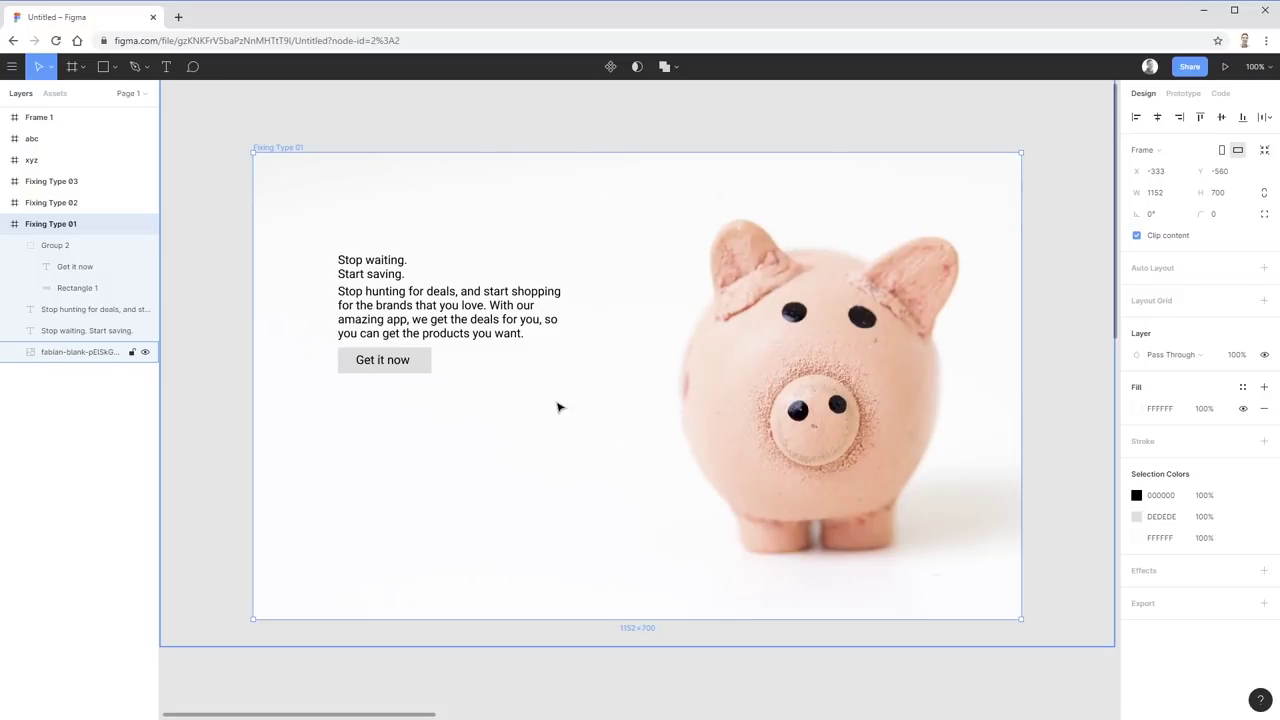
- Move the "Get it now" button down to Y 431 and the description paragraph down to Y 270 to separate the text blocks
left_click(549, 400)
left_click(427, 368)
left_click_drag(422, 360, 426, 453)
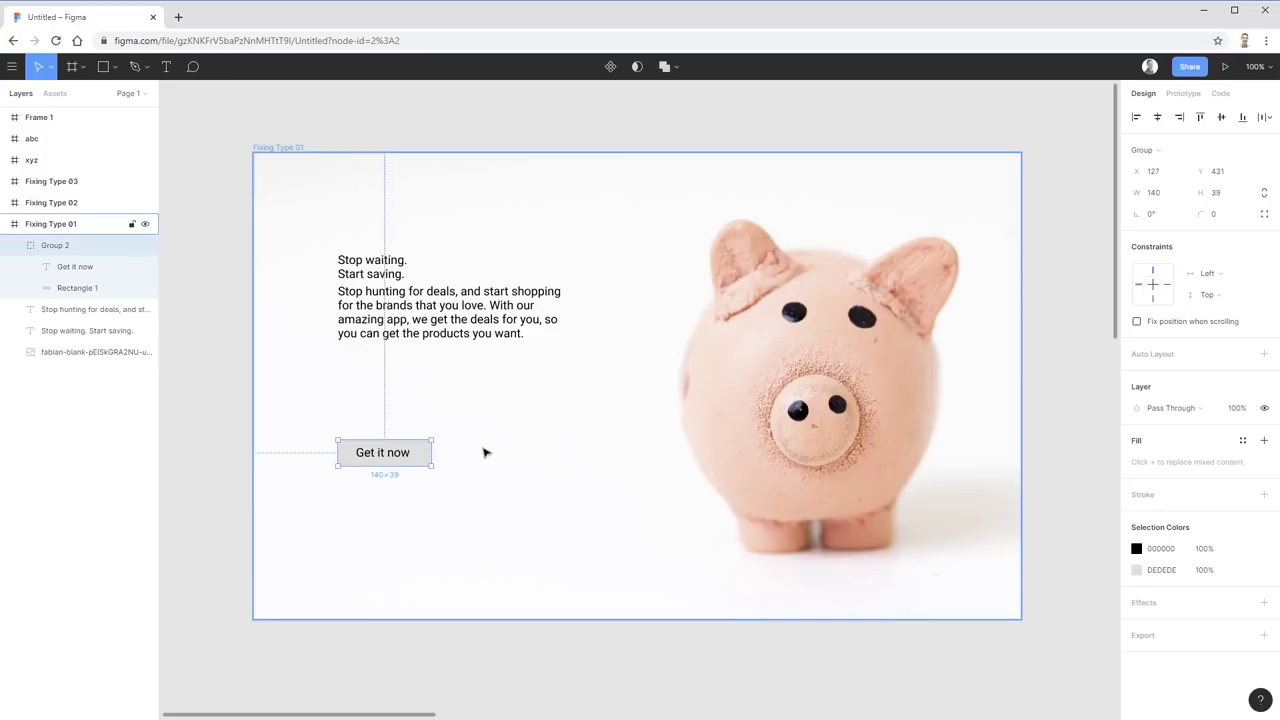
left_click(439, 321)
left_click_drag(486, 321, 486, 370)
left_click(526, 246)
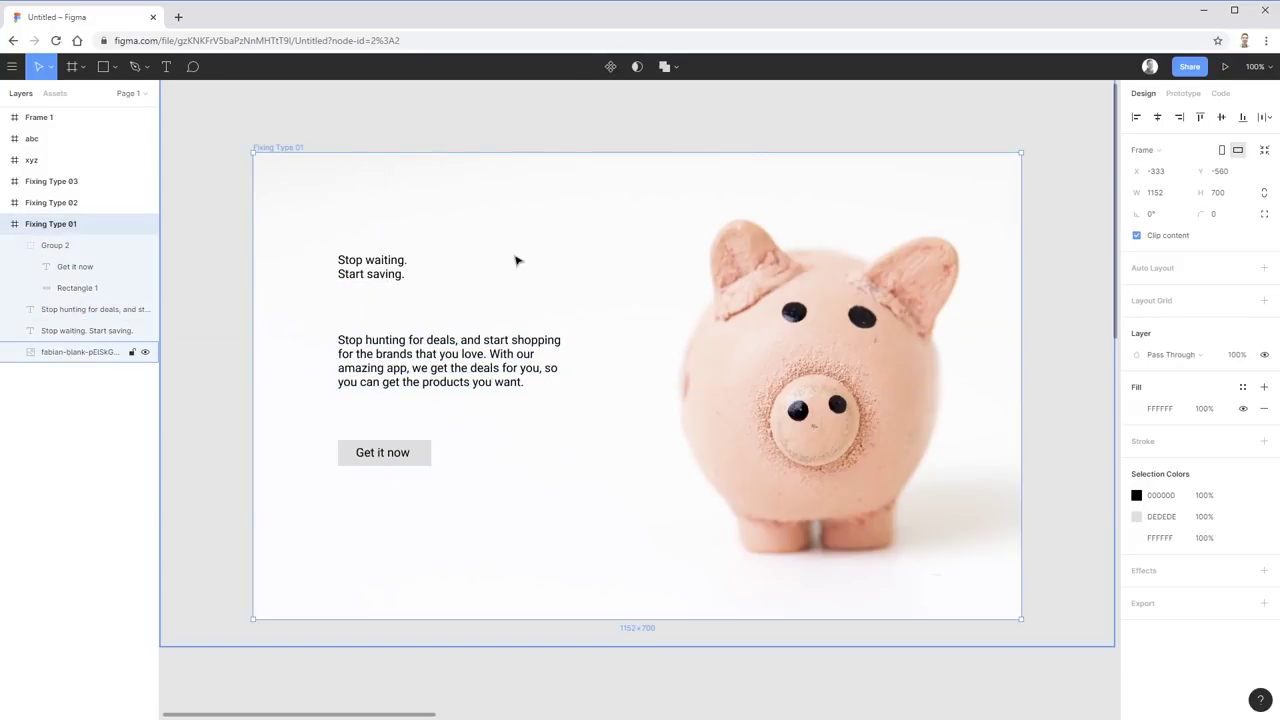
left_click(395, 270)
left_click(443, 370)
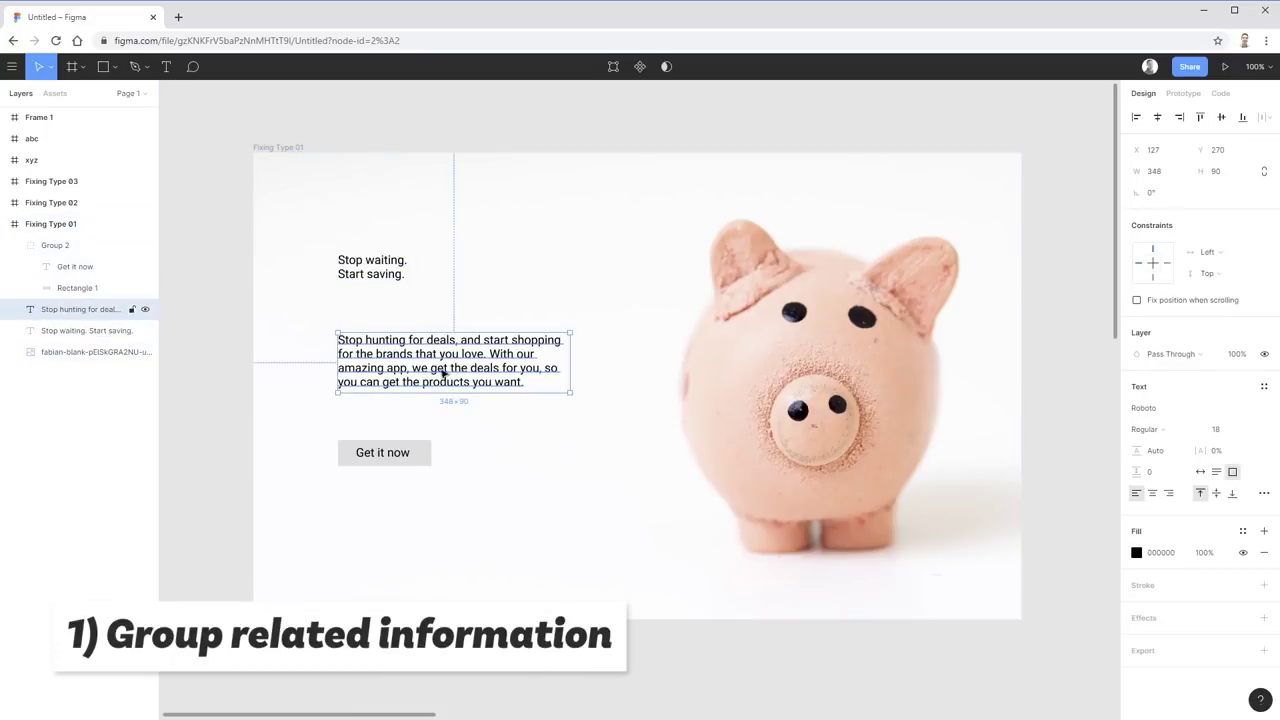
left_click(385, 455)
left_click(509, 538)
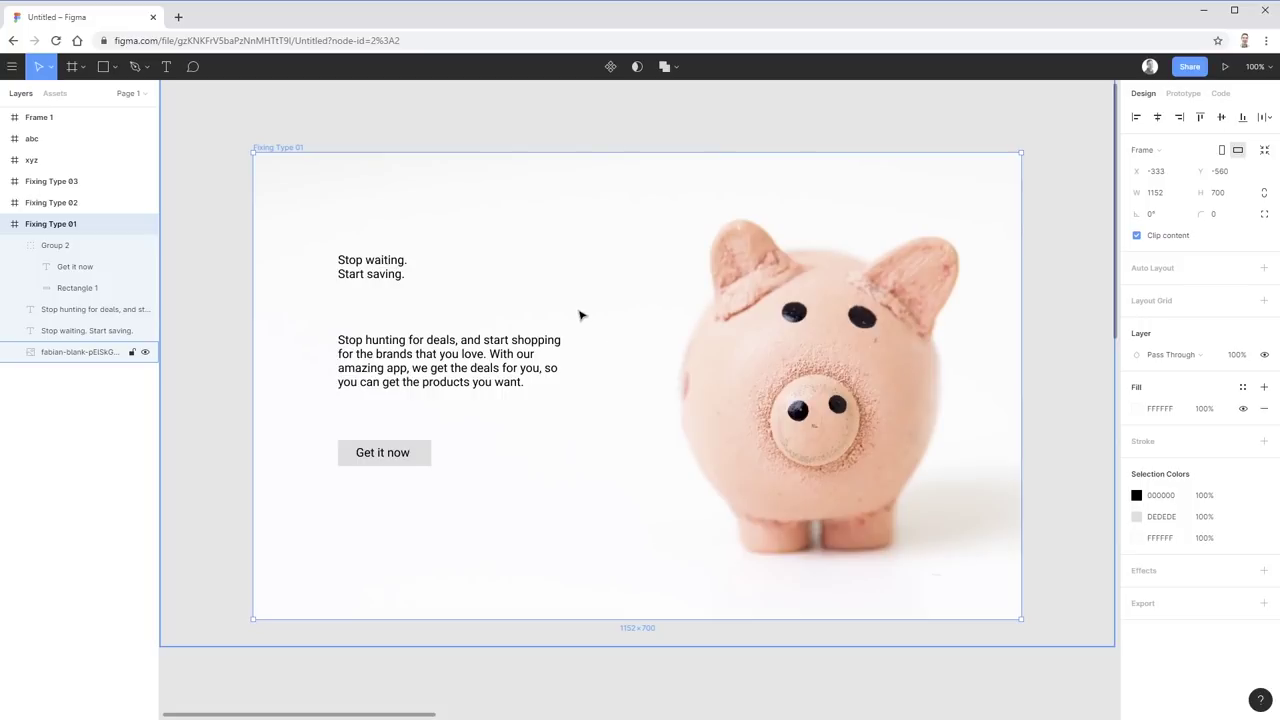
- Lock the piggy bank background image and marquee-select the areas around the heading, paragraph and button
left_click(236, 244)
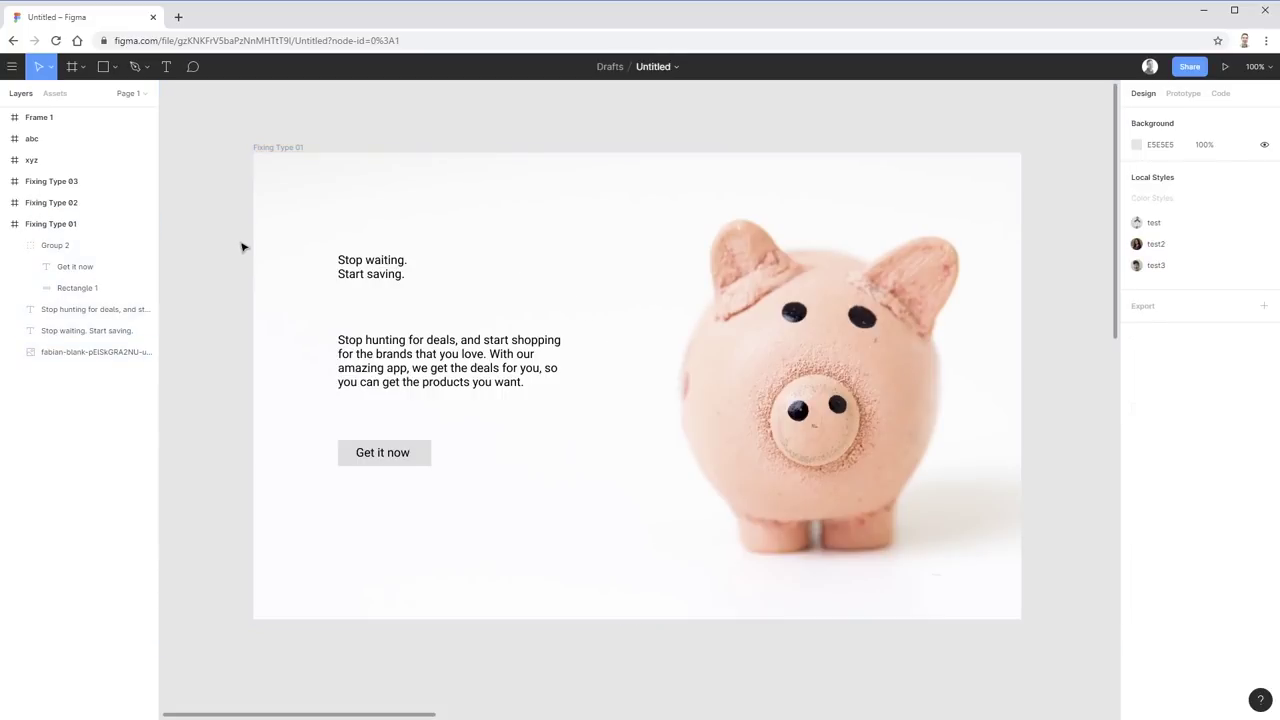
left_click_drag(249, 249, 505, 328)
left_click(220, 322)
left_click_drag(219, 322, 496, 393)
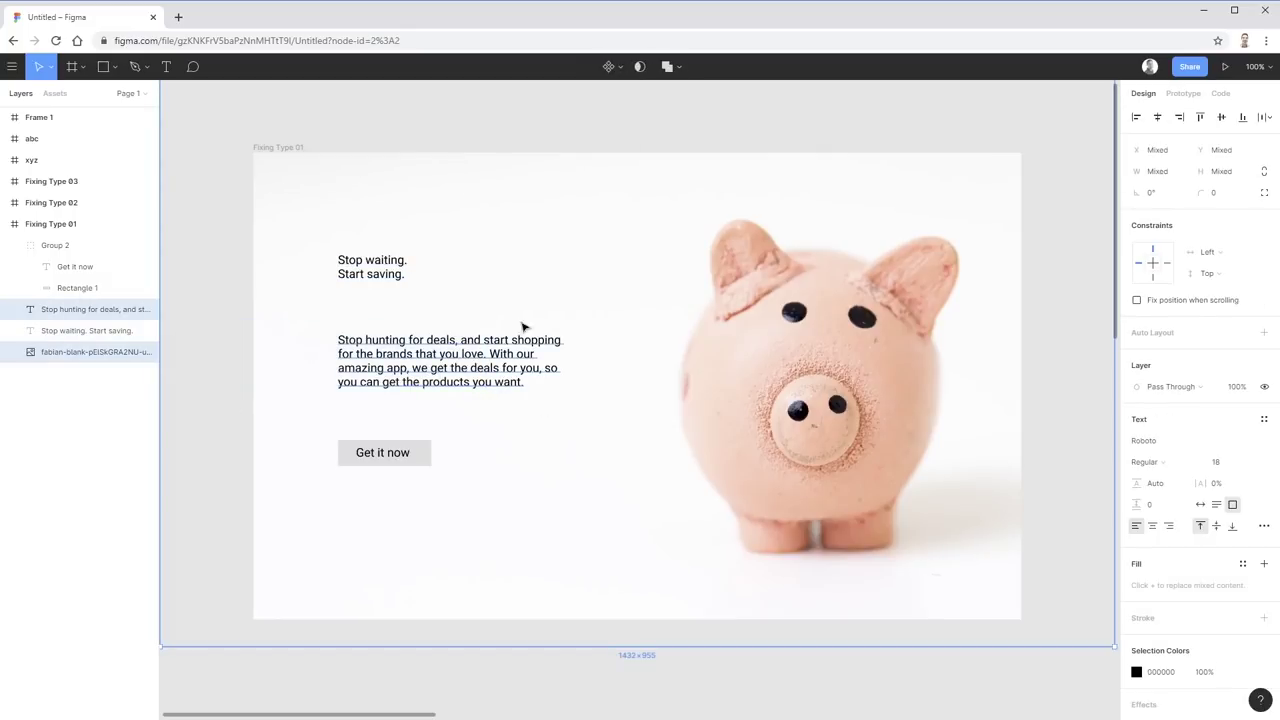
left_click(489, 662)
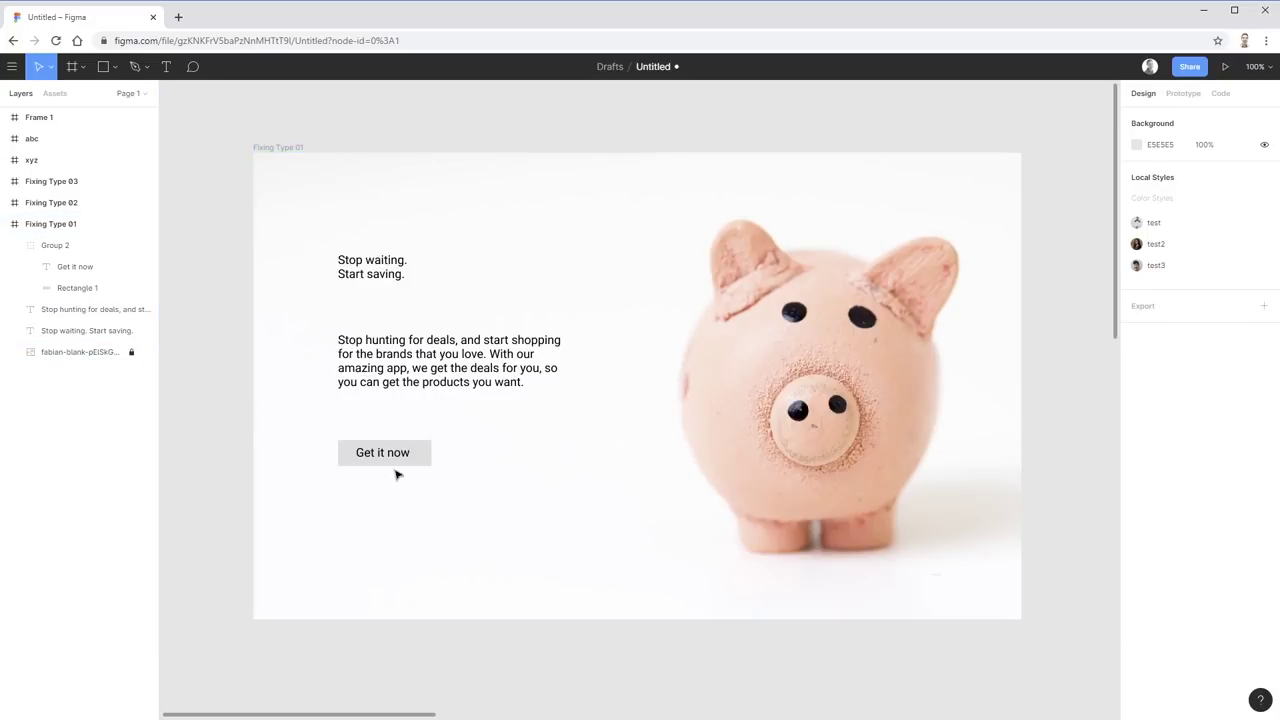
left_click_drag(191, 306, 523, 543)
left_click(512, 540)
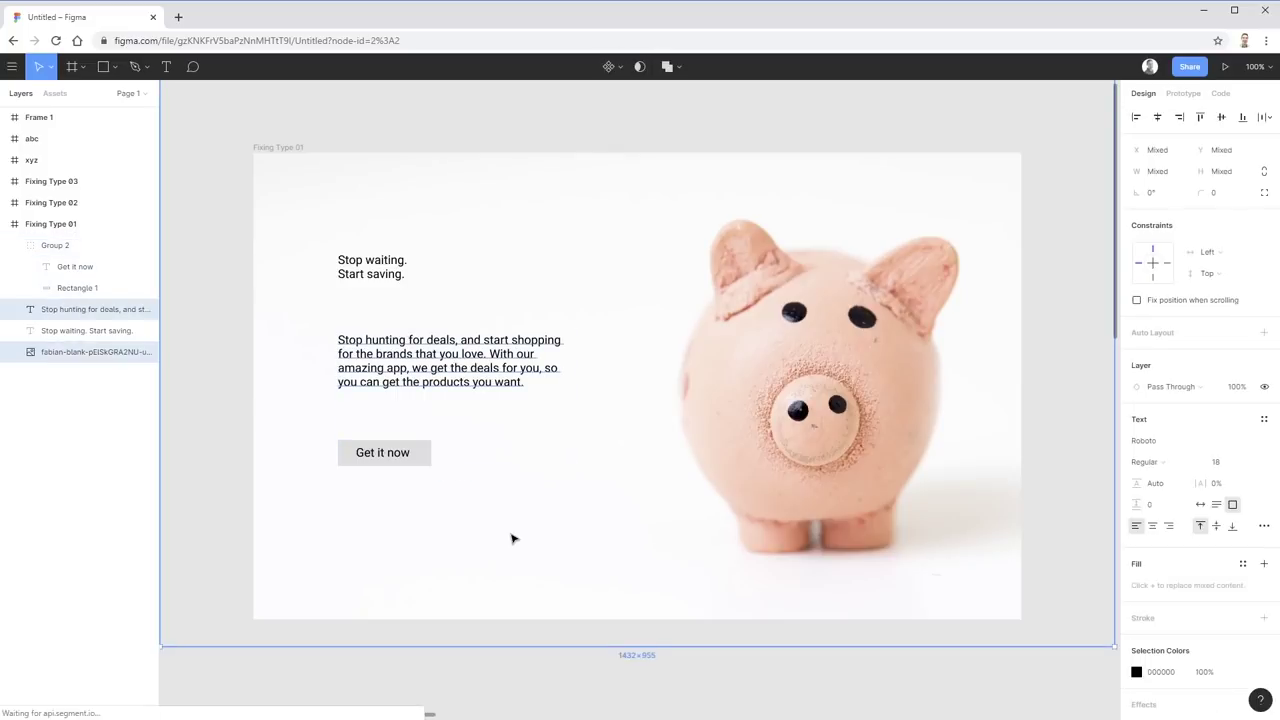
- Undo the spacing changes back to the tight layout, restore the spaced layout to compare them, and clear the selection
key("ctrl+z")
key("ctrl+z")
key("ctrl+z")
key("ctrl+z")
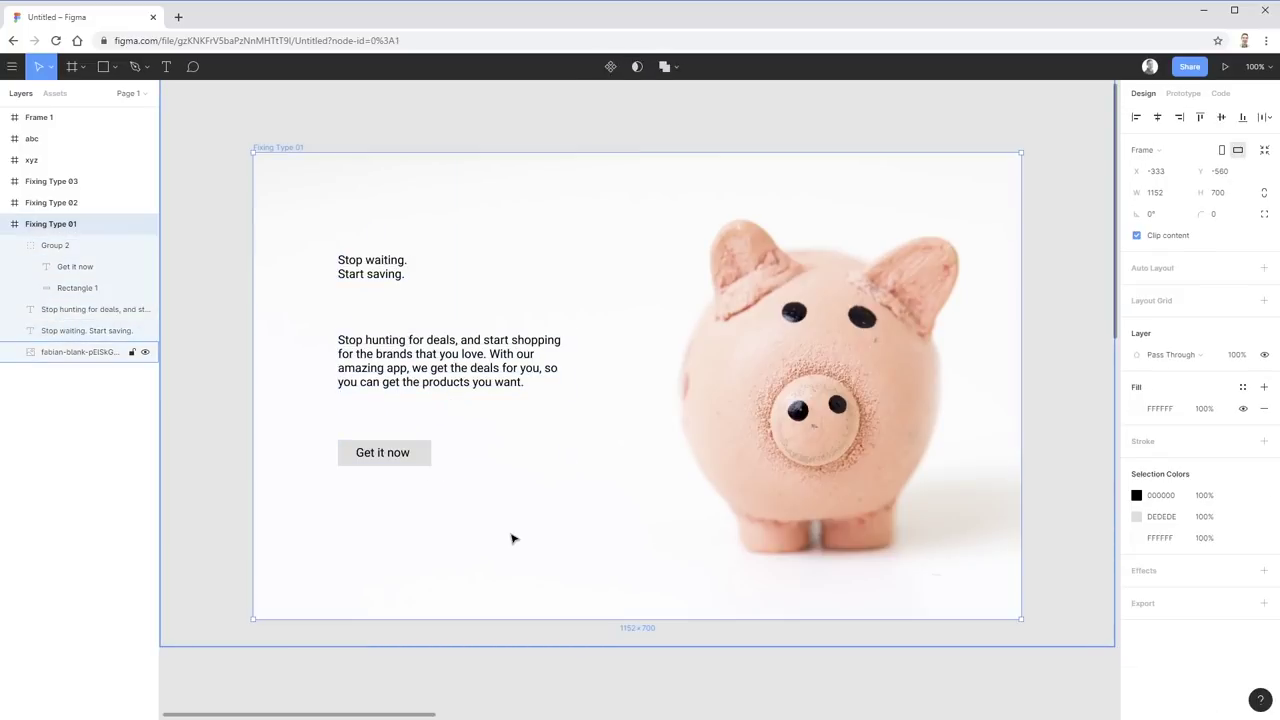
key("ctrl+z")
key("ctrl+z")
key("ctrl+z")
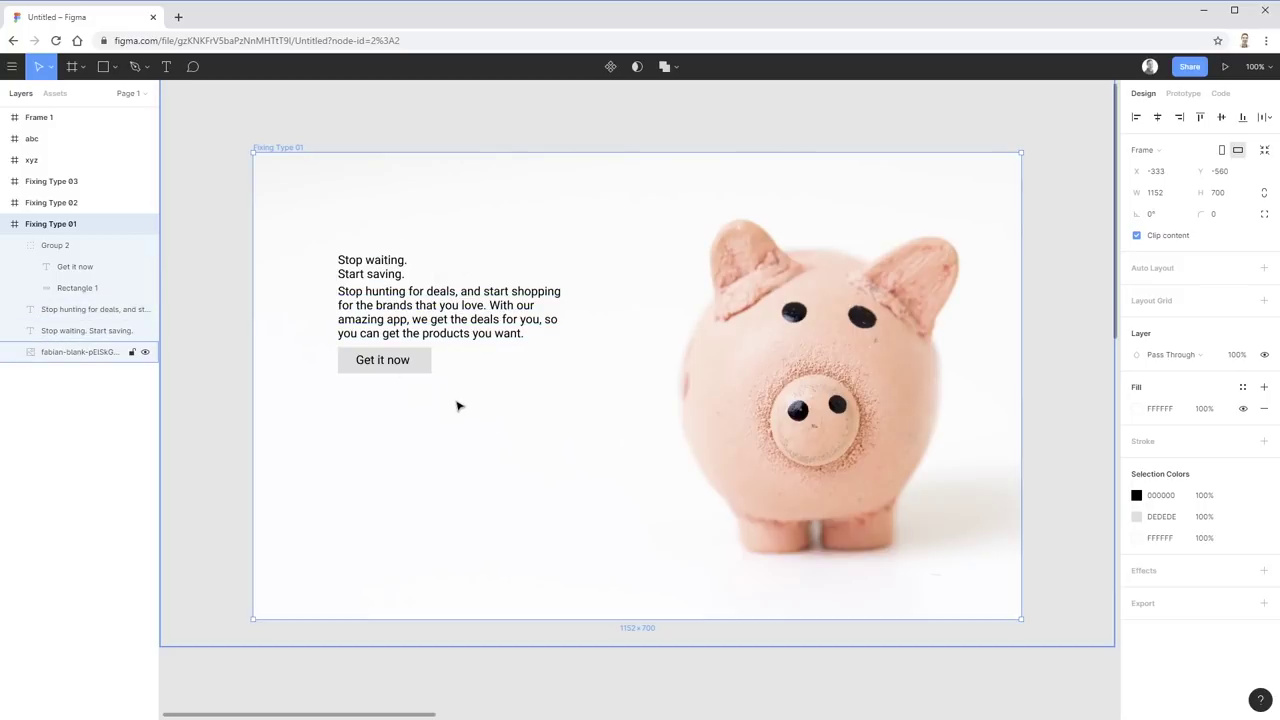
key("ctrl+z")
key("ctrl+z")
key("ctrl+z")
key("ctrl+z")
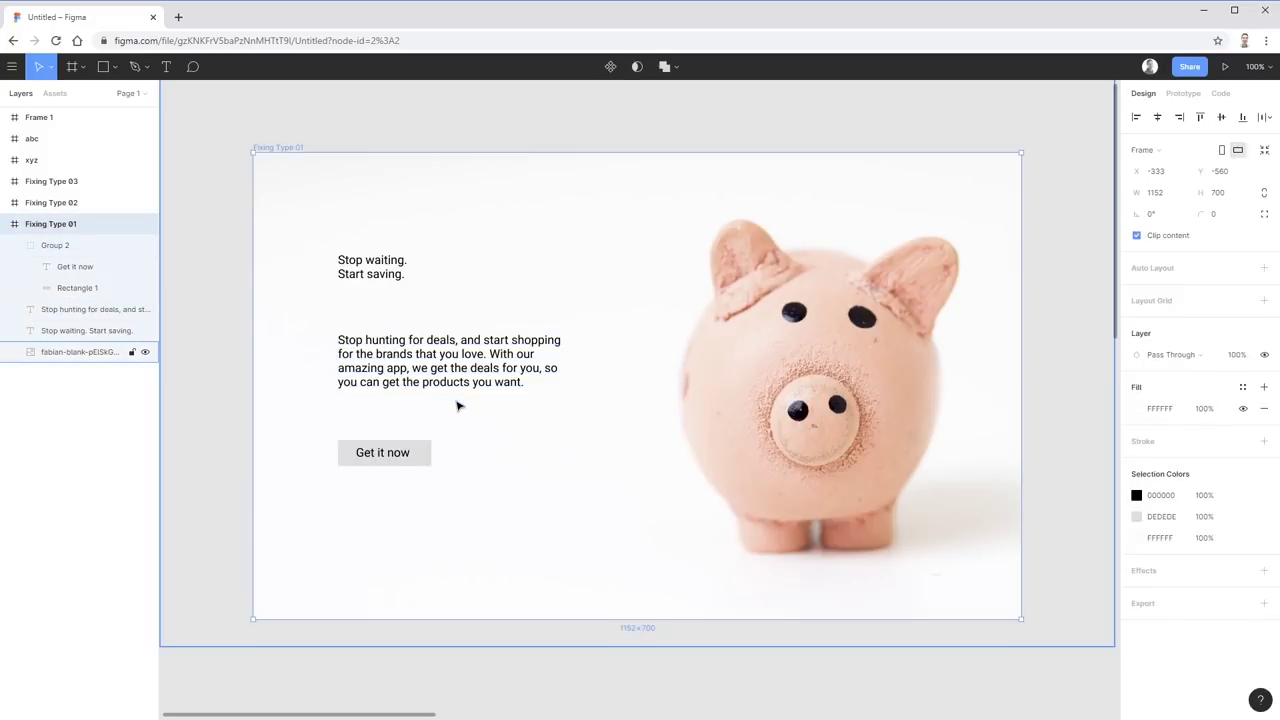
left_click(457, 443)
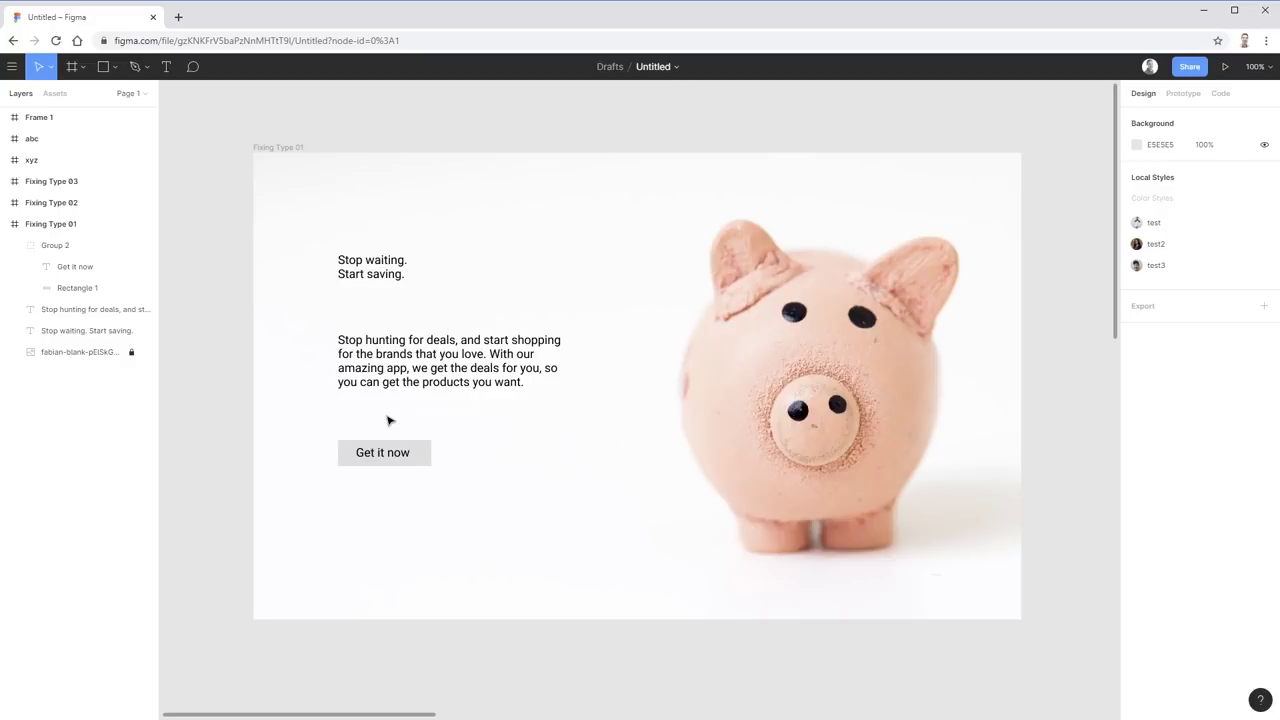
- Enlarge the "Stop waiting. Start saving." heading proportionally with the Scale tool
left_click(378, 275)
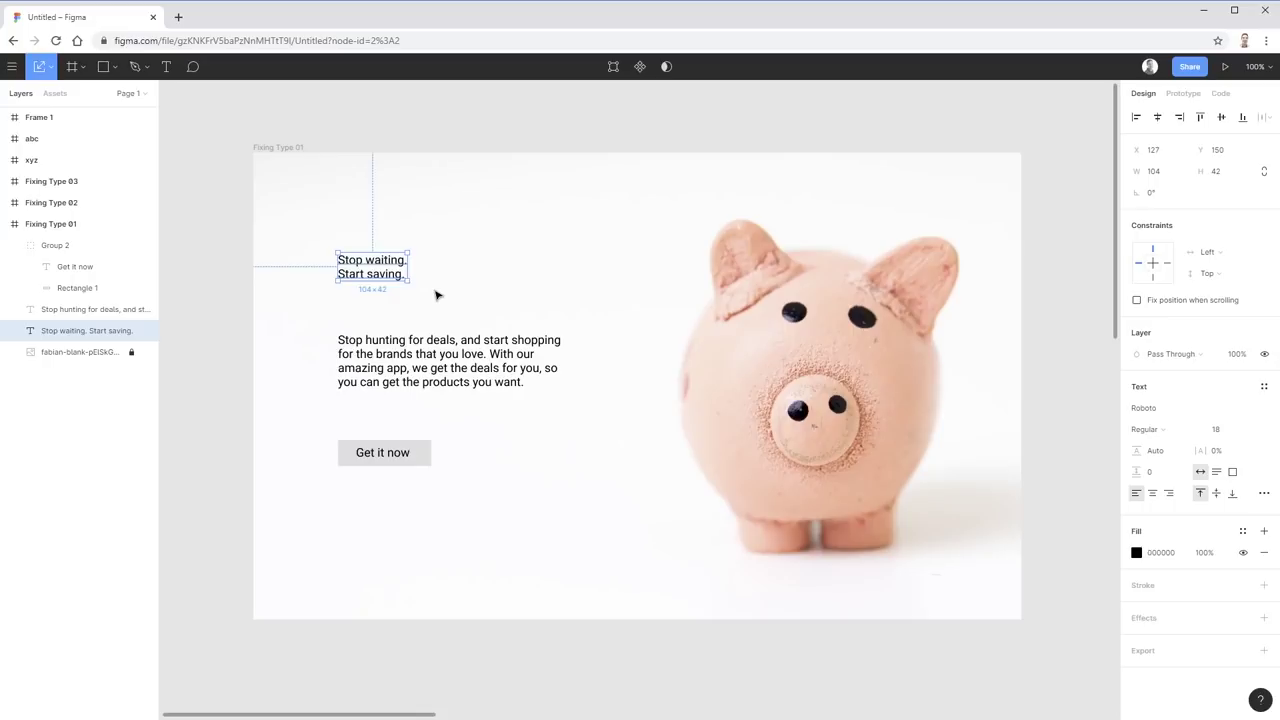
left_click(51, 67)
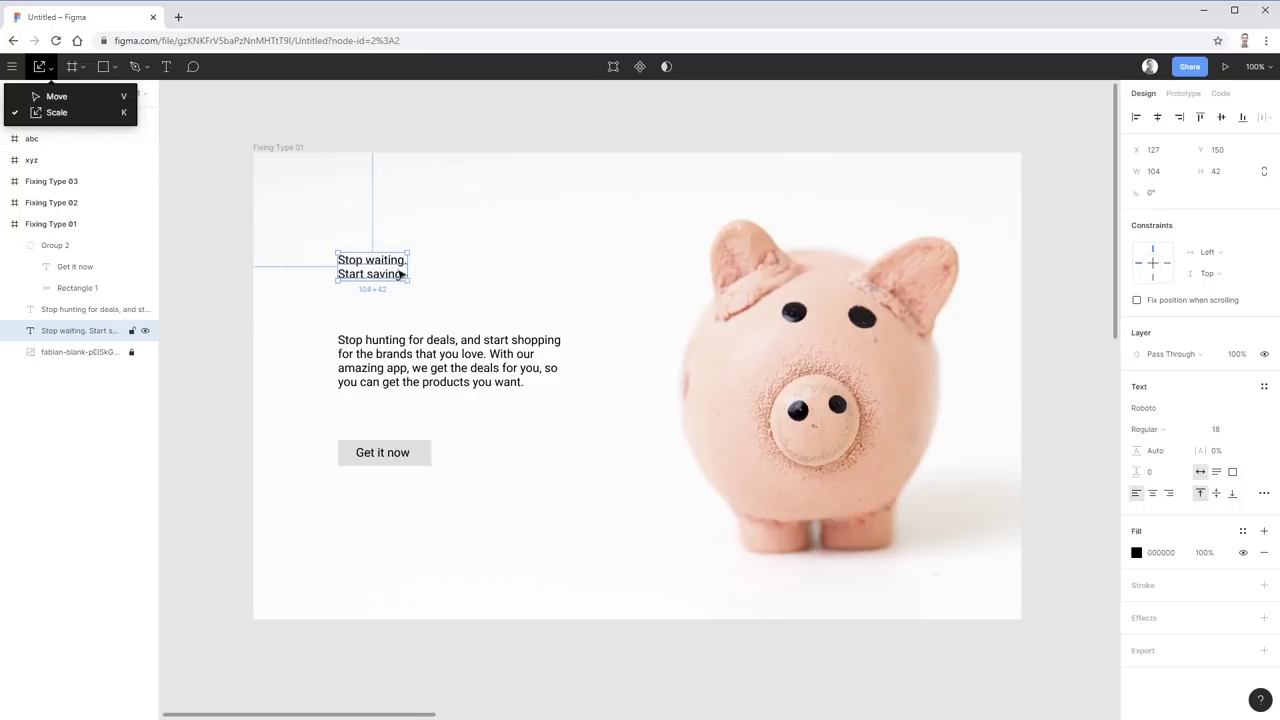
left_click_drag(408, 280, 503, 380)
left_click(558, 536)
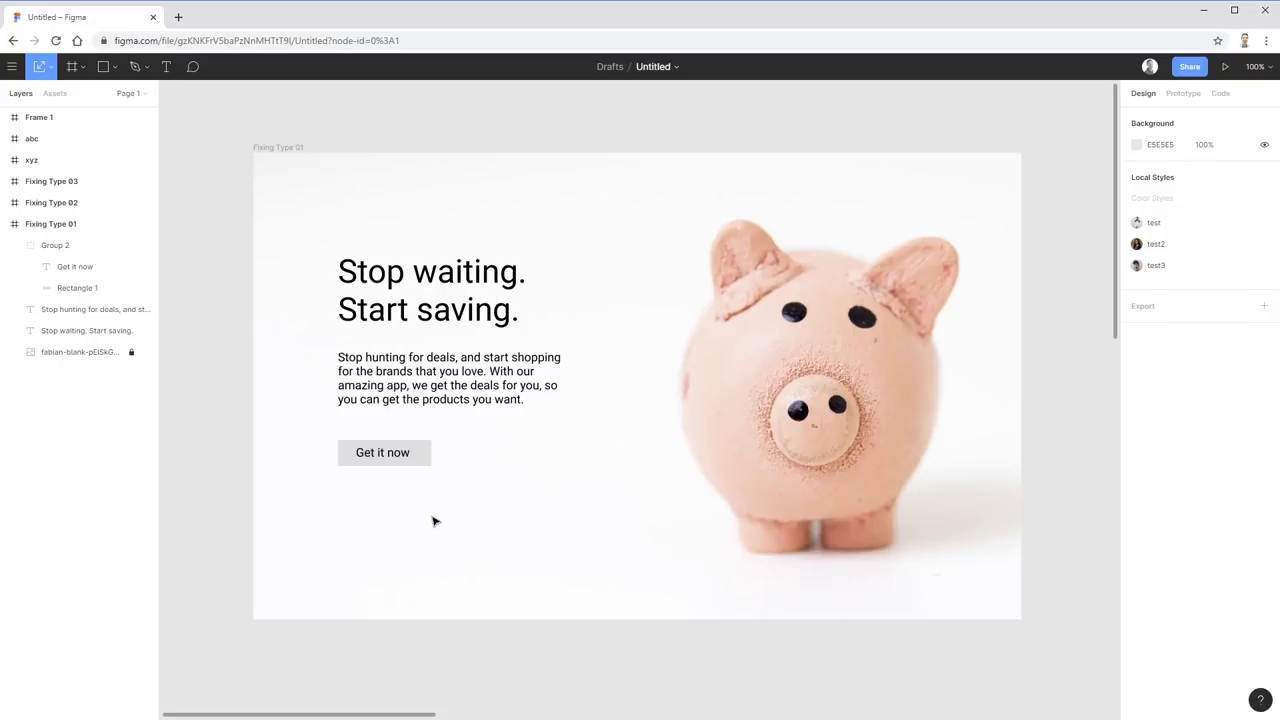
- Scale the heading down to only slightly larger than the body text and move the paragraph up a little
left_click(505, 318)
left_click_drag(527, 330, 457, 290)
left_click(500, 330)
left_click(421, 281)
left_click_drag(458, 310, 437, 278)
left_click(471, 326)
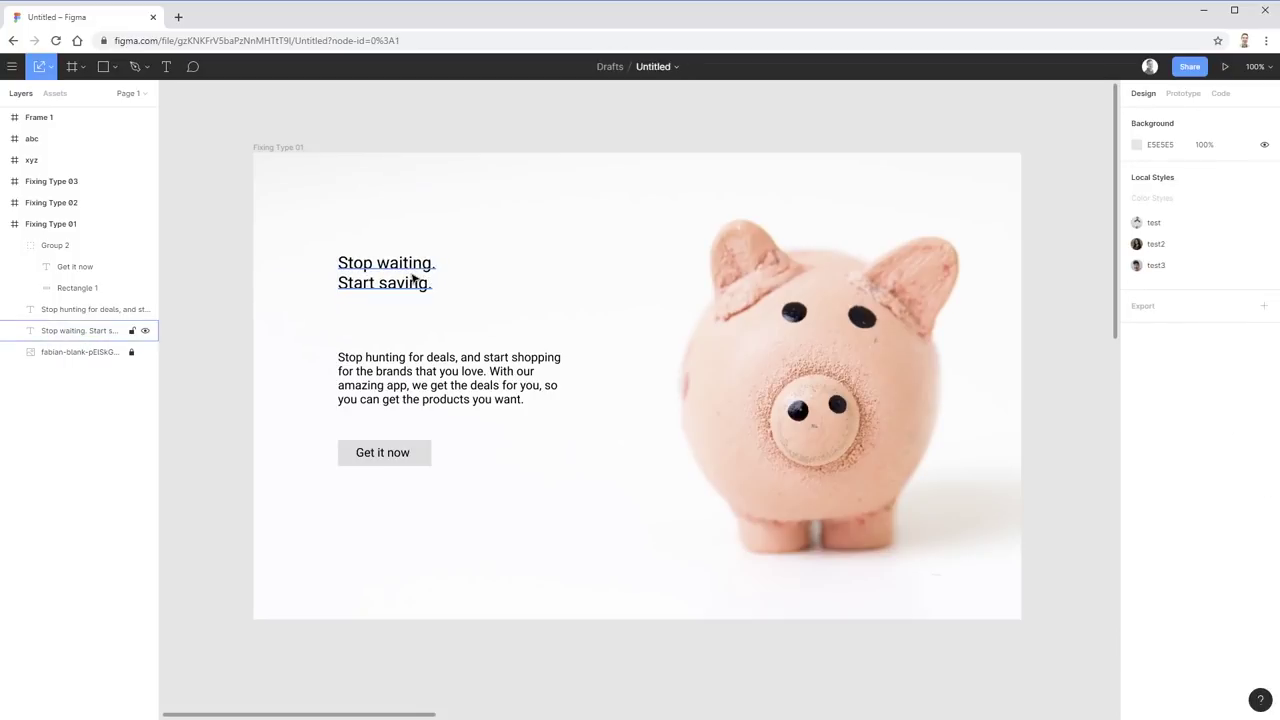
left_click_drag(416, 383, 418, 374)
left_click(557, 476)
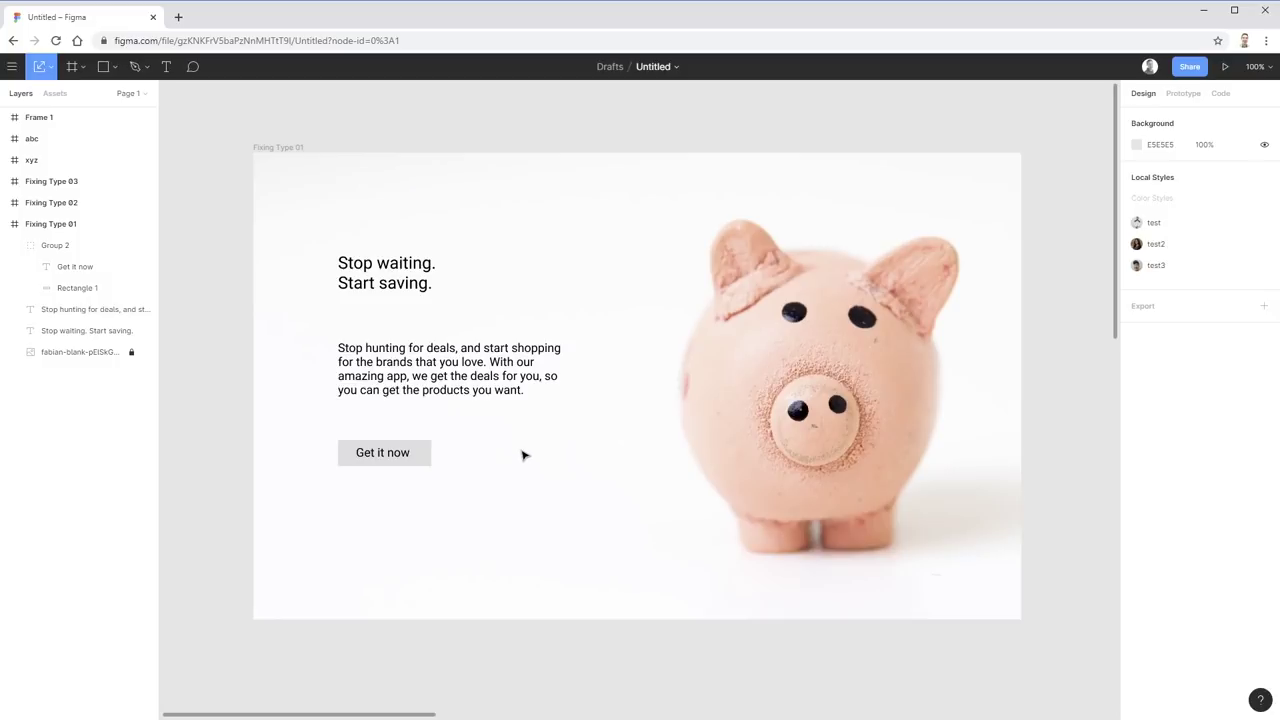
- Scale the heading up to an oversized version that overlaps the paragraph and reaches the piggy bank
left_click(410, 290)
left_click_drag(460, 309, 652, 412)
left_click(500, 407)
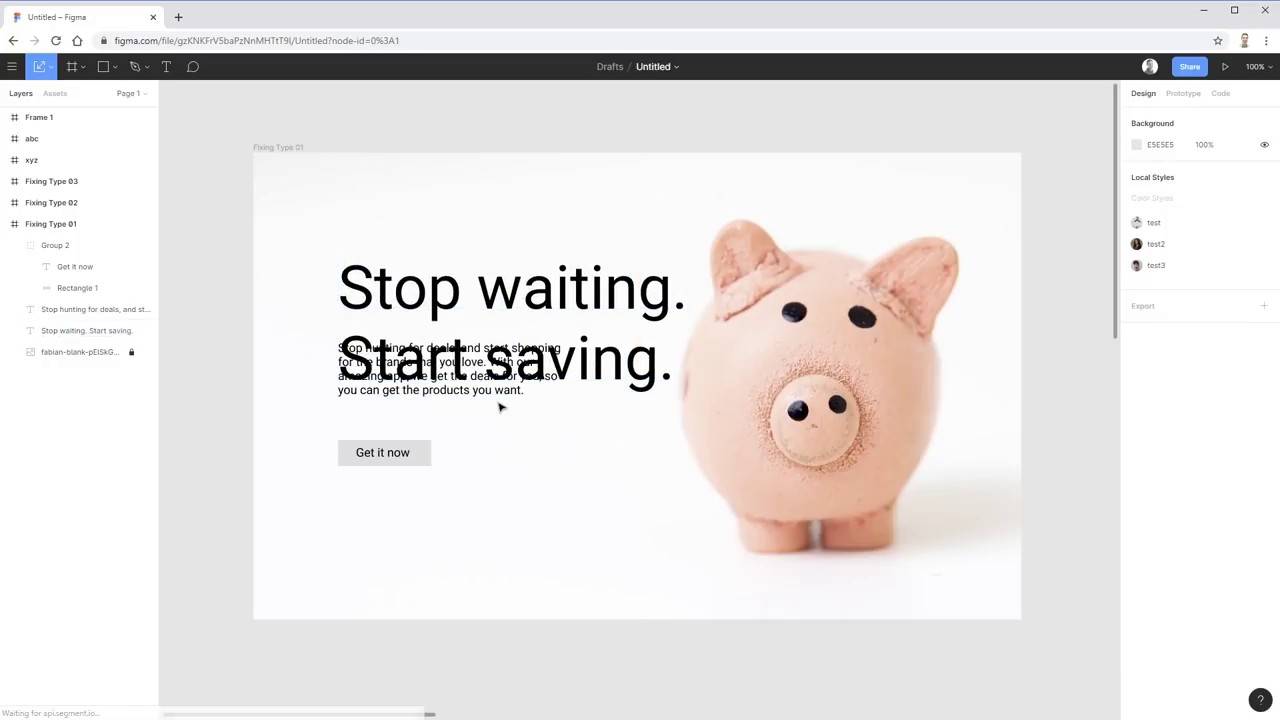
- Scale the heading to about 293 wide with a font size of about 50.71, and move the paragraph down to leave a gap beneath it
left_click(603, 387)
left_click_drag(679, 396, 530, 316)
left_click(521, 385)
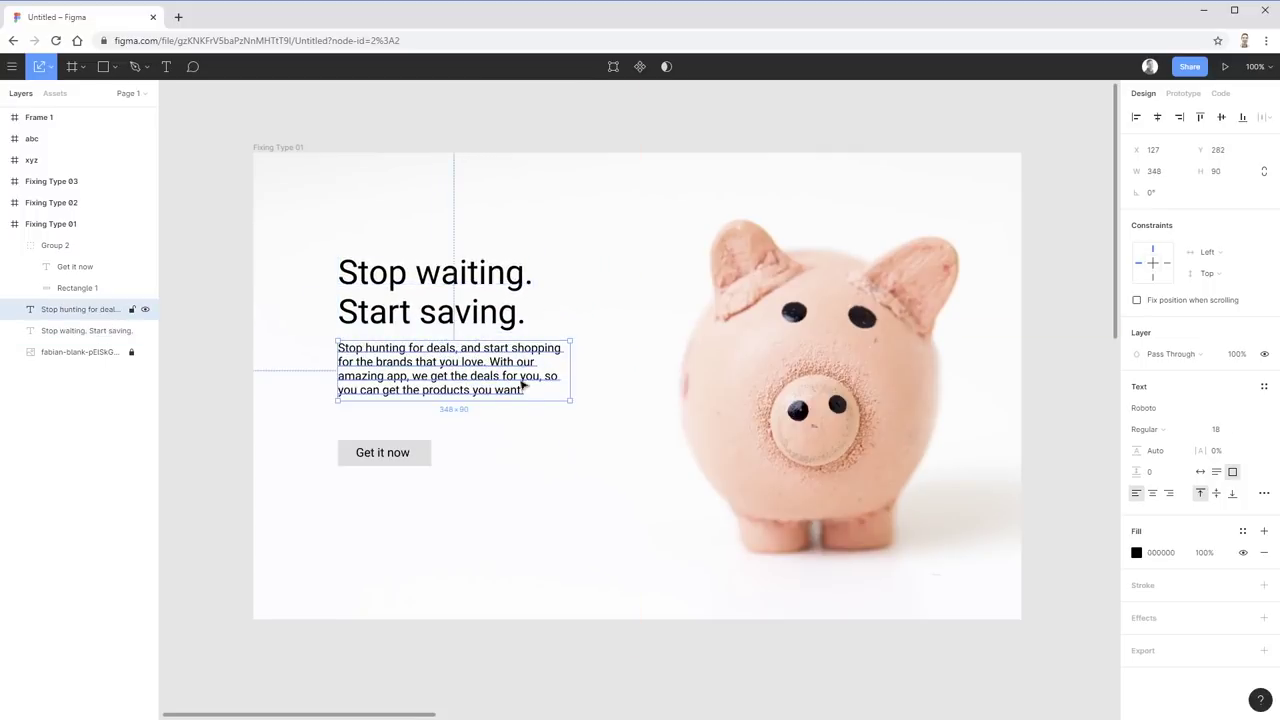
left_click_drag(508, 384, 503, 397)
left_click(554, 548)
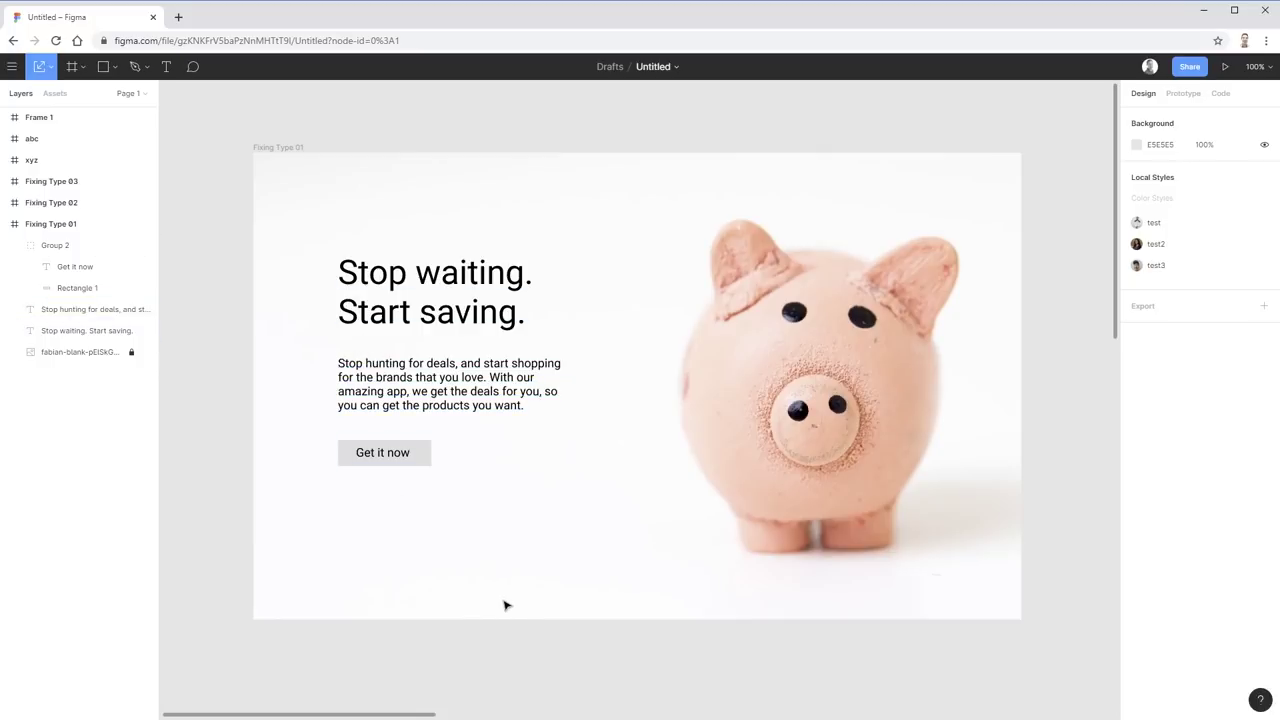
- Set the heading's font weight to Black and widen its text box to about 339 without scaling the text, keeping it on two lines
left_click(490, 283)
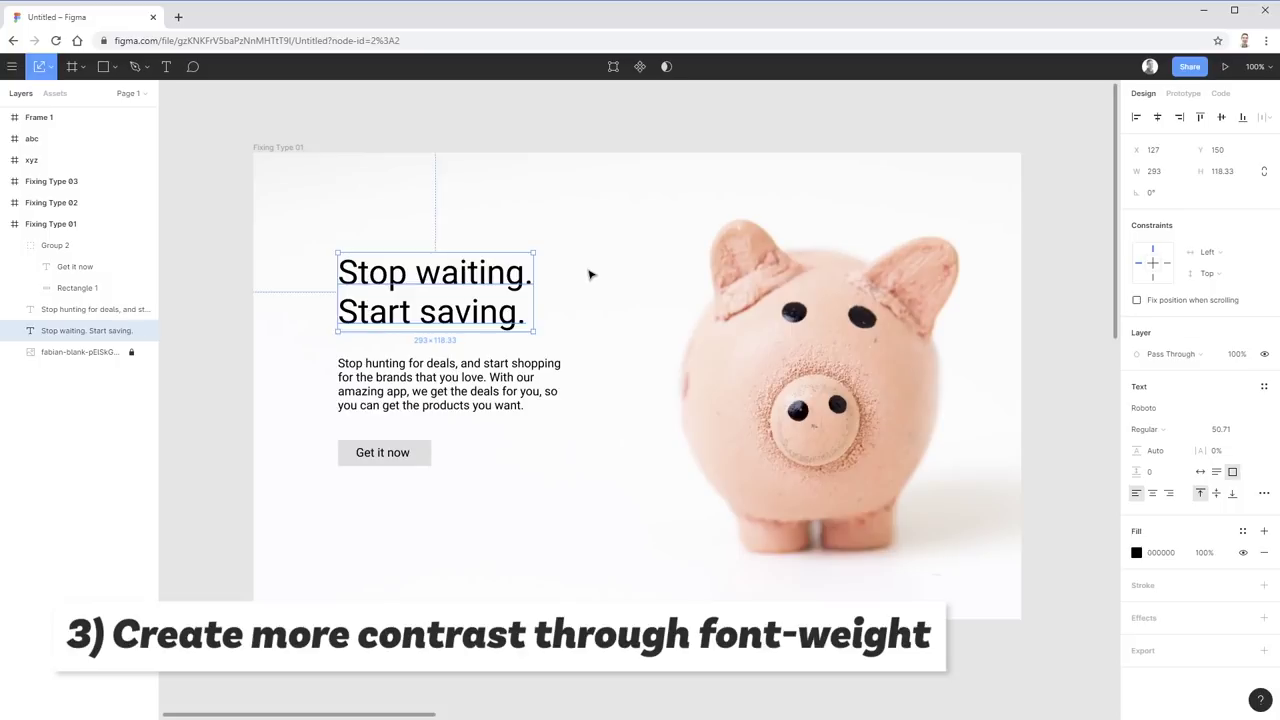
left_click(1178, 434)
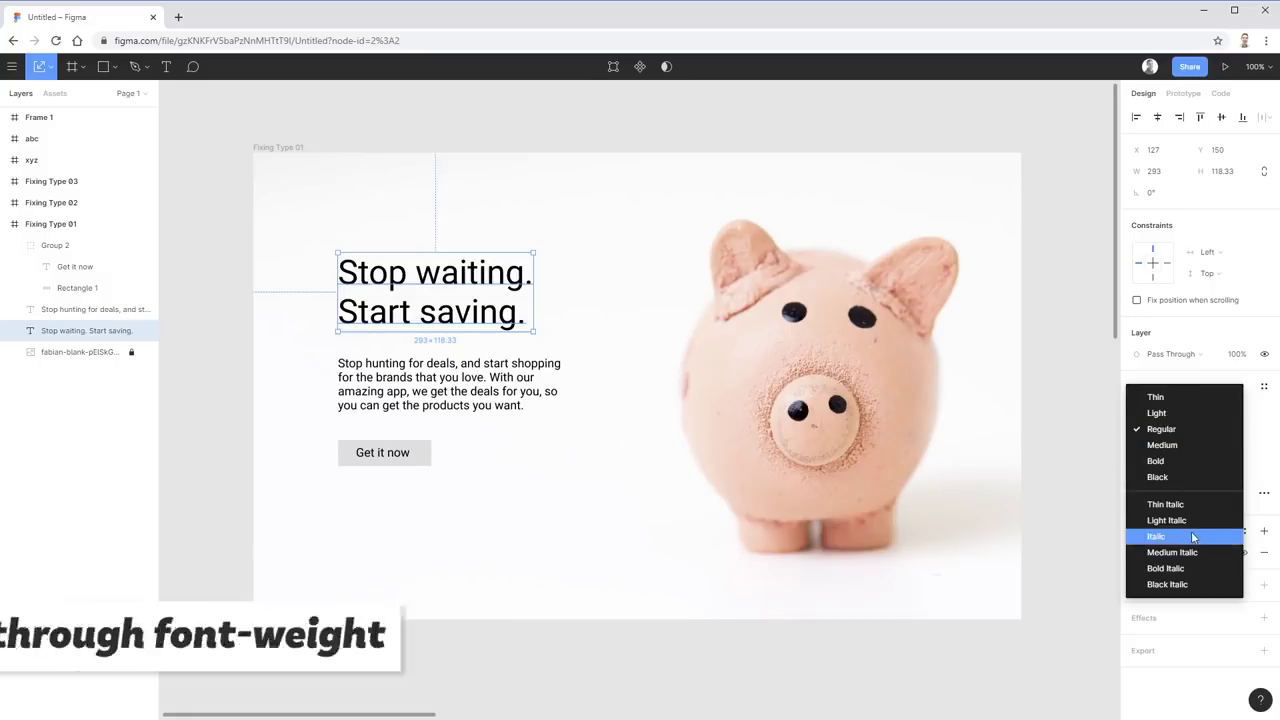
left_click(1178, 478)
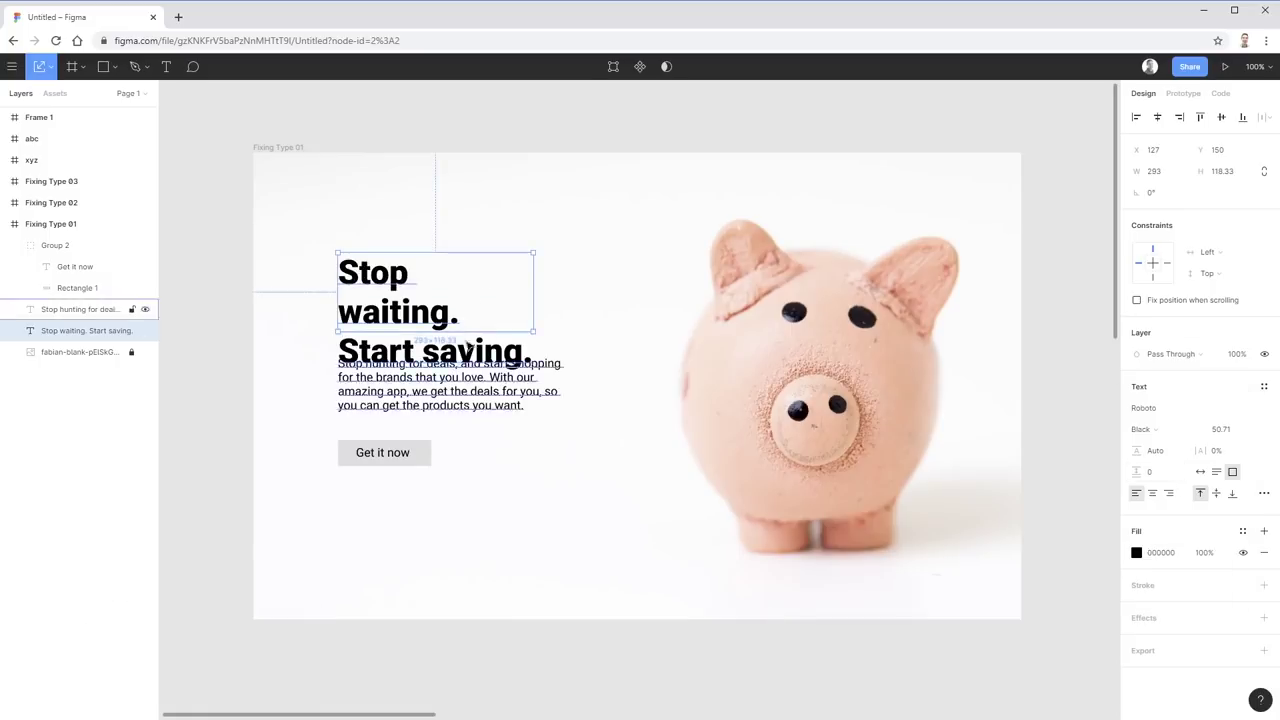
left_click_drag(533, 295, 555, 297)
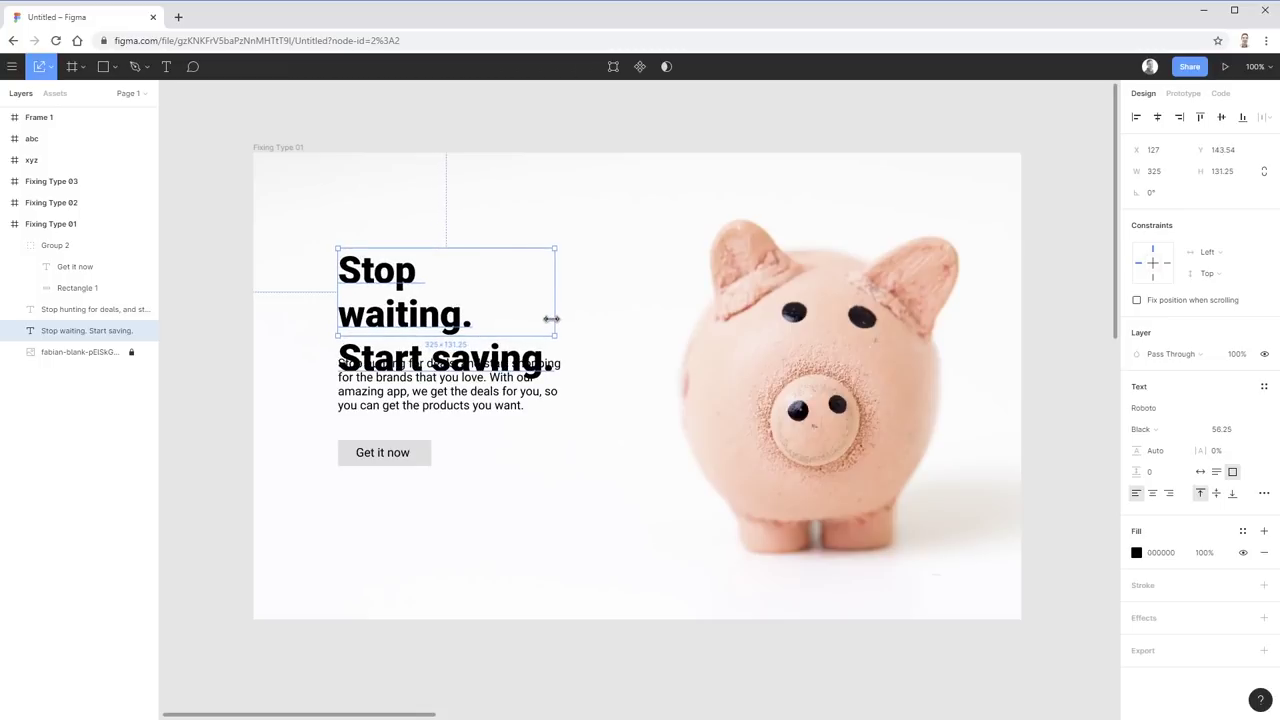
left_click(560, 315)
left_click(526, 308)
left_click_drag(532, 309, 565, 309)
left_click(594, 541)
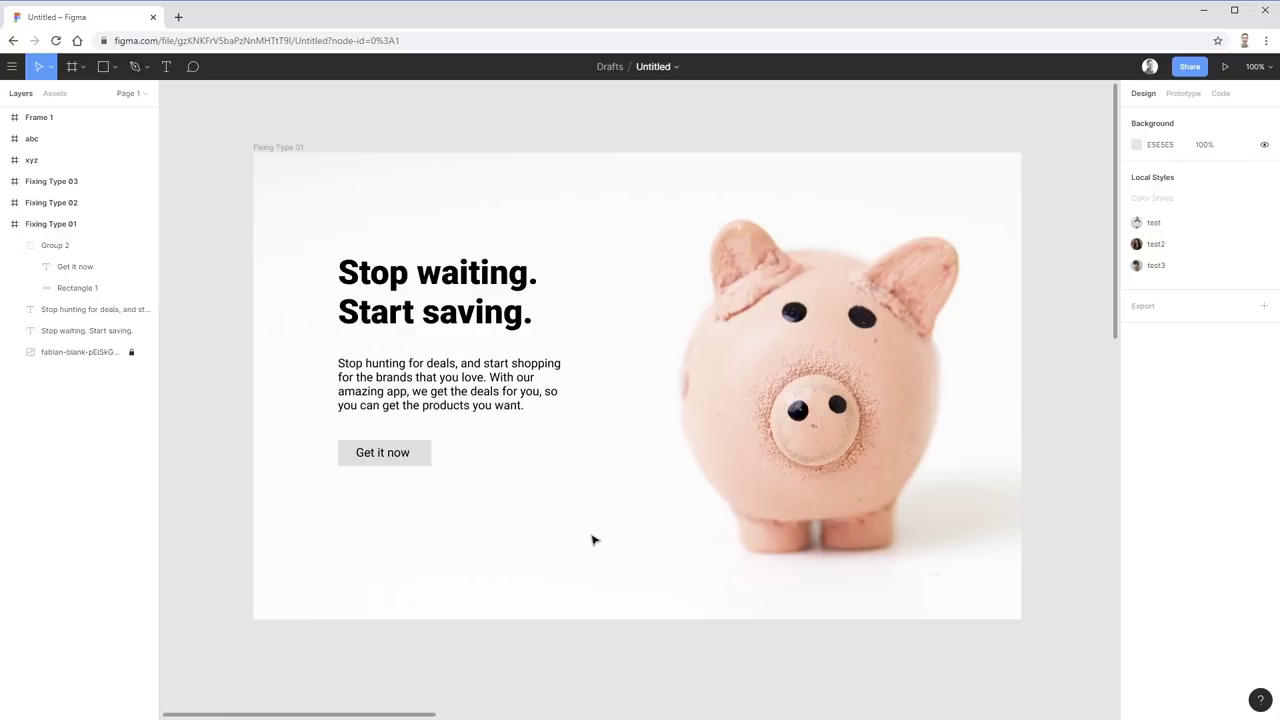
- Move the "Get it now" button down to Y 439, undoing the accidental resize
left_click(420, 463)
mouse_move(414, 461)
left_mouse_down()
mouse_move(410, 472)
mouse_move(420, 465)
left_mouse_up()
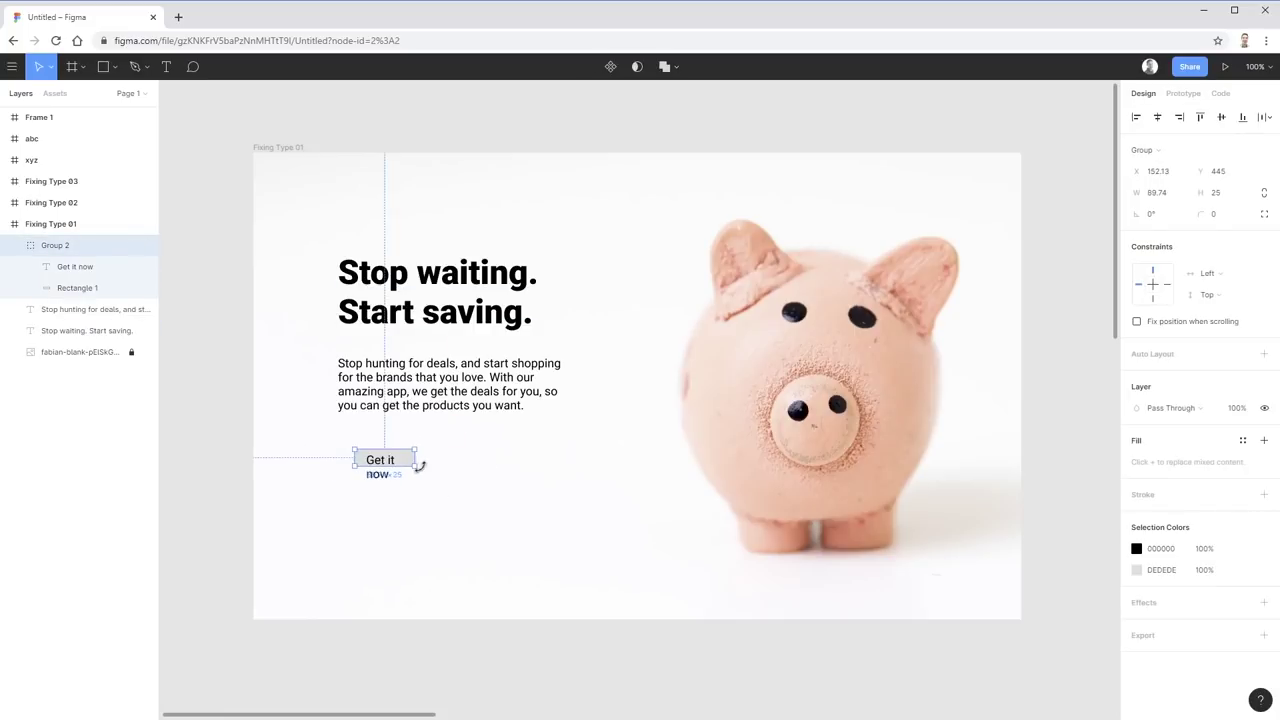
key("ctrl+z")
left_click(469, 480)
left_click(426, 468)
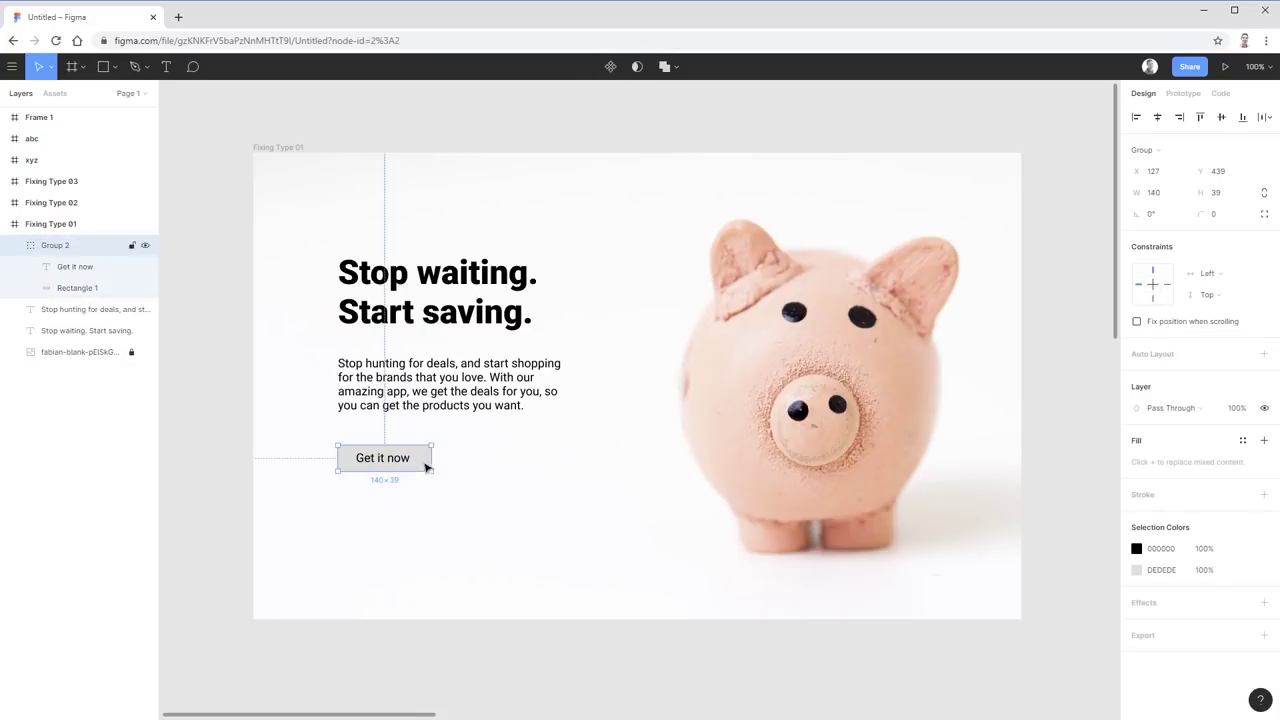
left_click(616, 543)
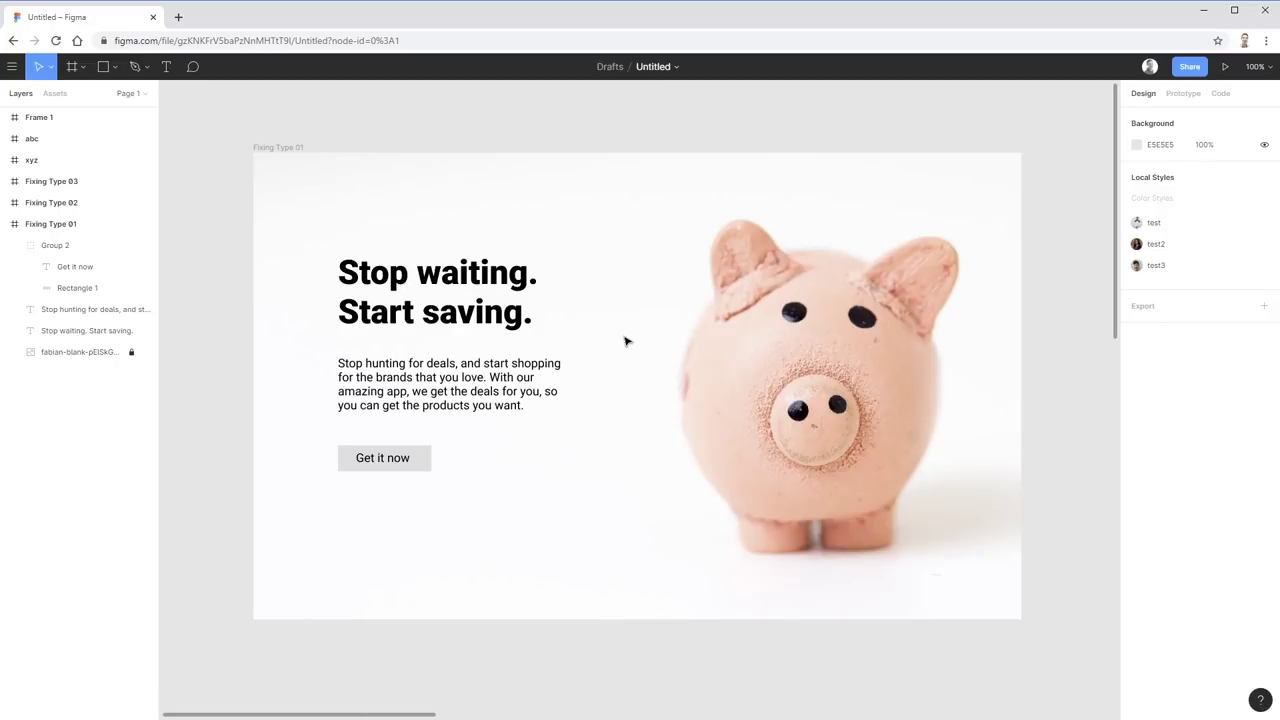
- Fill the heading with a colour sampled from the piggy bank using the eyedropper, and shift it to a more saturated orange-red
left_click(468, 322)
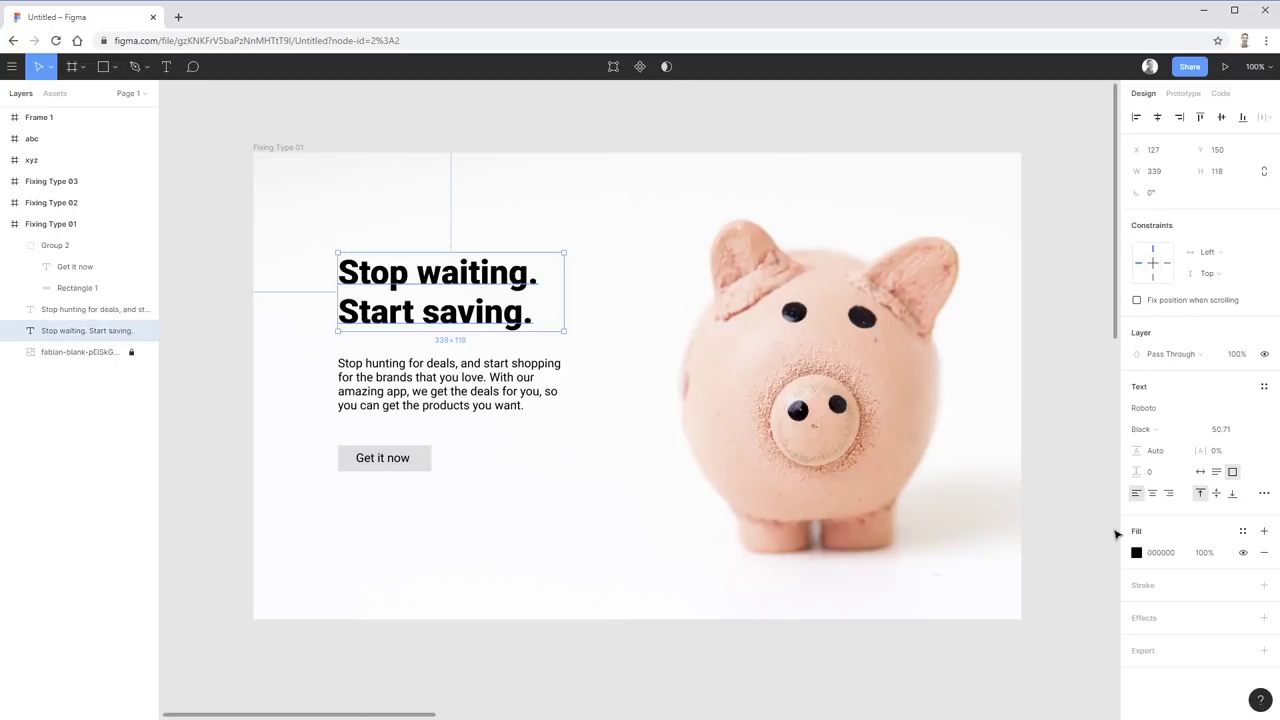
left_click(1137, 553)
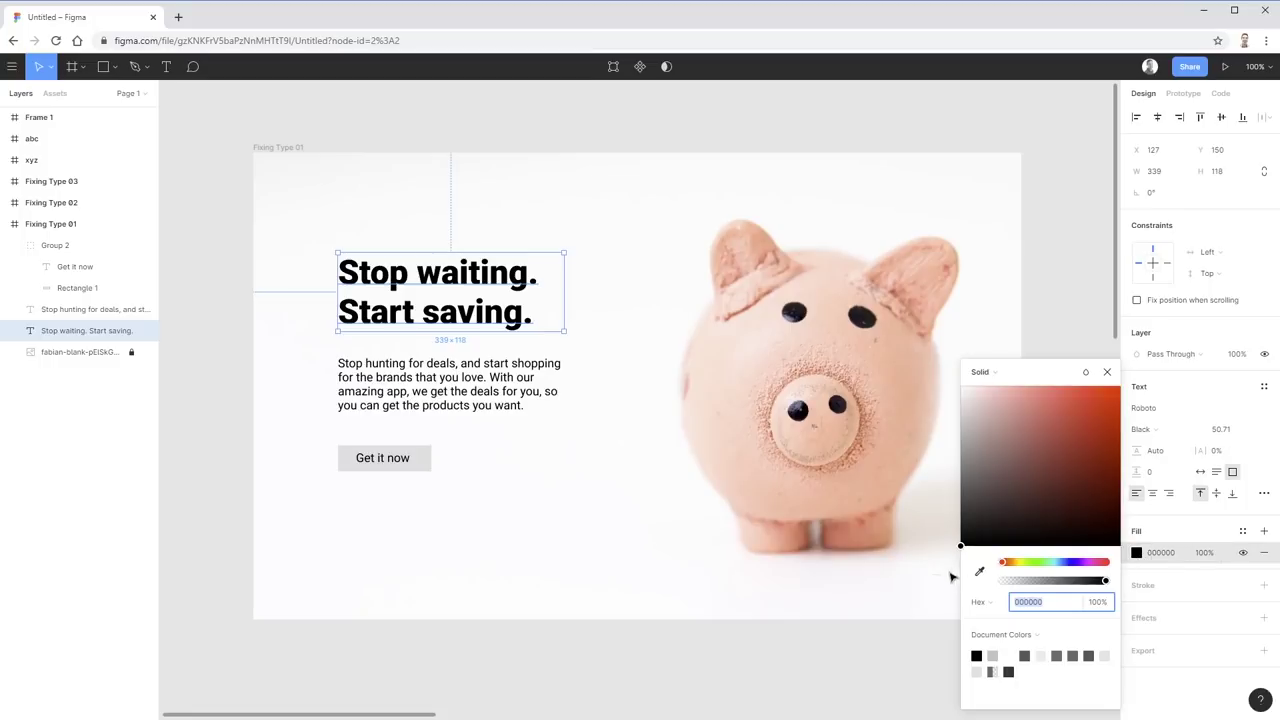
left_click(979, 571)
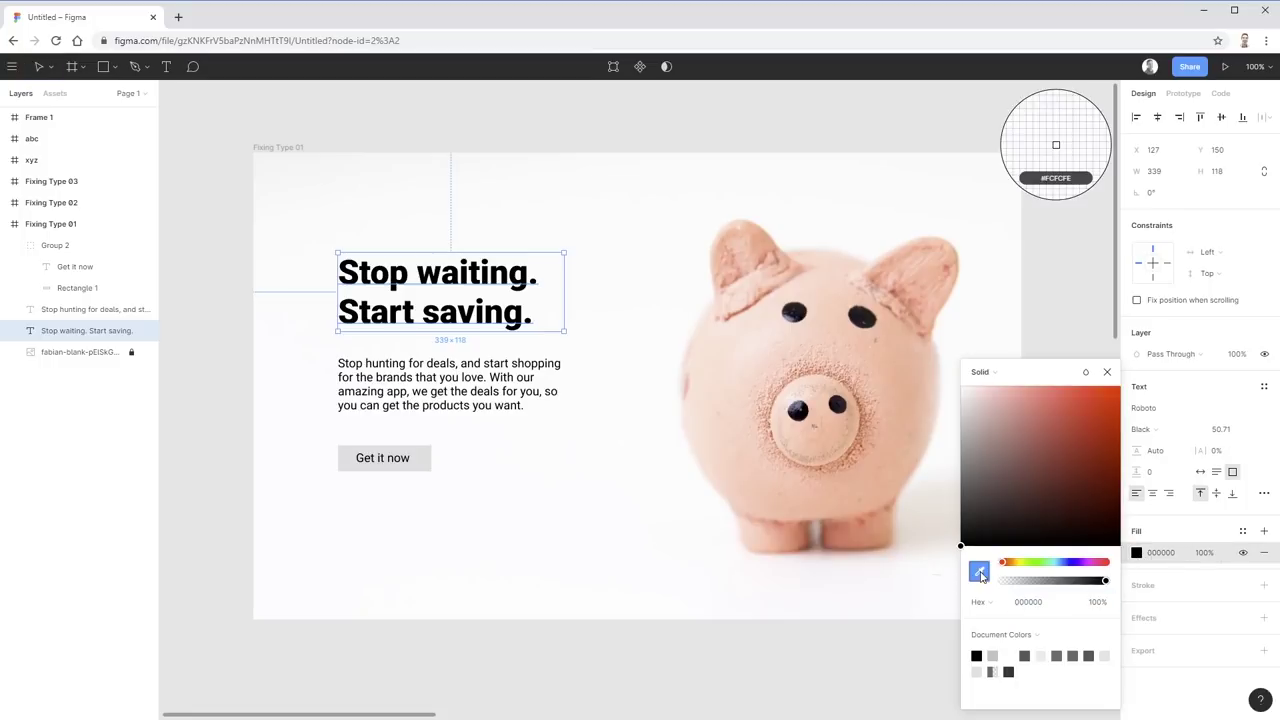
left_click(866, 516)
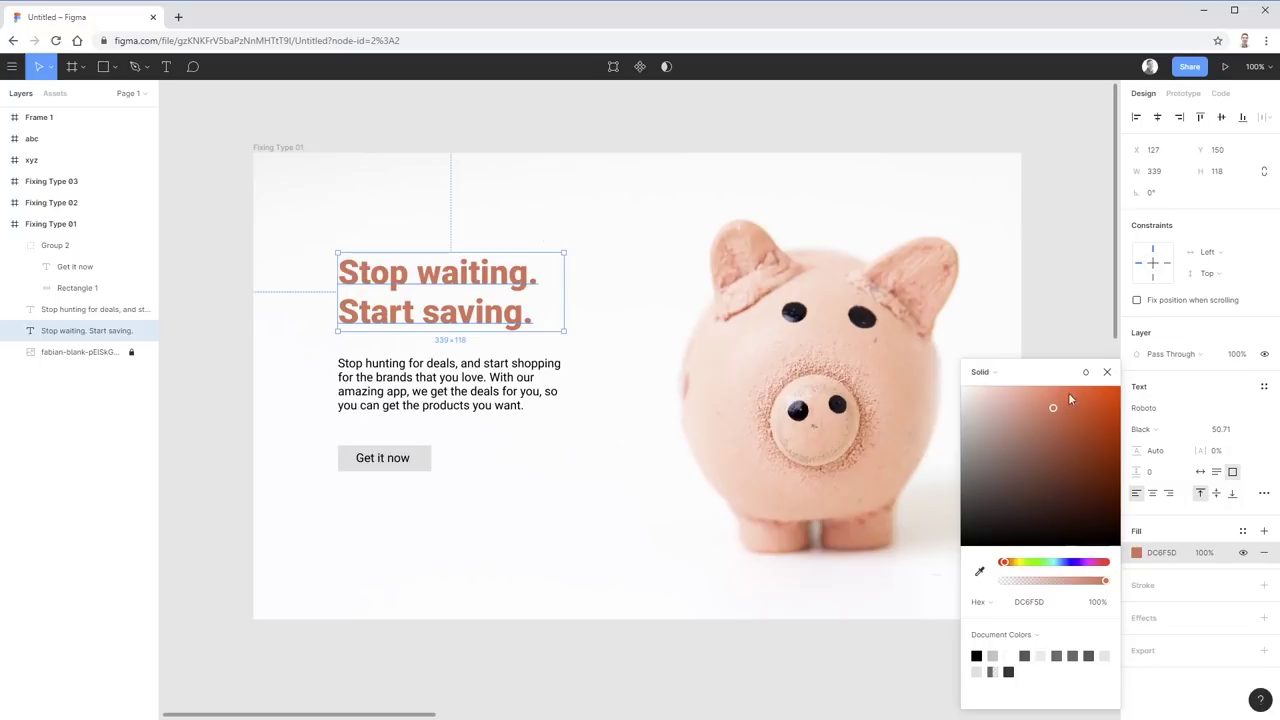
left_click_drag(1061, 404, 1098, 413)
left_click(631, 147)
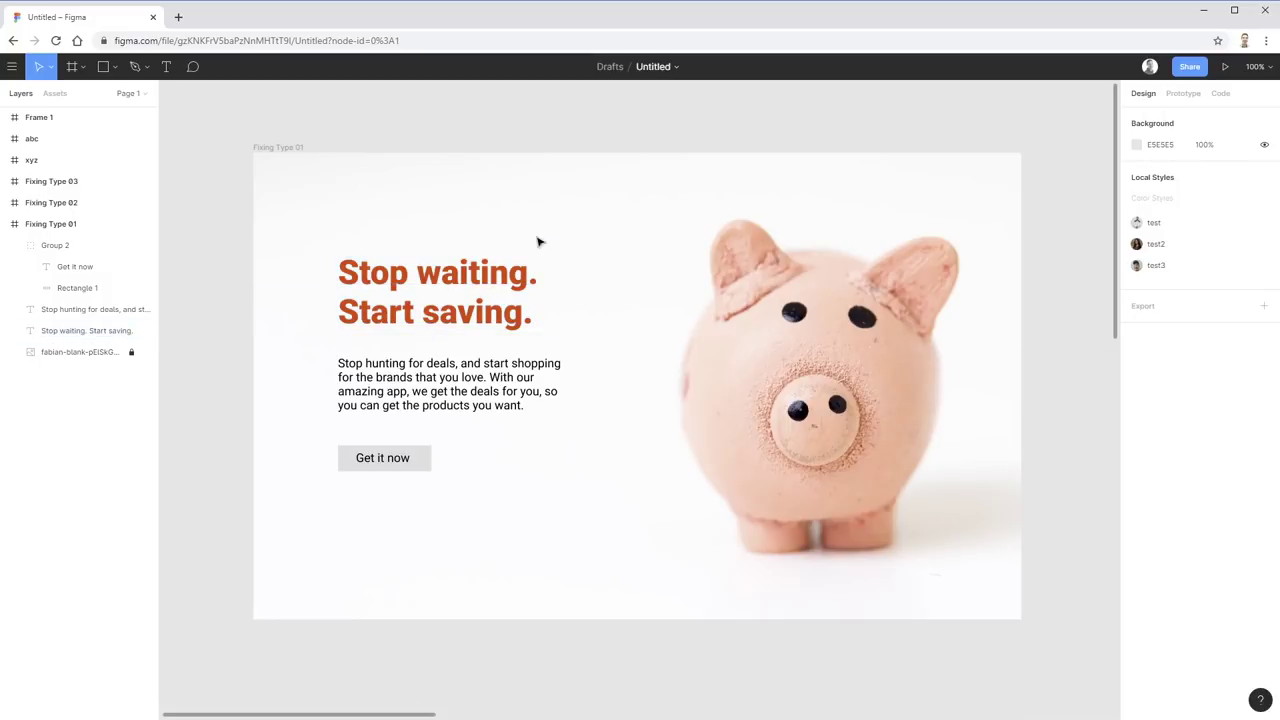
- Recolour the "Get it now" button, filling its rectangle with the heading's orange-red D9381E and its label with white
left_click(421, 466)
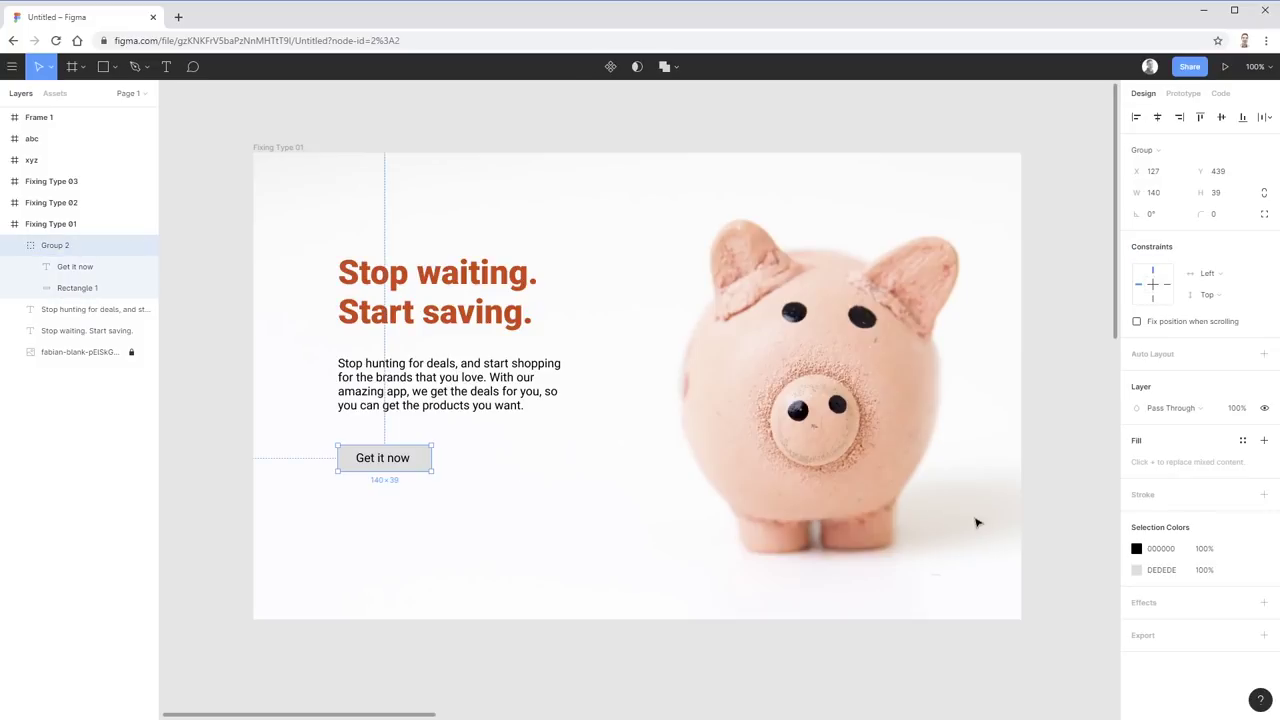
left_click(1137, 570)
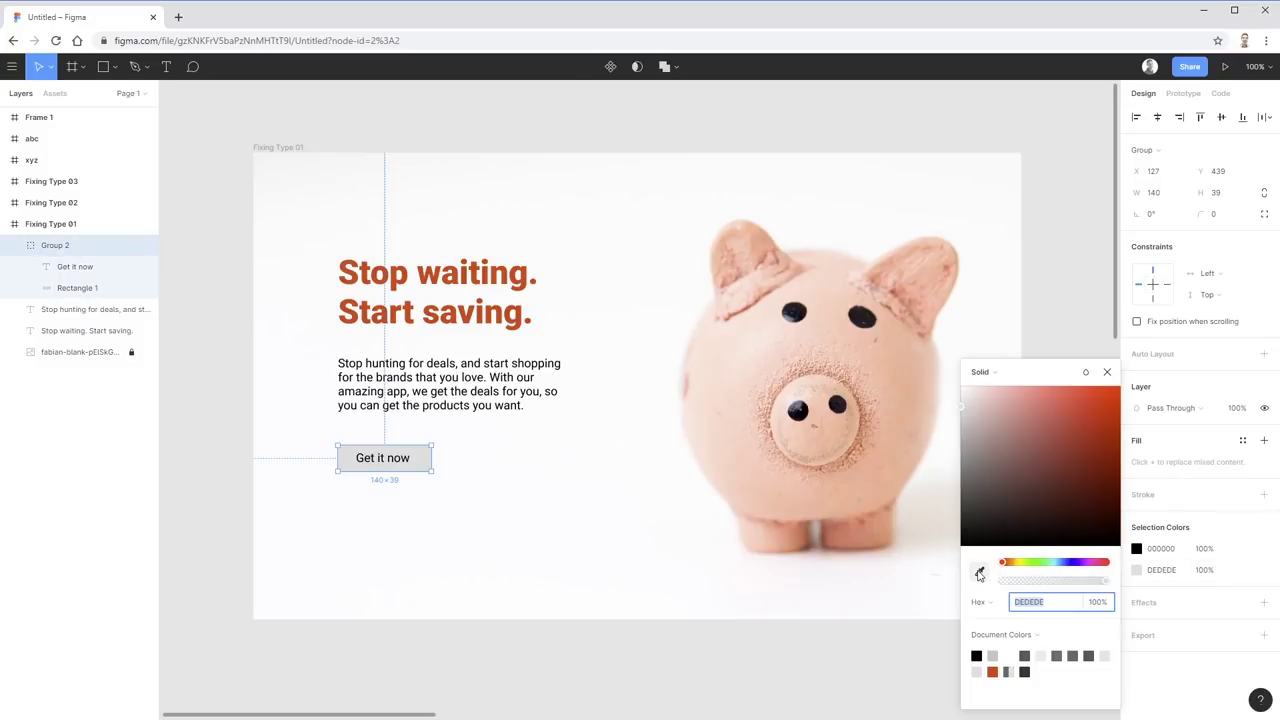
left_click(992, 671)
left_click(1136, 549)
left_click(1136, 549)
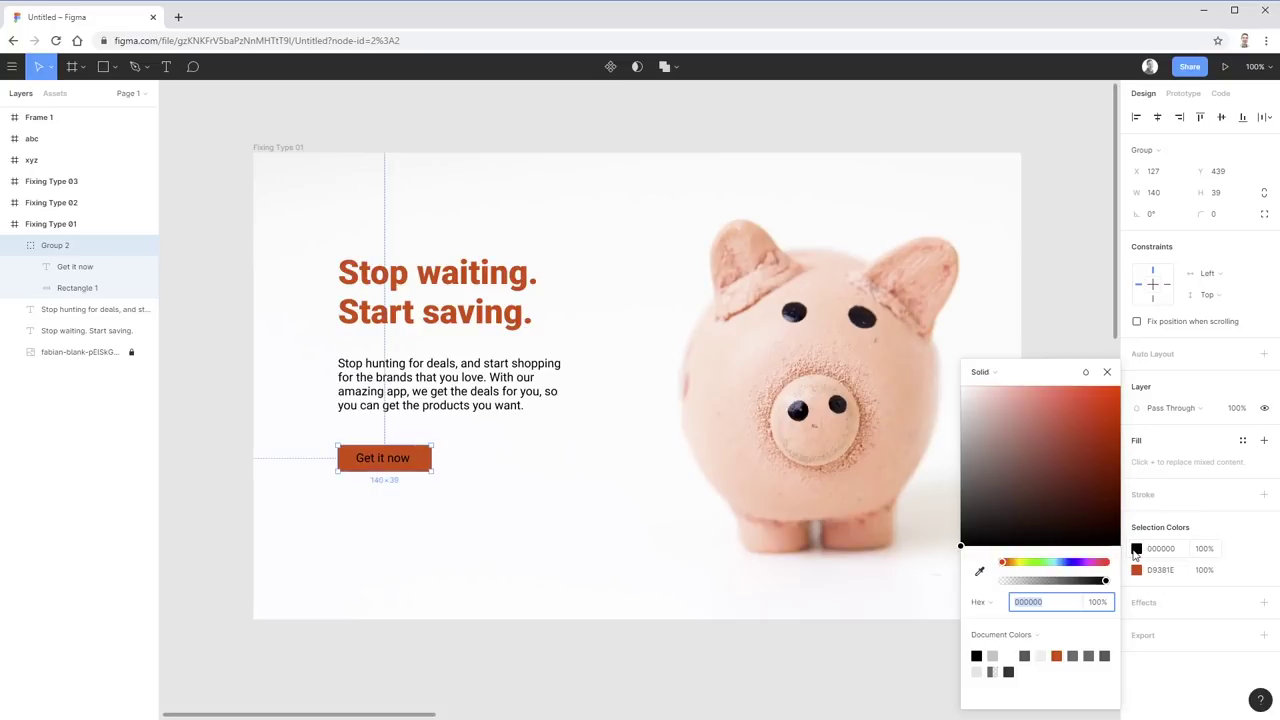
left_click(1008, 656)
left_click(608, 594)
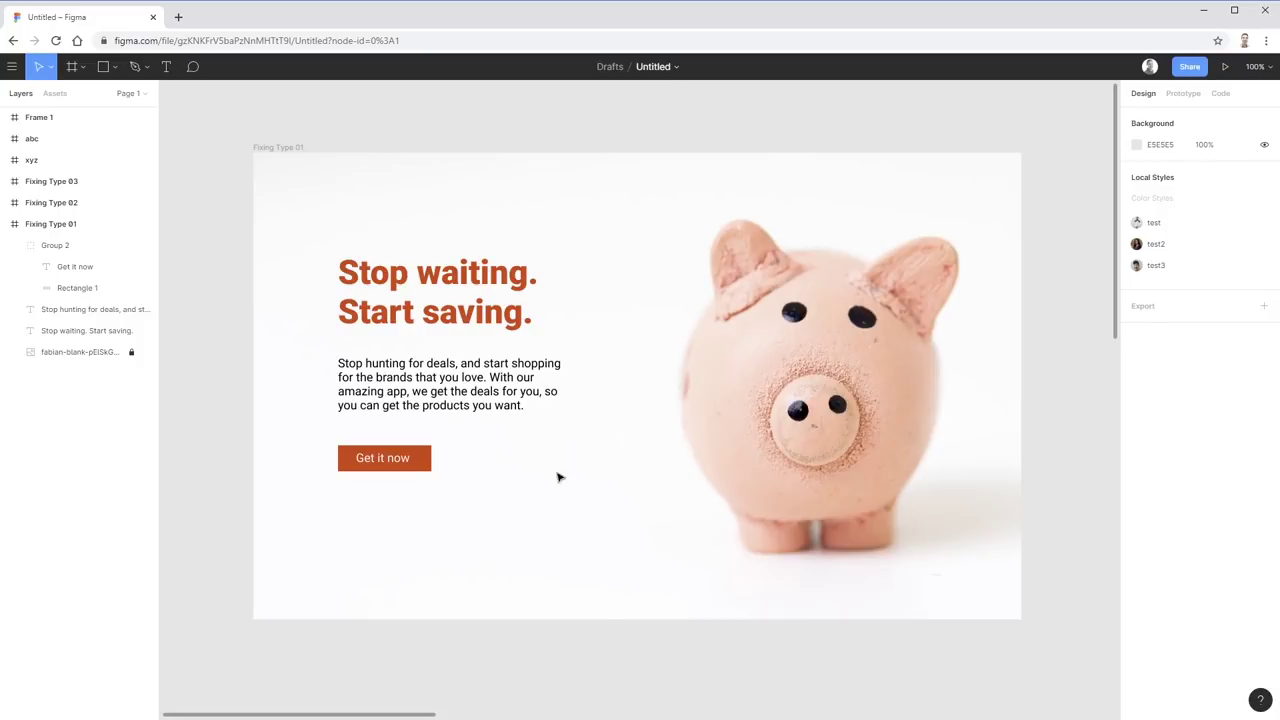
- Set the "Stop waiting. Start saving." heading's fill to black
left_click(478, 316)
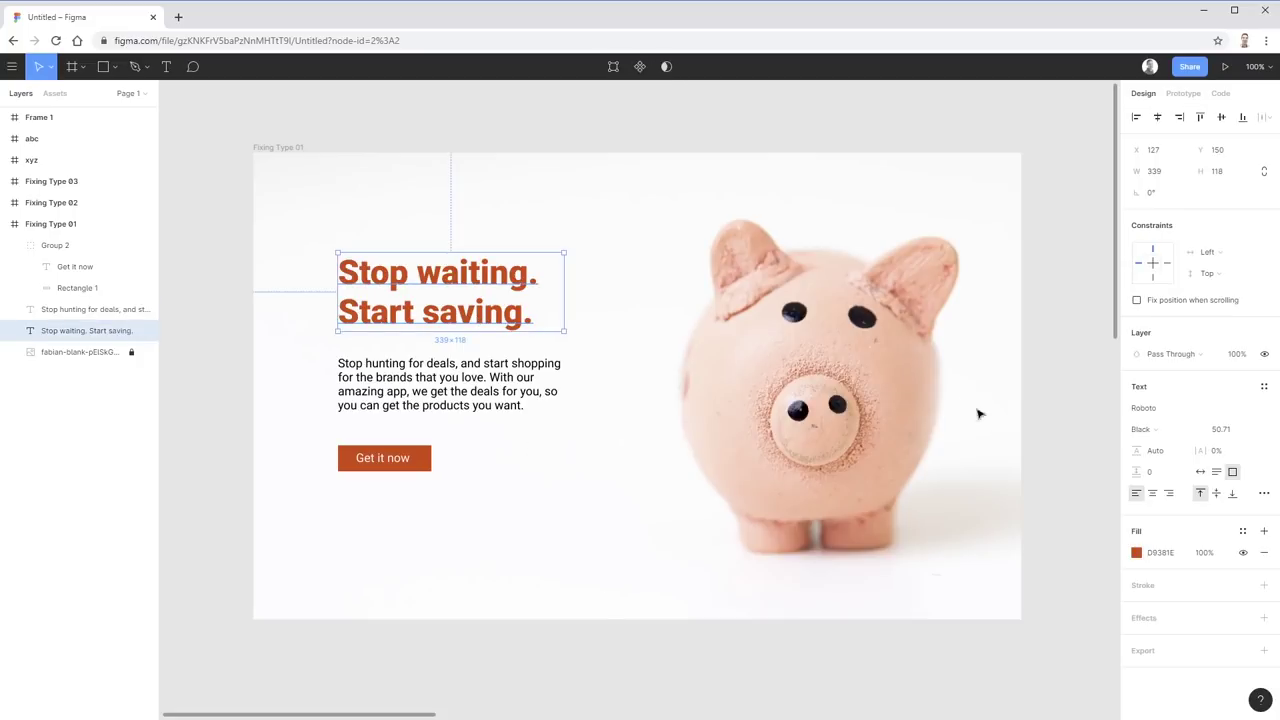
left_click(1137, 556)
left_click_drag(1020, 468, 878, 580)
- Lighten the paragraph's fill to the neutral grey 626262
left_click(460, 396)
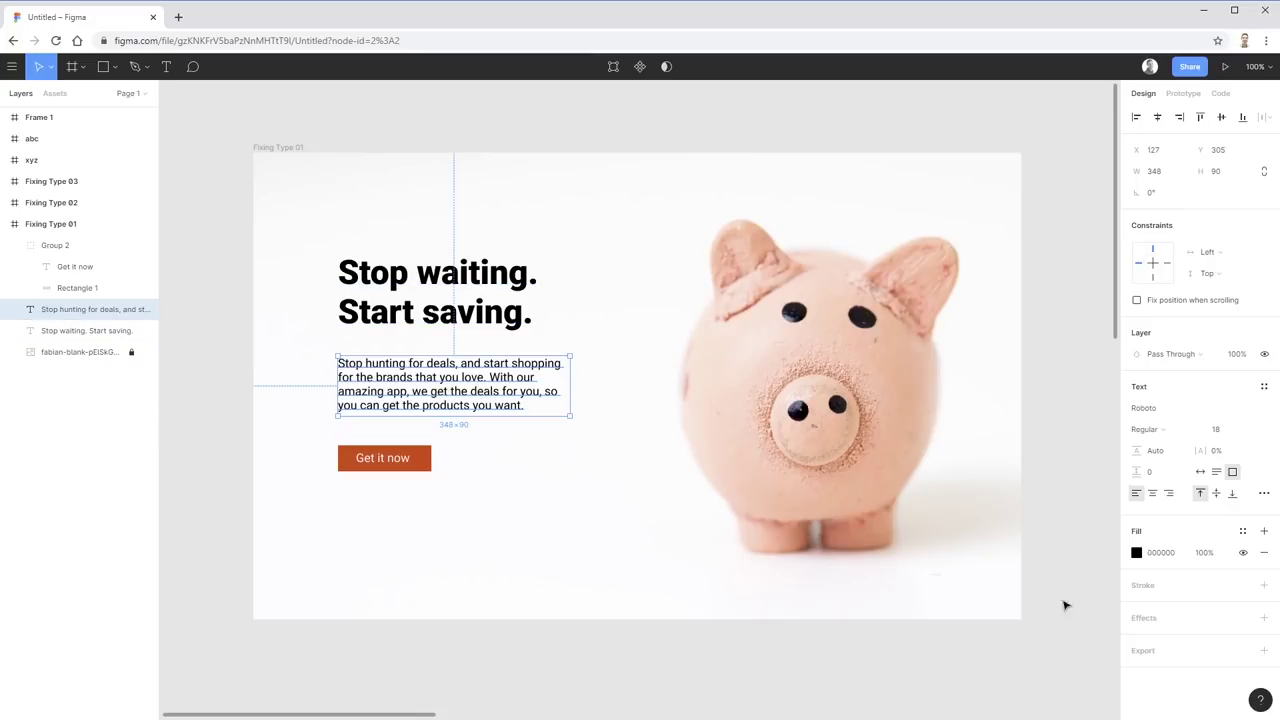
left_click(1136, 552)
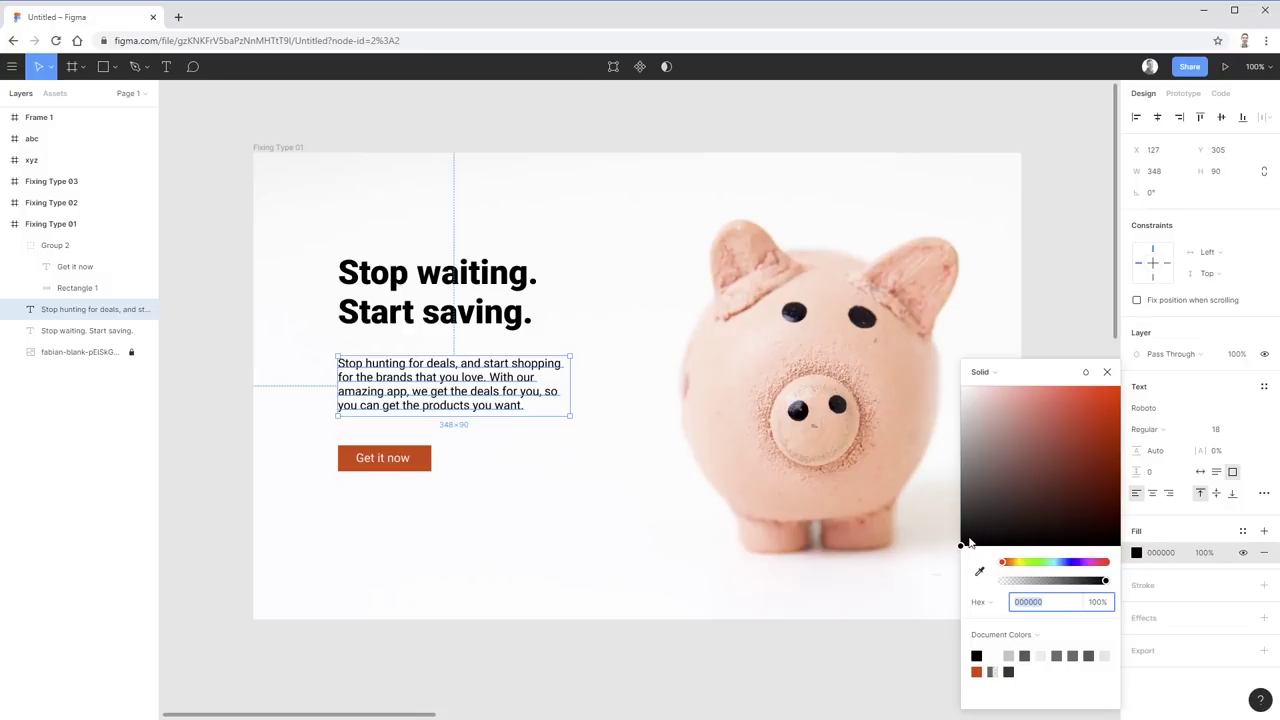
left_click_drag(968, 543, 960, 486)
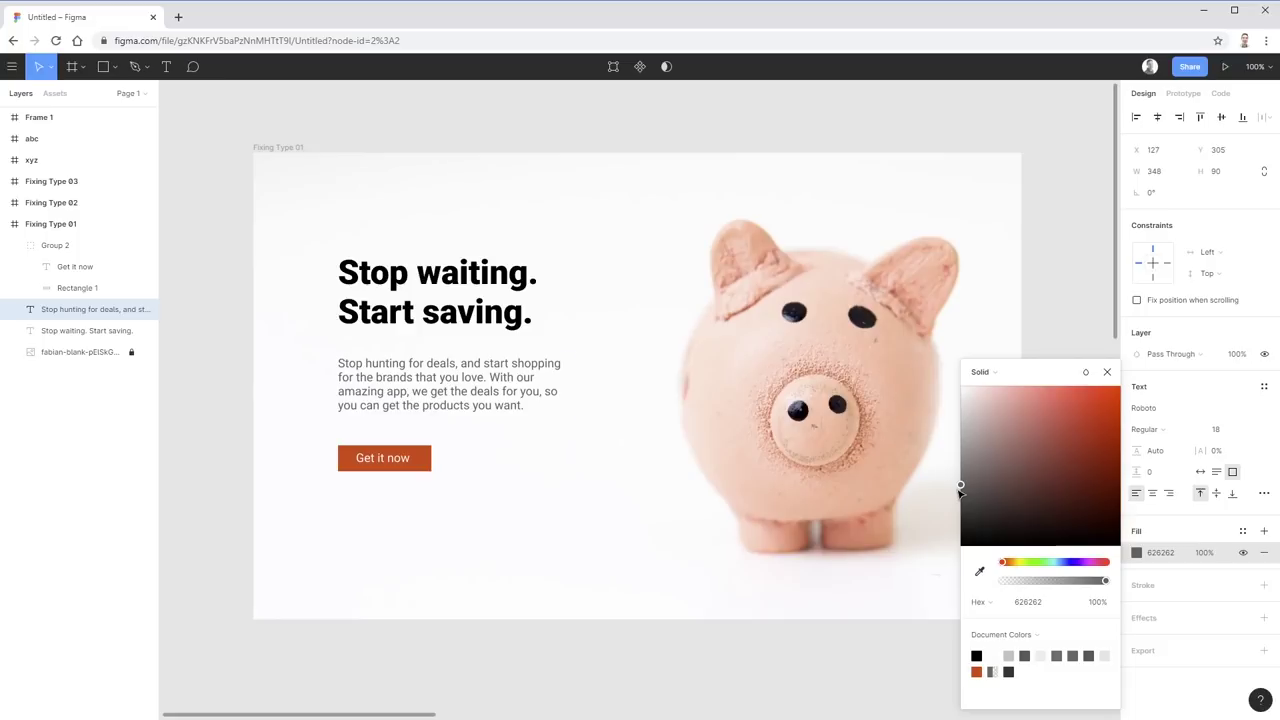
- Move the "Get it now" button group out of the Fixing Type 01 frame, below the artboard
left_click(420, 489)
left_click(363, 460)
left_click_drag(363, 460, 547, 679)
left_click_drag(589, 383, 569, 451)
left_click(574, 457)
- Set the paragraph's fill back to pure black 000000
left_click(478, 366)
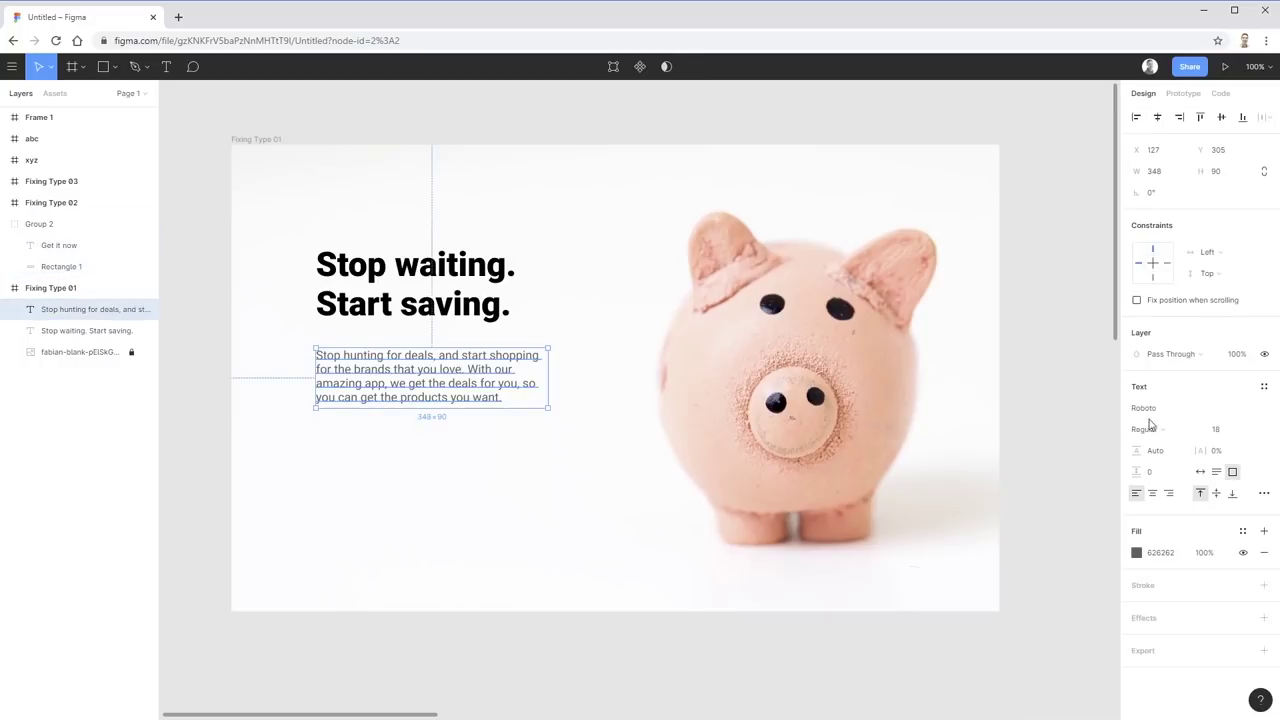
left_click(1136, 552)
left_click_drag(1030, 520, 891, 575)
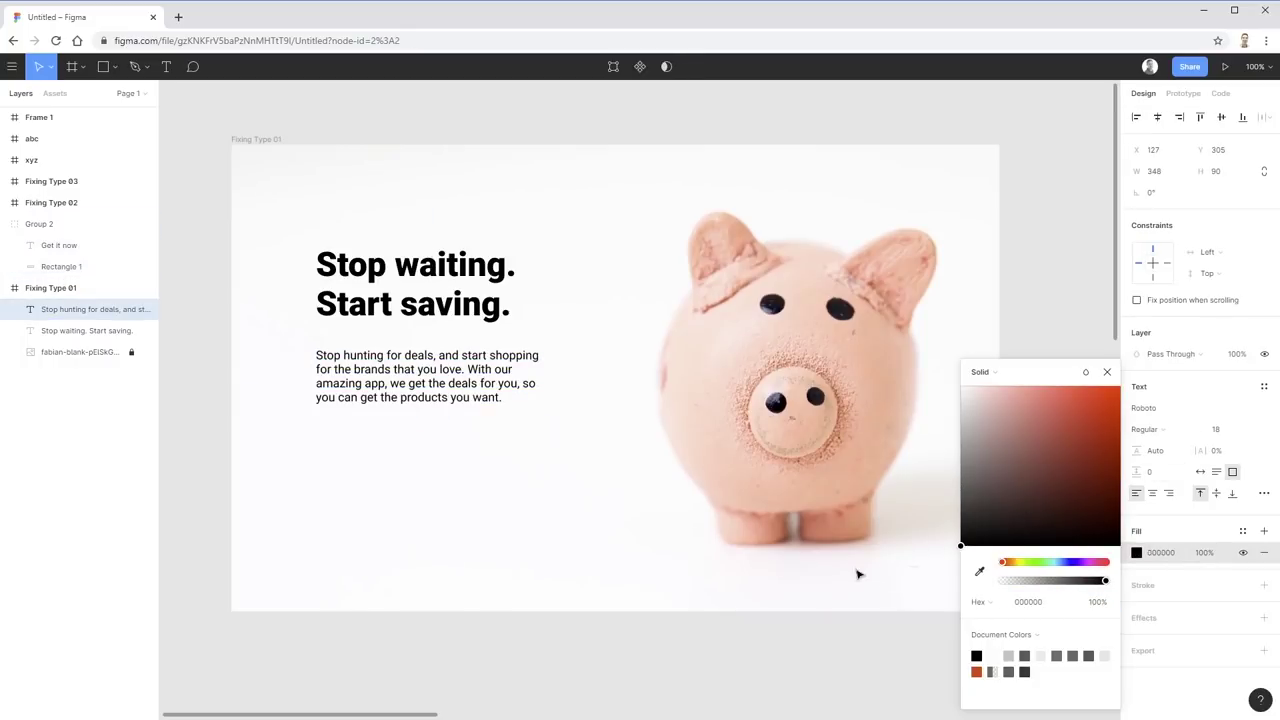
left_click(463, 526)
- Hide the piggy bank image layer and place a duplicate of the heading and paragraph to the right of the originals
left_click(145, 353)
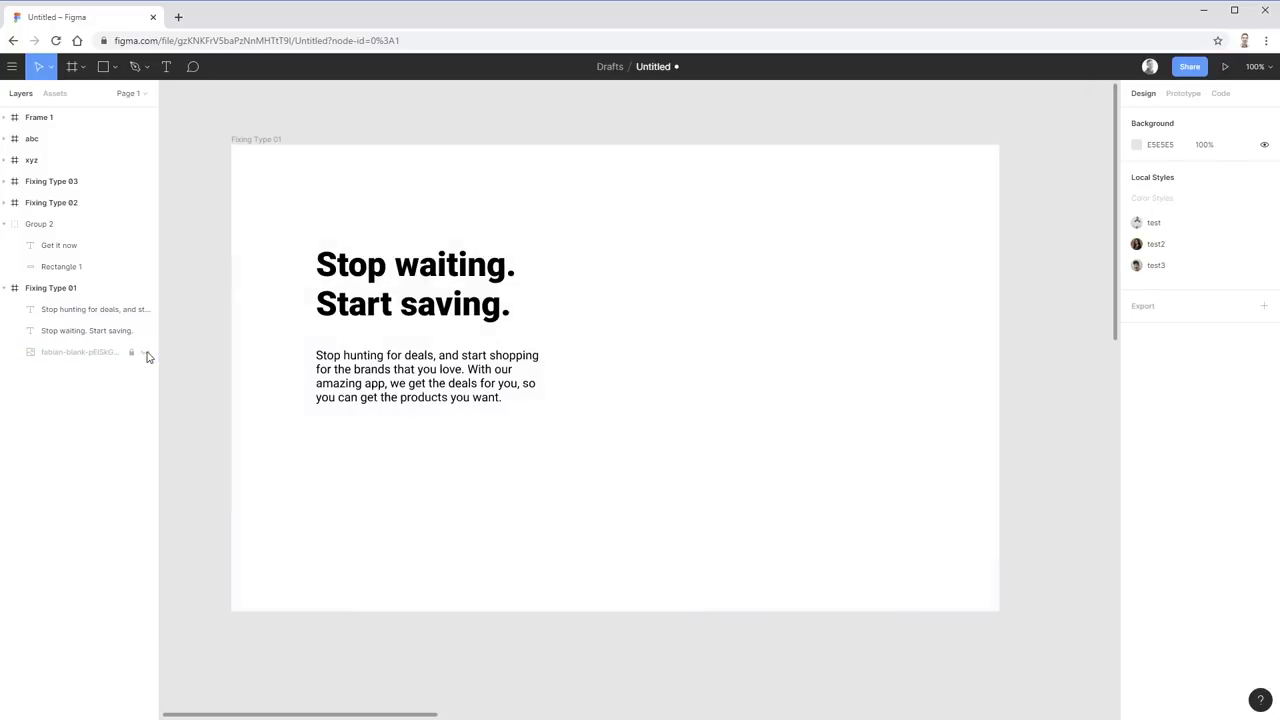
left_click(423, 352)
left_click(394, 305, "shift")
left_click_drag(394, 310, 710, 300)
left_click(677, 212)
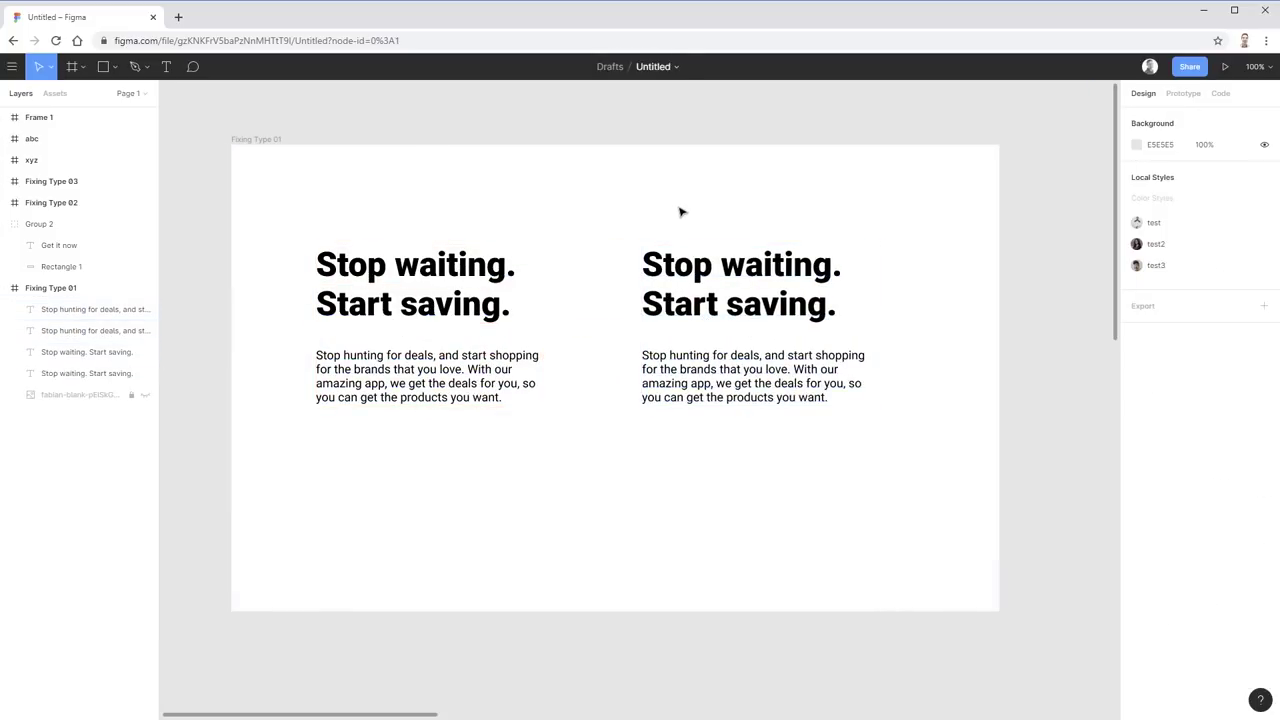
- Change the left paragraph's fill to the grey 676767 for contrast with its heading
left_click(389, 404)
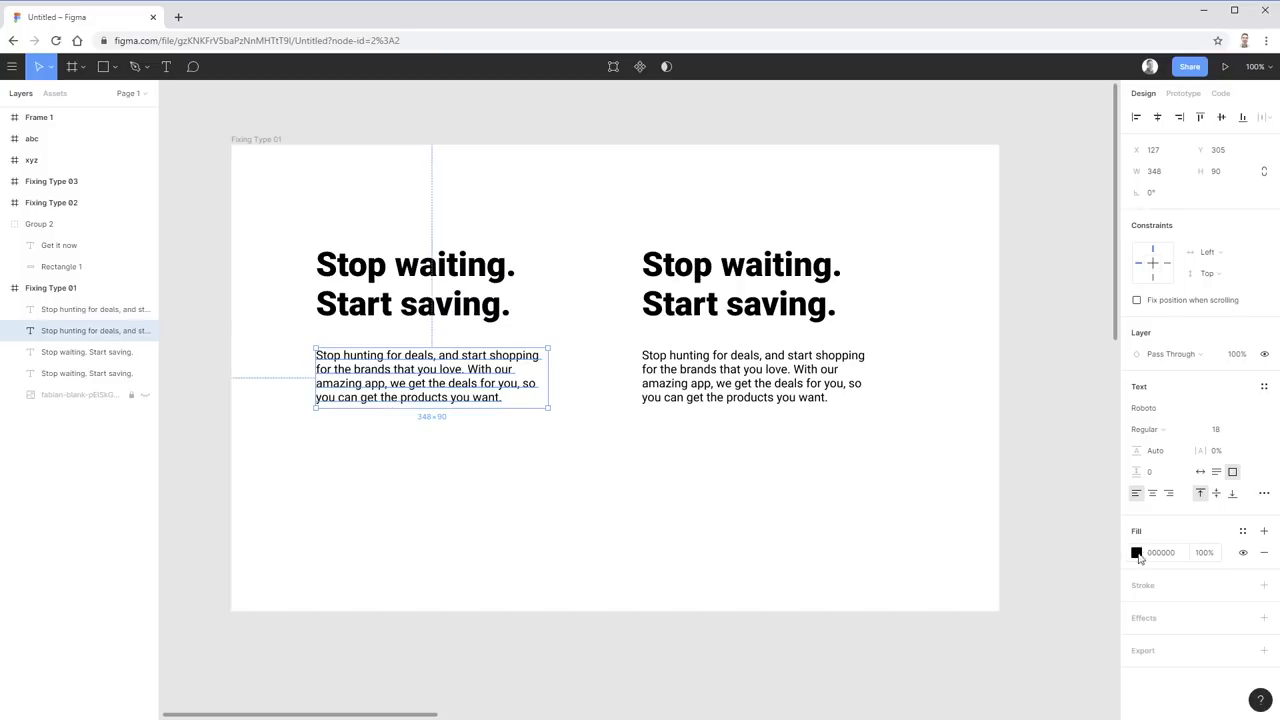
left_click(1136, 553)
left_click_drag(1018, 548, 951, 489)
left_click(589, 517)
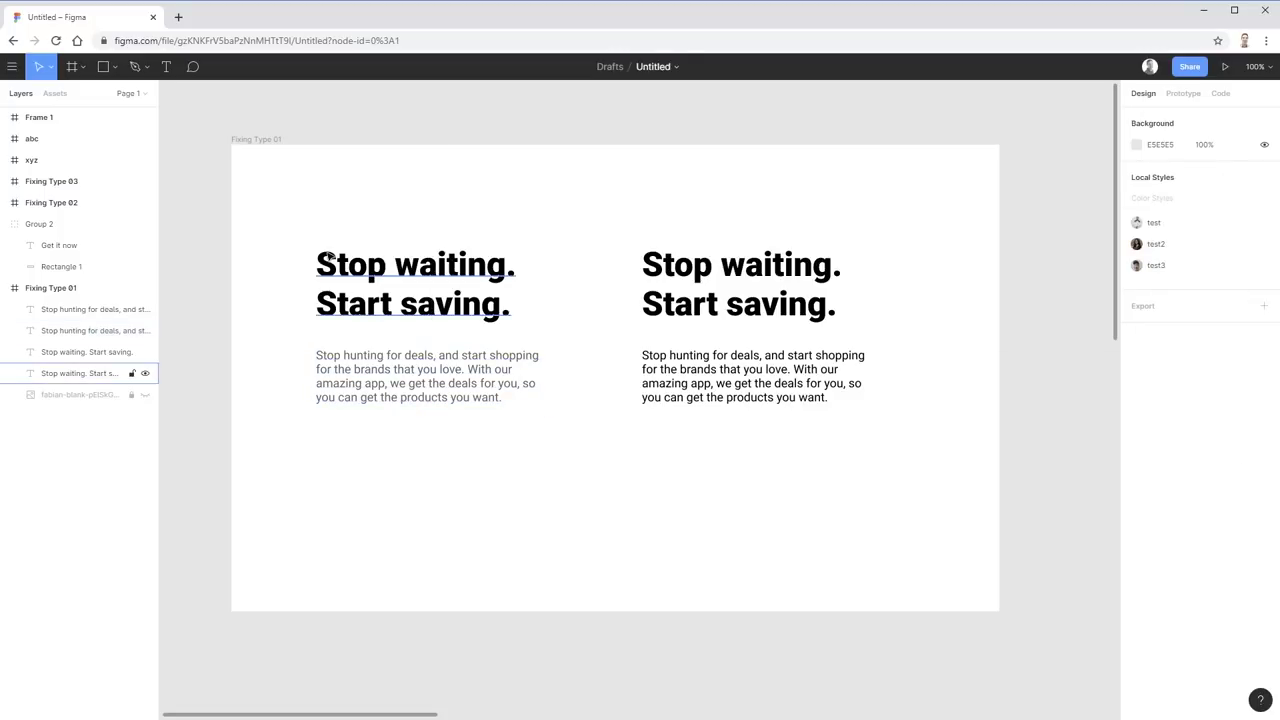
left_click(364, 274)
left_click(381, 371)
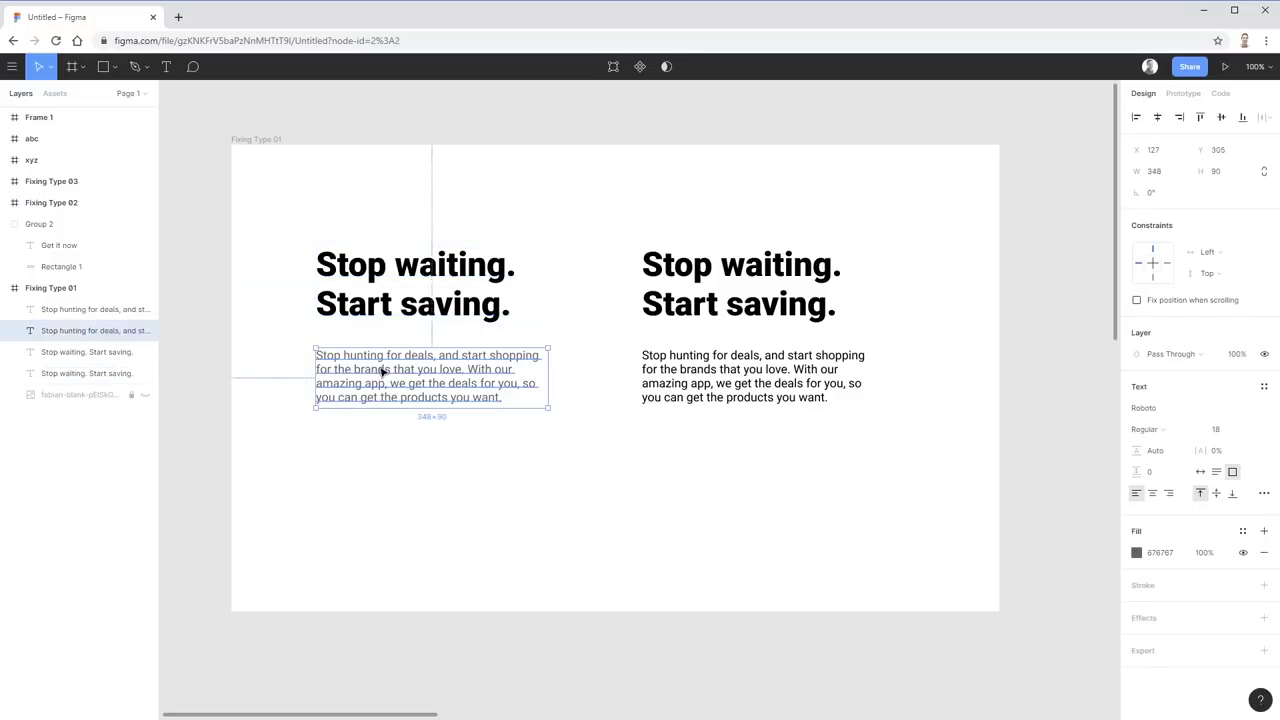
left_click(606, 486)
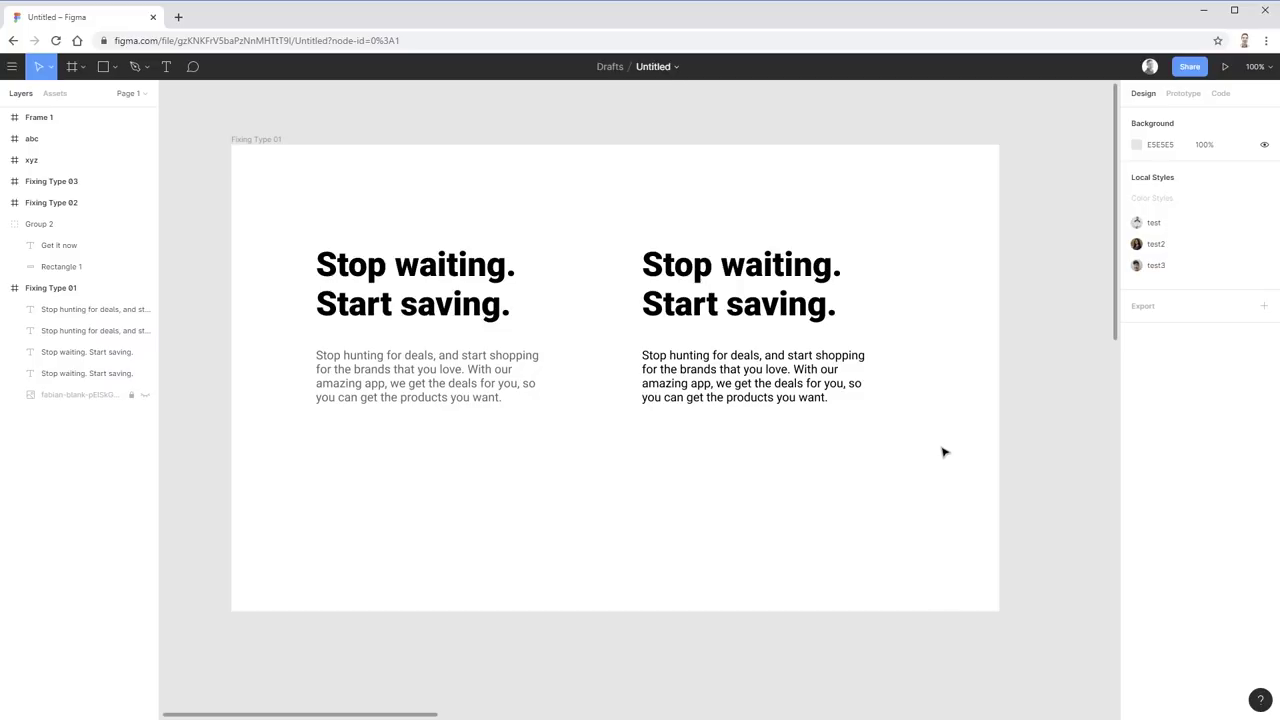
- Lighten the left paragraph's fill further to the grey 969696
left_click(528, 395)
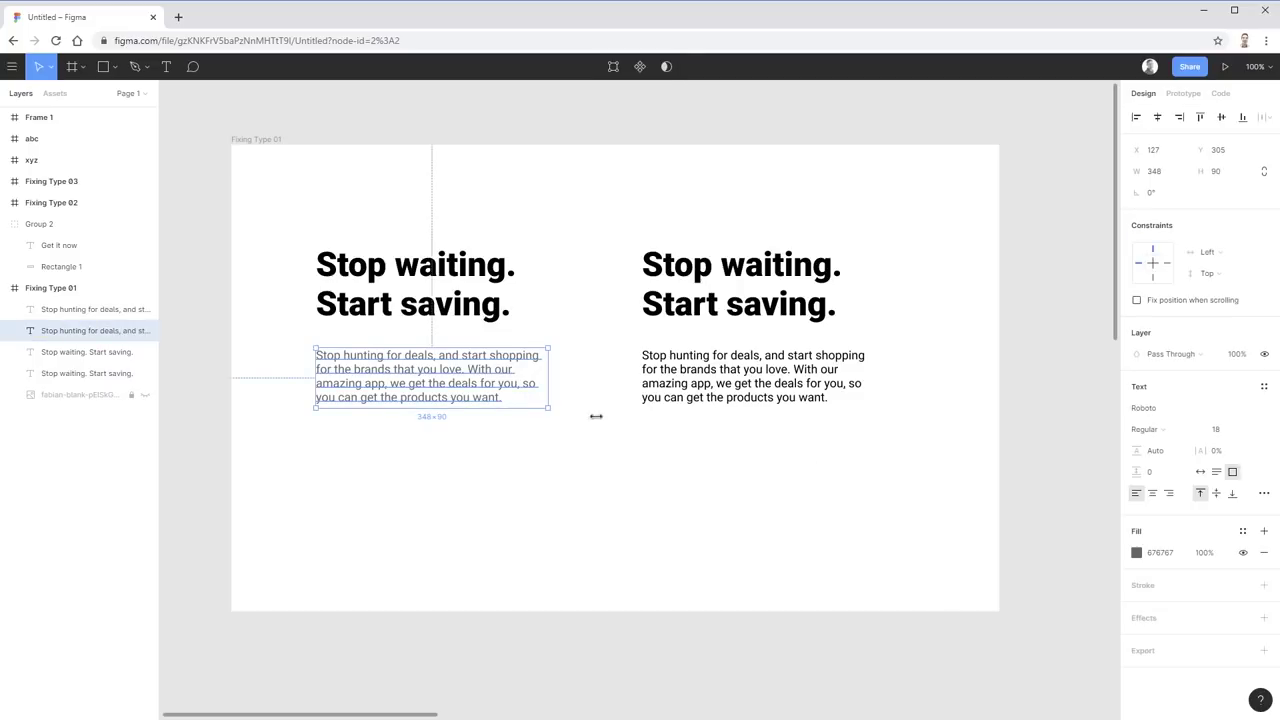
left_click(1136, 552)
left_click(962, 472)
left_click_drag(964, 478, 956, 453)
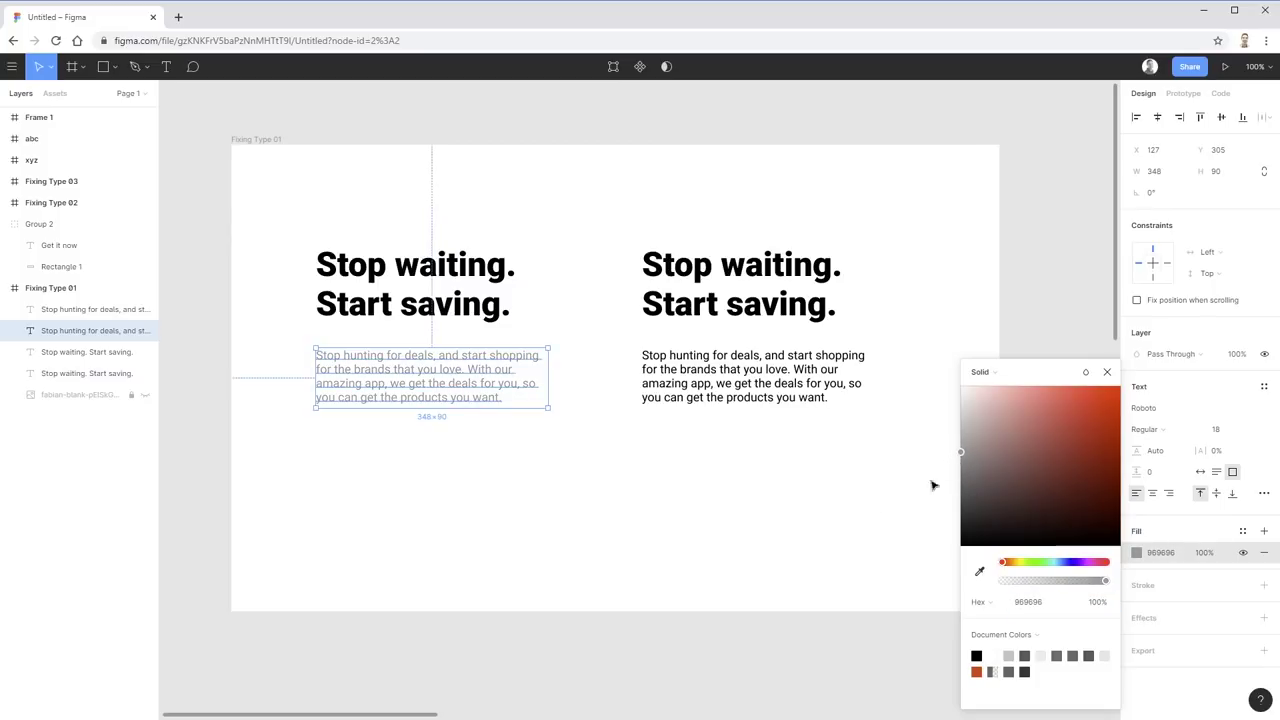
left_click(866, 531)
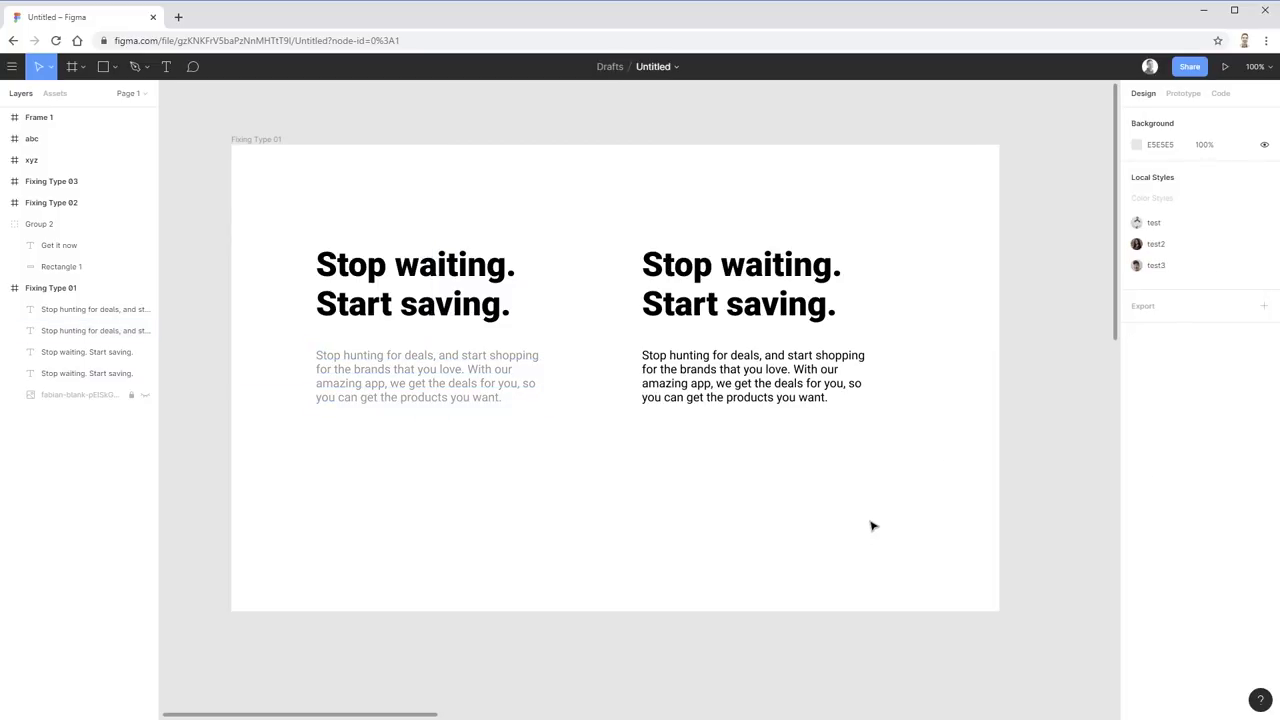
- Change the left heading's fill from black to the dark grey 555555
left_click(350, 285)
left_click(1136, 552)
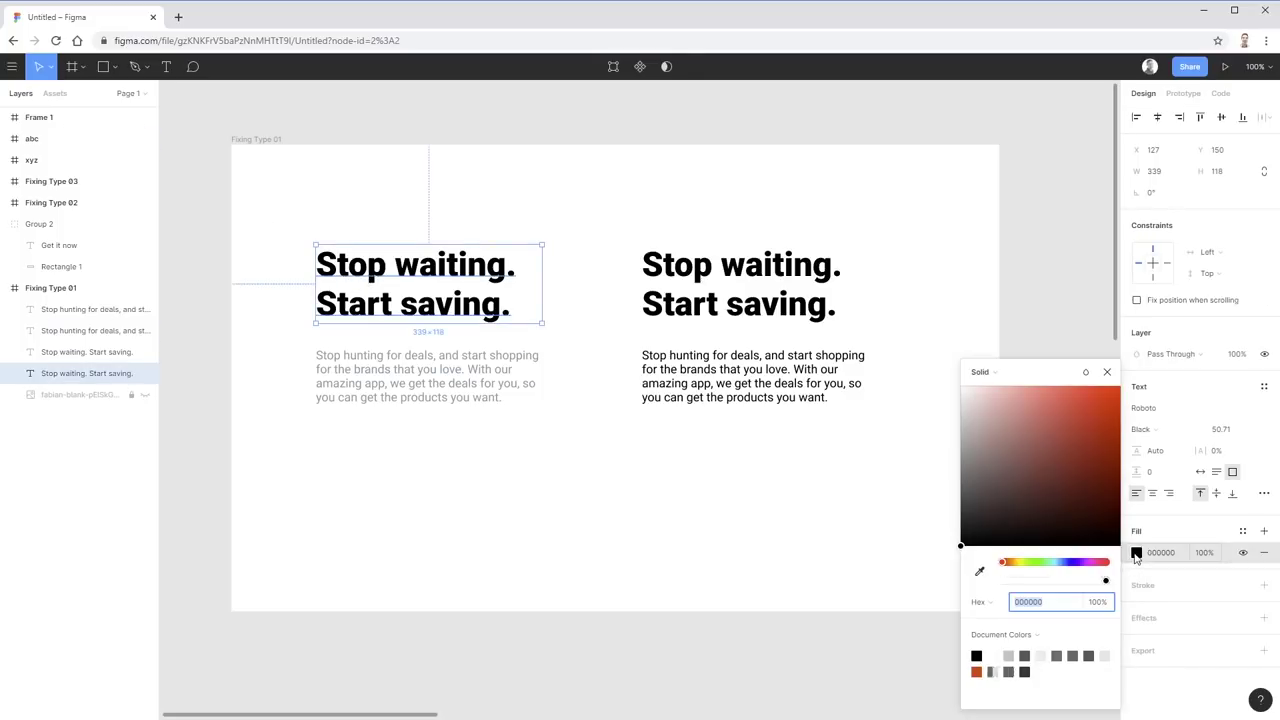
left_click_drag(1032, 540, 958, 488)
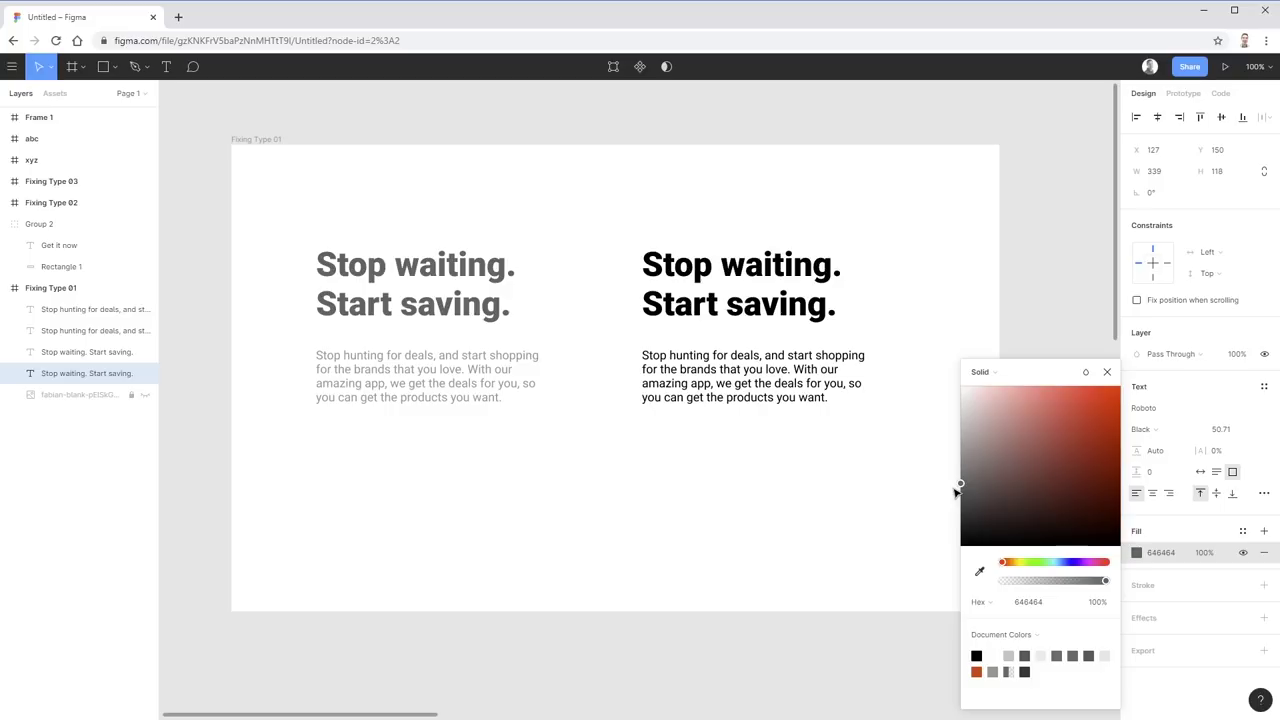
left_click(810, 549)
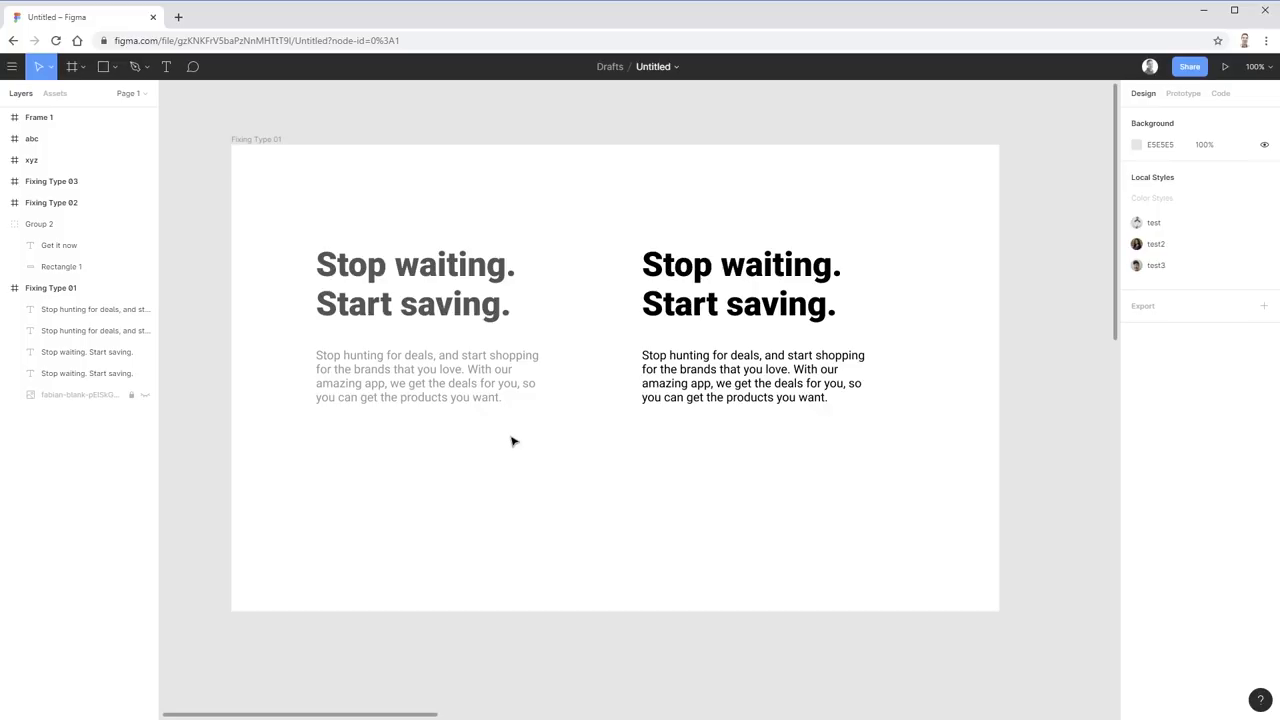
- Darken the left heading's fill to the near-black 1D1D1D
left_click(430, 290)
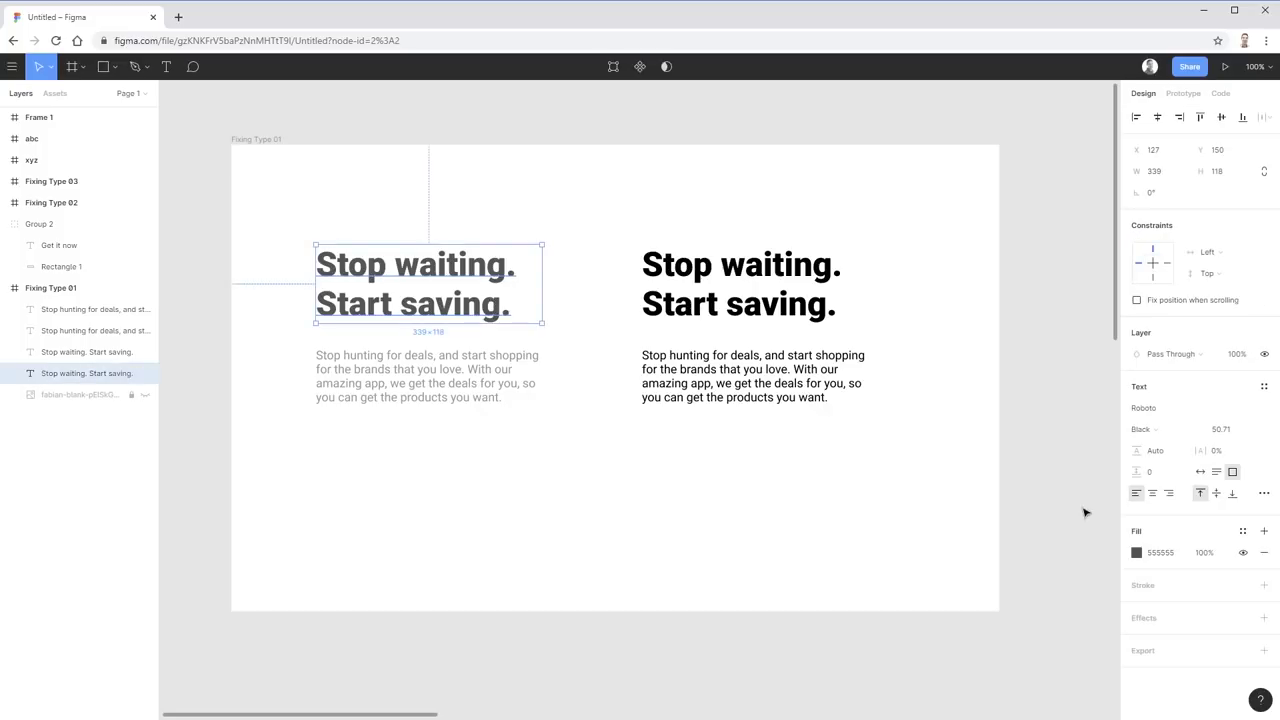
left_click(1137, 553)
left_click_drag(975, 500, 940, 535)
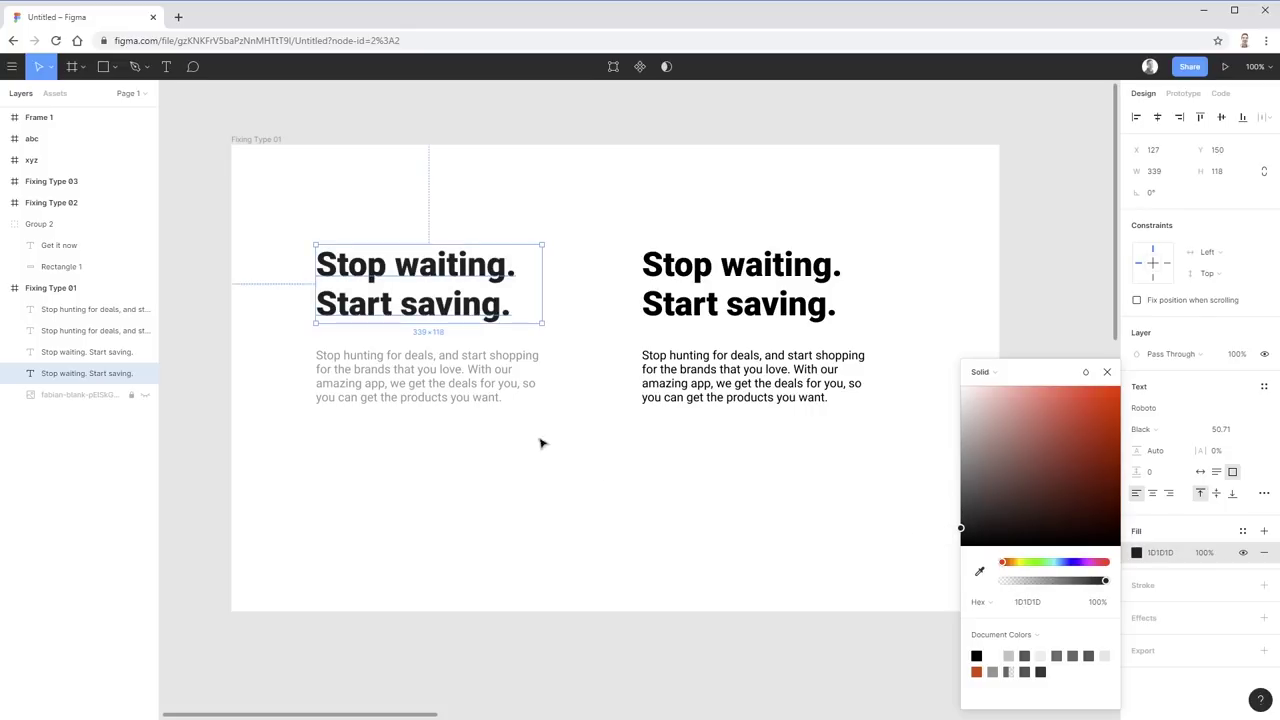
- Darken the left paragraph's fill to the grey 5B5B5B
left_click(440, 396)
left_click(1137, 556)
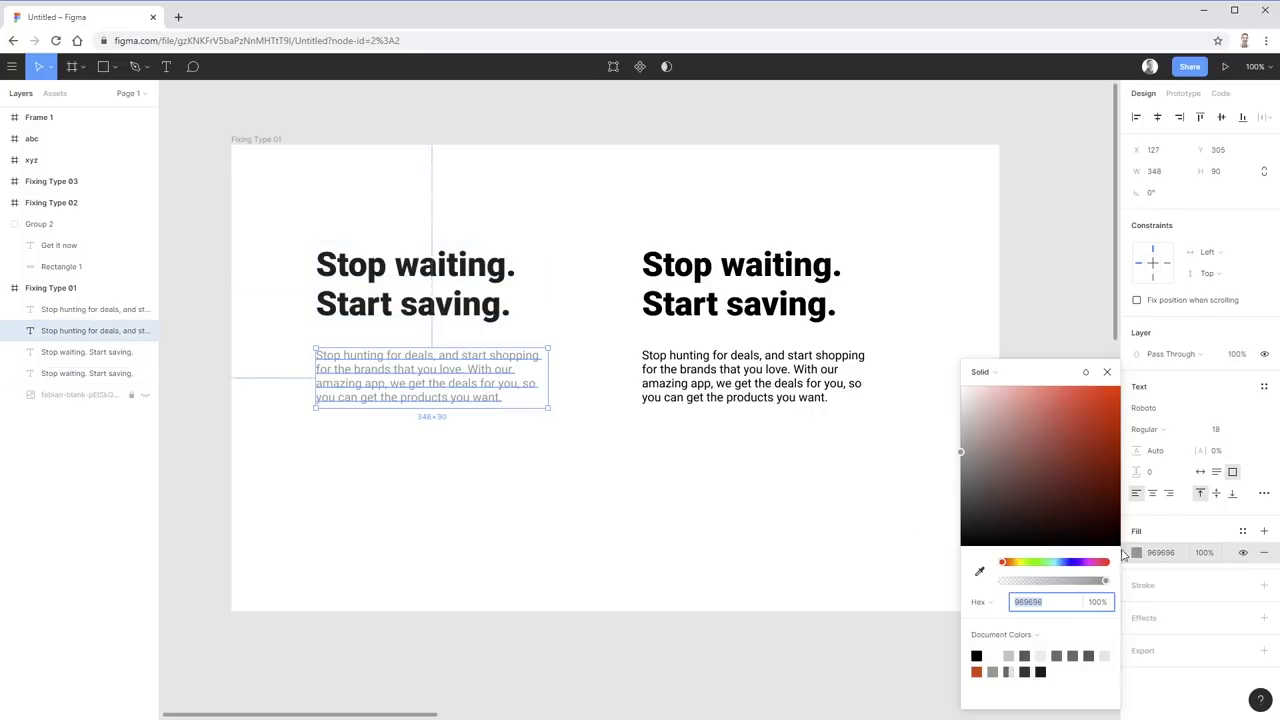
left_click_drag(977, 483, 943, 501)
left_click(591, 446)
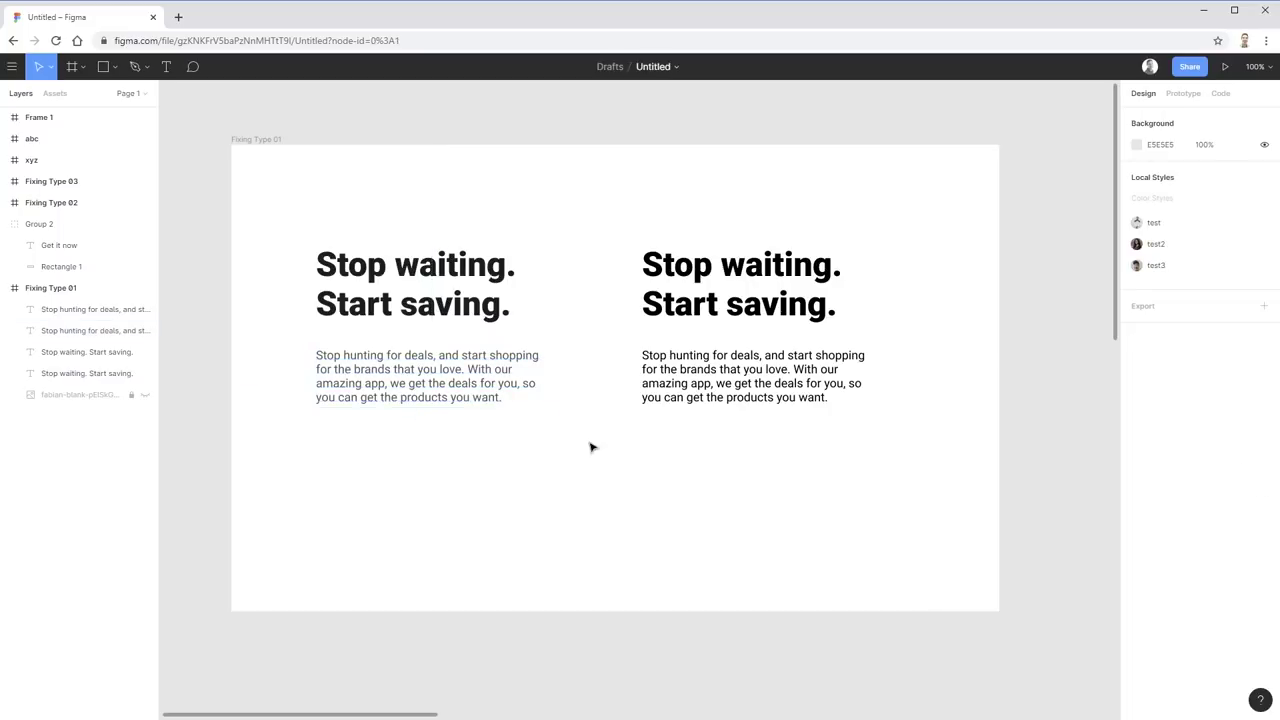
- Set the left paragraph's fill to the medium grey 707070
left_click(541, 404)
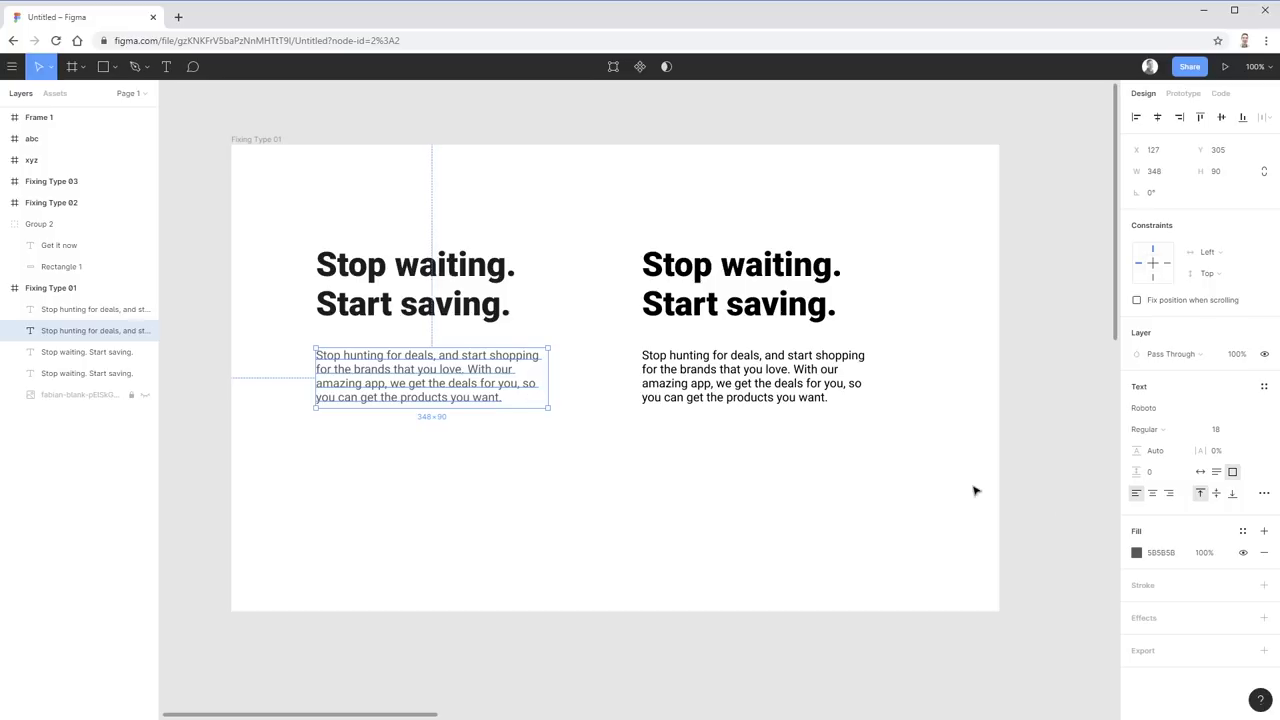
left_click(1137, 553)
left_click_drag(968, 508, 955, 485)
left_click(645, 527)
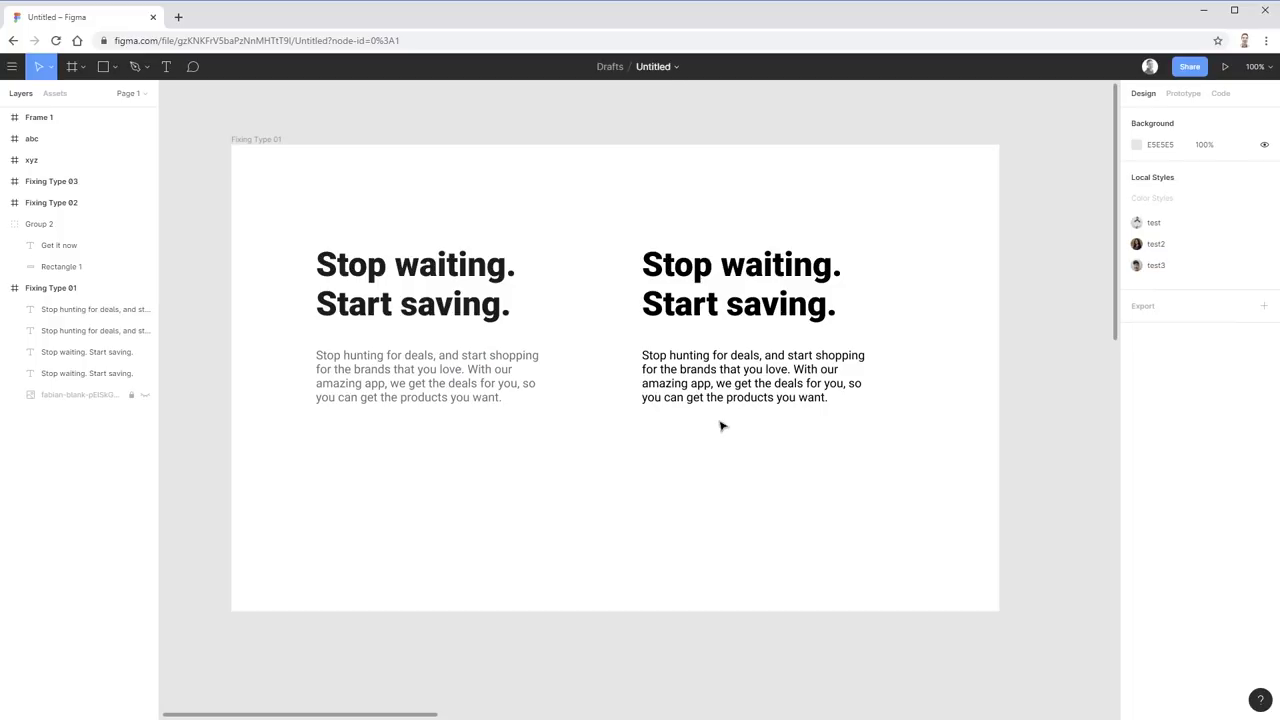
- Compare the left heading's and paragraph's fill colours with the all-black copy on the right
left_click(690, 384)
left_click(463, 371)
left_click(546, 571)
left_click(538, 388)
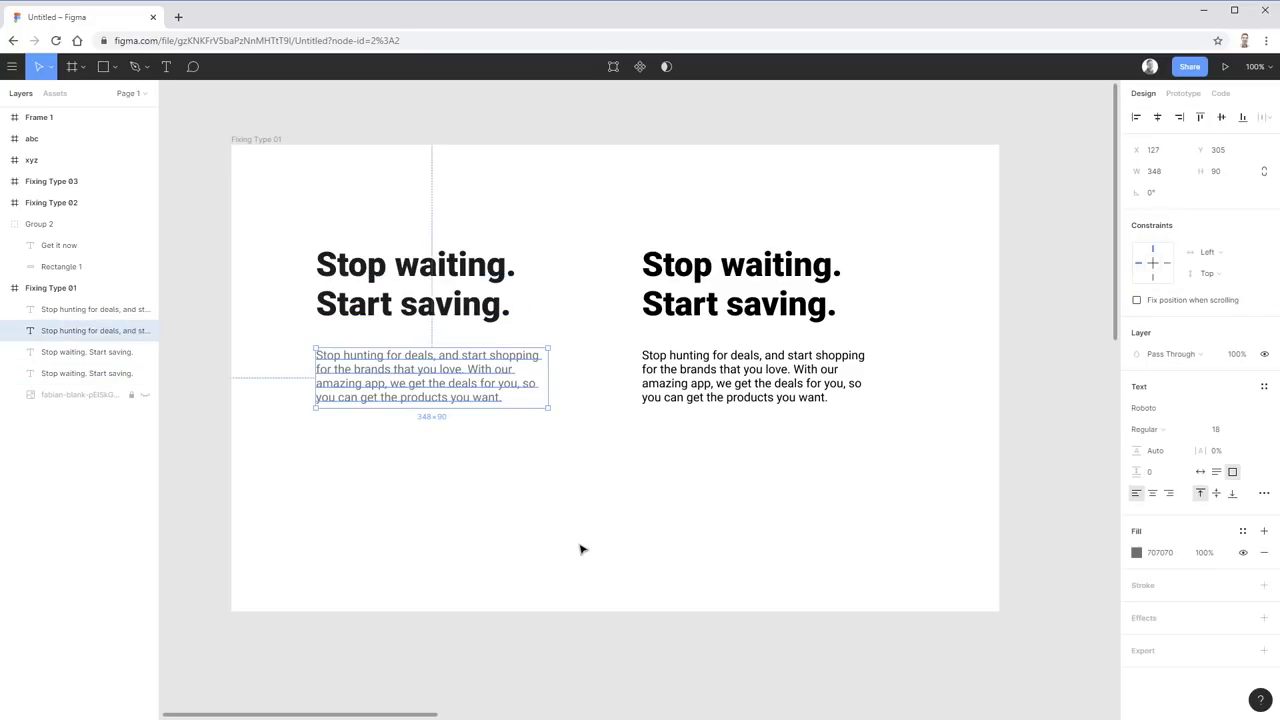
left_click(517, 318)
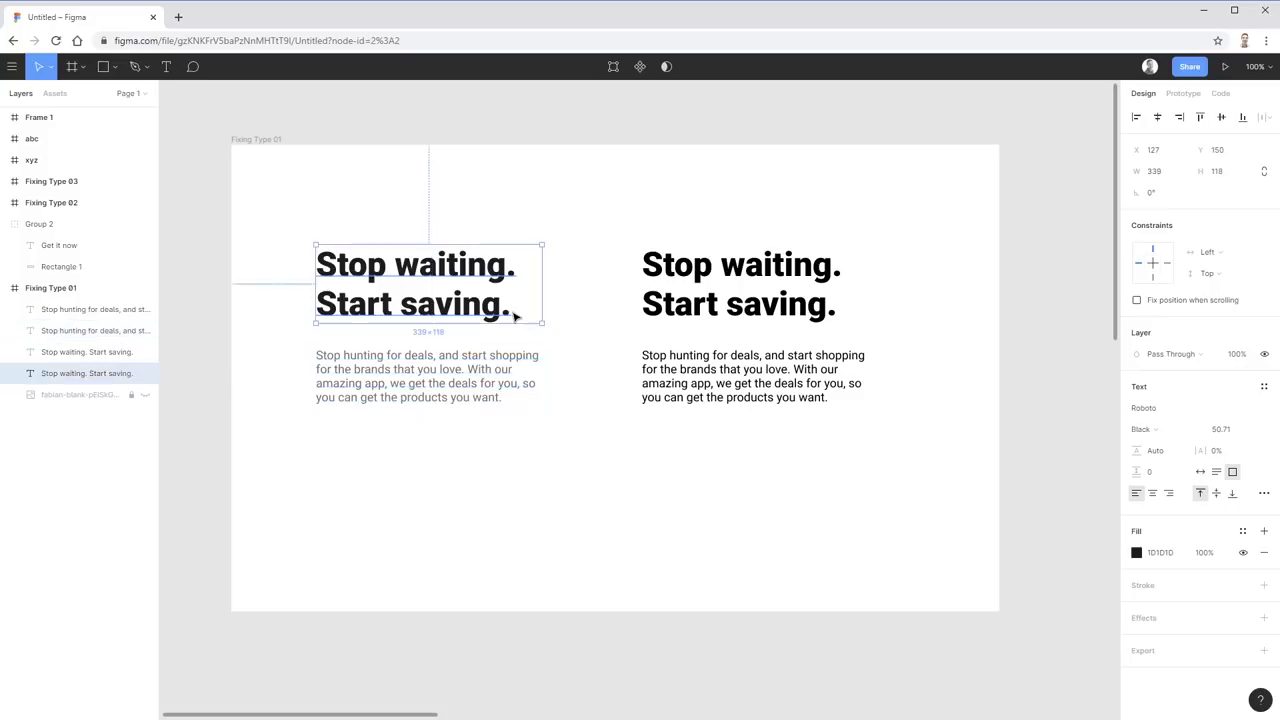
left_click(604, 524)
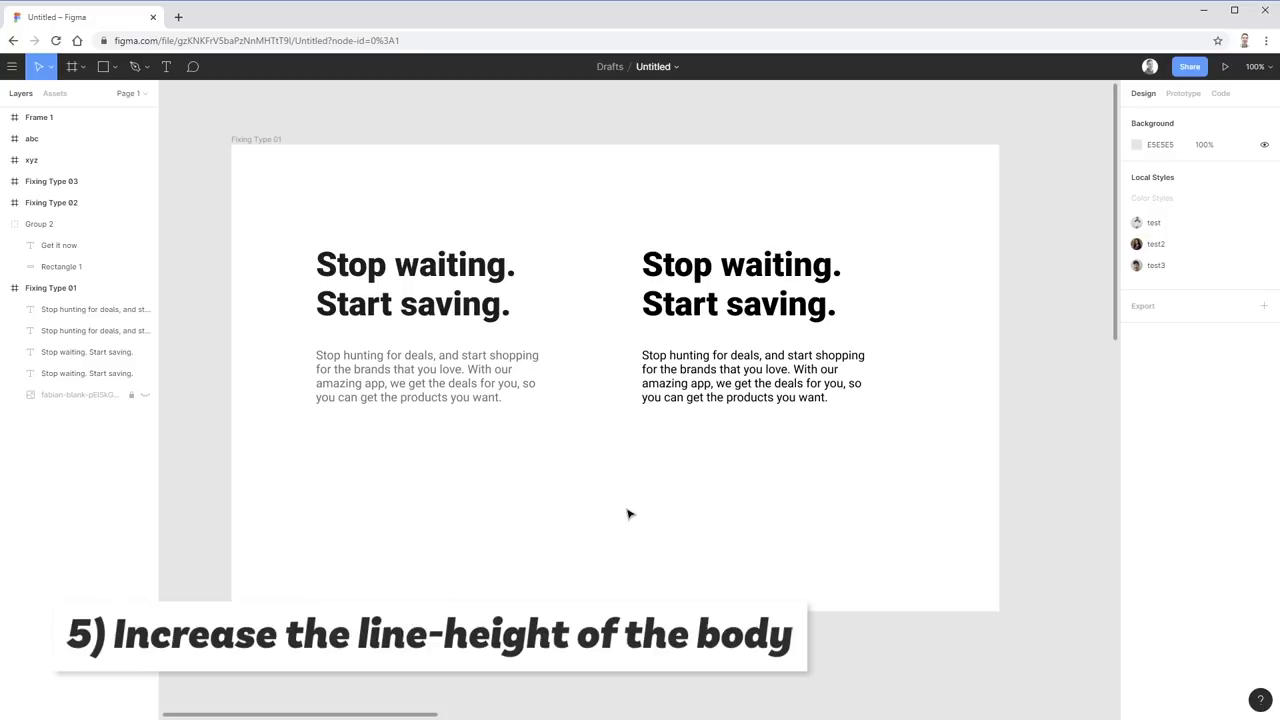
- Increase the left paragraph's line height to about 150% and compare its spacing with the copy on the right
left_click(540, 403)
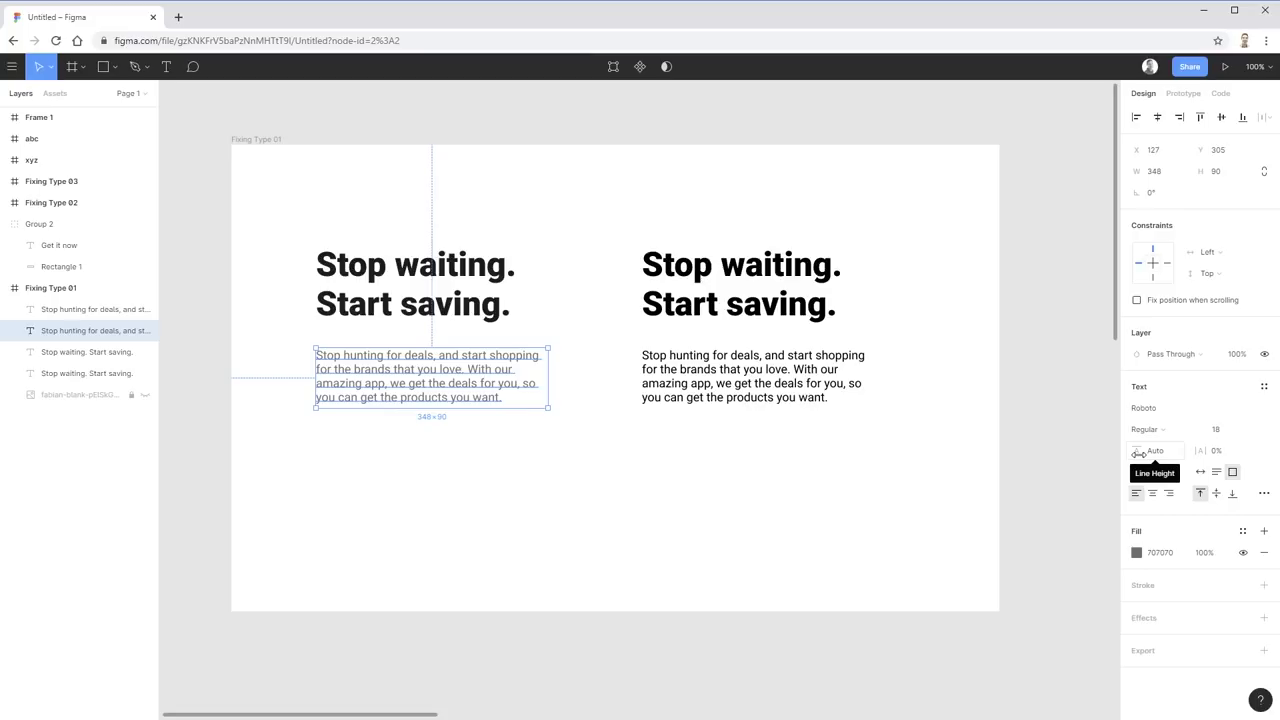
left_click_drag(1138, 451, 1183, 455)
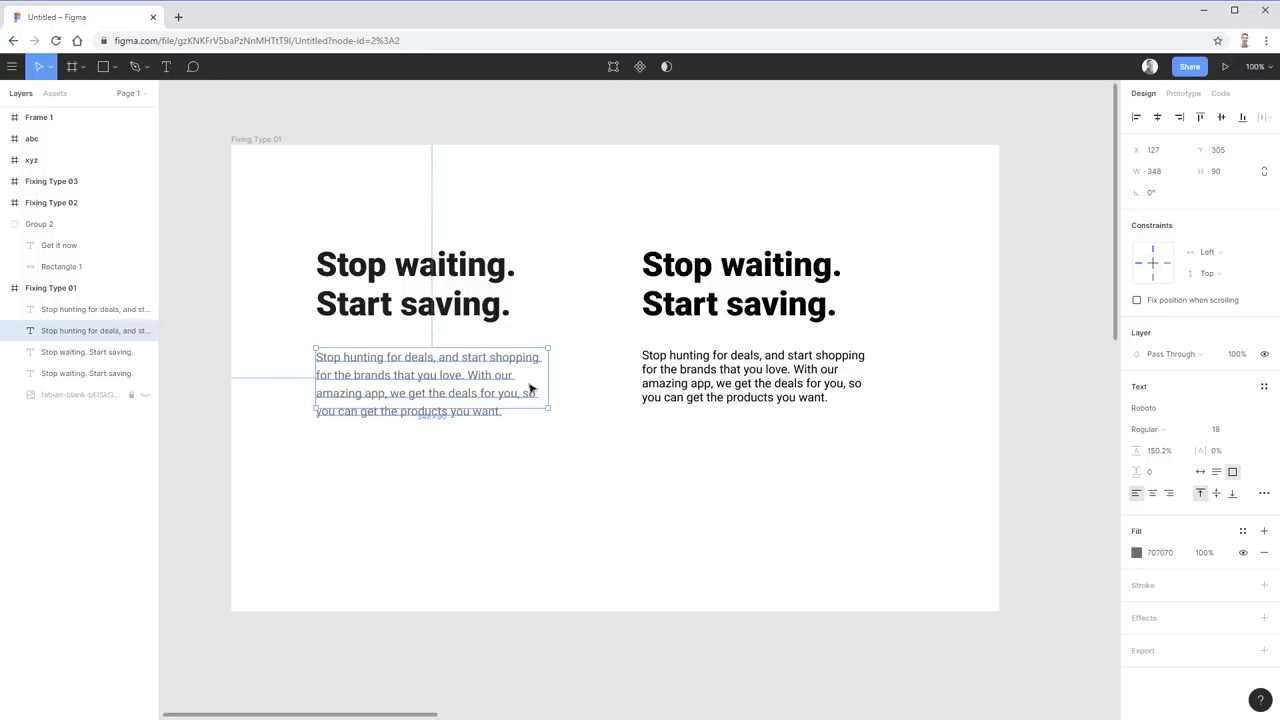
left_click(563, 492)
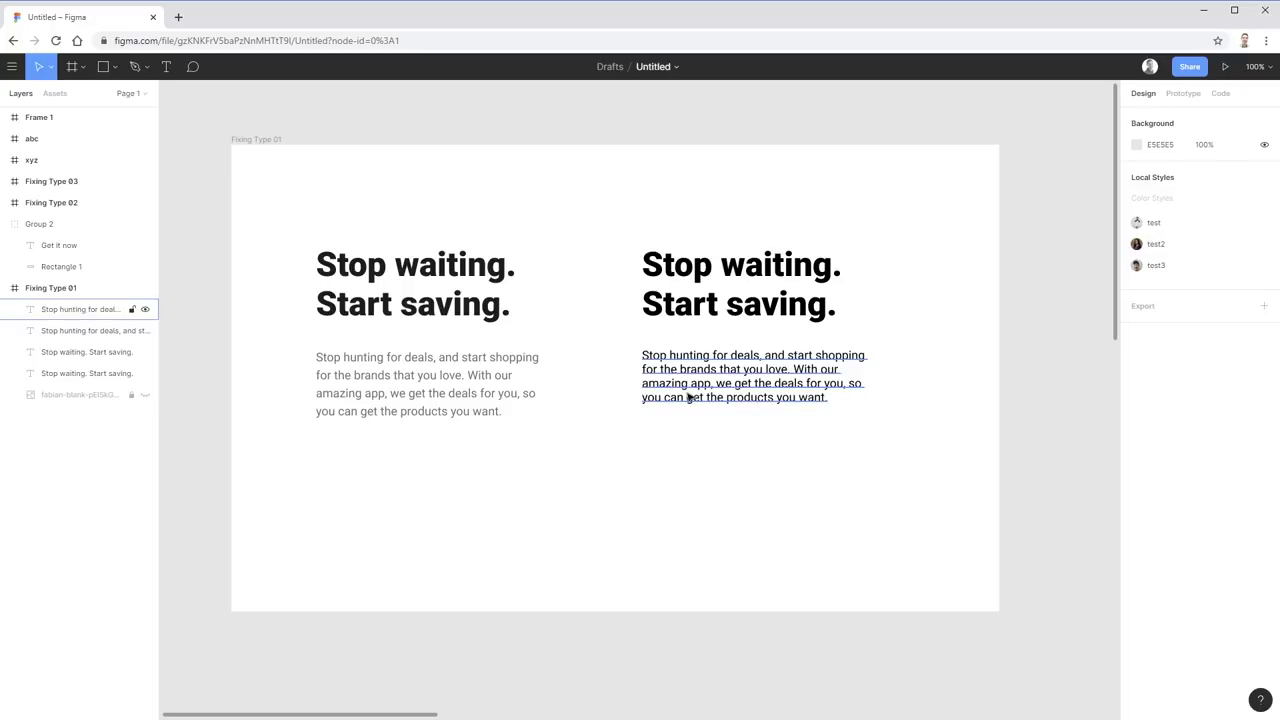
left_click(803, 369)
left_click(808, 528)
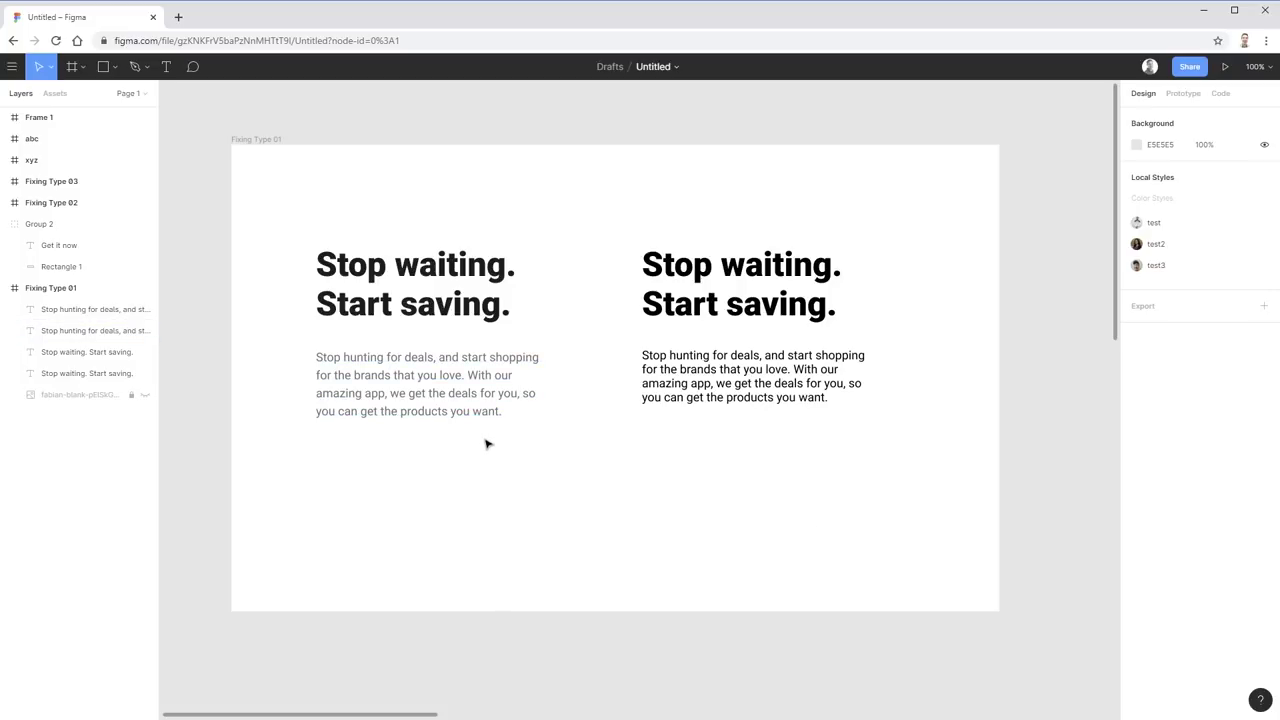
- Exaggerate the left paragraph's line height to 298.2%
left_click(490, 405)
left_click_drag(1136, 451, 48, 447)
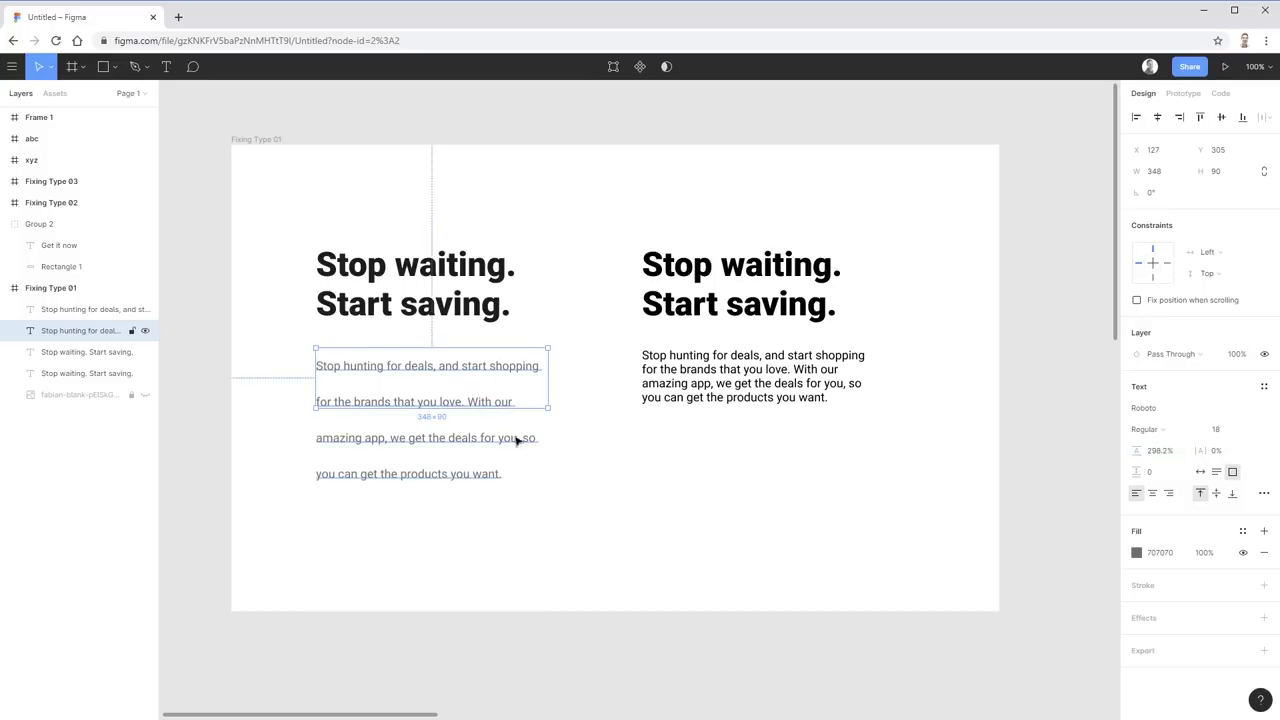
left_click(548, 573)
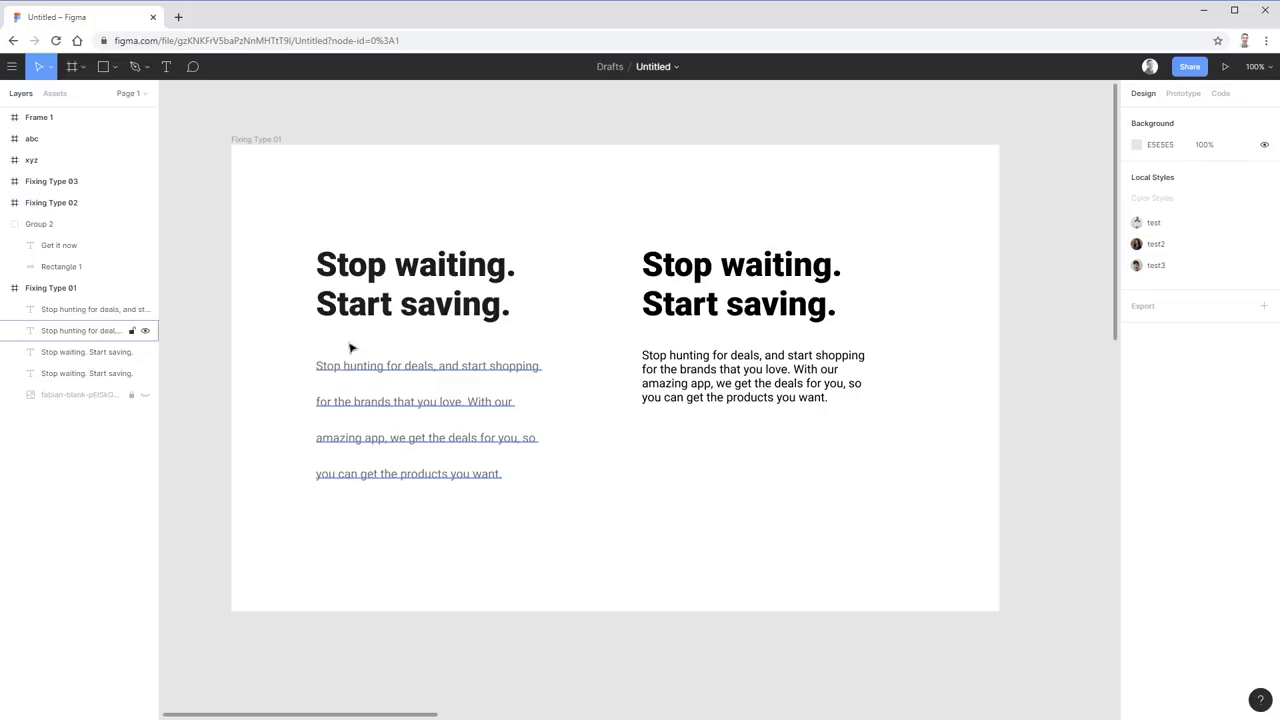
- Bring the left paragraph's line height down to 150%
left_click(364, 476)
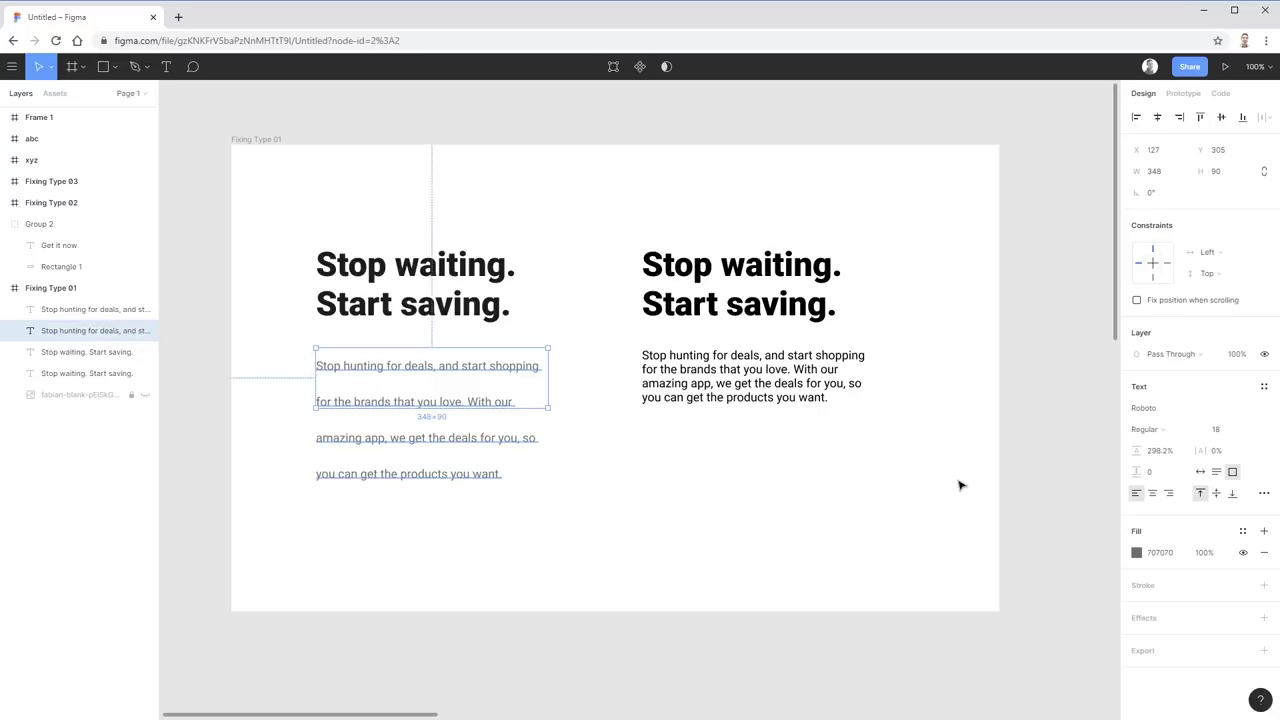
left_click_drag(1141, 454, 1049, 454)
left_click(1158, 458)
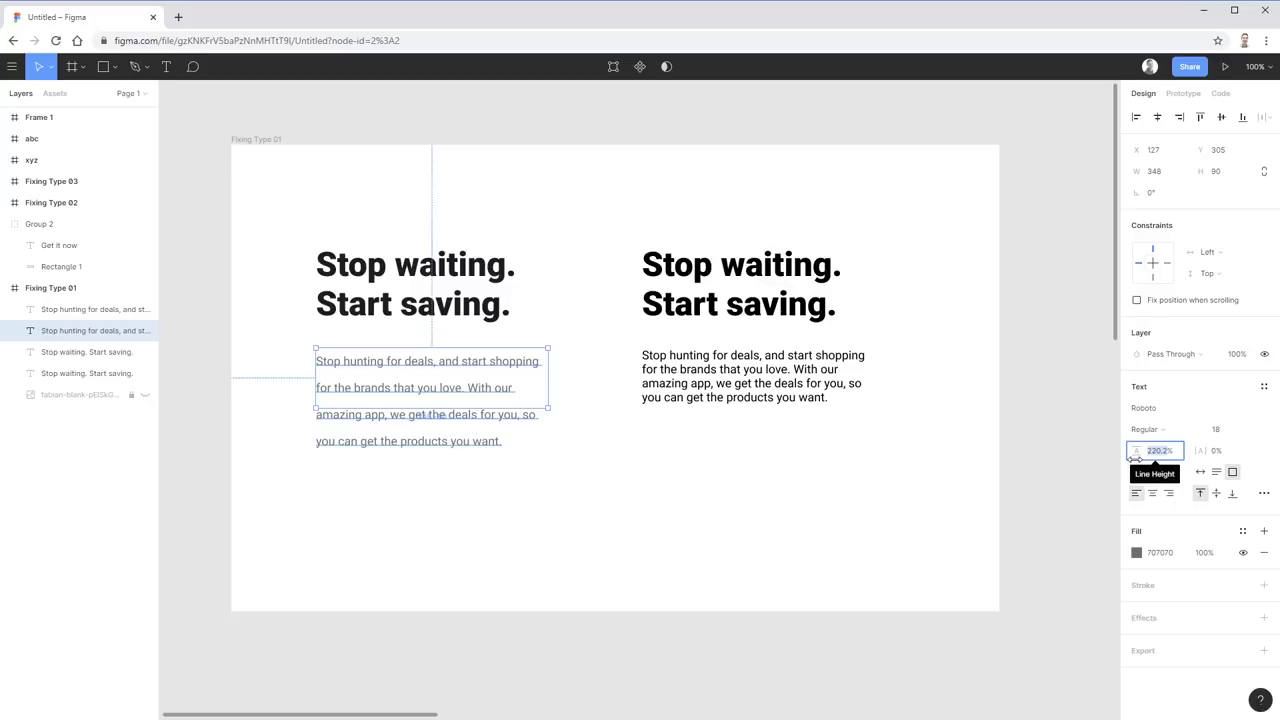
type("150")
key("Return")
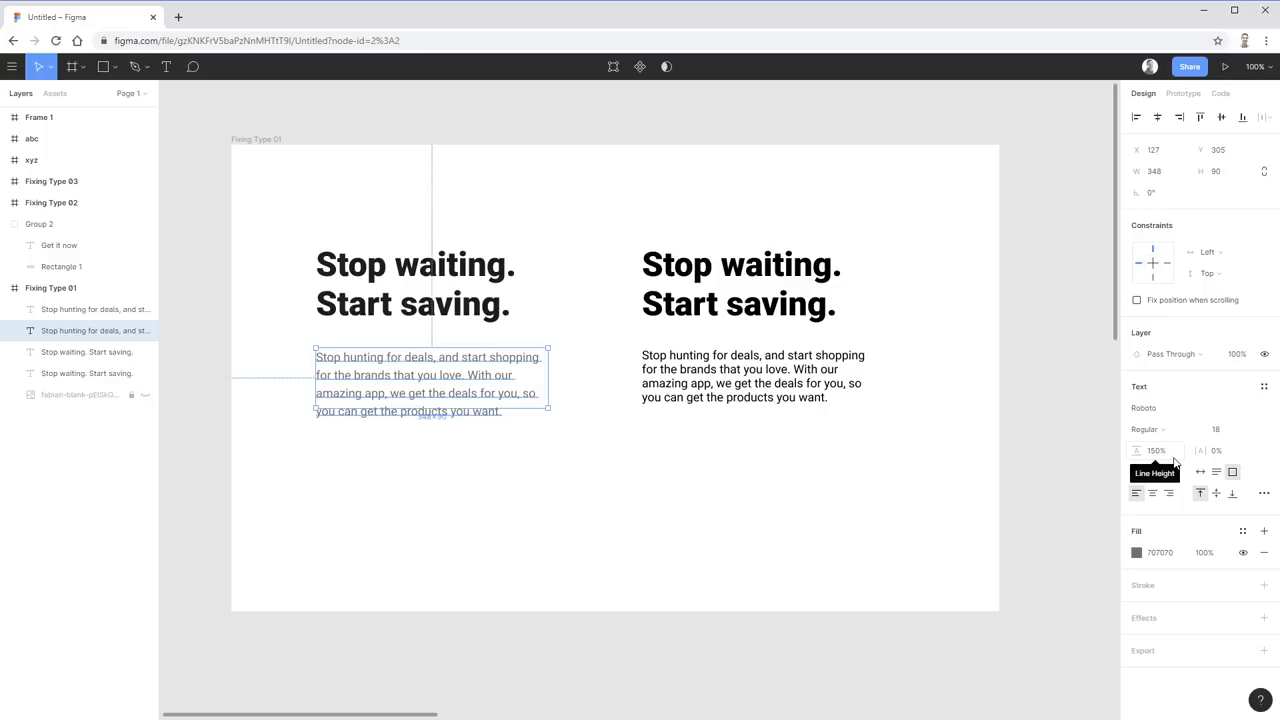
left_click(1022, 492)
- Try line heights of 136%, Auto and 171.2% on the left paragraph
left_click(458, 394)
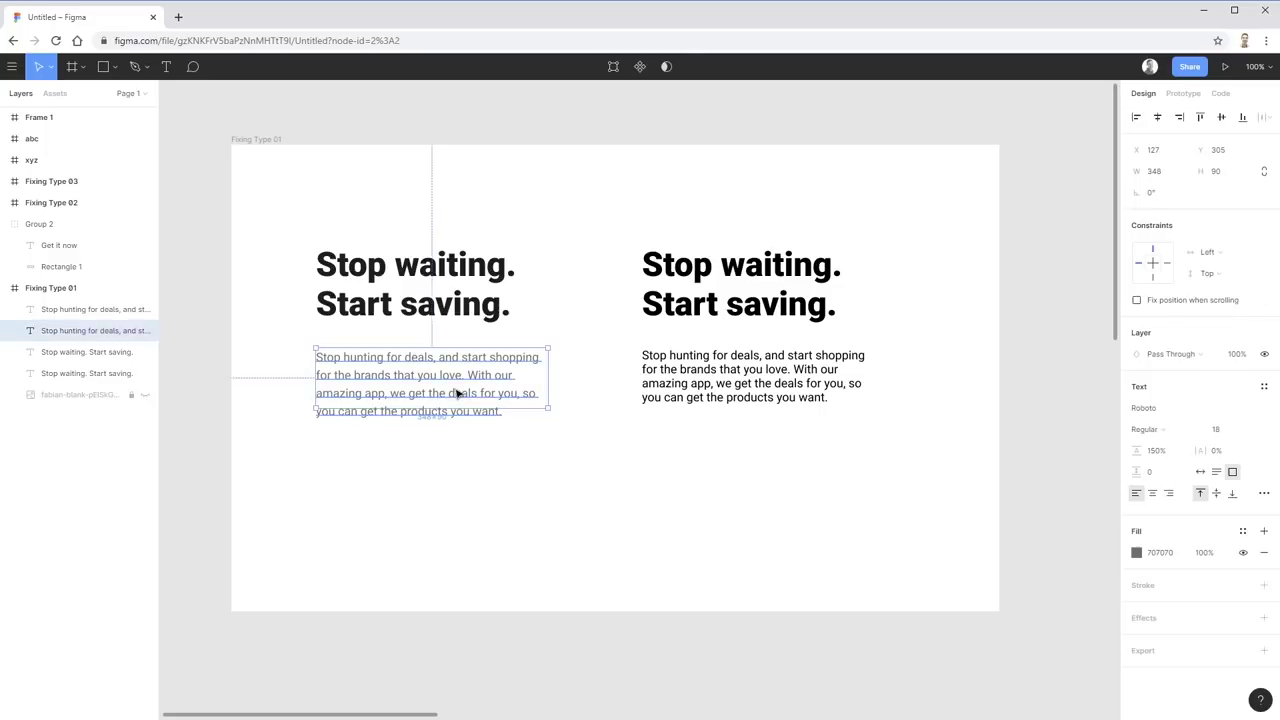
left_click_drag(1154, 457, 1123, 453)
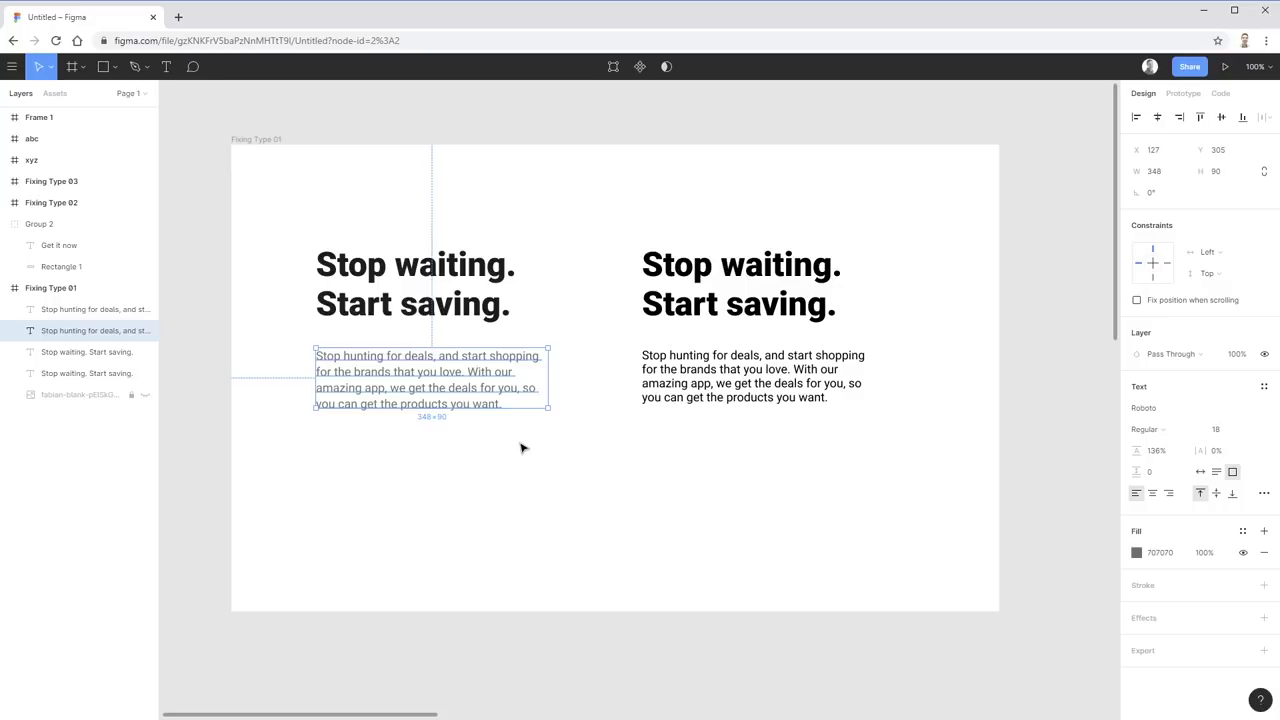
mouse_move(1136, 450)
left_mouse_down()
mouse_move(1235, 450)
mouse_move(1121, 461)
left_mouse_up()
left_click(1157, 450)
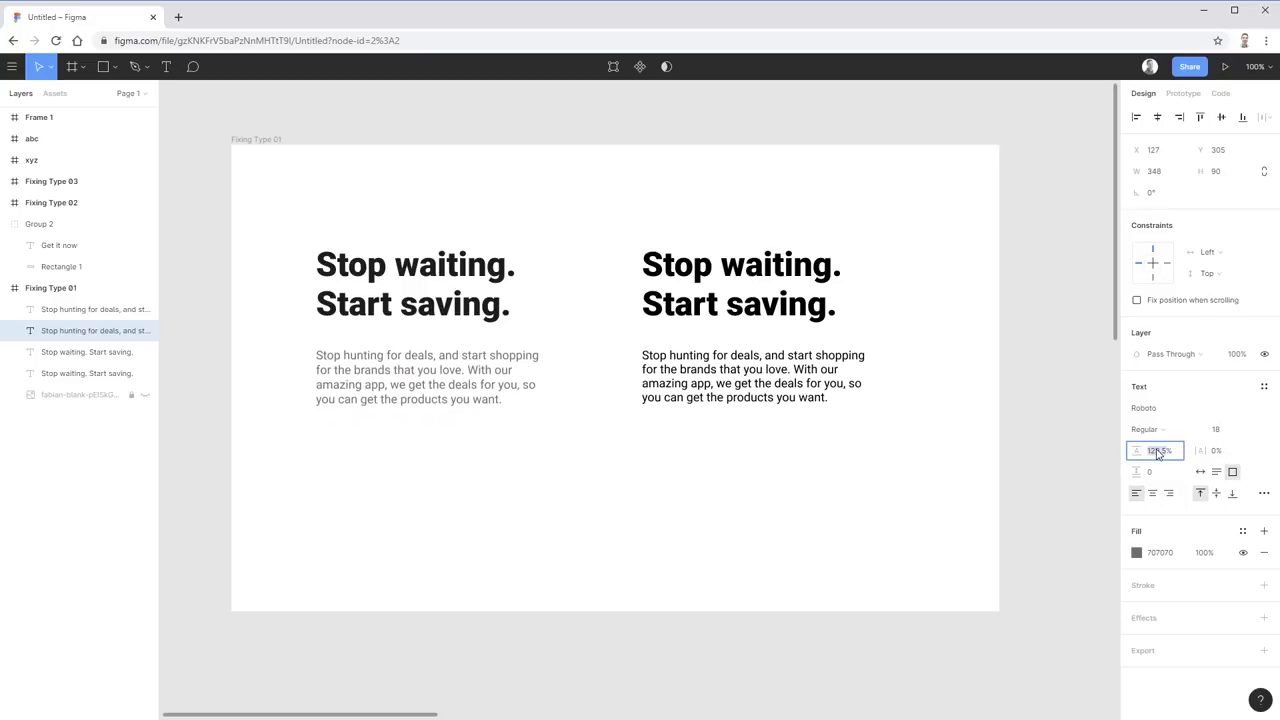
type("auto%")
key("Return")
left_click_drag(1135, 452, 1210, 456)
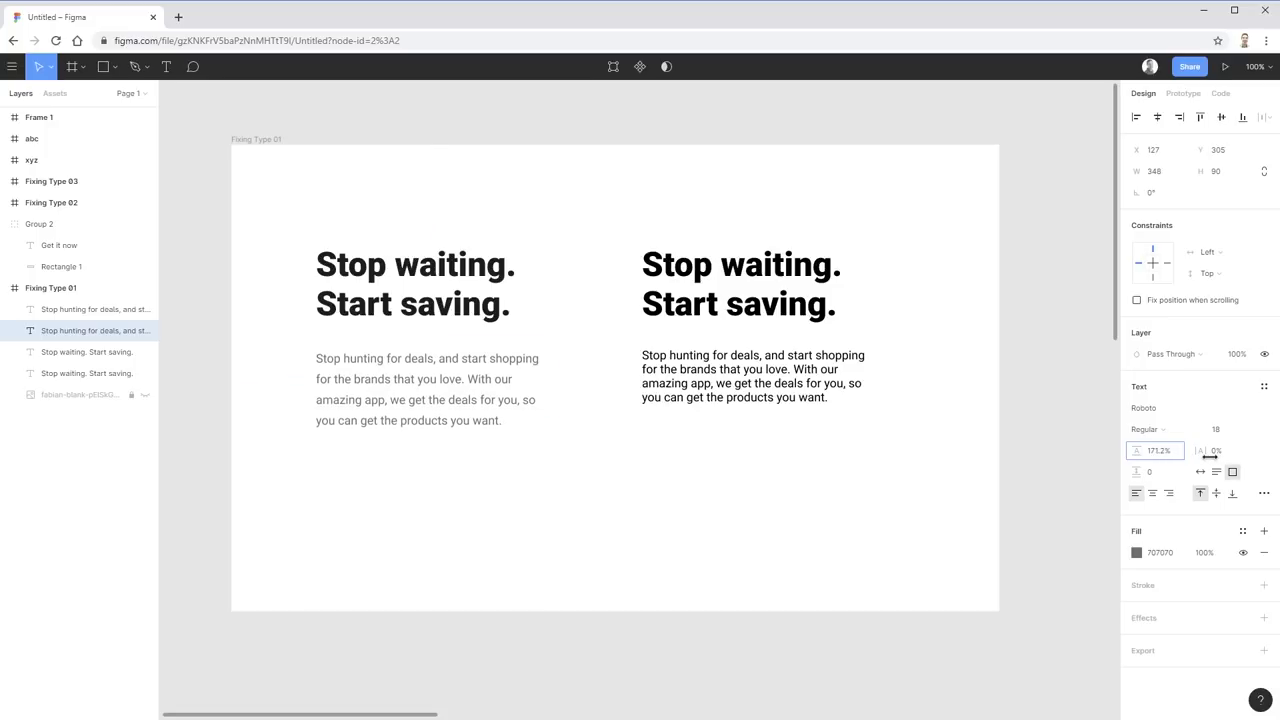
left_click(922, 510)
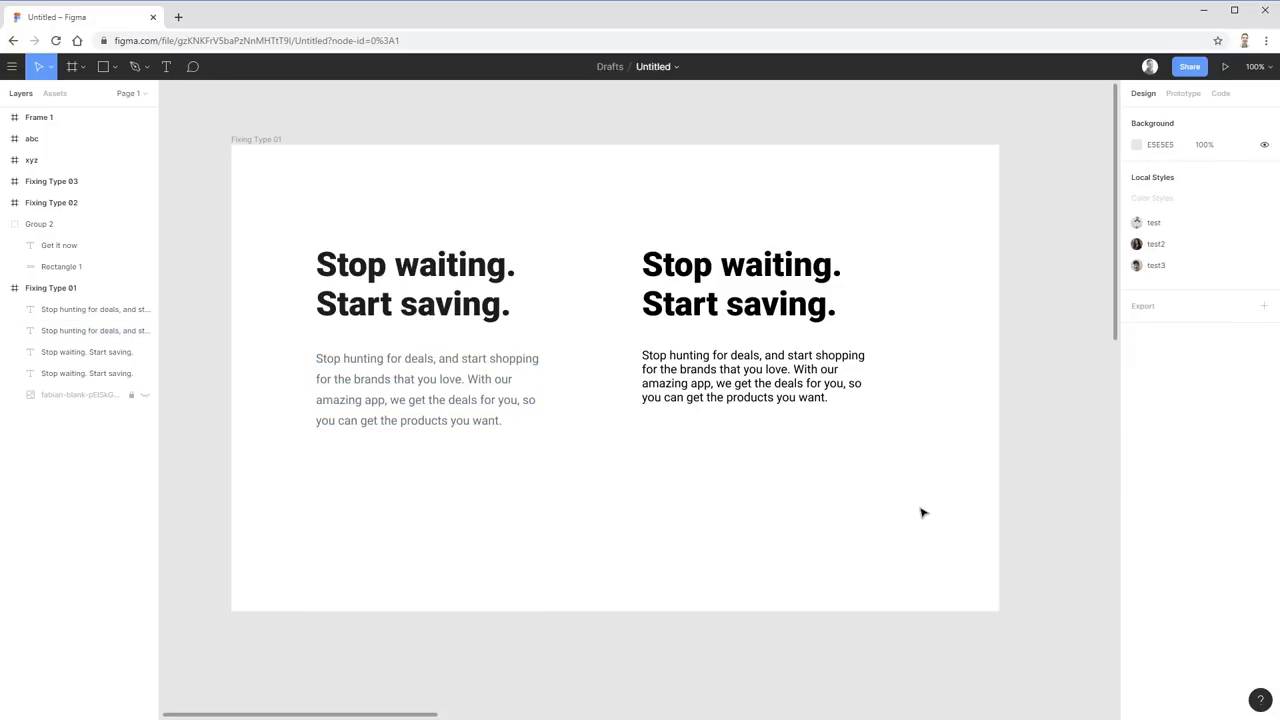
- Set the left paragraph's line height to 150%
left_click(517, 371)
left_click(1158, 451)
type("100")
key("Return")
left_click(1000, 539)
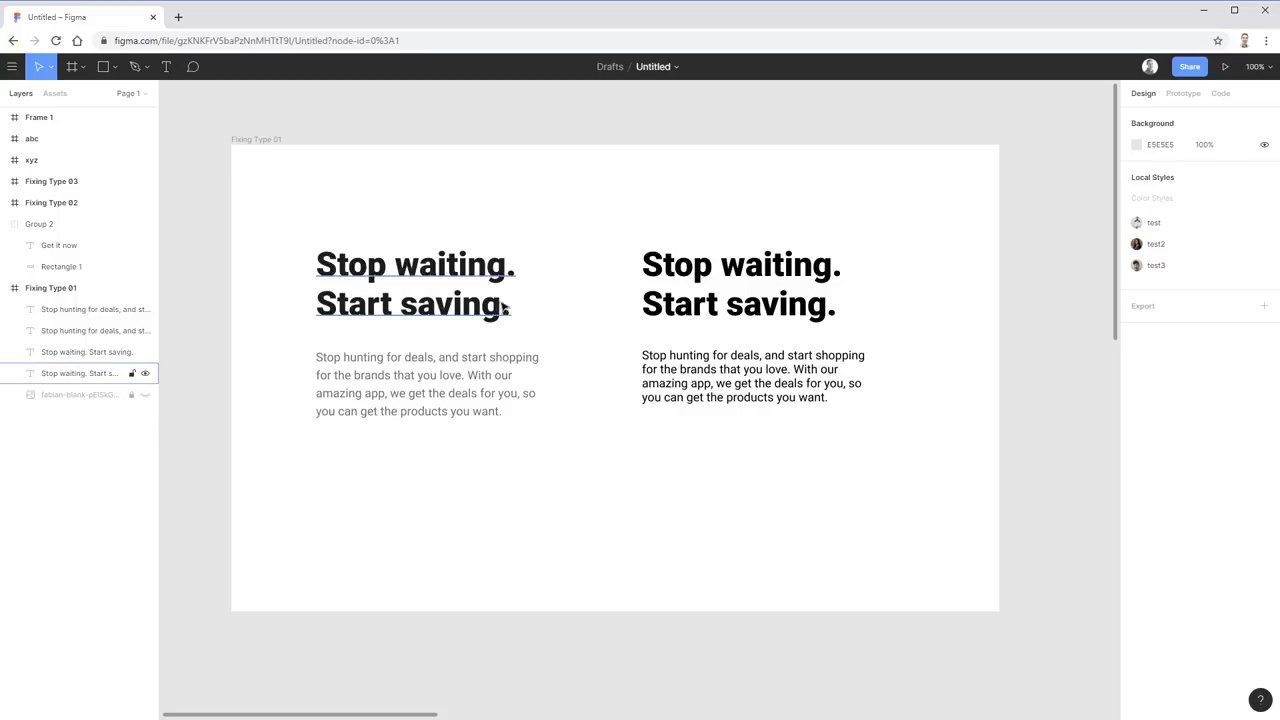
- Try a 141.2% line height on the left heading and reset it to Auto
left_click(503, 307)
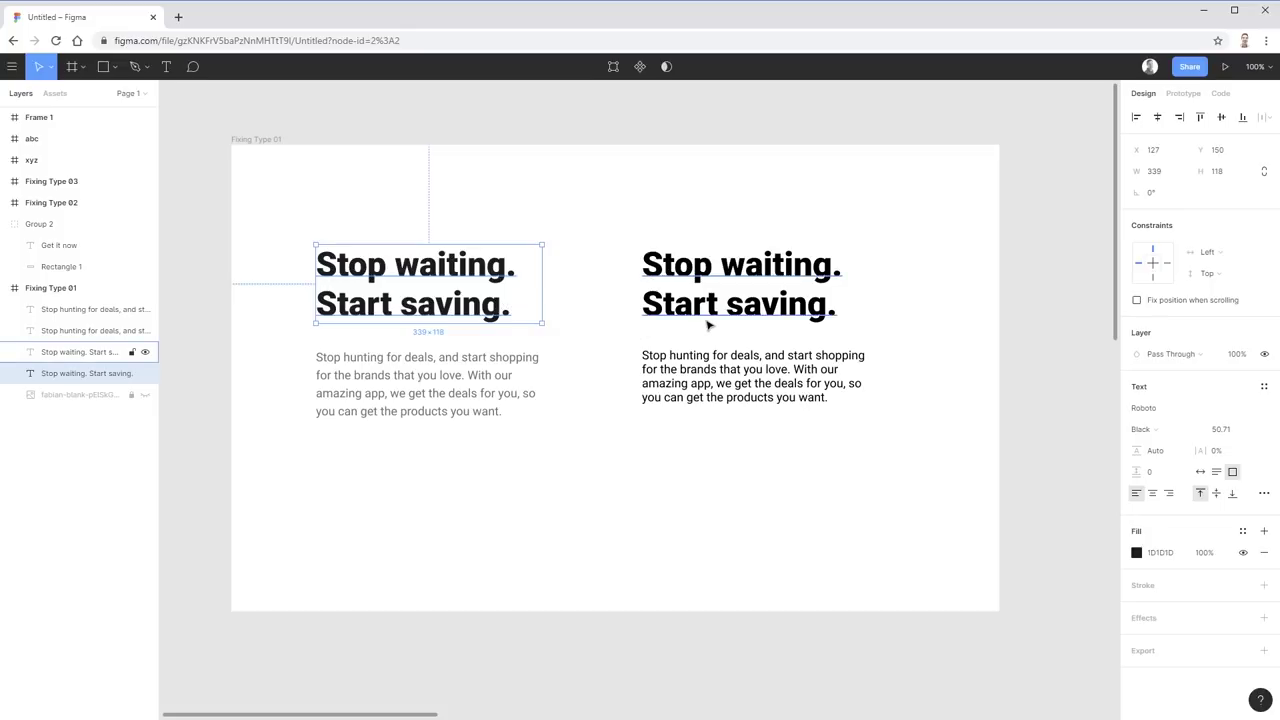
left_click(596, 317)
left_click(526, 321)
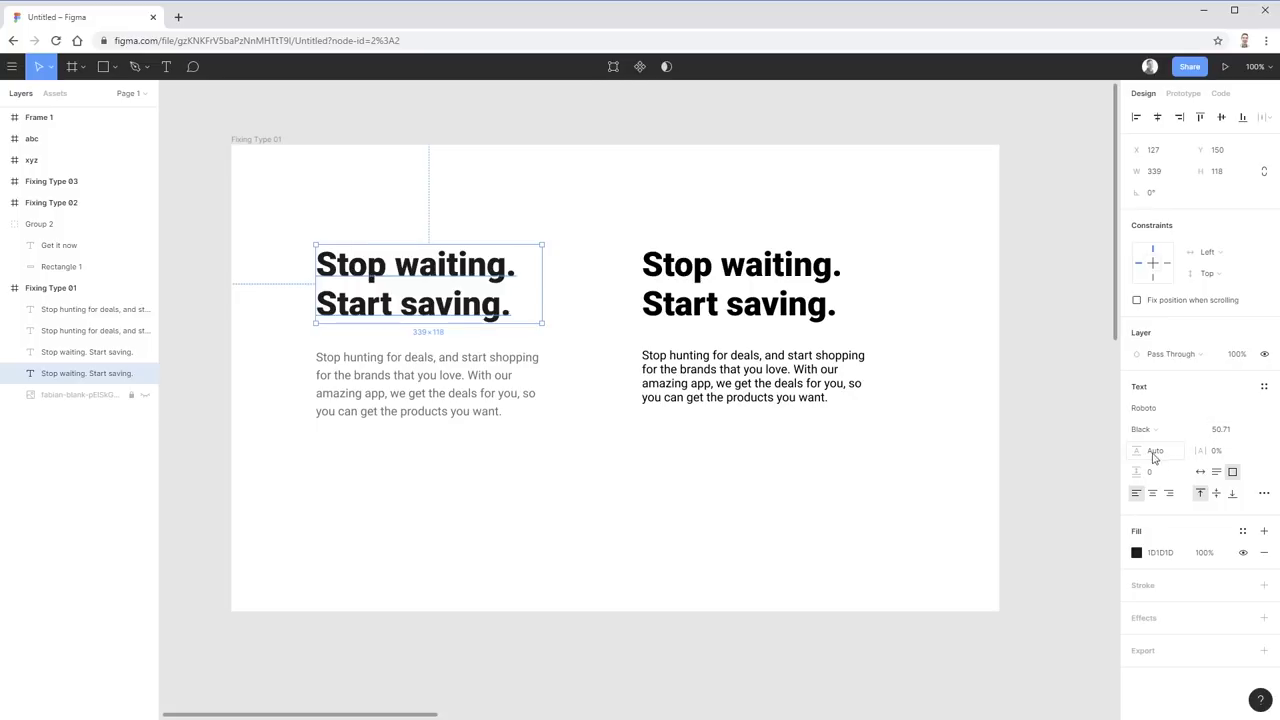
left_click_drag(1145, 451, 1167, 452)
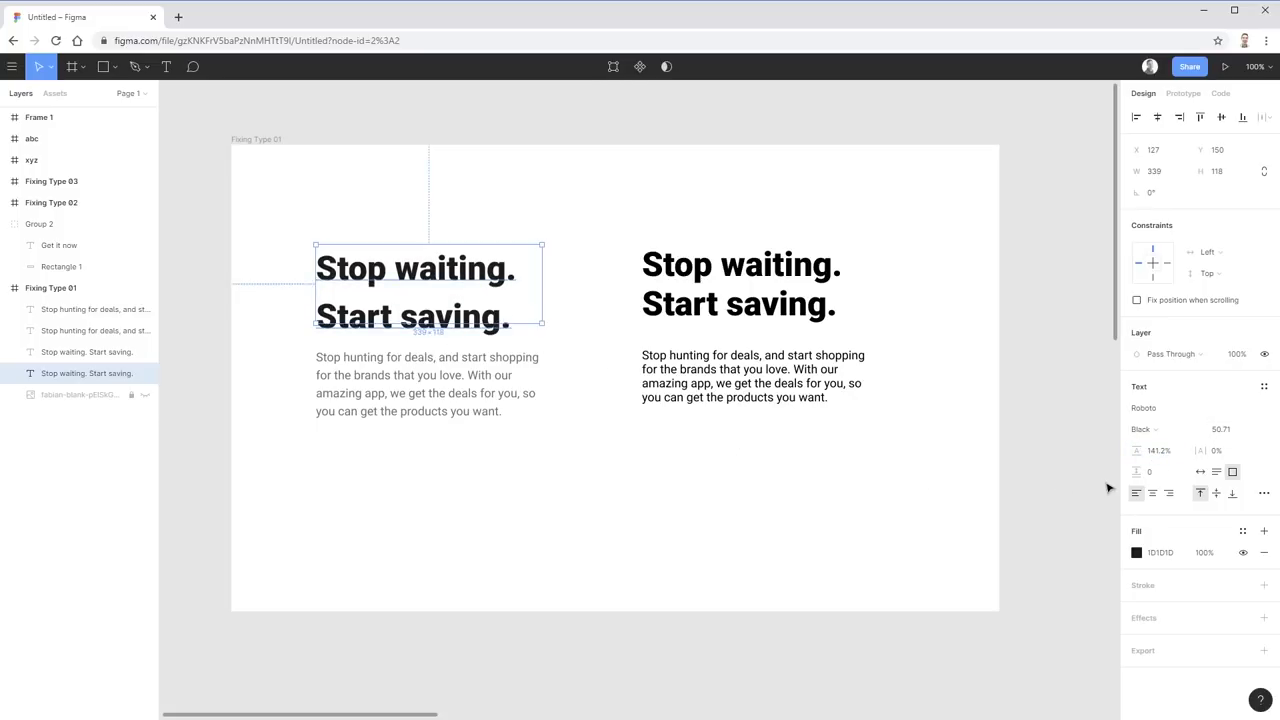
left_click(1157, 451)
type("auto")
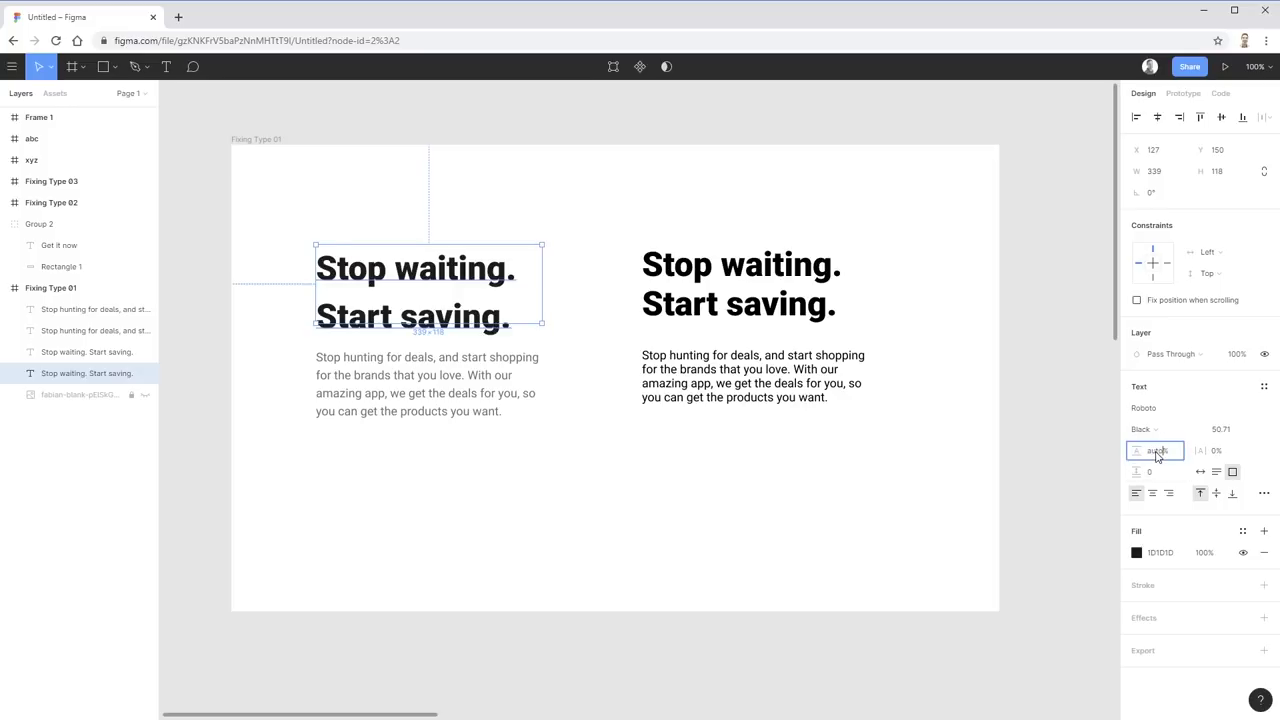
key("Return")
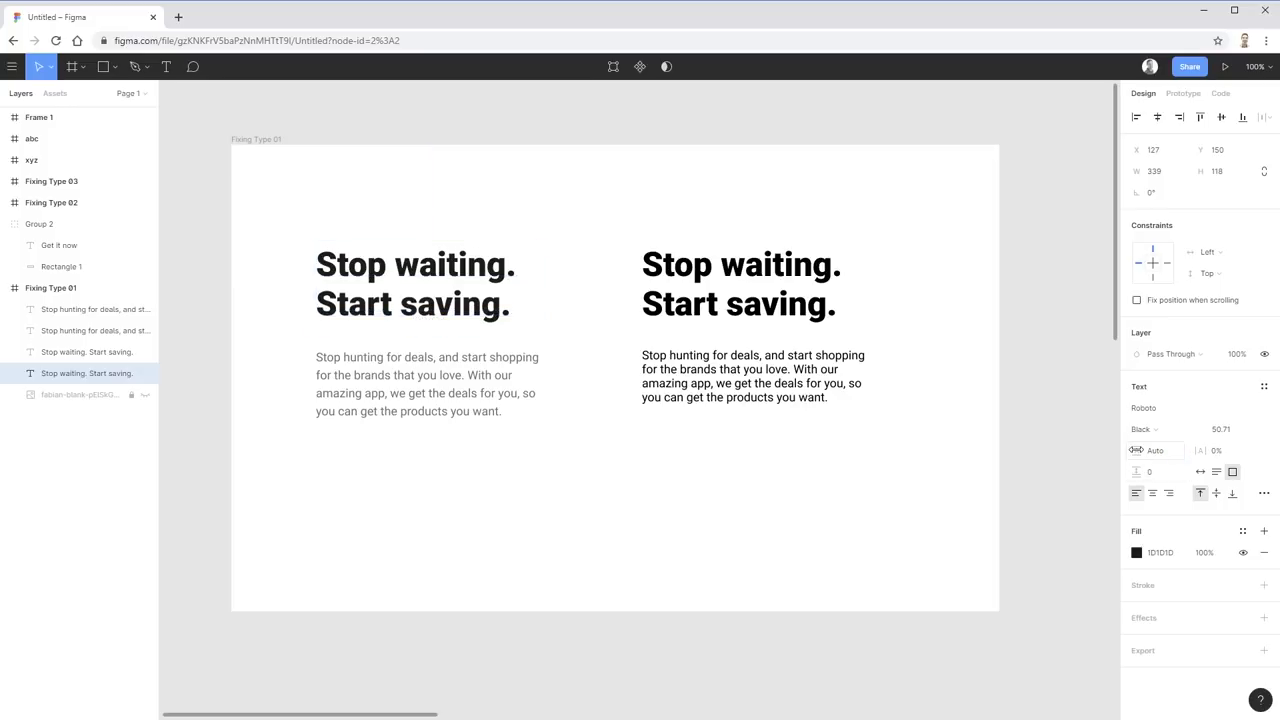
- Tighten the left heading's line height to 99.7% and move the left paragraph up closer to it
left_click_drag(1130, 451, 1115, 453)
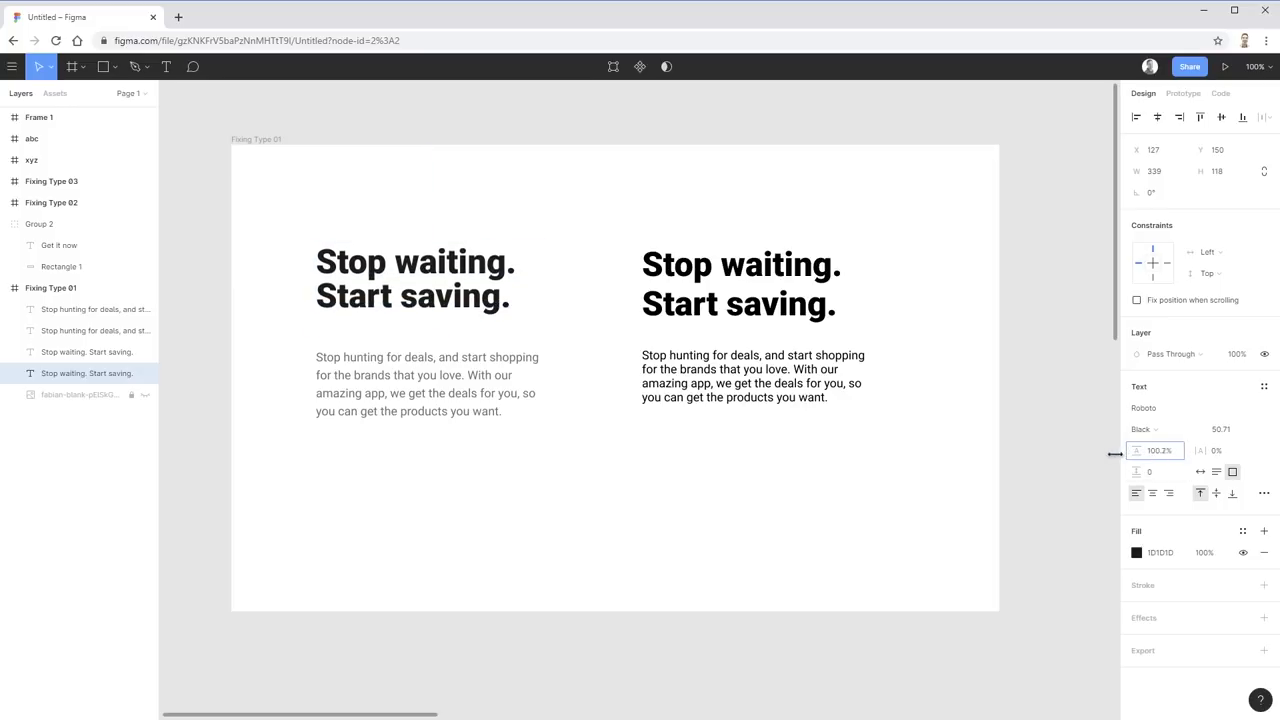
left_click_drag(428, 284, 431, 296)
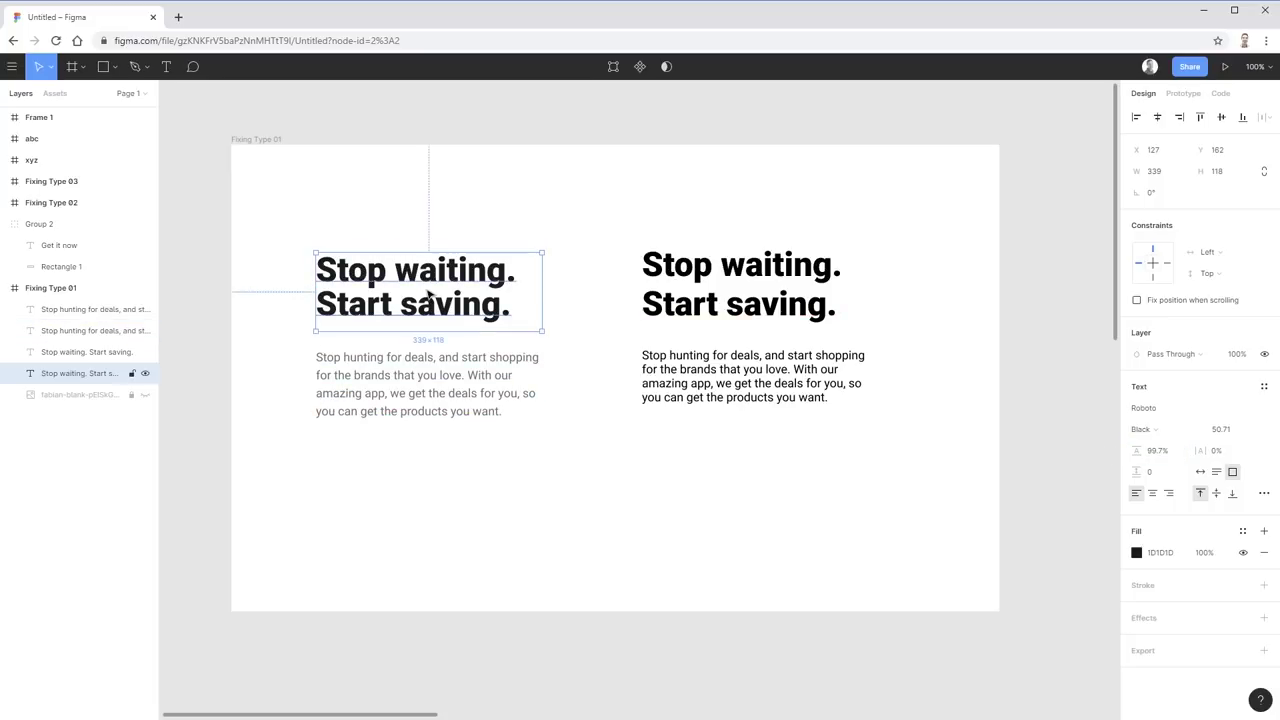
left_click(534, 471)
left_click_drag(500, 414, 504, 404)
left_click(540, 523)
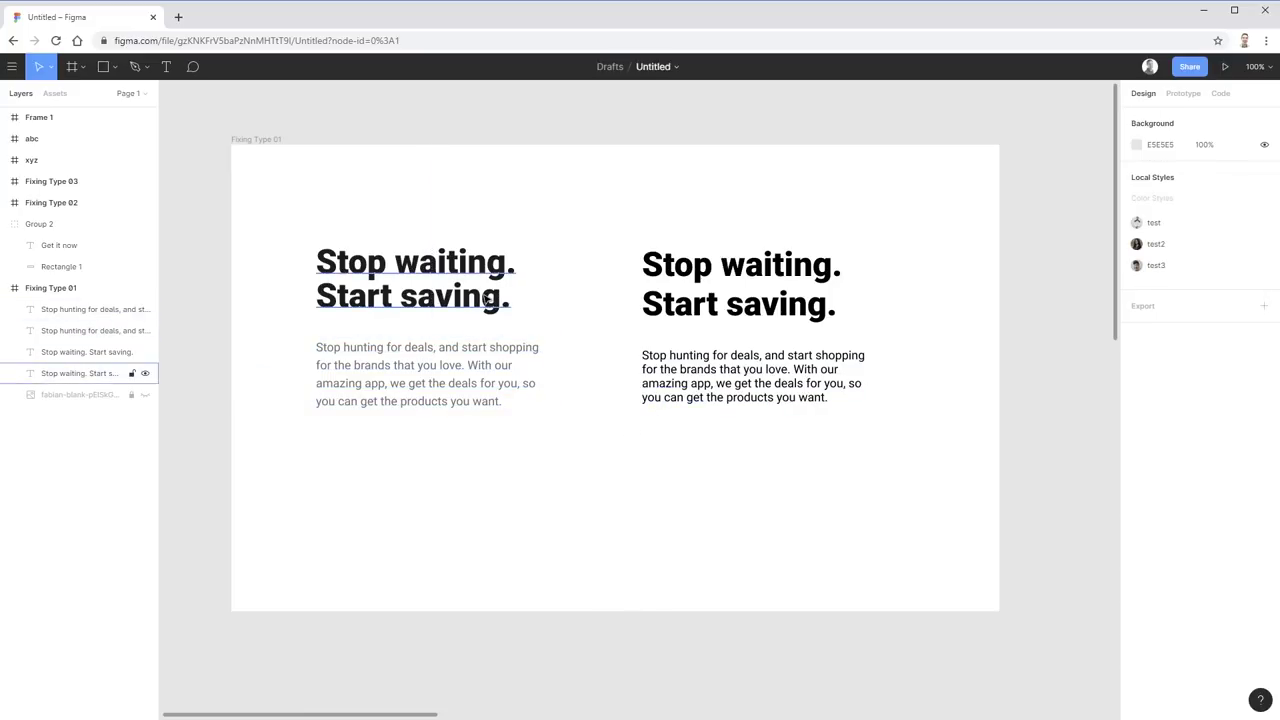
- Set the right heading's letter case to uppercase and widen its text box to 541
left_click(486, 299)
left_click(642, 294)
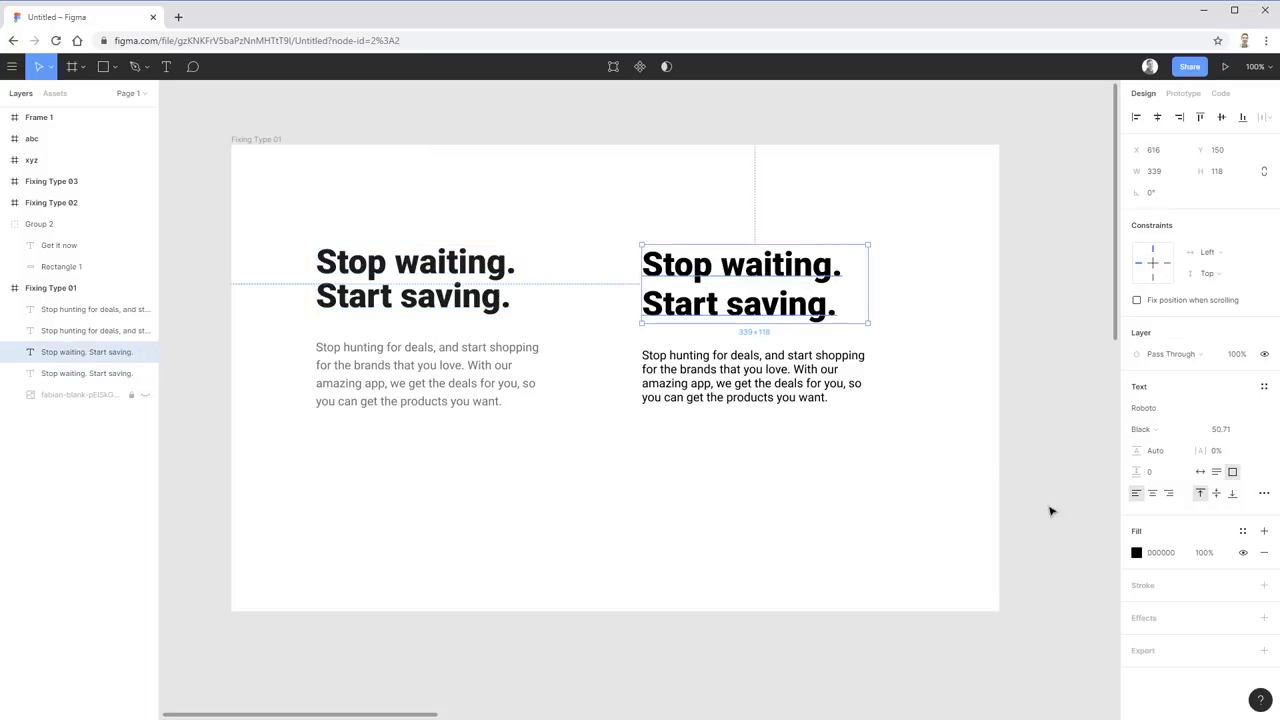
left_click(1264, 493)
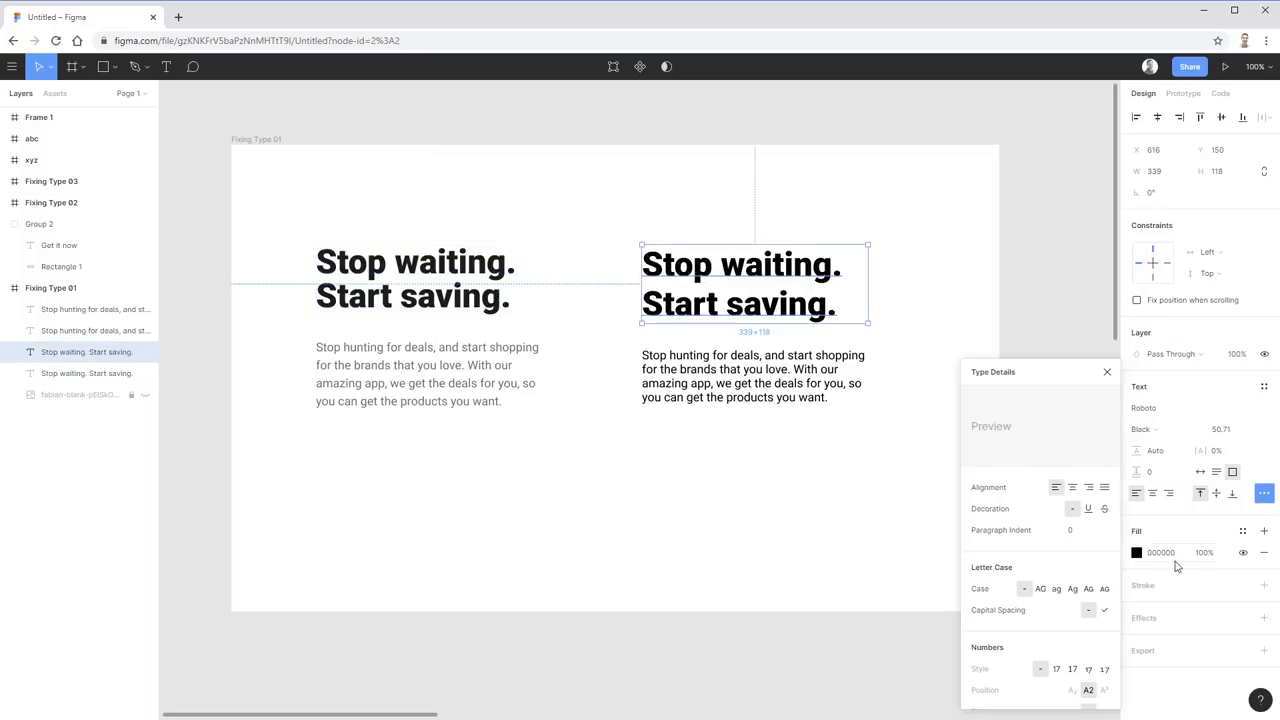
left_click(1040, 589)
left_click_drag(866, 284, 1002, 285)
left_click(1011, 357)
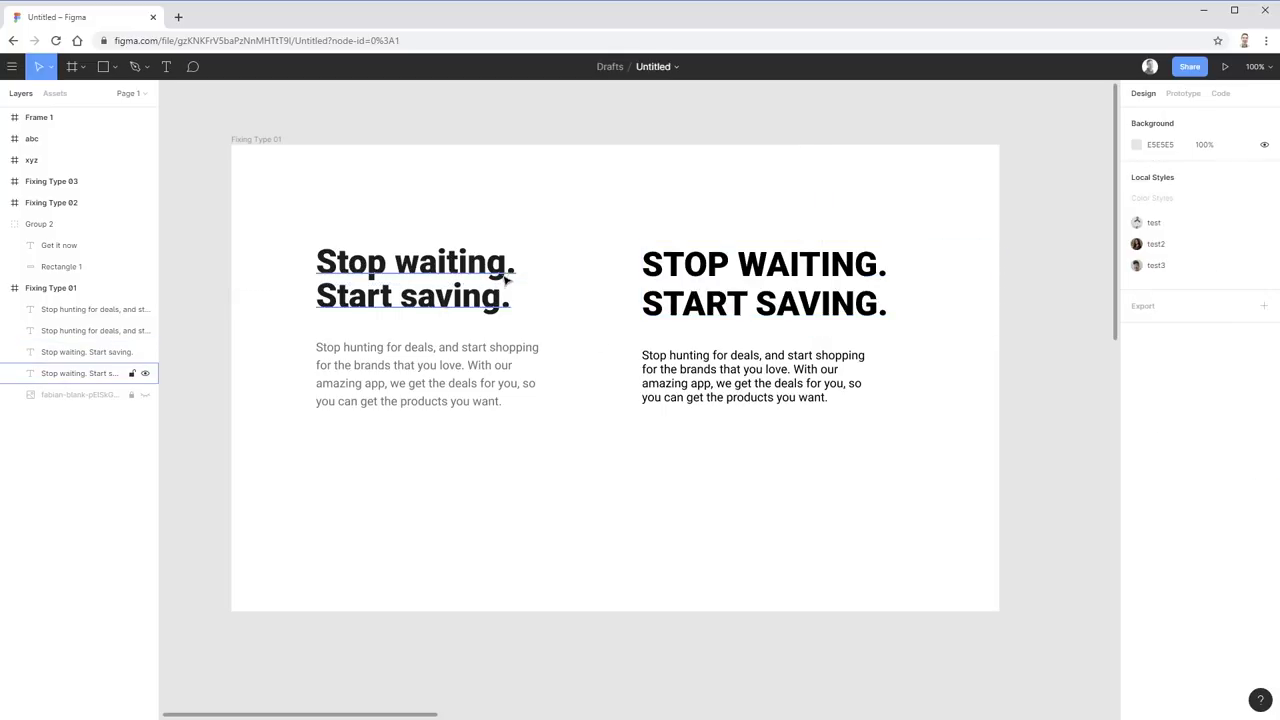
- Tighten the uppercase right heading's line height to 93.2%
left_click(864, 300)
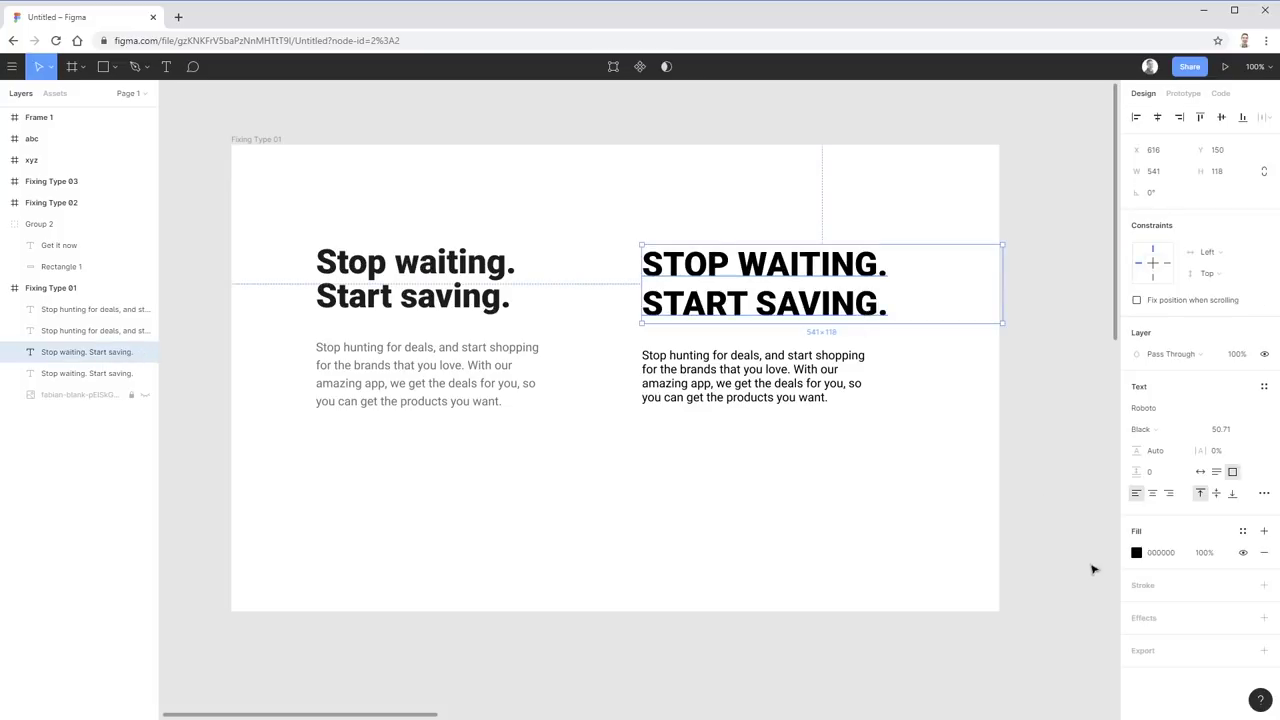
left_click_drag(1136, 451, 1108, 455)
left_click(911, 674)
- Undo the right heading's line height, text box width and uppercase changes
key("ctrl+z")
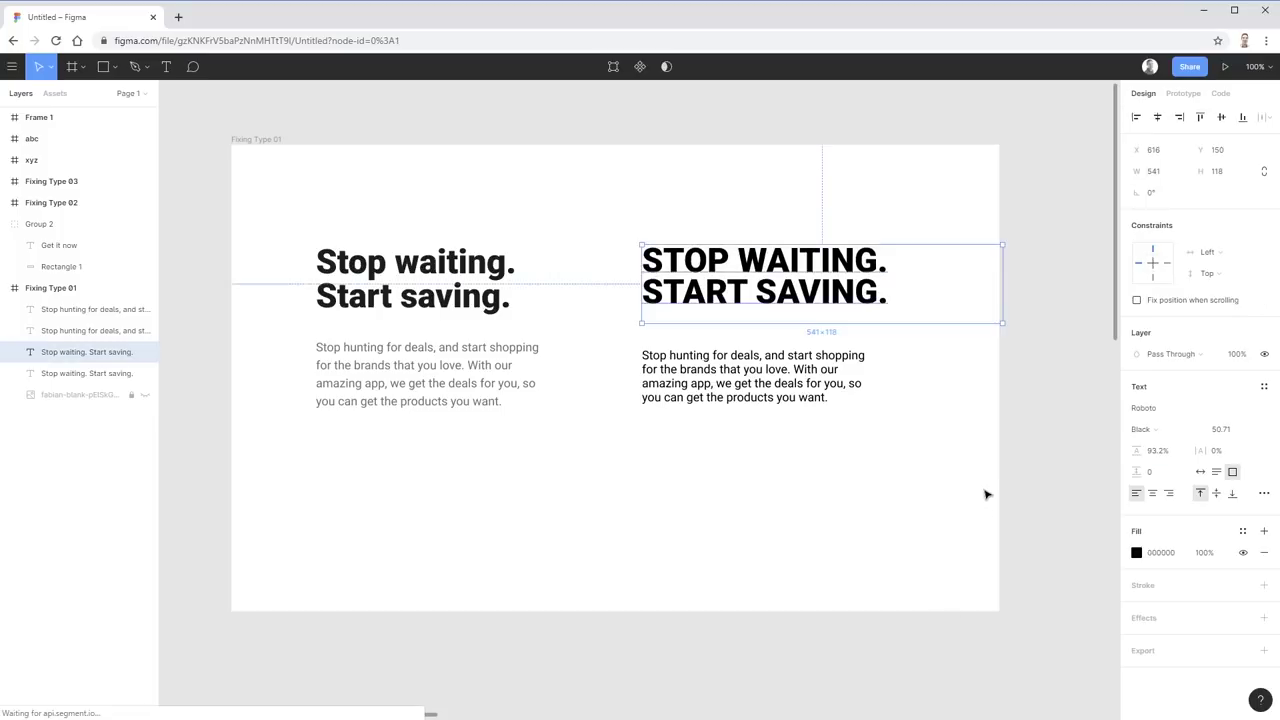
key("ctrl+z")
key("ctrl+z")
key("ctrl+z")
key("ctrl+z")
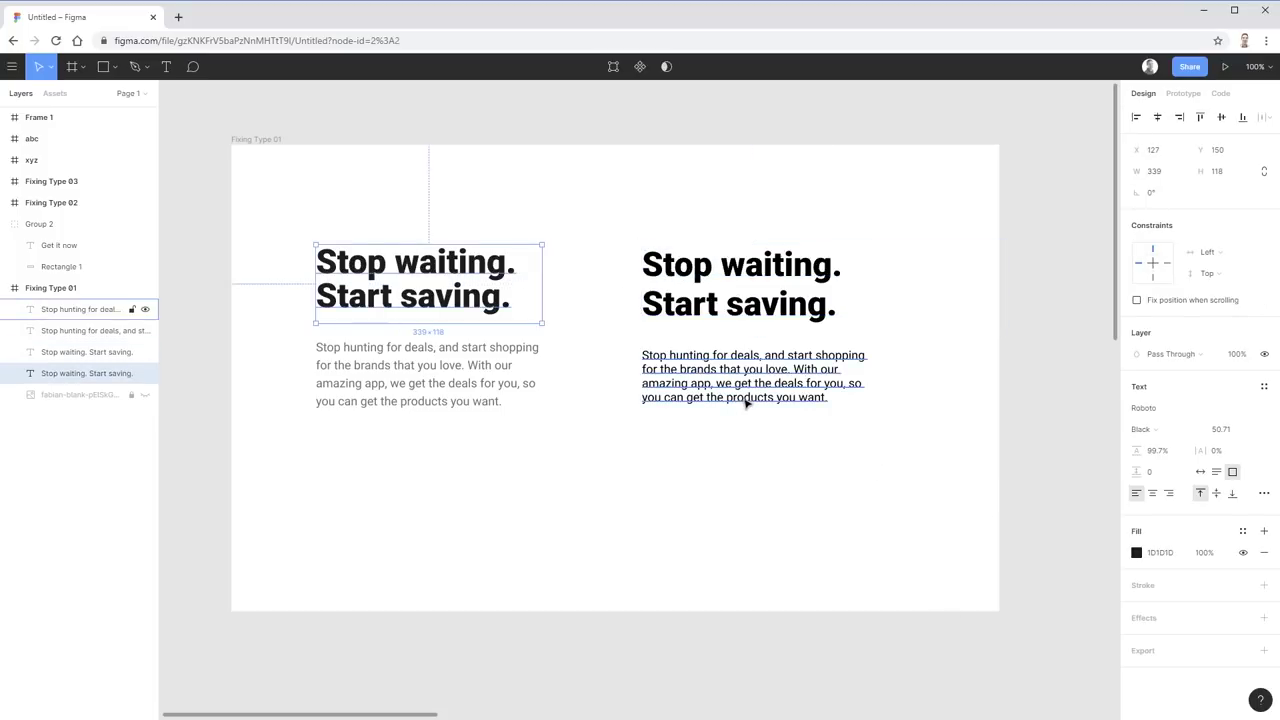
left_click(928, 716)
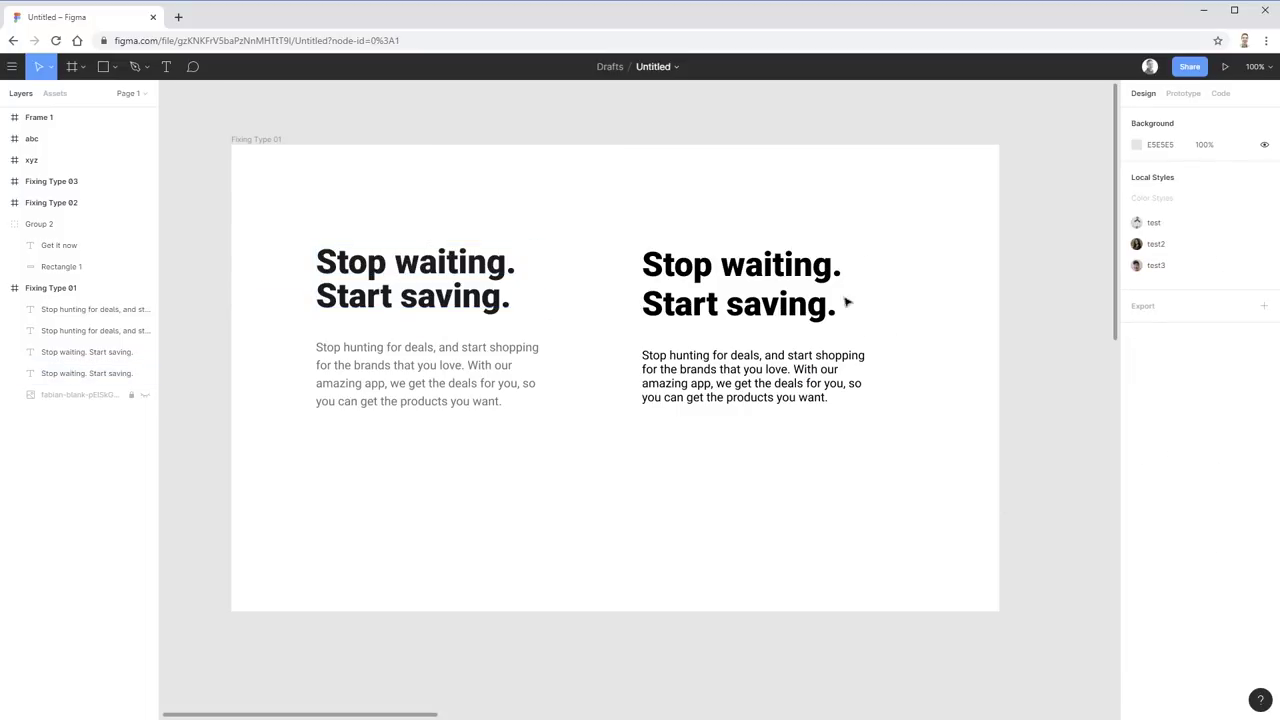
- Delete the all-black heading and paragraph copy on the right and show the hidden piggy bank photo
left_click_drag(875, 175, 776, 434)
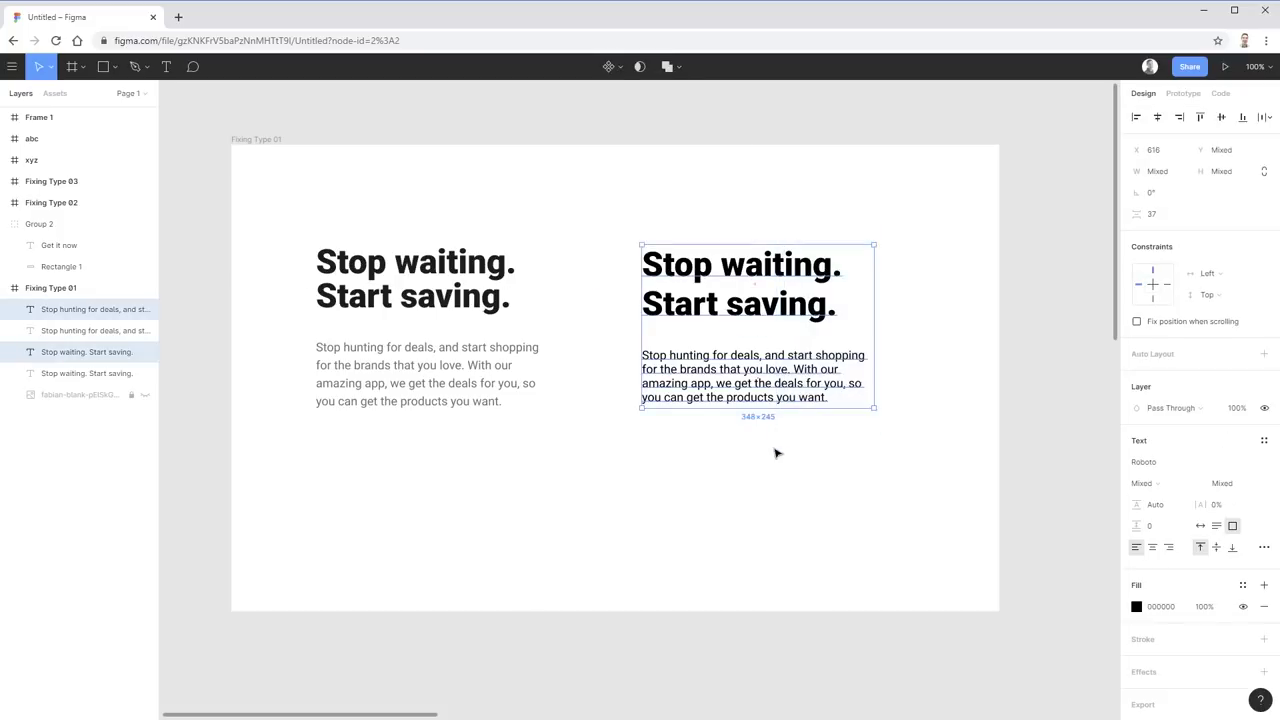
key("Delete")
left_click(143, 354)
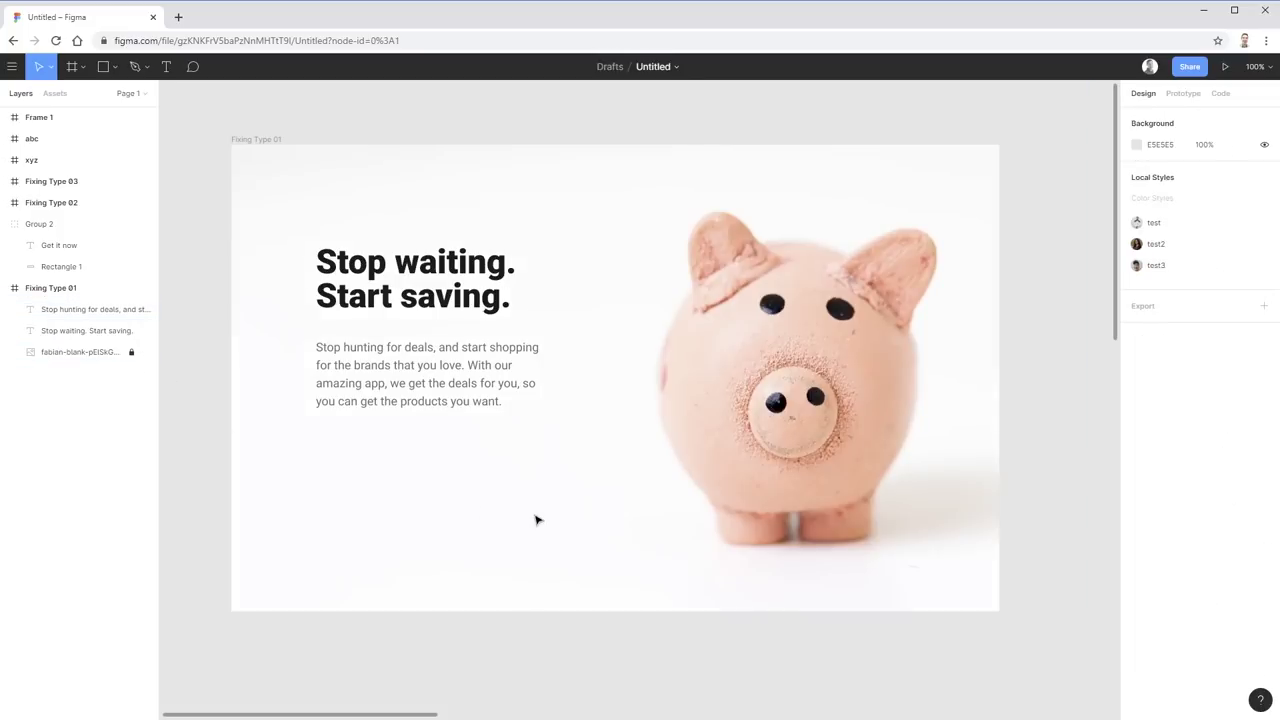
- Place the "Get it now" button below the paragraph in Fixing Type 01, aligned with the text at X 127, Y 451
scroll(530, 520, "down", 5)
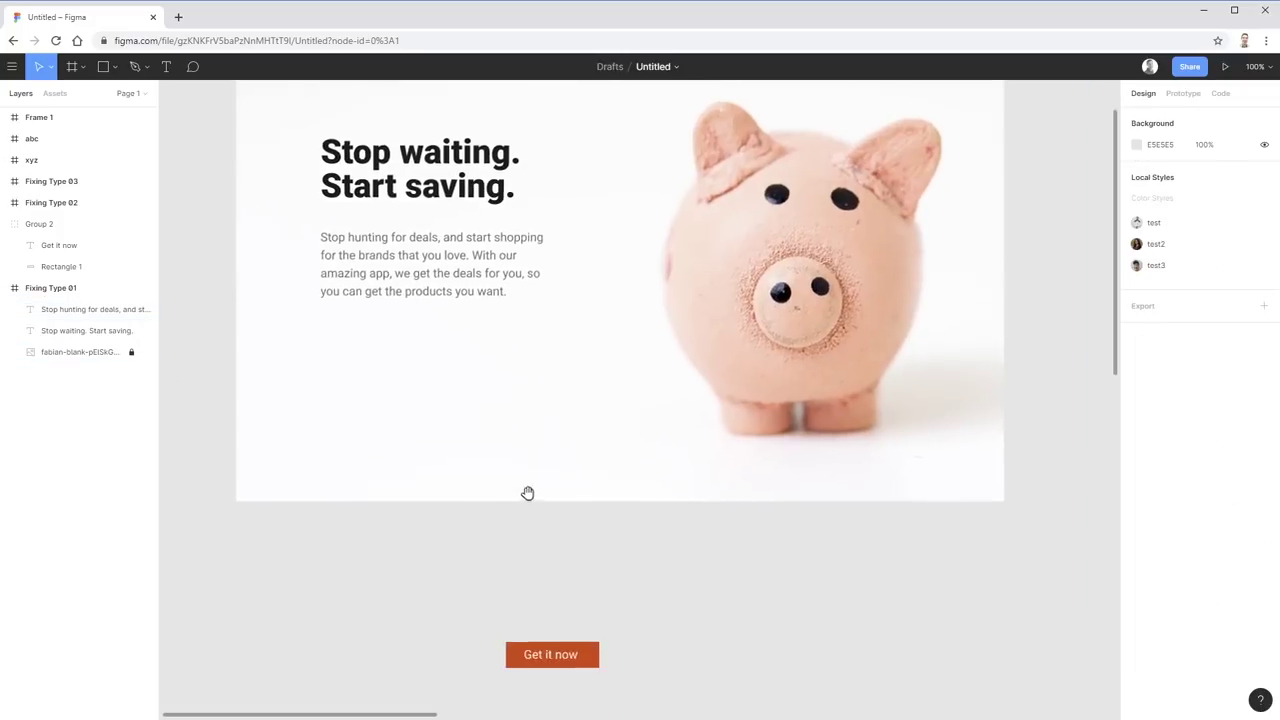
left_click_drag(578, 626, 408, 318)
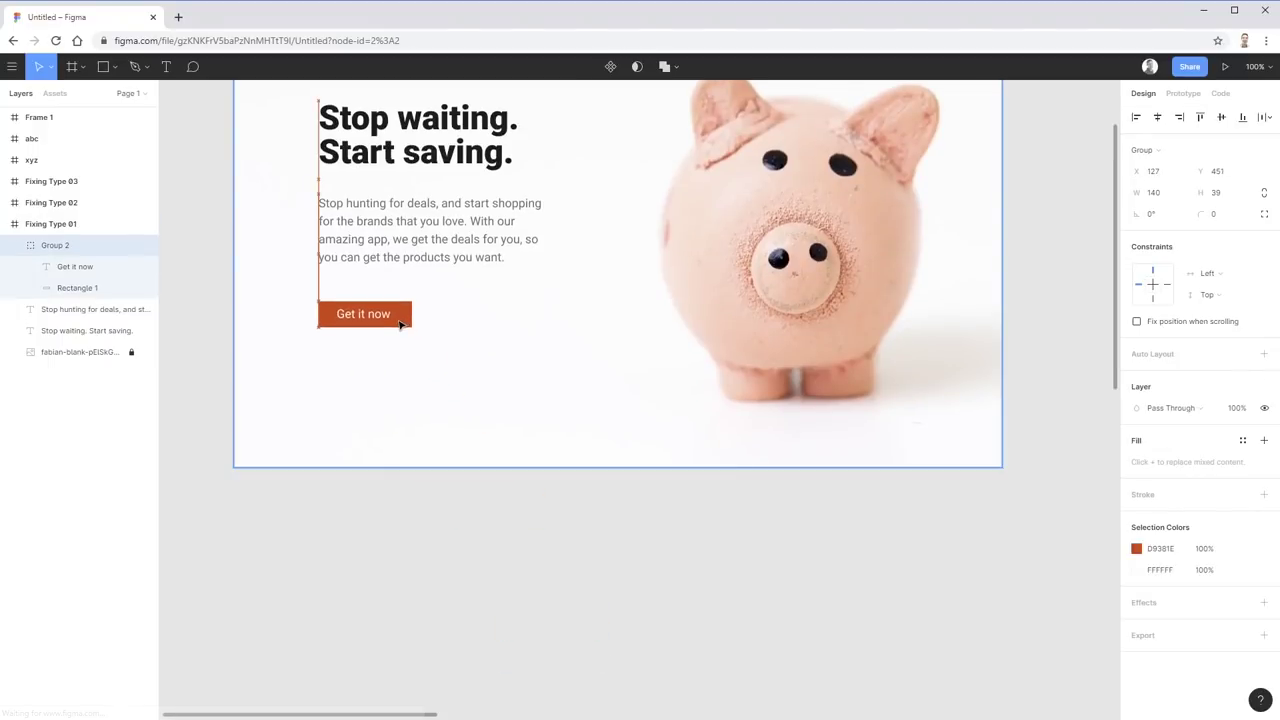
scroll(549, 300, "up", 3)
left_click(512, 570)
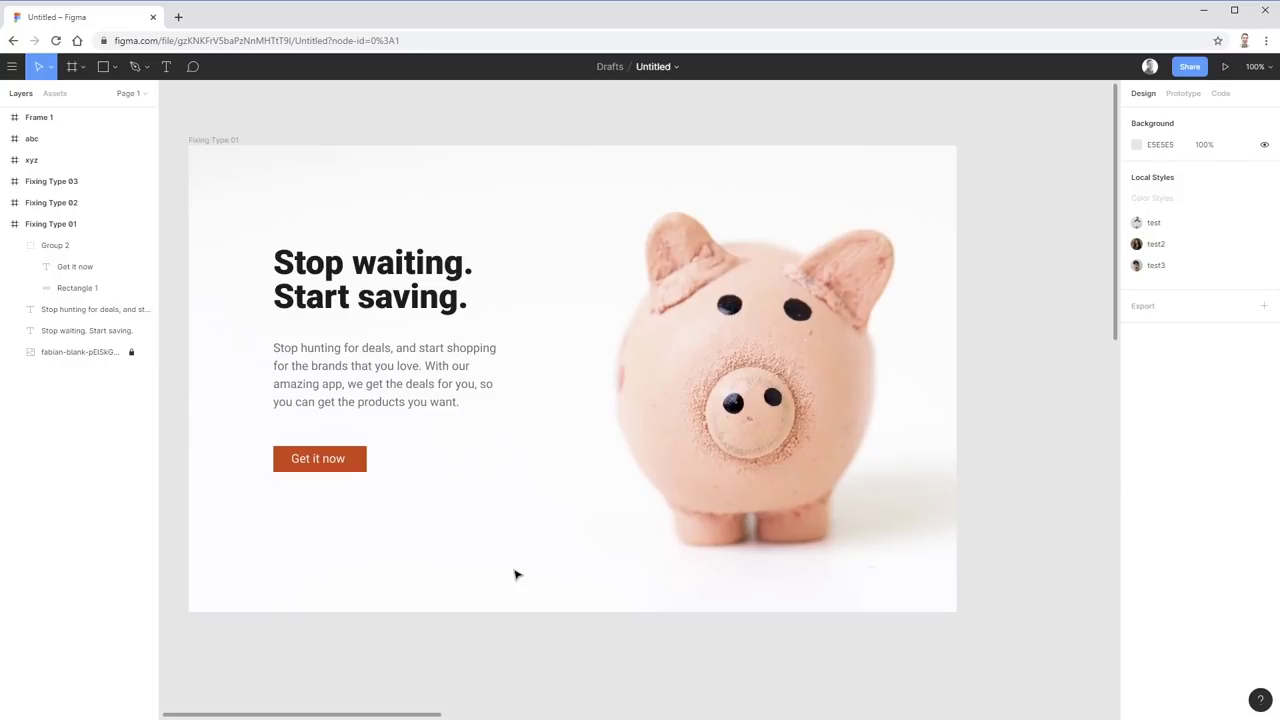
- Examine the quote and job title text of the first testimonial card in the Fixing Type 02 frame
left_click_drag(986, 426, 223, 460)
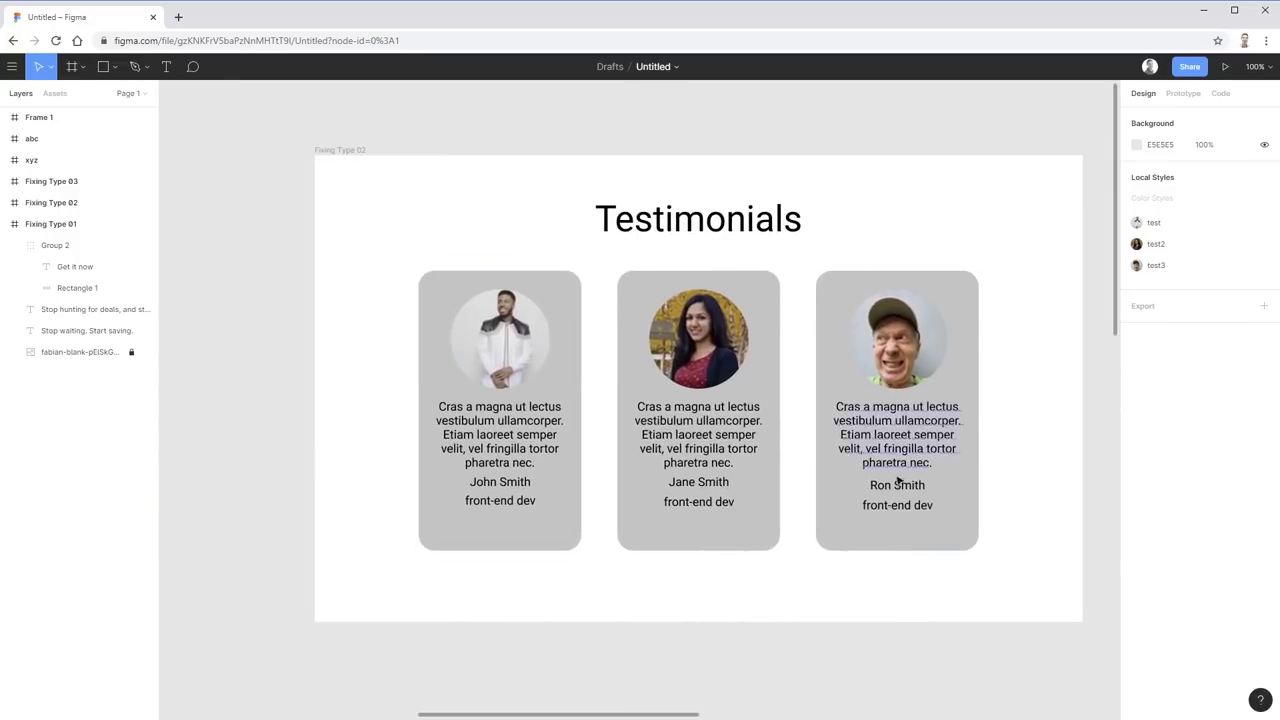
left_click(518, 434)
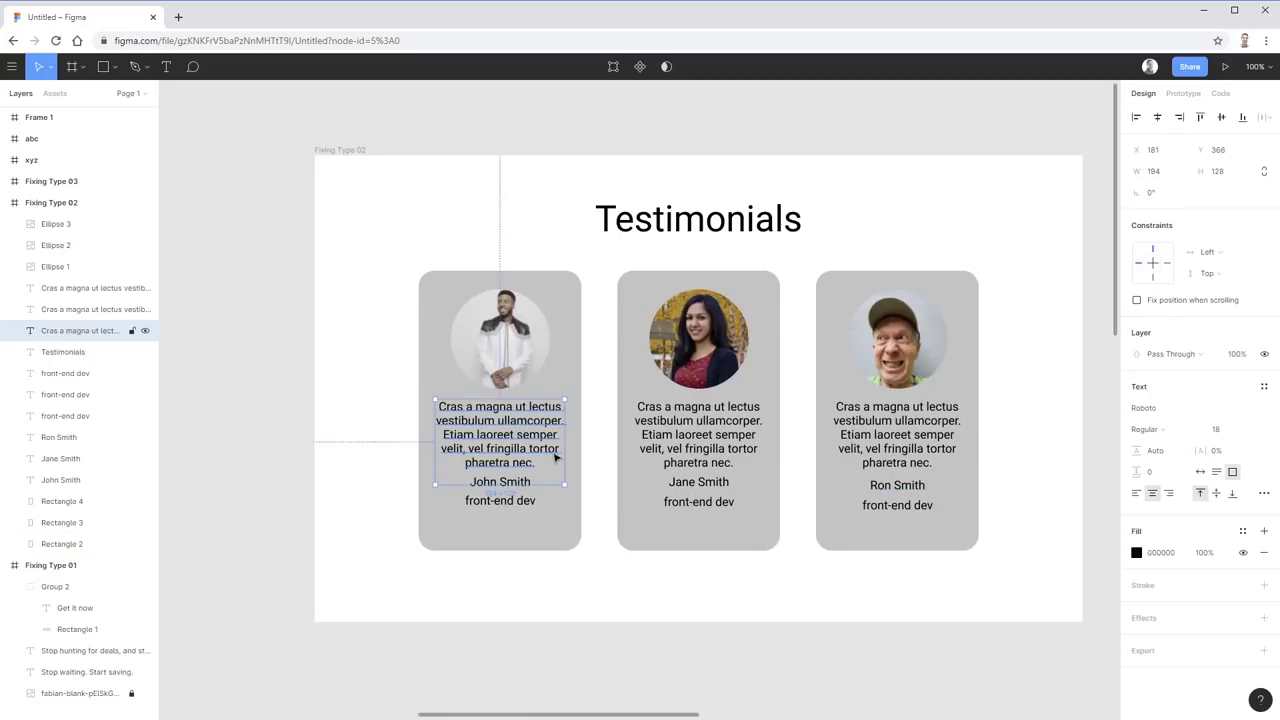
left_click(578, 603)
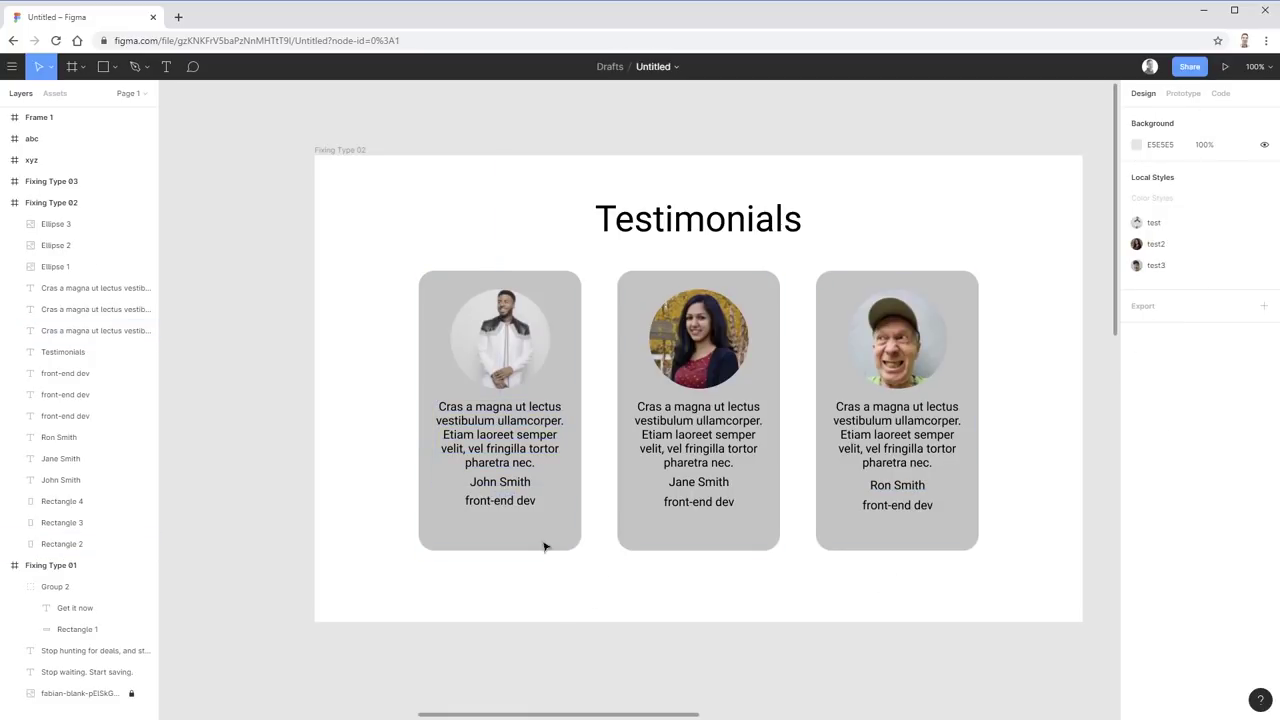
left_click(512, 500)
left_click(597, 676)
left_click(480, 445)
left_click(541, 624)
left_click(521, 504)
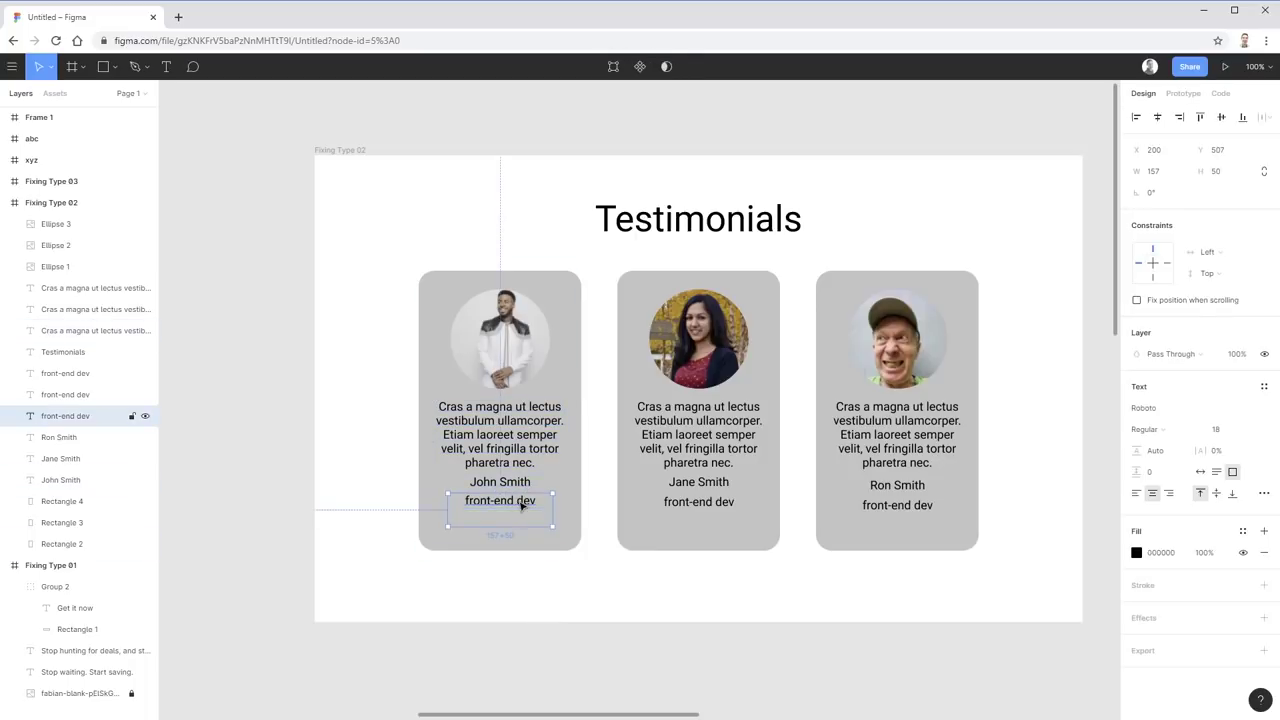
- Move the first testimonial card's name down to Y 515 and its job title to Y 538
left_click(523, 490, "shift")
left_click_drag(525, 506, 528, 531)
left_click(543, 586)
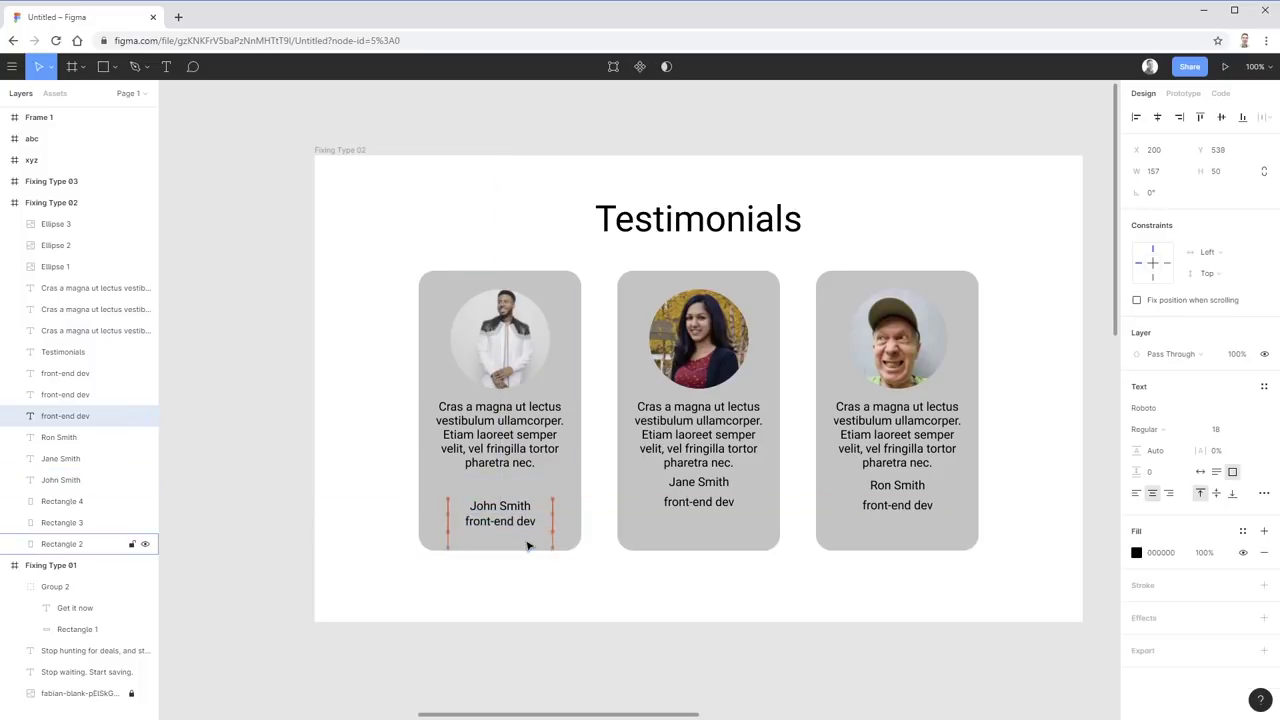
left_click(609, 623)
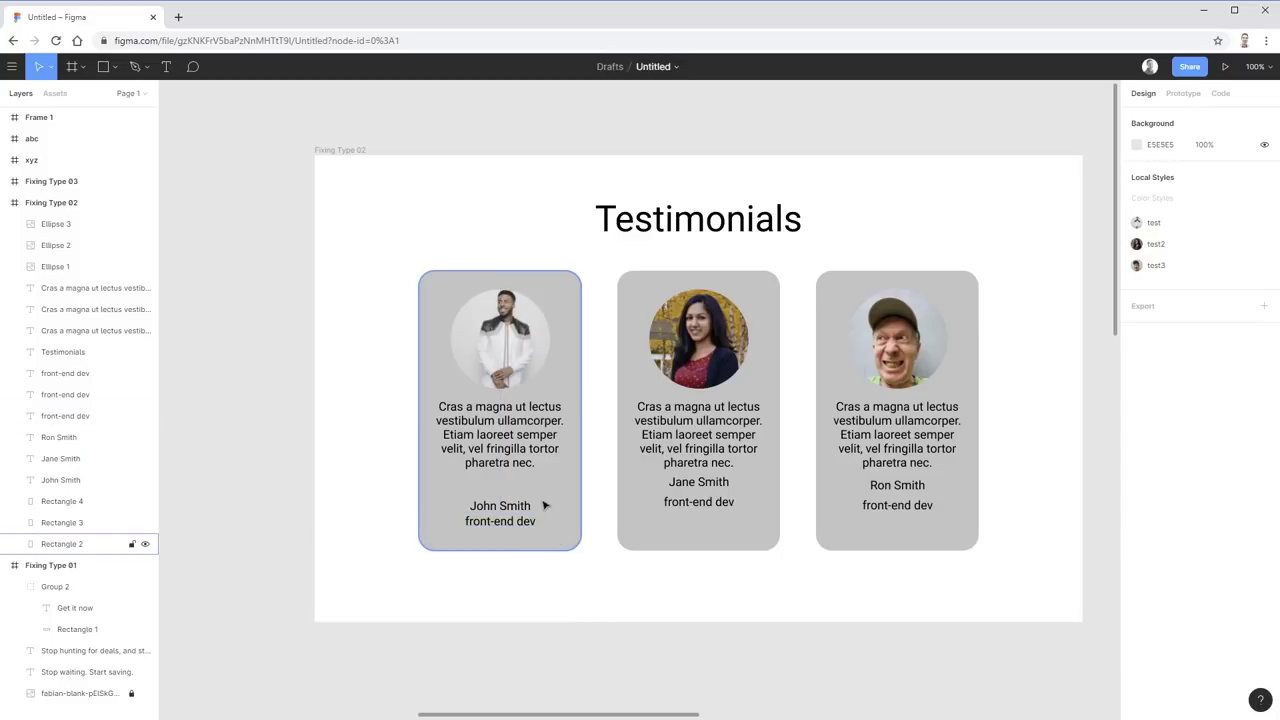
- Move the quote in the first testimonial card down to Y 373
left_click(517, 452)
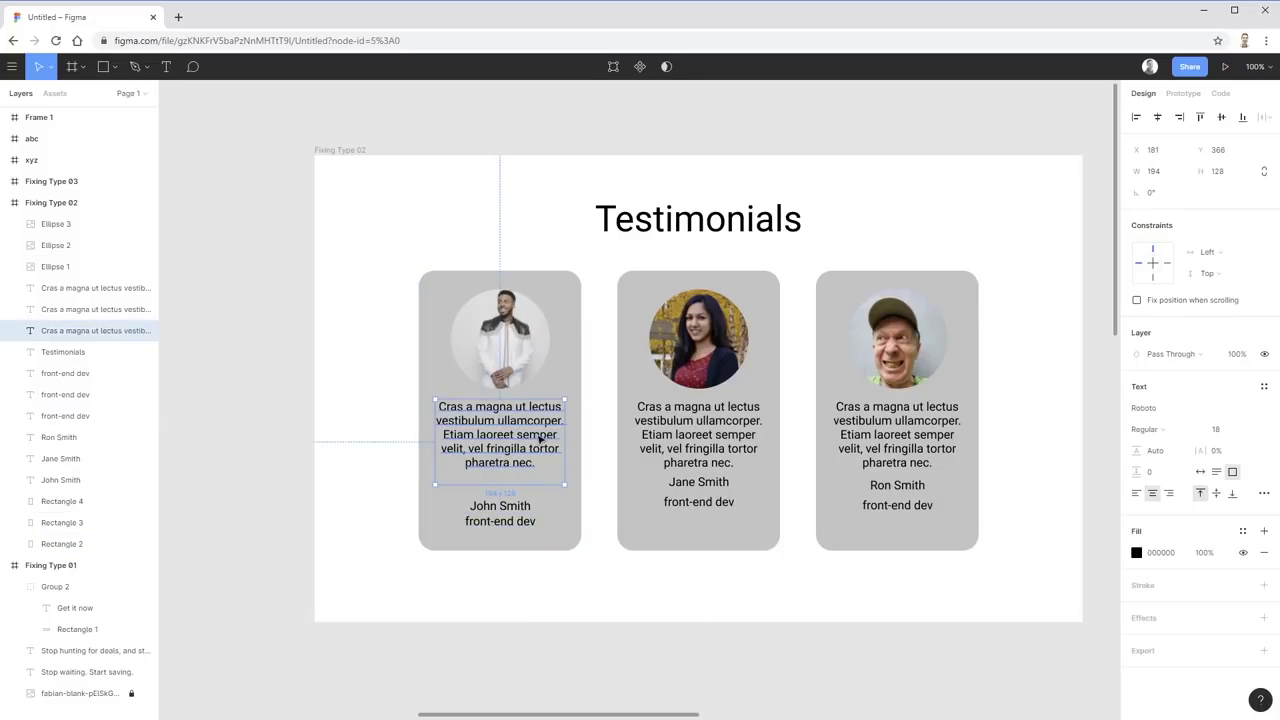
left_click_drag(544, 441, 544, 447)
left_click(595, 580)
- Lighten the fill of all three testimonial card backgrounds to EDEDED
left_click(582, 295)
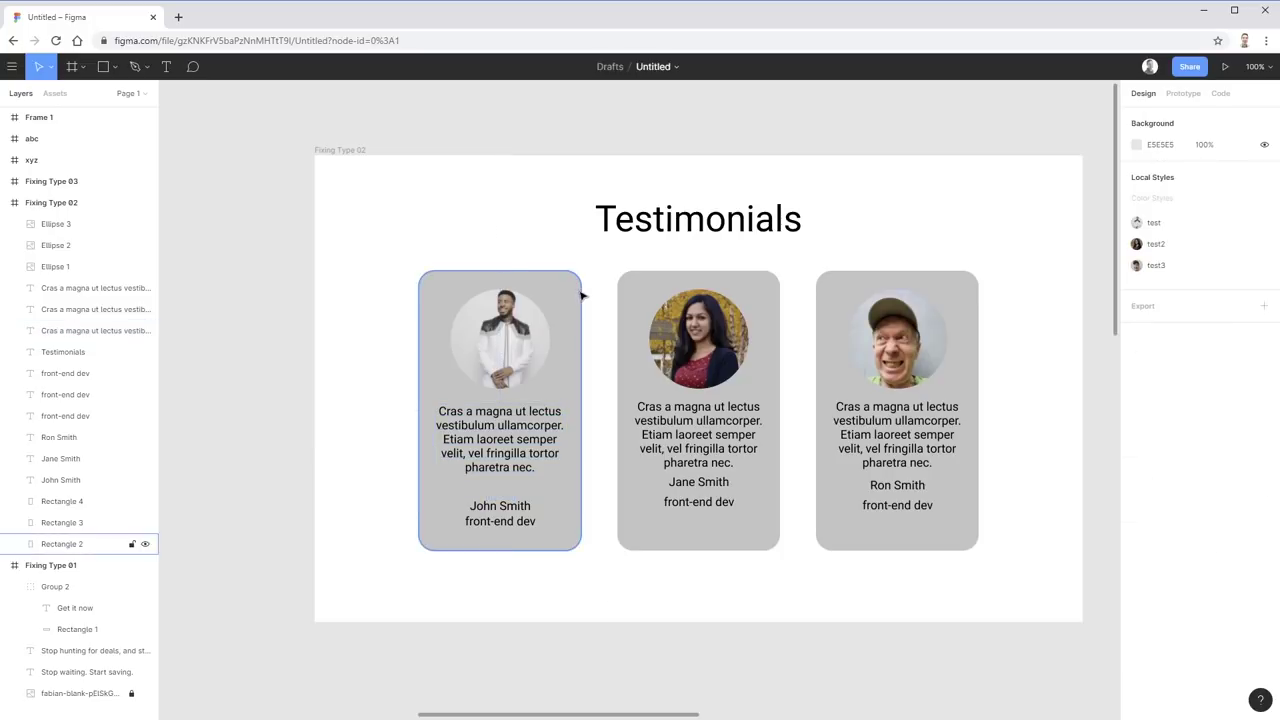
left_click(640, 277, "shift")
left_click(952, 289, "shift")
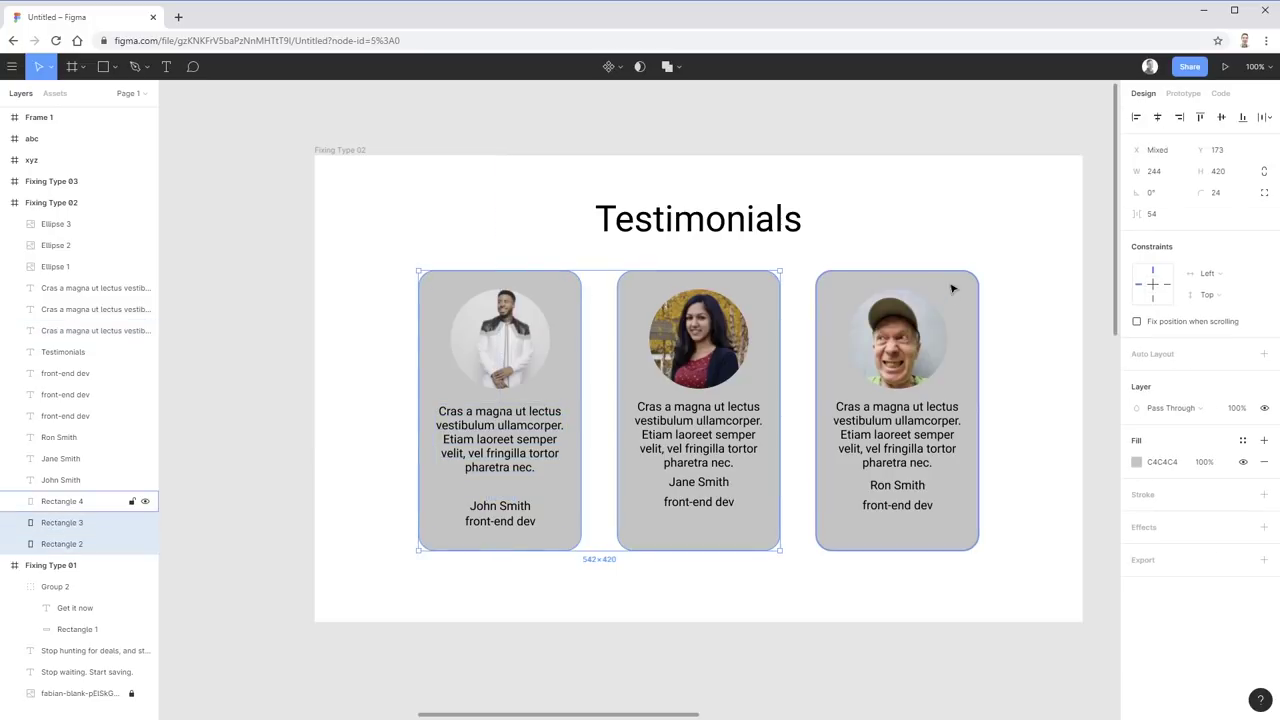
left_click(1136, 461)
left_click_drag(968, 426, 956, 406)
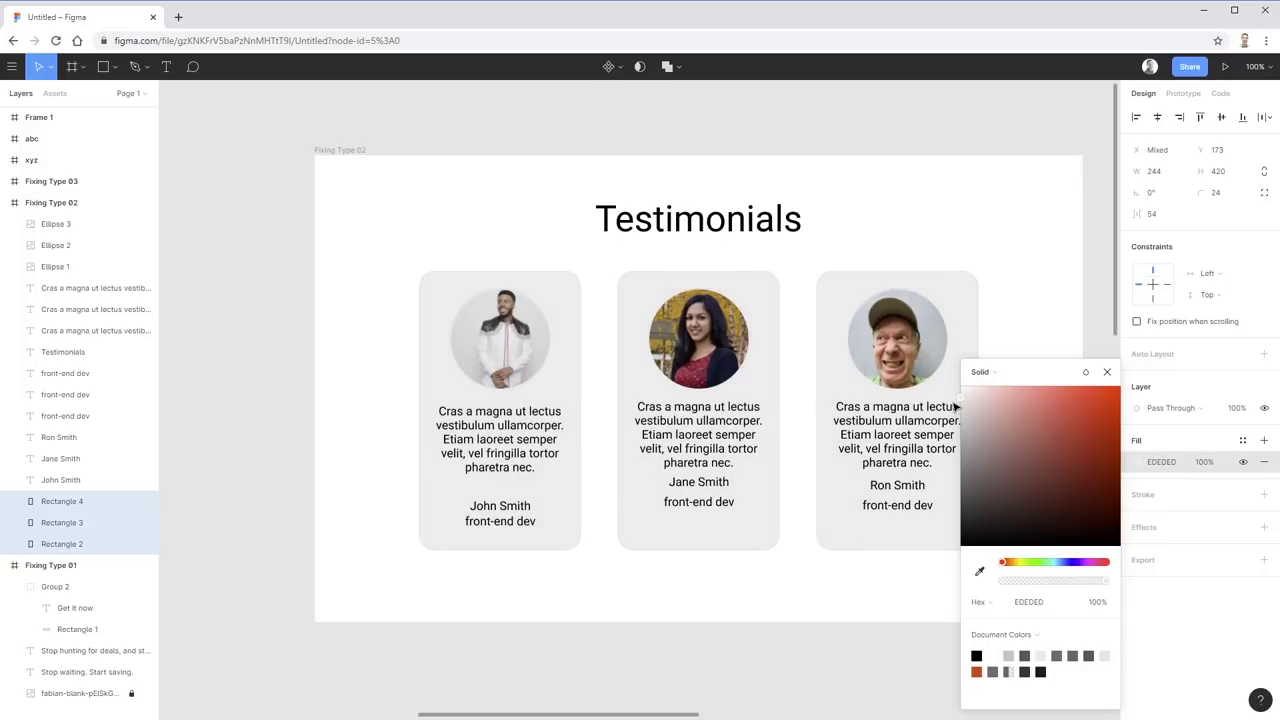
left_click(938, 168)
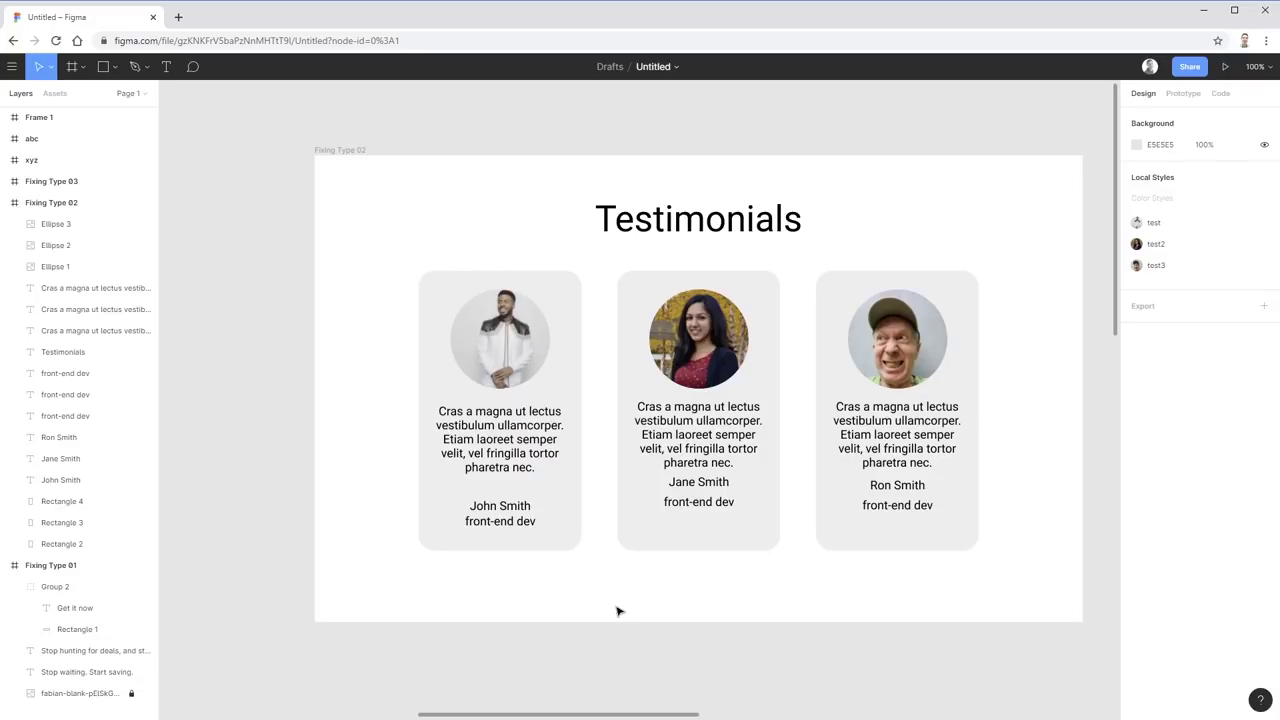
- Compare the quote, name and job title text in the first testimonial card
left_click(470, 450)
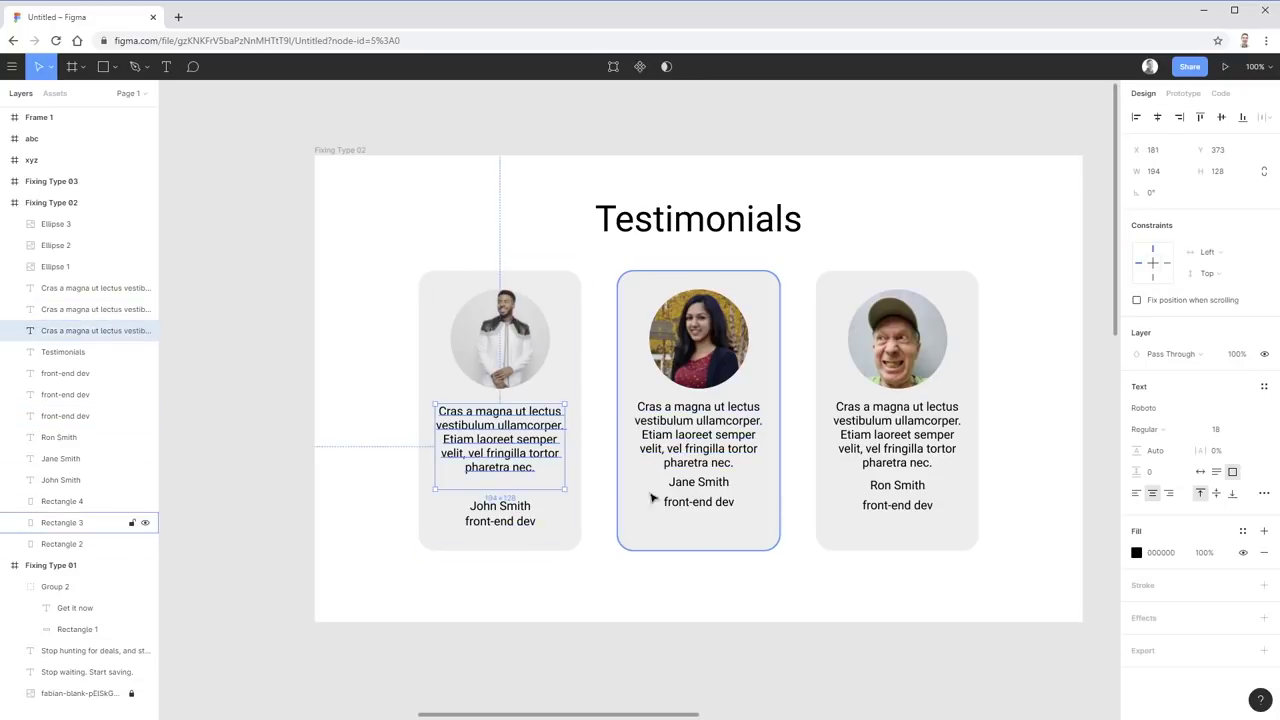
left_click(528, 528)
left_click(646, 638)
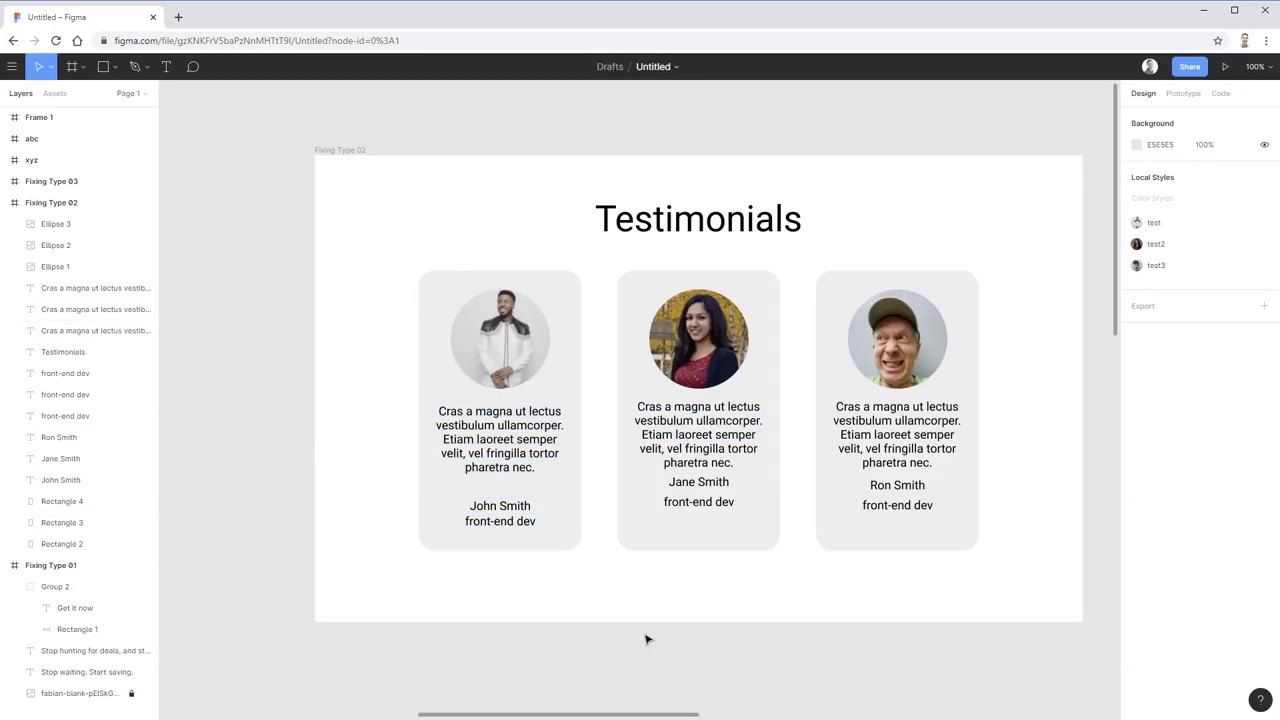
left_click(536, 450)
left_click(525, 515)
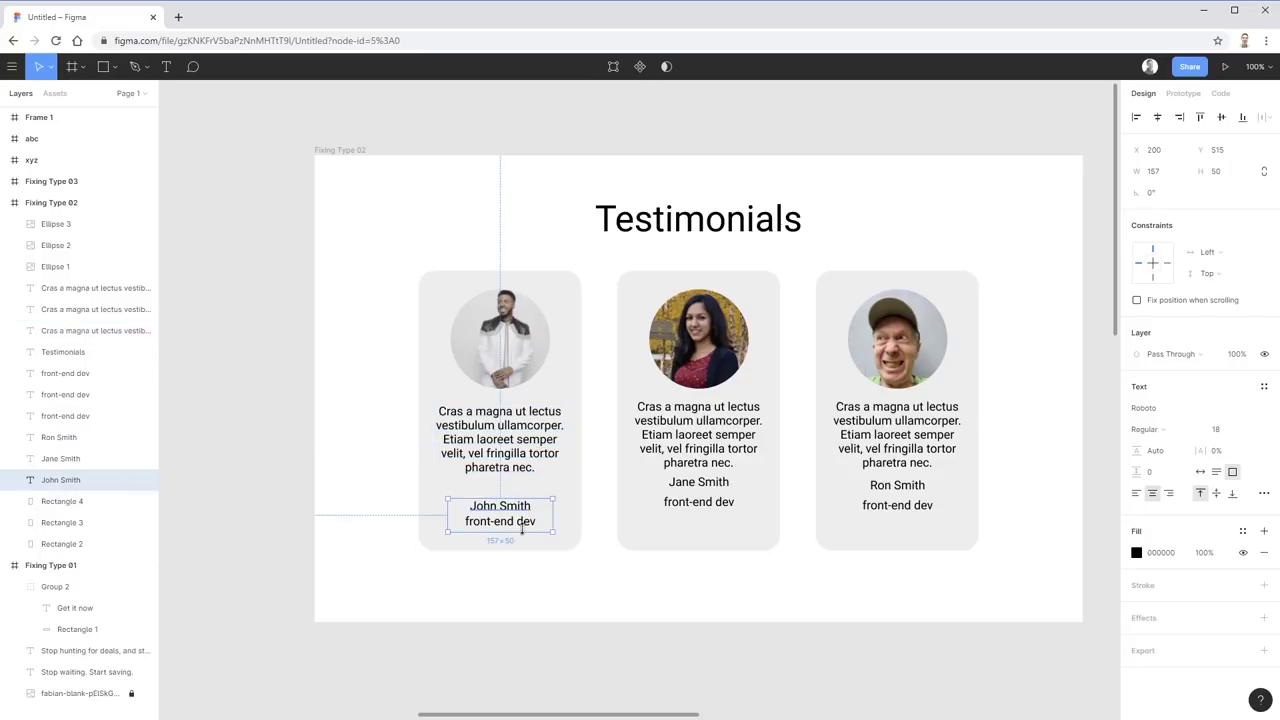
left_click(612, 644)
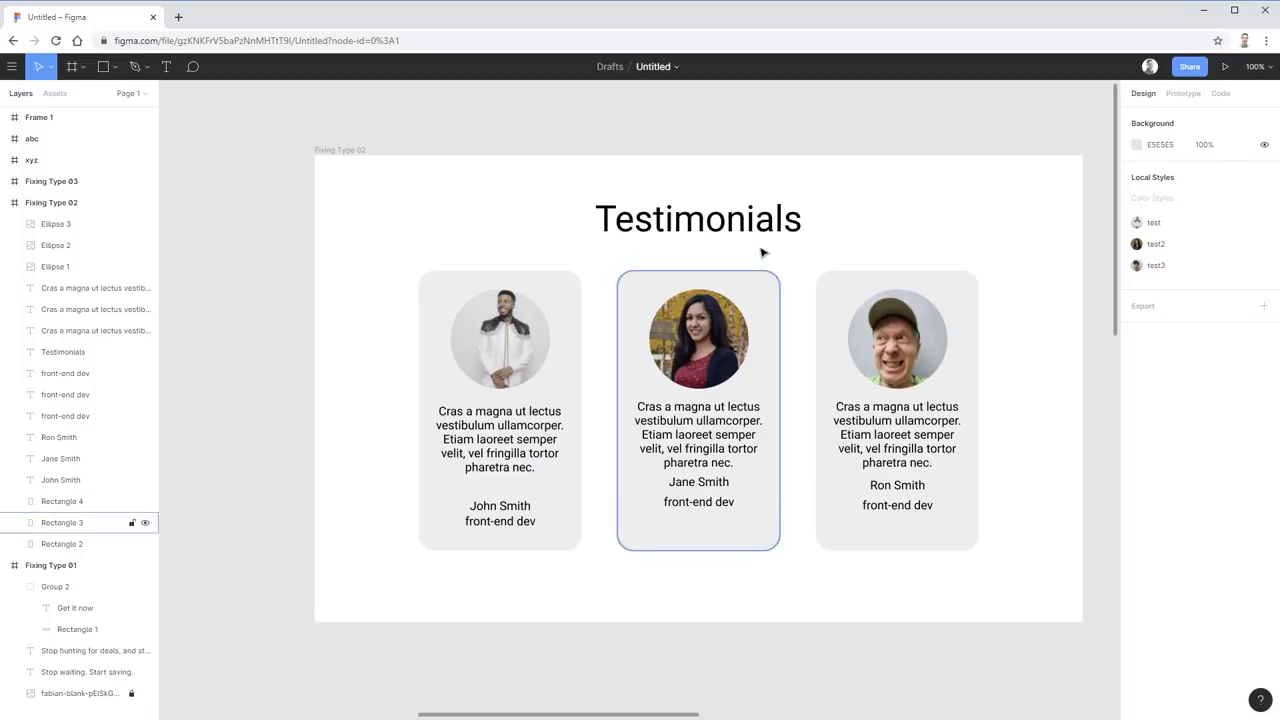
- Set the weight of the Testimonials heading to Bold
left_click_drag(455, 160, 564, 242)
left_click(909, 206)
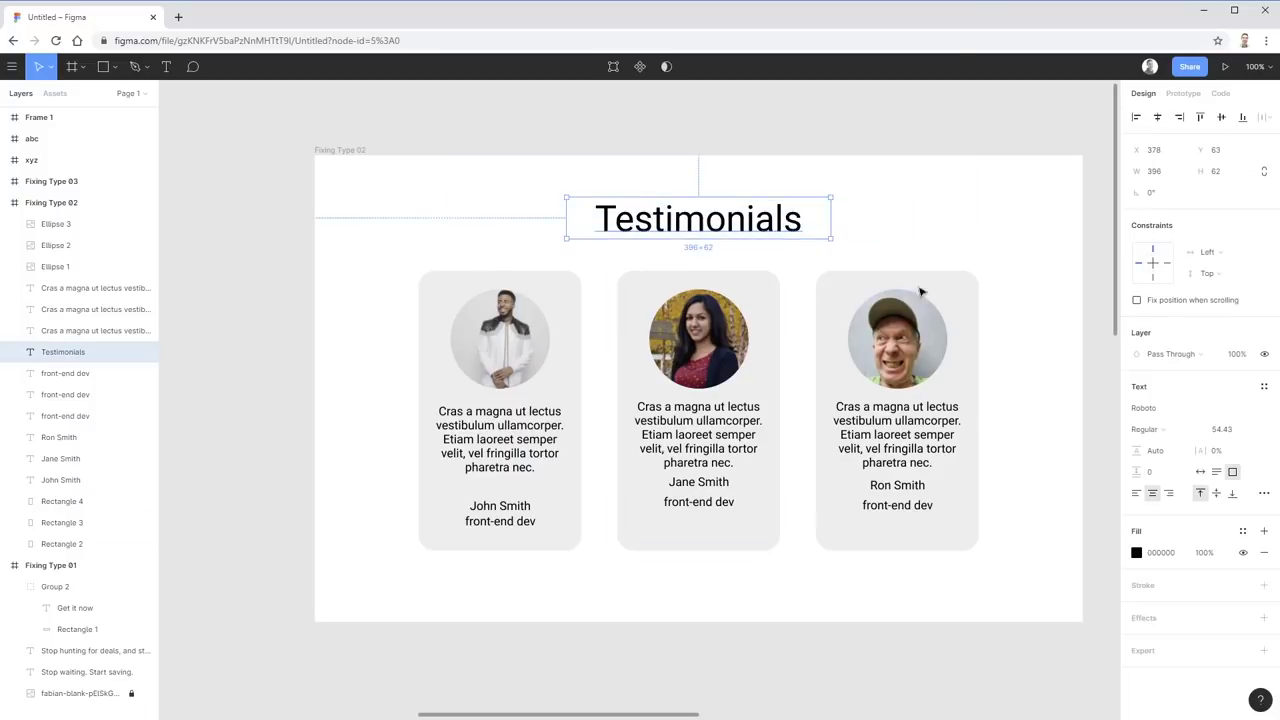
left_click(1164, 432)
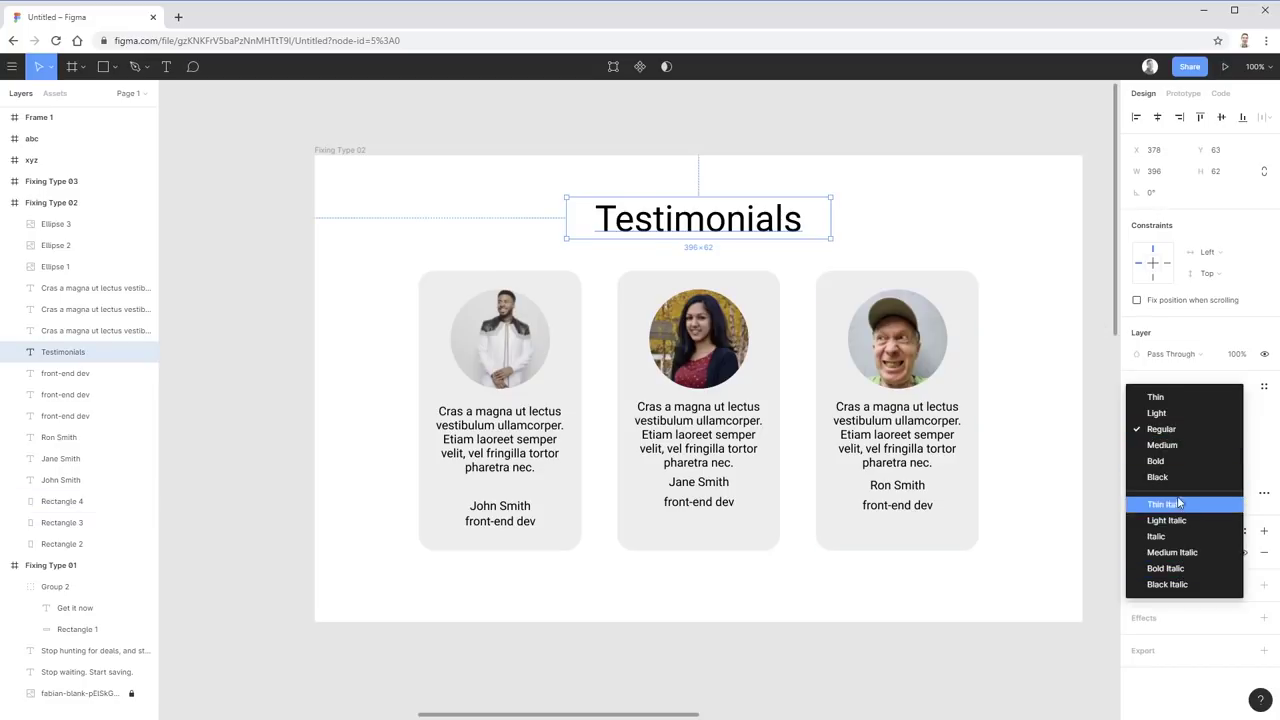
left_click(1158, 461)
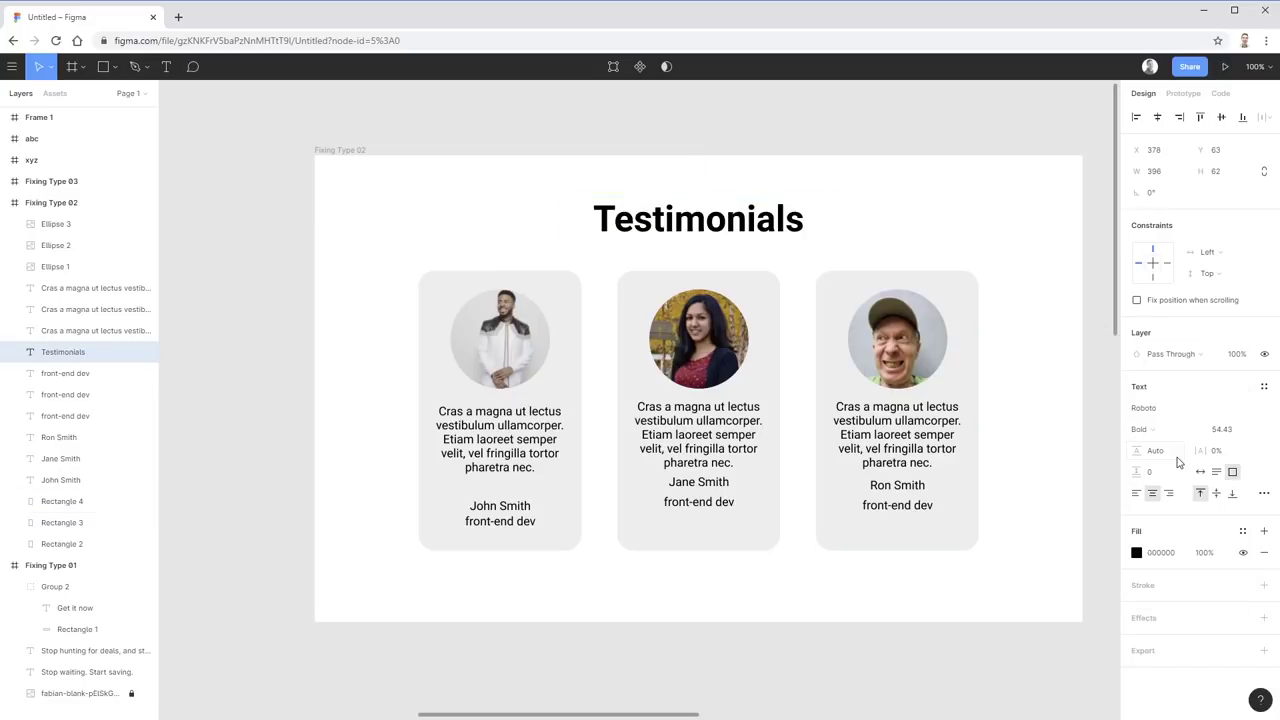
- Set the Testimonials heading to uppercase and move it down to Y 67
left_click(1264, 493)
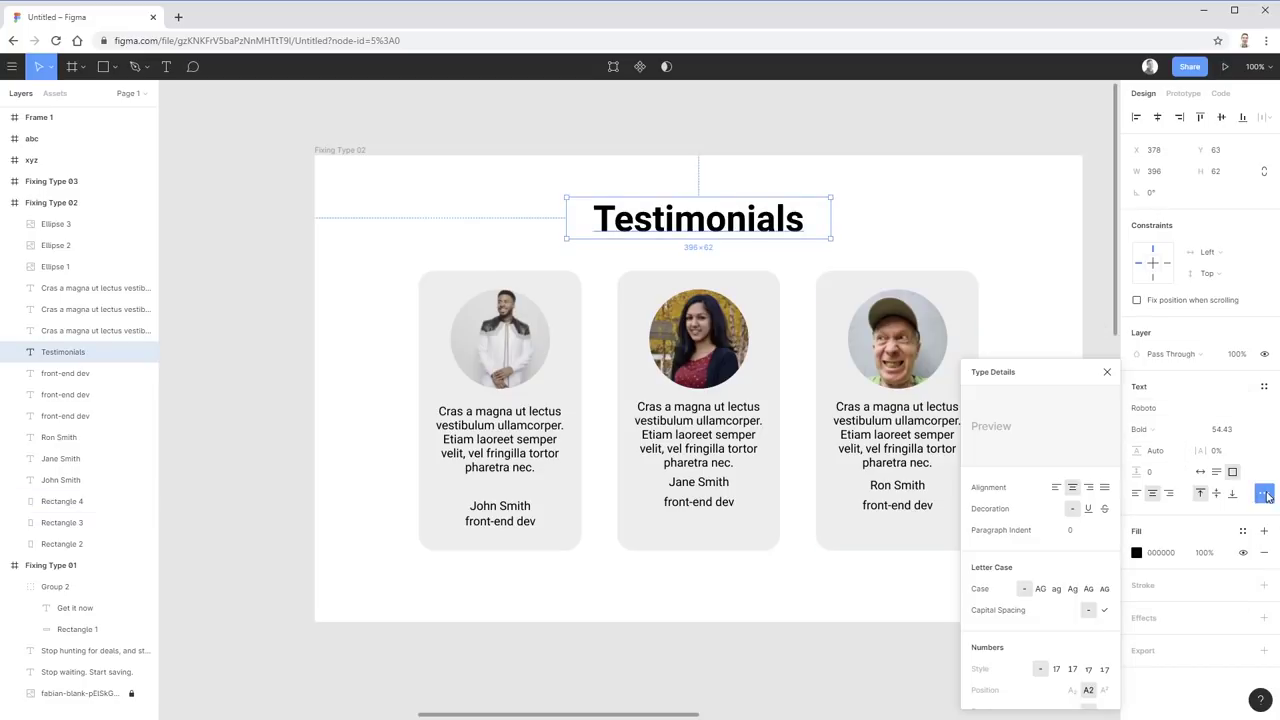
left_click(1040, 589)
left_click_drag(790, 229, 797, 235)
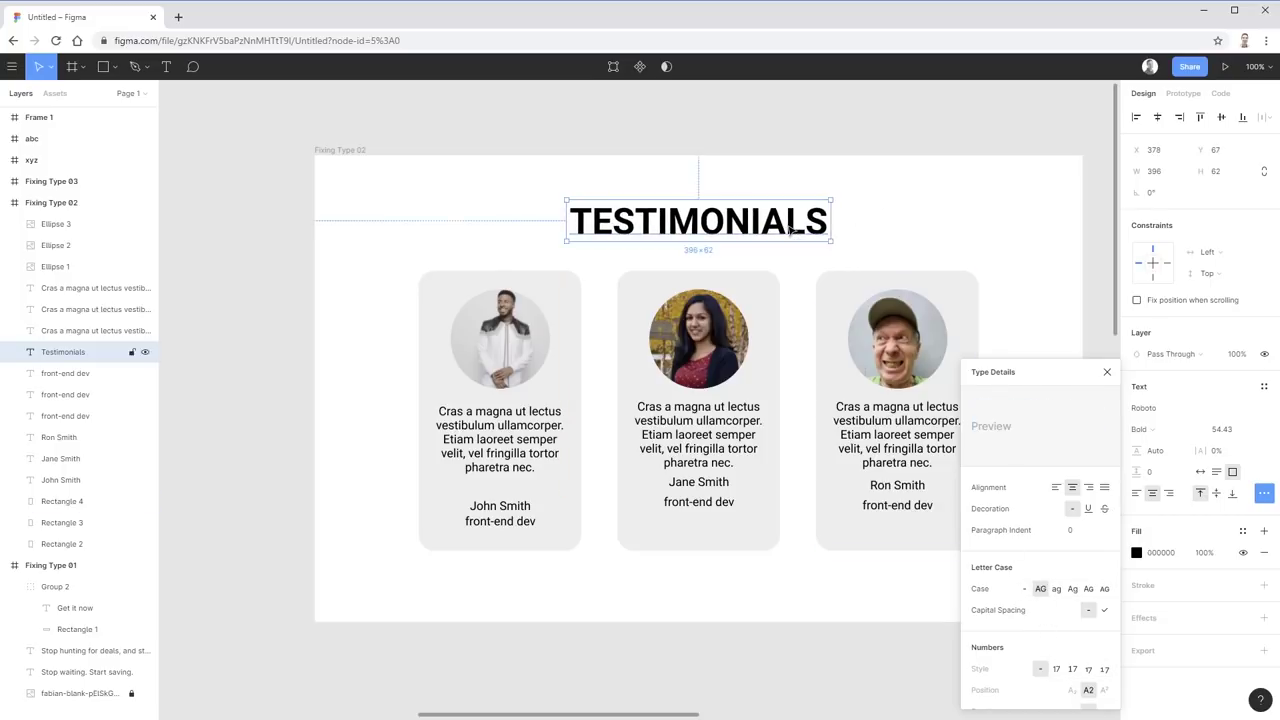
left_click(880, 215)
left_click(590, 210)
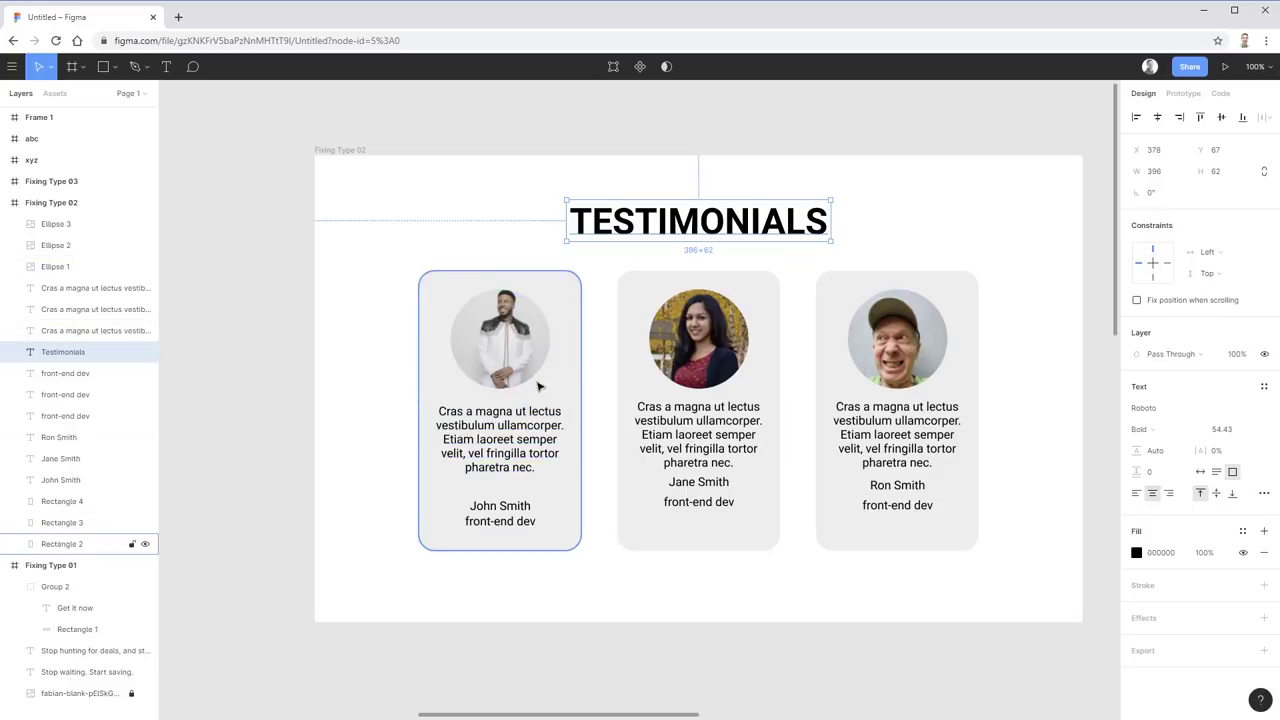
left_click(291, 446)
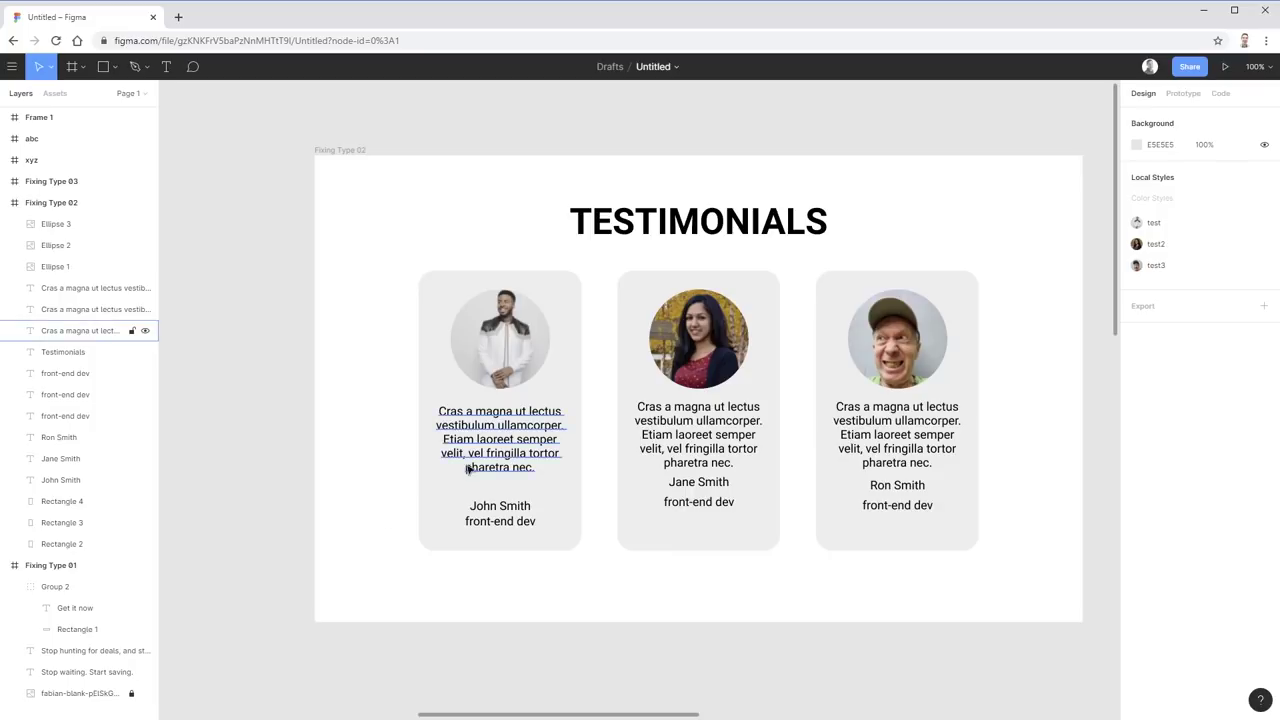
left_click(488, 510)
left_click(510, 464)
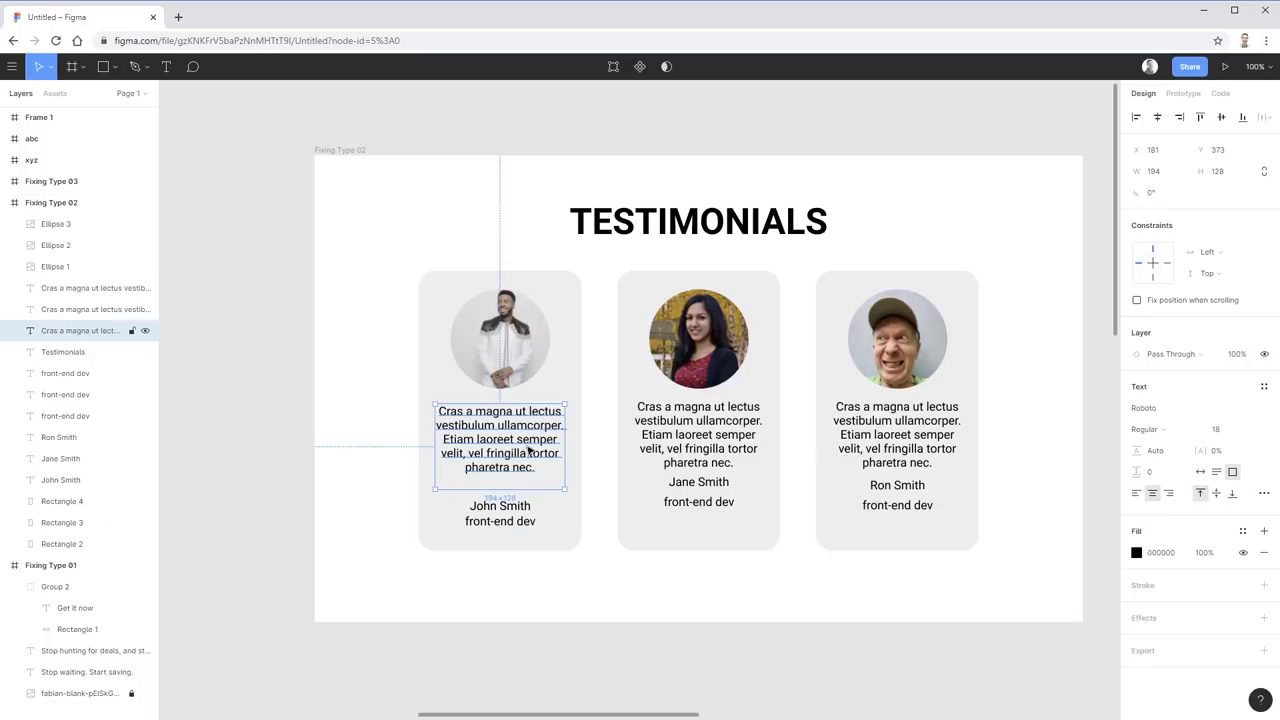
left_click(605, 606)
left_click(551, 451)
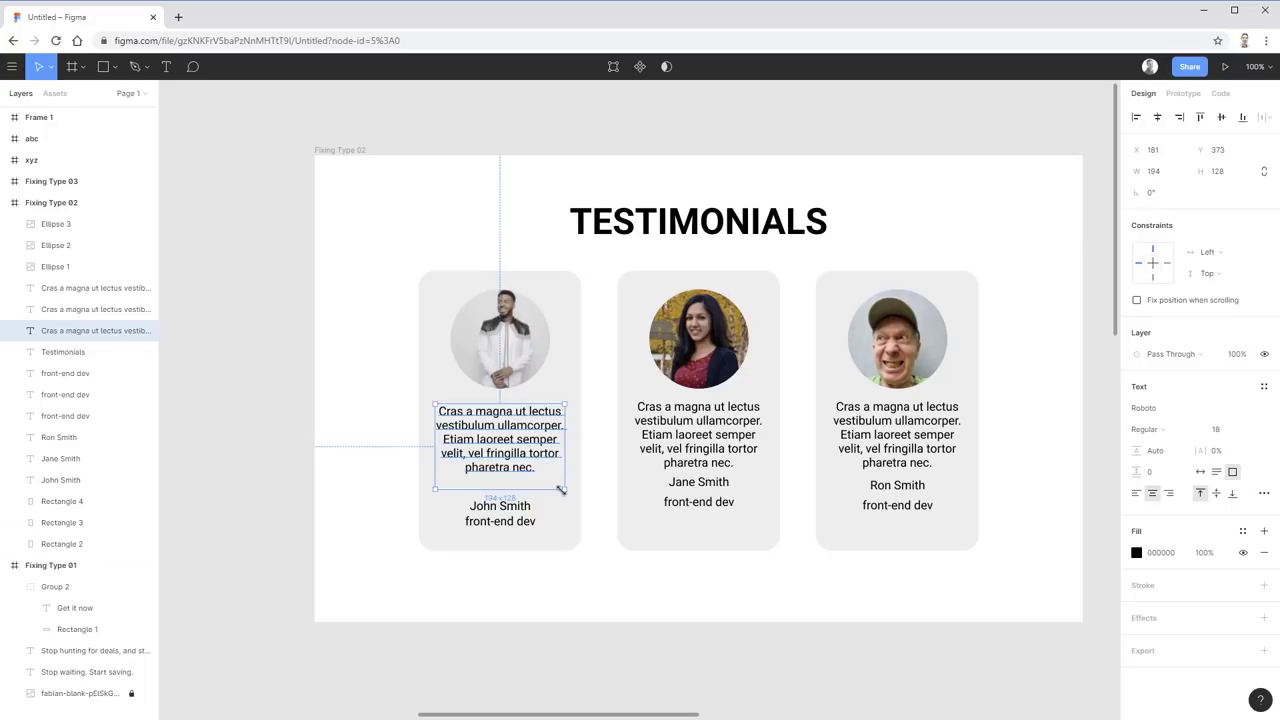
double_click(561, 489)
key("ctrl+z")
left_click(626, 618)
- Set the font size of the name and job title in the first testimonial card to 14
left_click(505, 455)
left_click(523, 508)
left_click(527, 523, "shift")
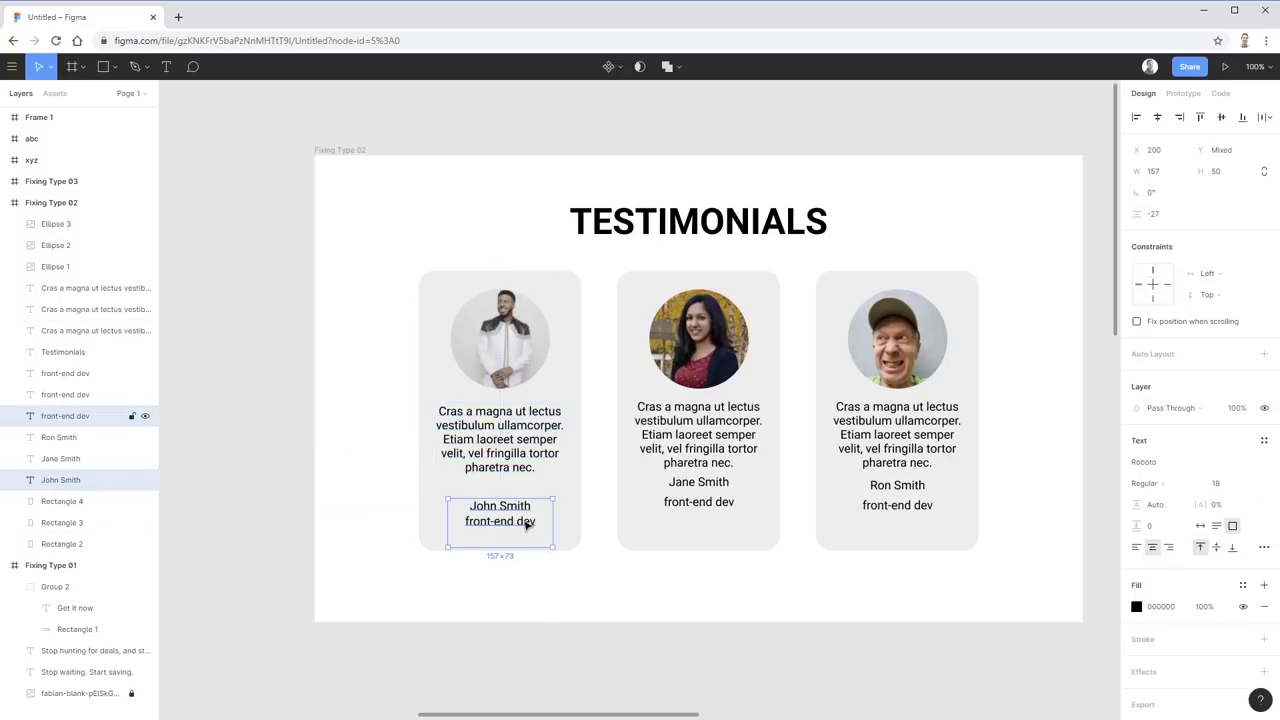
left_click(1226, 485)
type("14")
key("Return")
left_click(586, 634)
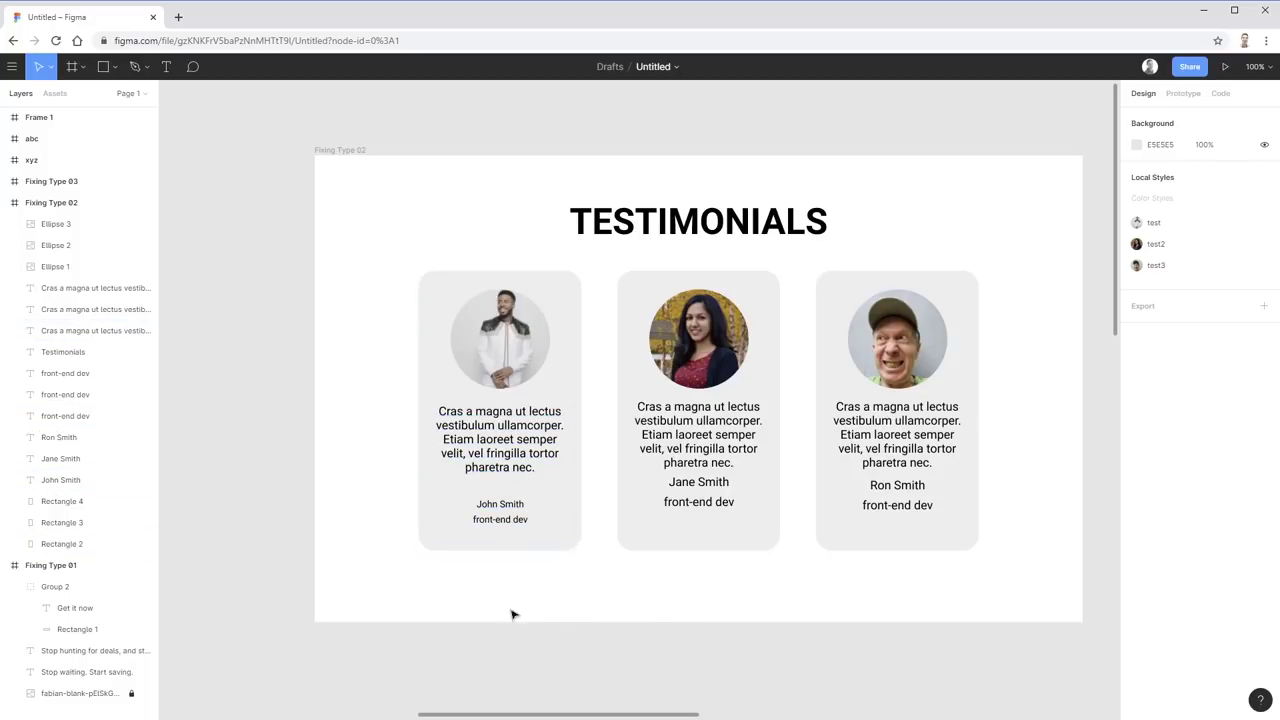
- Compare the text settings of the heading and the paragraph in the Fixing Type 01 frame
left_click_drag(326, 503, 894, 509)
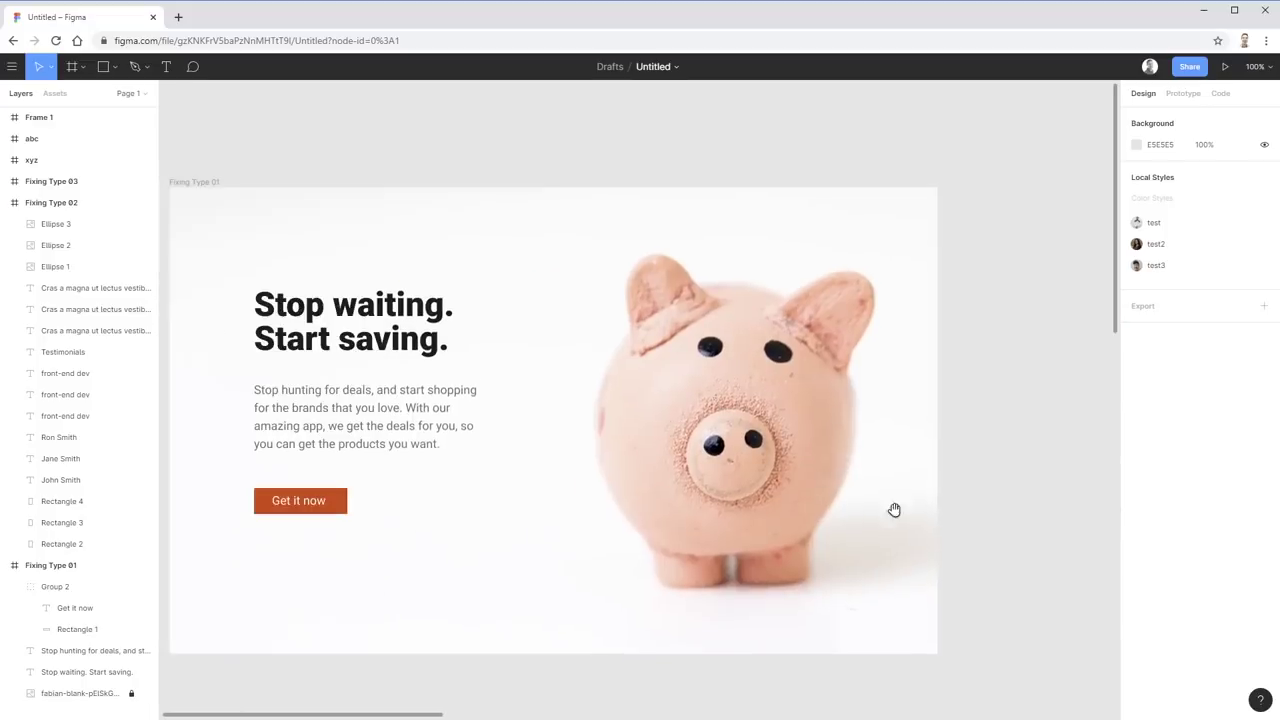
left_click(468, 340)
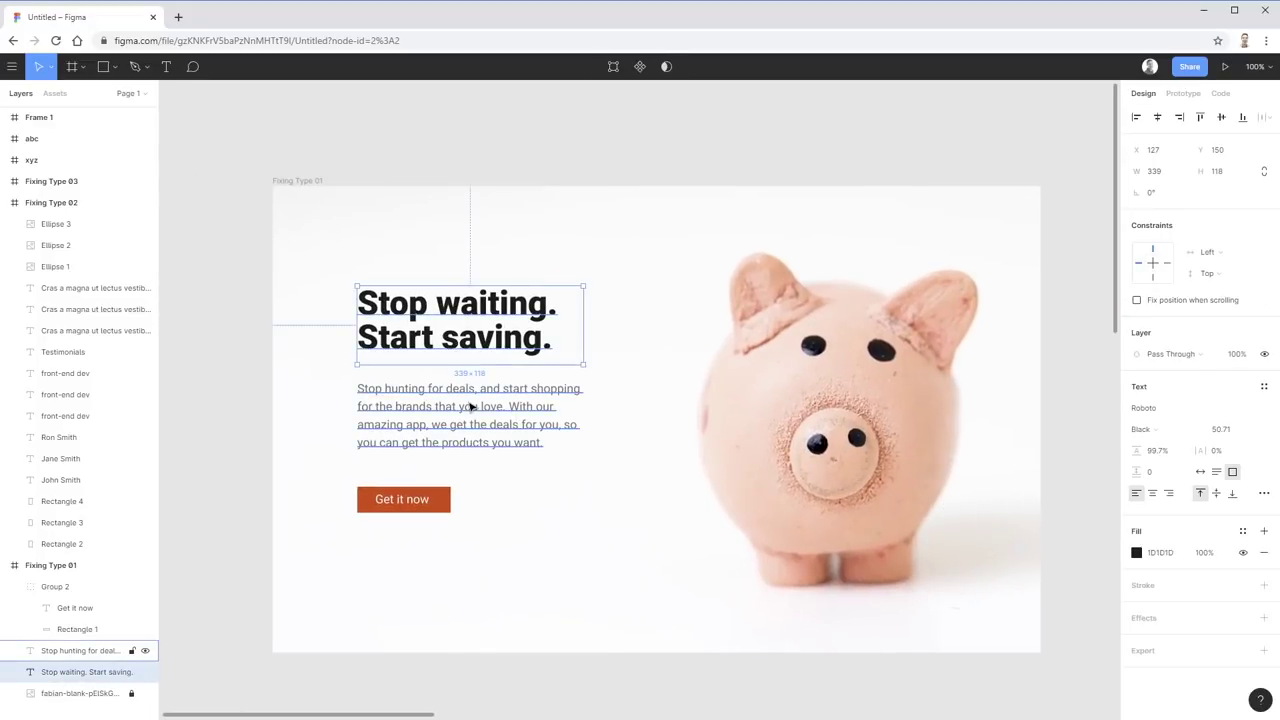
left_click(471, 407)
left_click(645, 409)
left_click(470, 320)
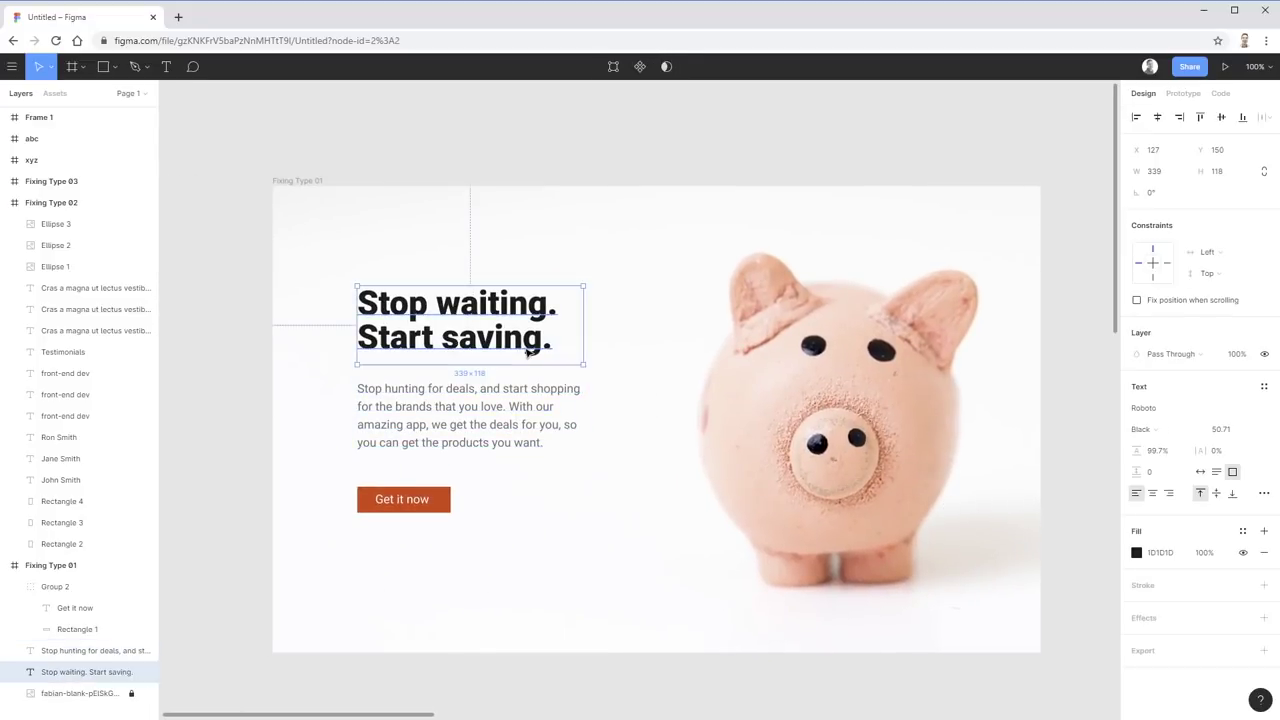
left_click(549, 411)
left_click(615, 499)
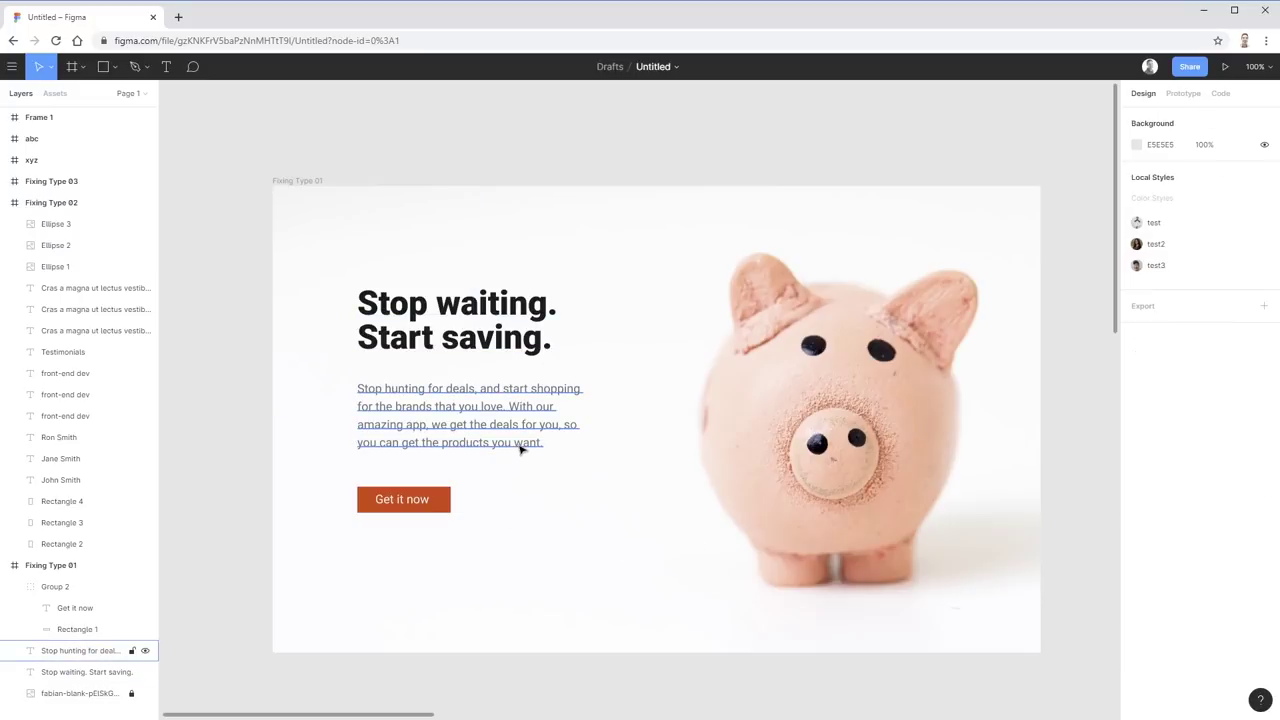
left_click(522, 340)
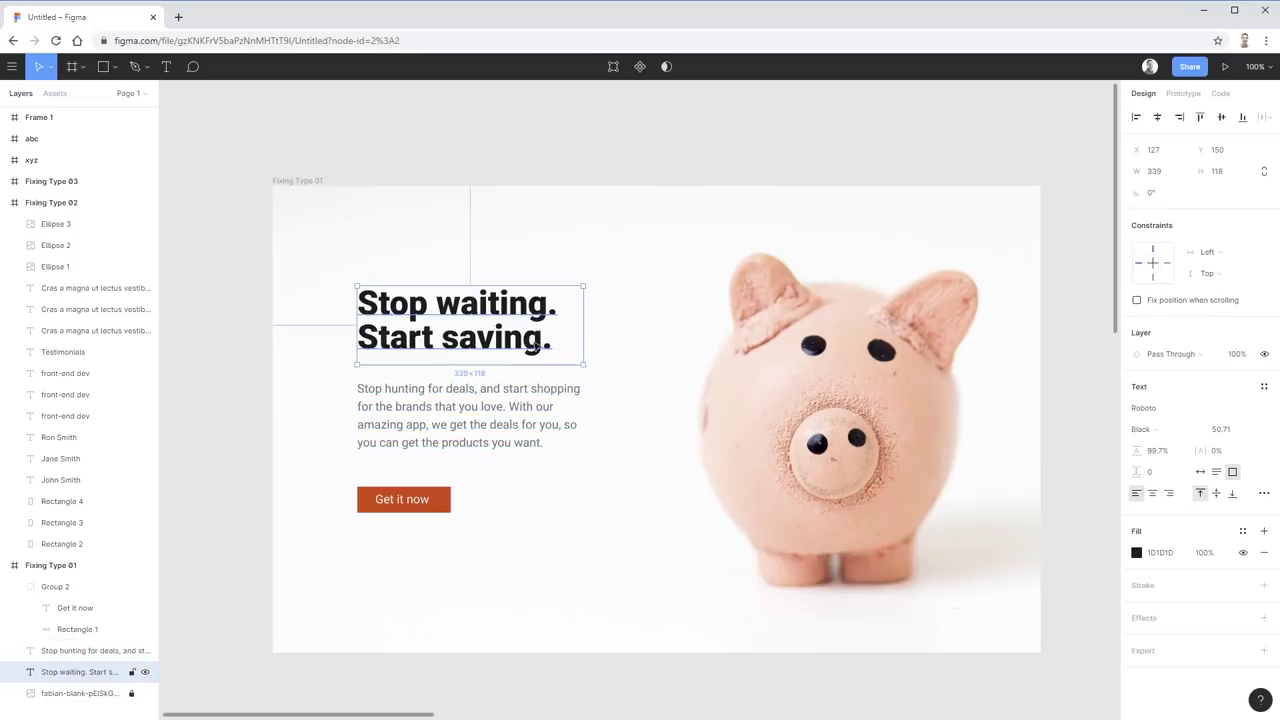
left_click(636, 320)
- Return to the Fixing Type 02 frame and try the Bold weight on the first testimonial card's quote
left_click_drag(952, 428, 214, 429)
scroll(349, 551, "right", 2)
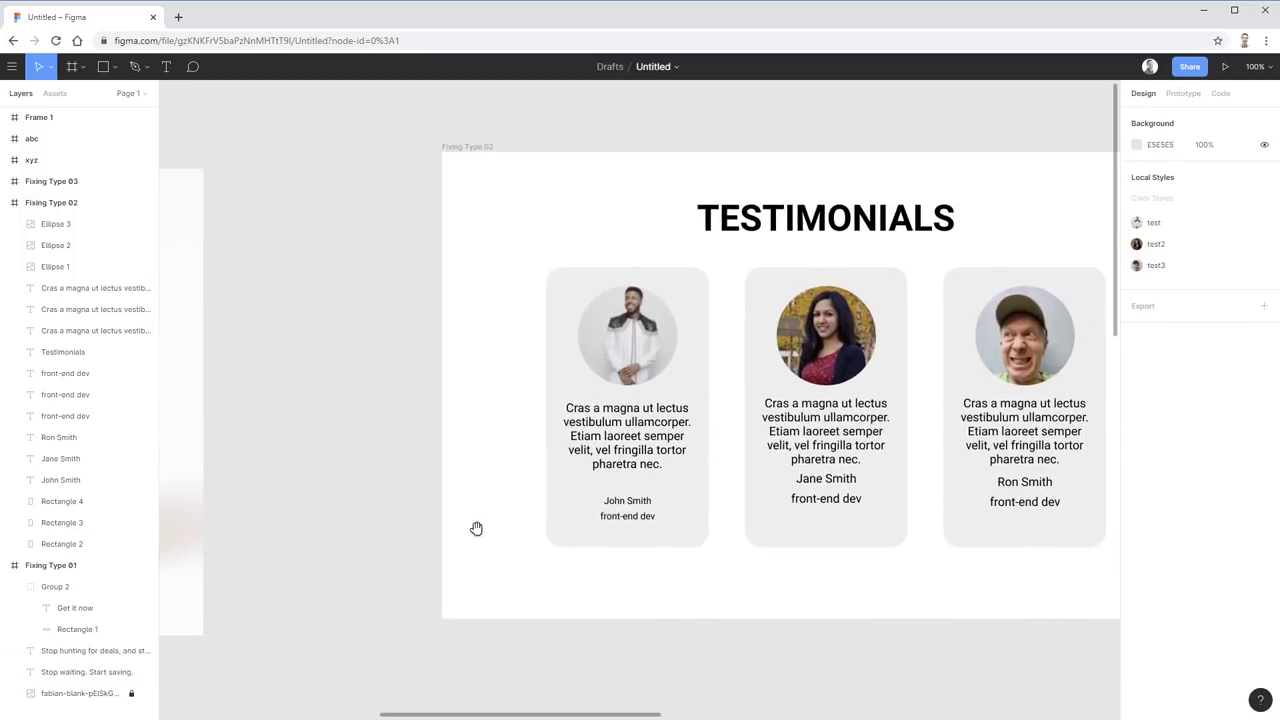
left_click(626, 436)
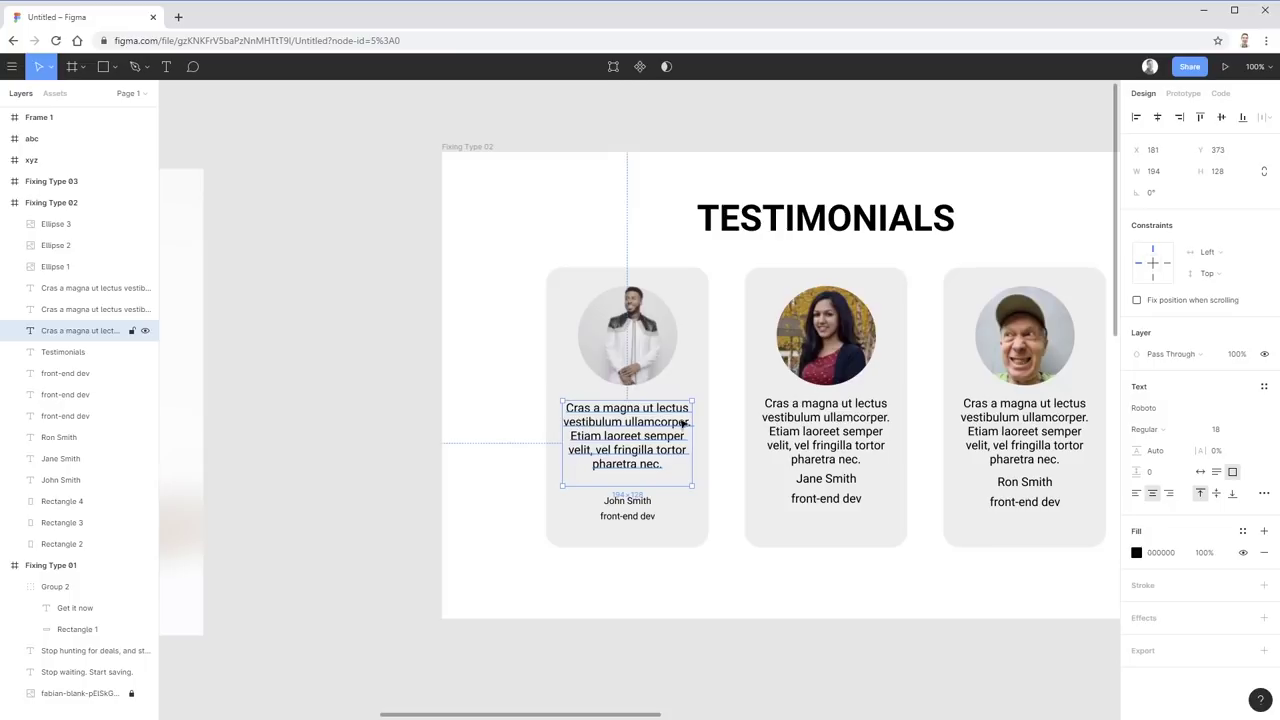
left_click(645, 503)
left_click(647, 520)
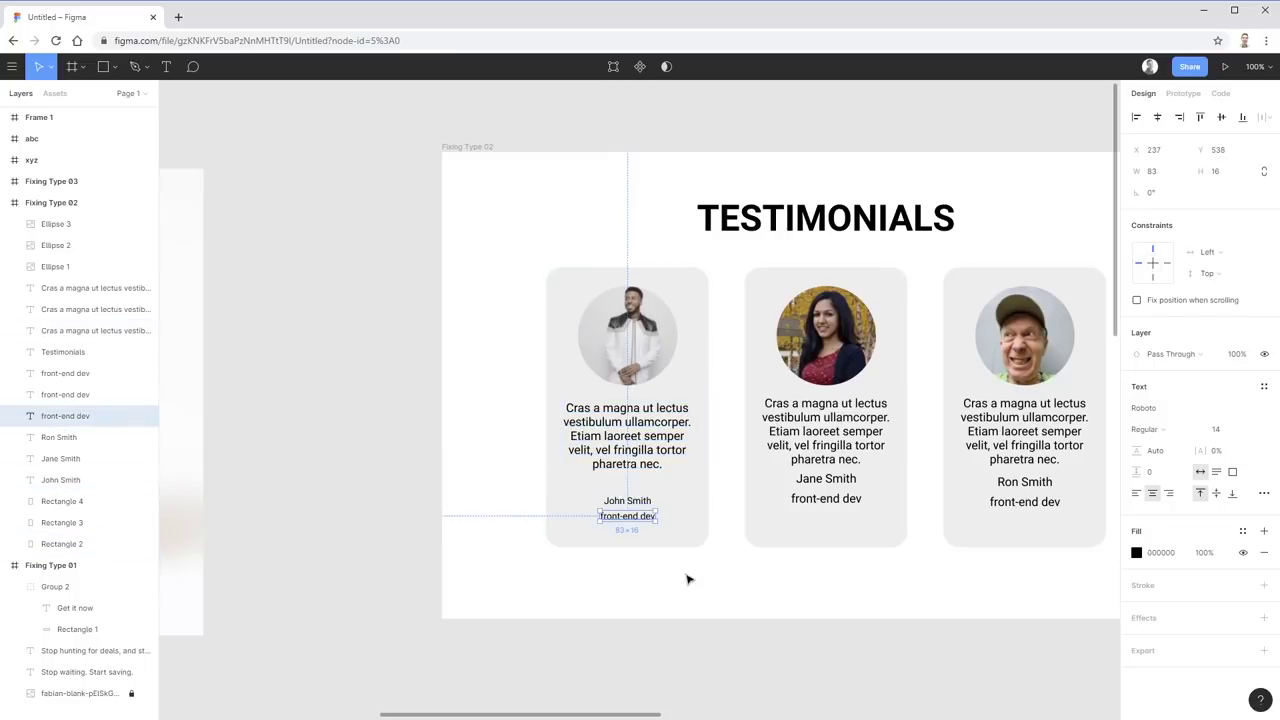
left_click(698, 640)
left_click(650, 446)
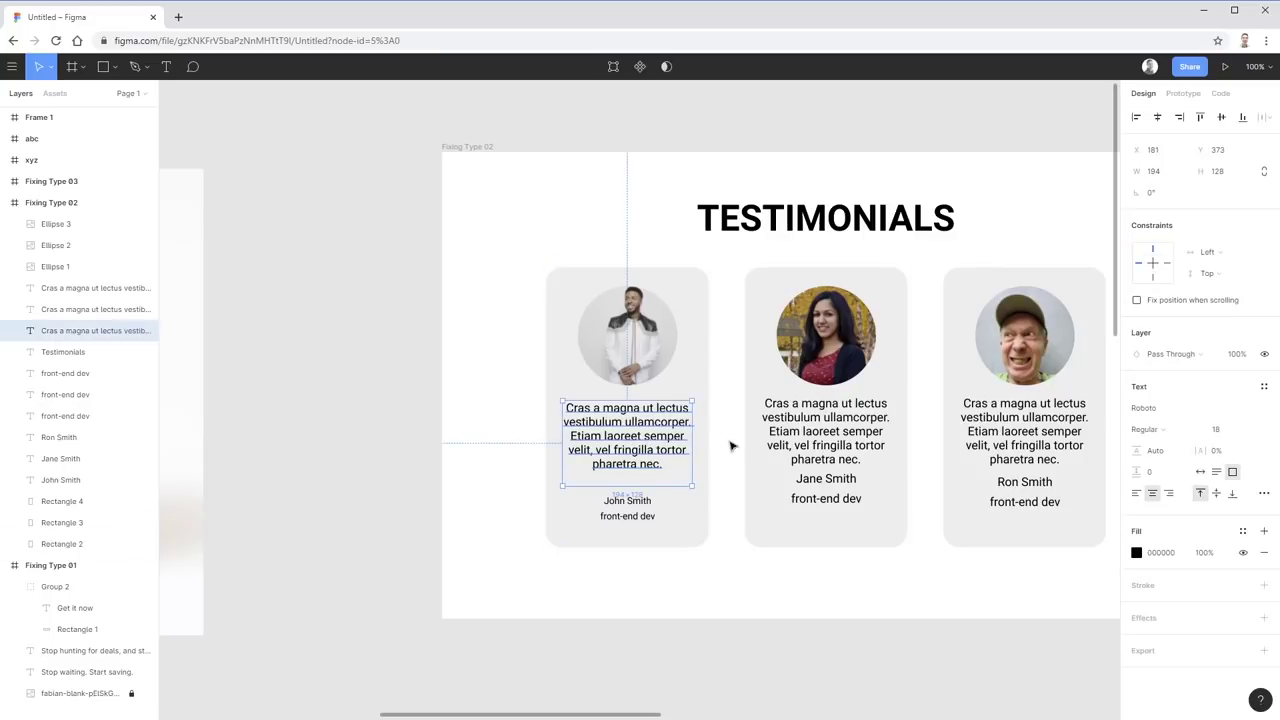
left_click(1181, 435)
left_click(1185, 458)
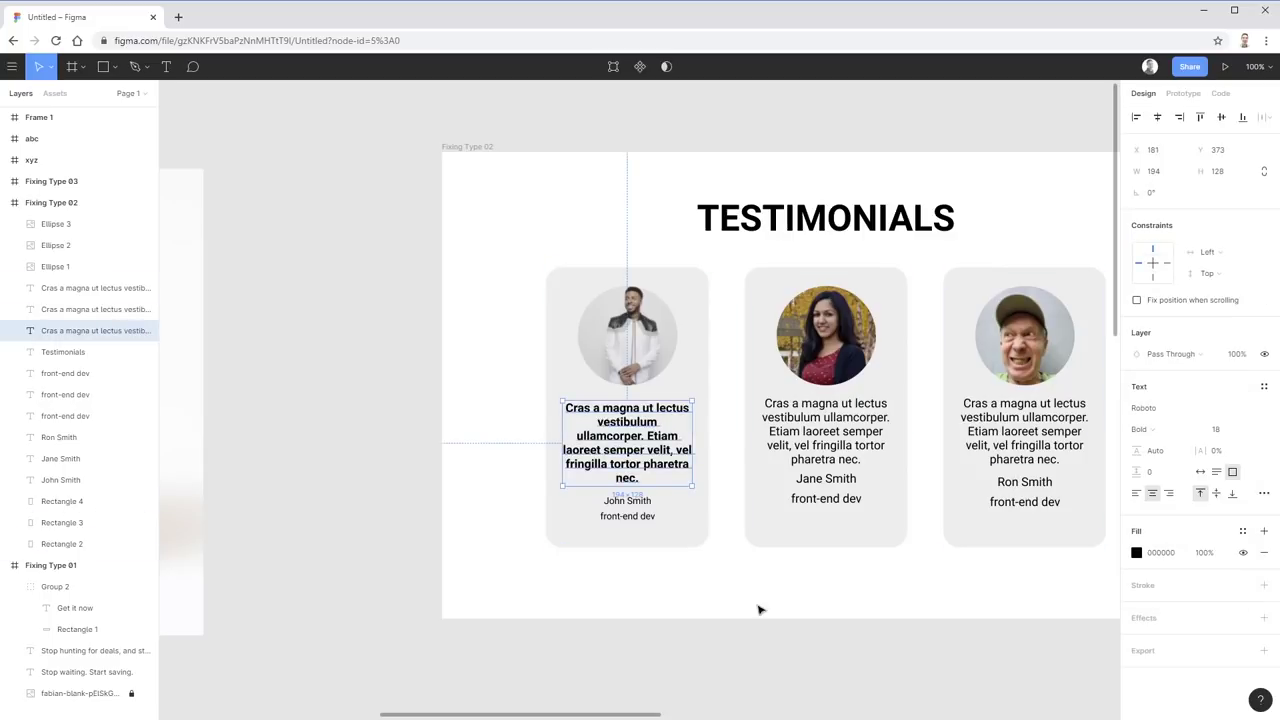
left_click(733, 615)
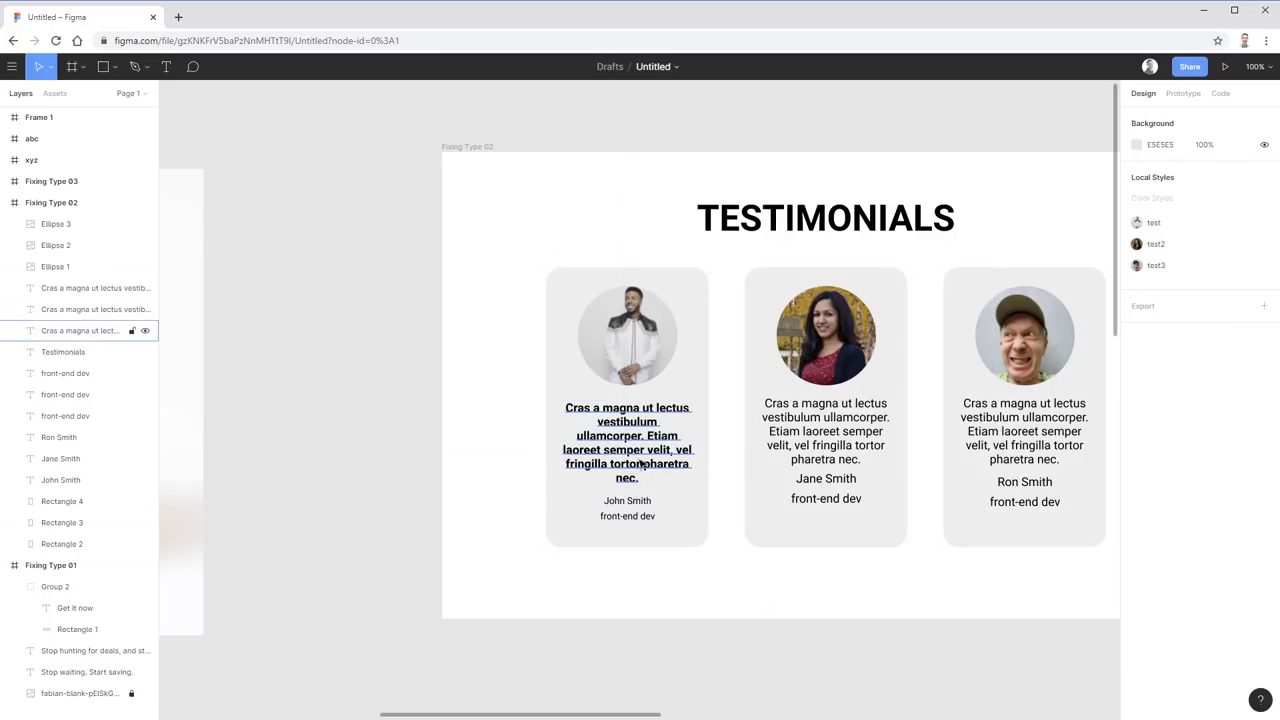
- Try widening the text box of the bold quote in the first testimonial card
left_click(640, 462)
left_click_drag(692, 441, 705, 441)
left_click(770, 587)
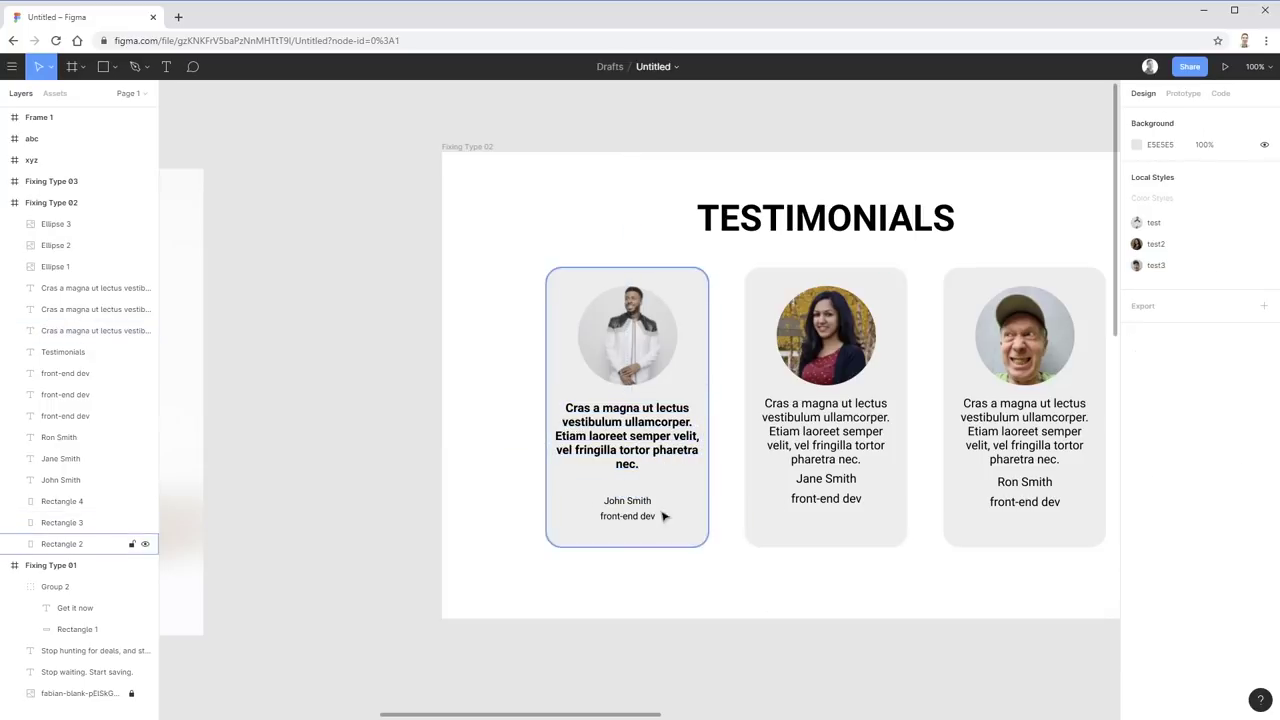
- Undo the wider text box and bold weight of the first card's quote, and select the quote again
key("ctrl+z")
key("Escape")
left_click(677, 430)
key("ctrl+b")
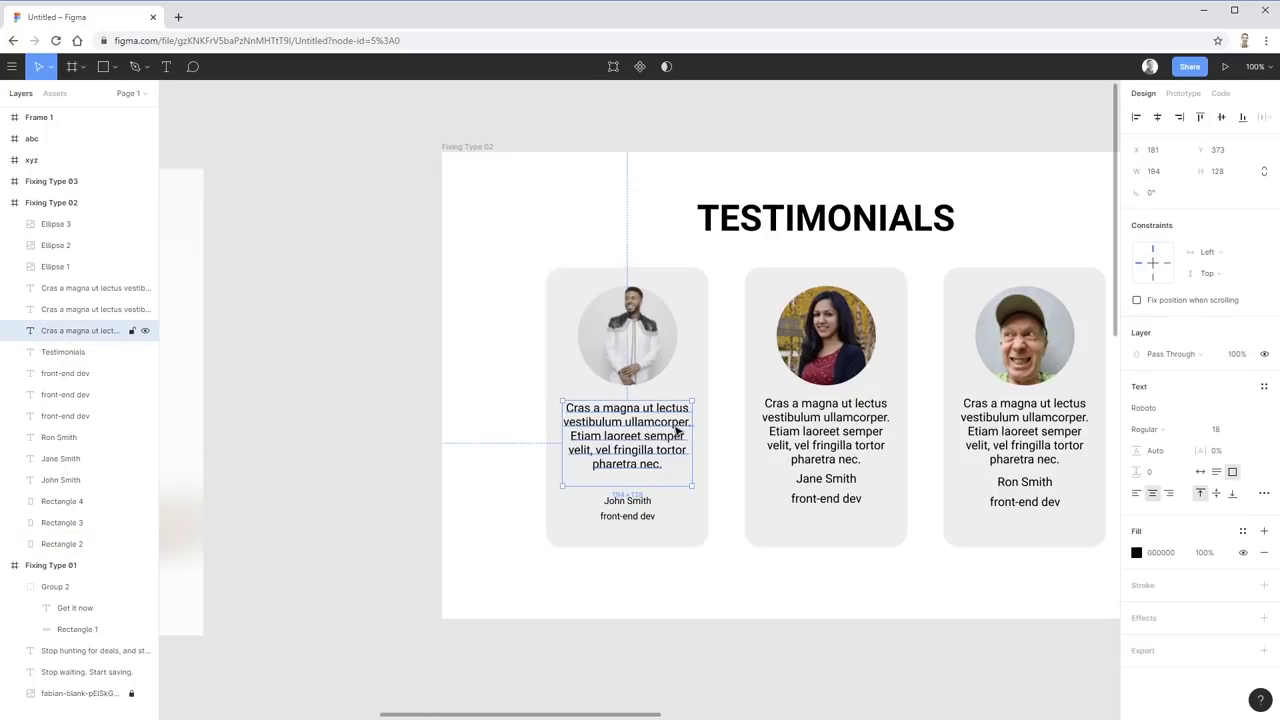
- Compare the text settings of the quote, name and job title in the first testimonial card
left_click(700, 622)
scroll(760, 605, "right", 2)
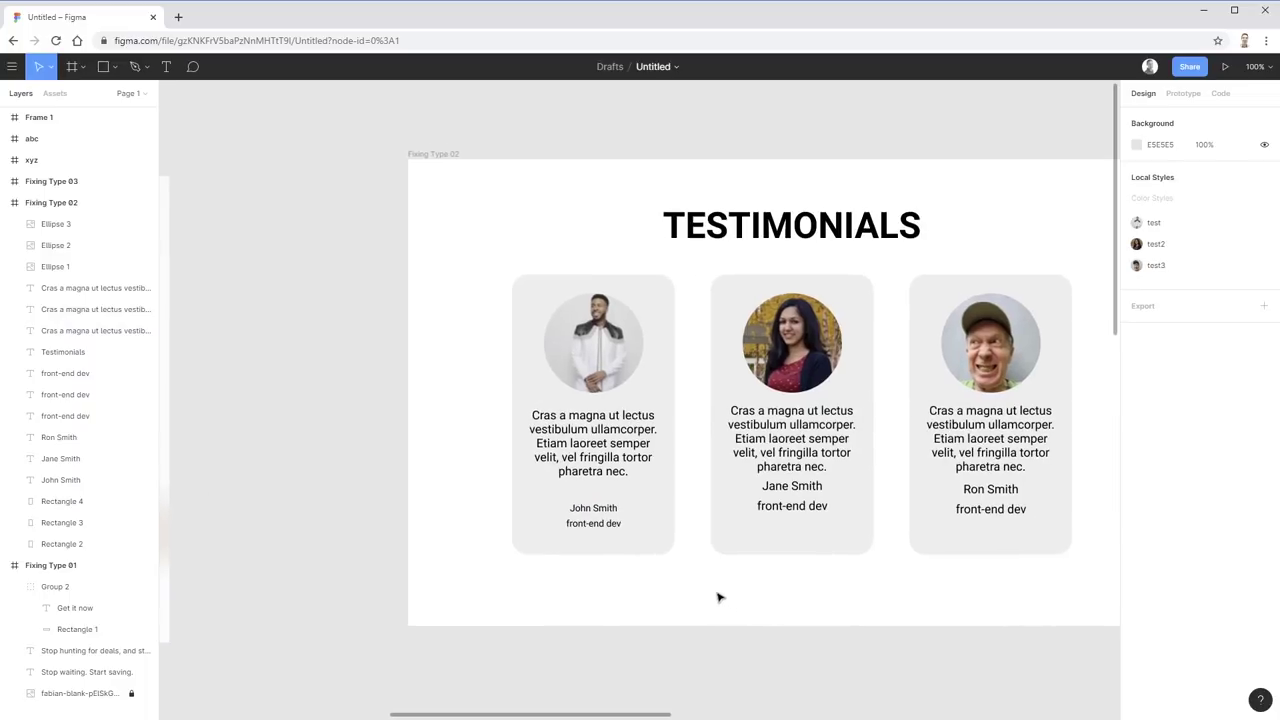
left_click(631, 444)
left_click(610, 520)
left_click(610, 524)
left_click(658, 610)
left_click(628, 460)
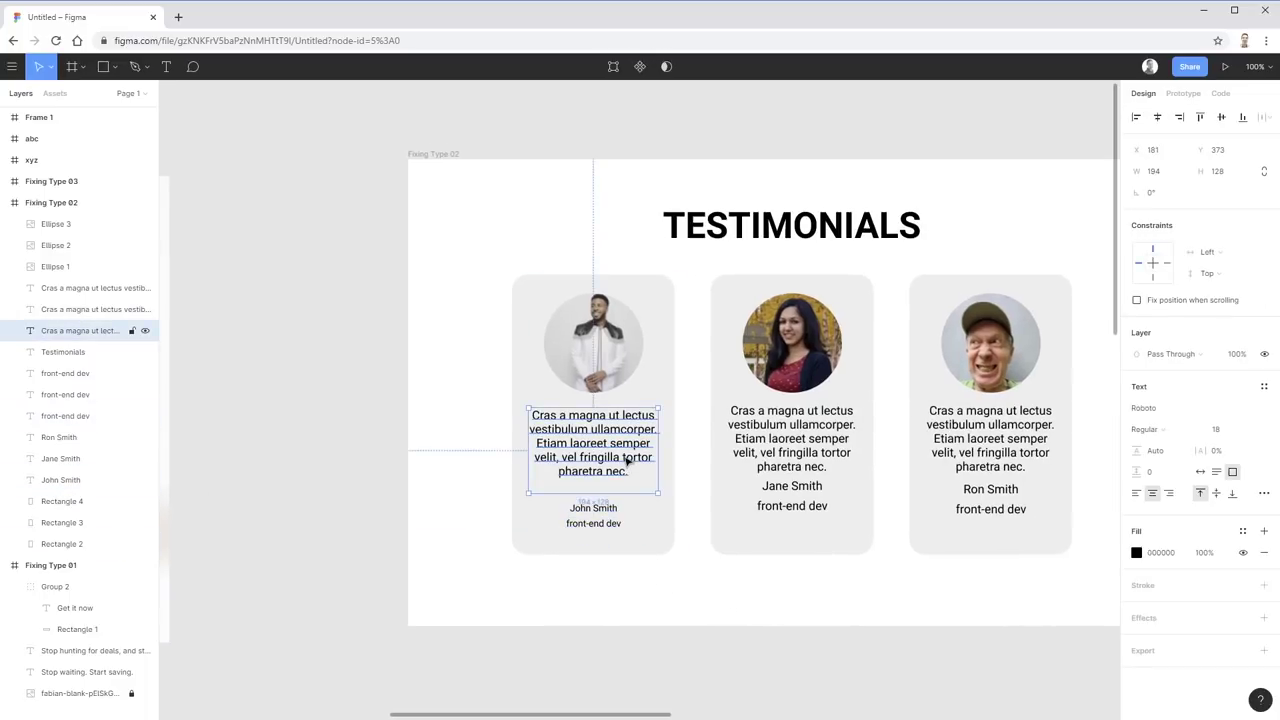
left_click(606, 510)
left_click(608, 523)
left_click(650, 613)
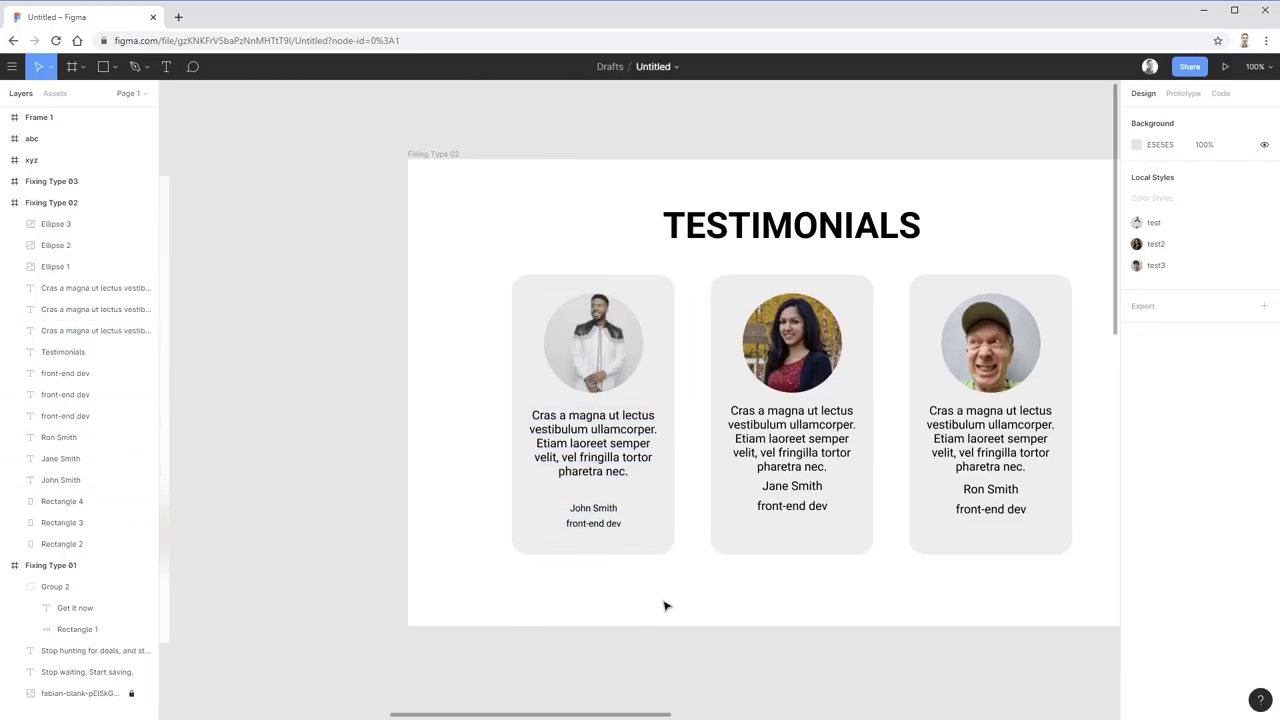
left_click(615, 517)
left_click(615, 532)
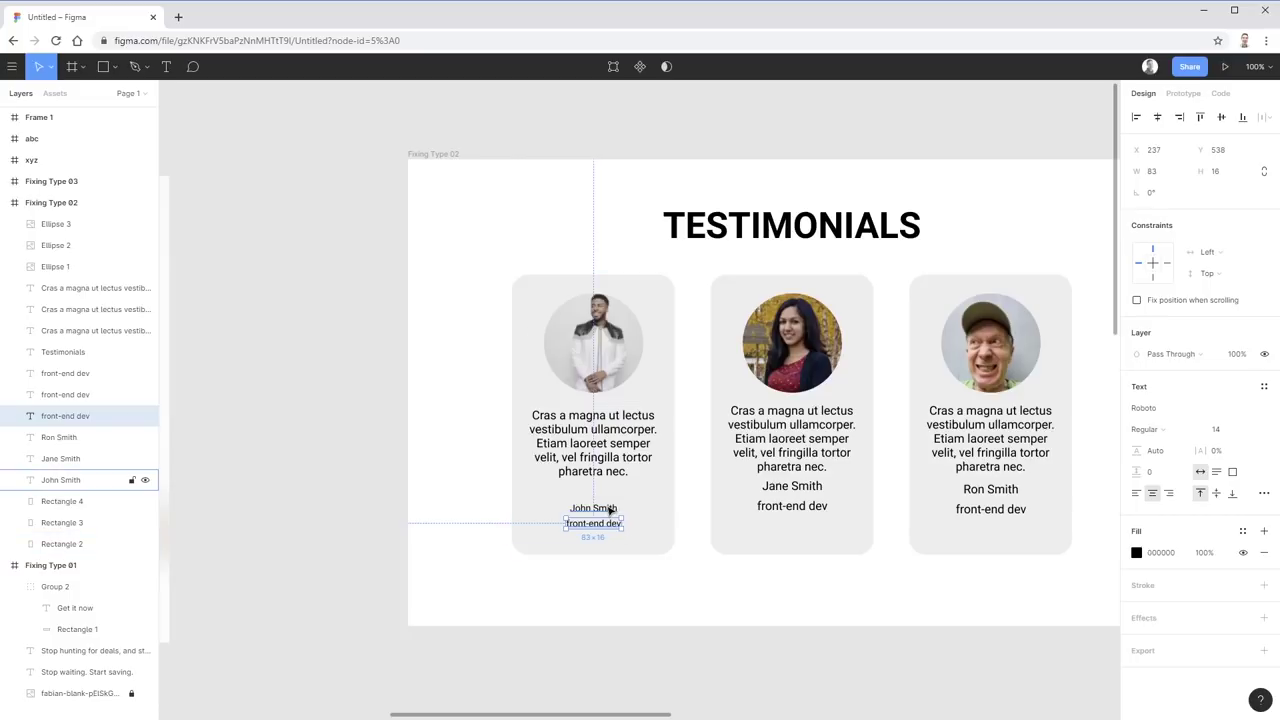
- Set the weight of the person's name in the first testimonial card to Bold
left_click(611, 510)
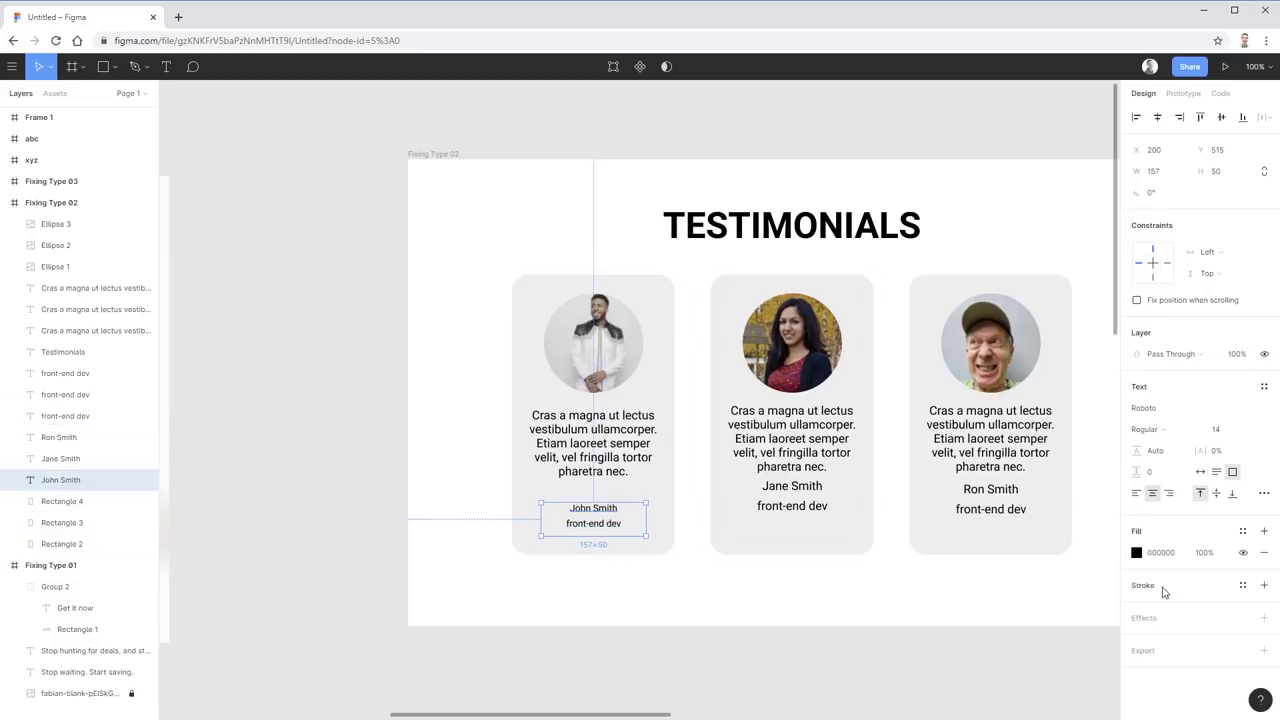
left_click(1184, 432)
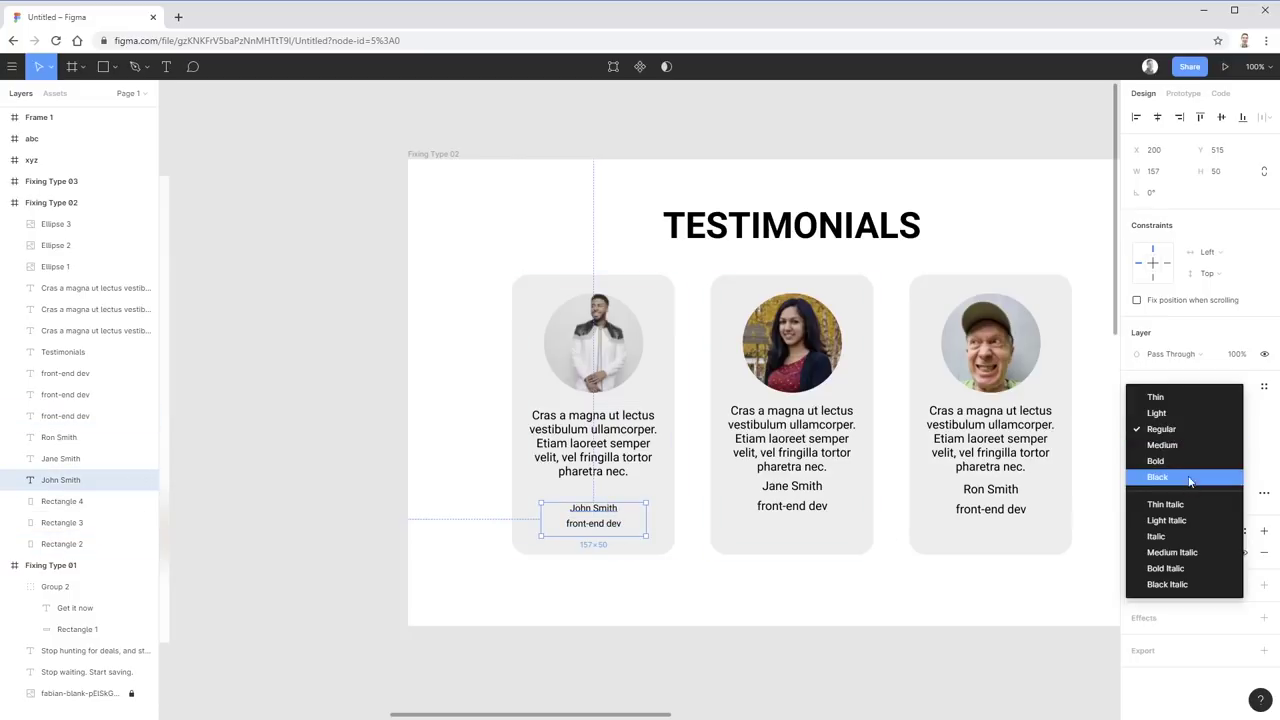
left_click(1185, 461)
left_click(745, 617)
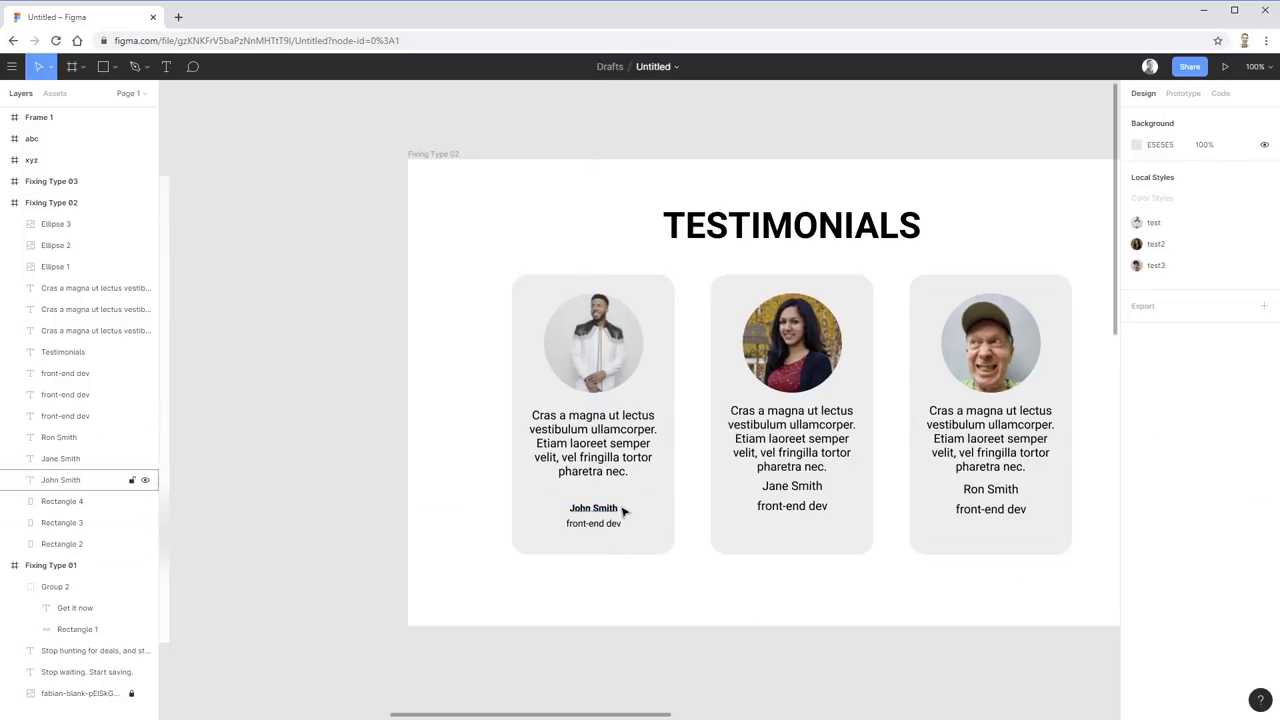
- Examine the first card's quote against its bold name and the regular job title
left_click(634, 457)
left_click(674, 620)
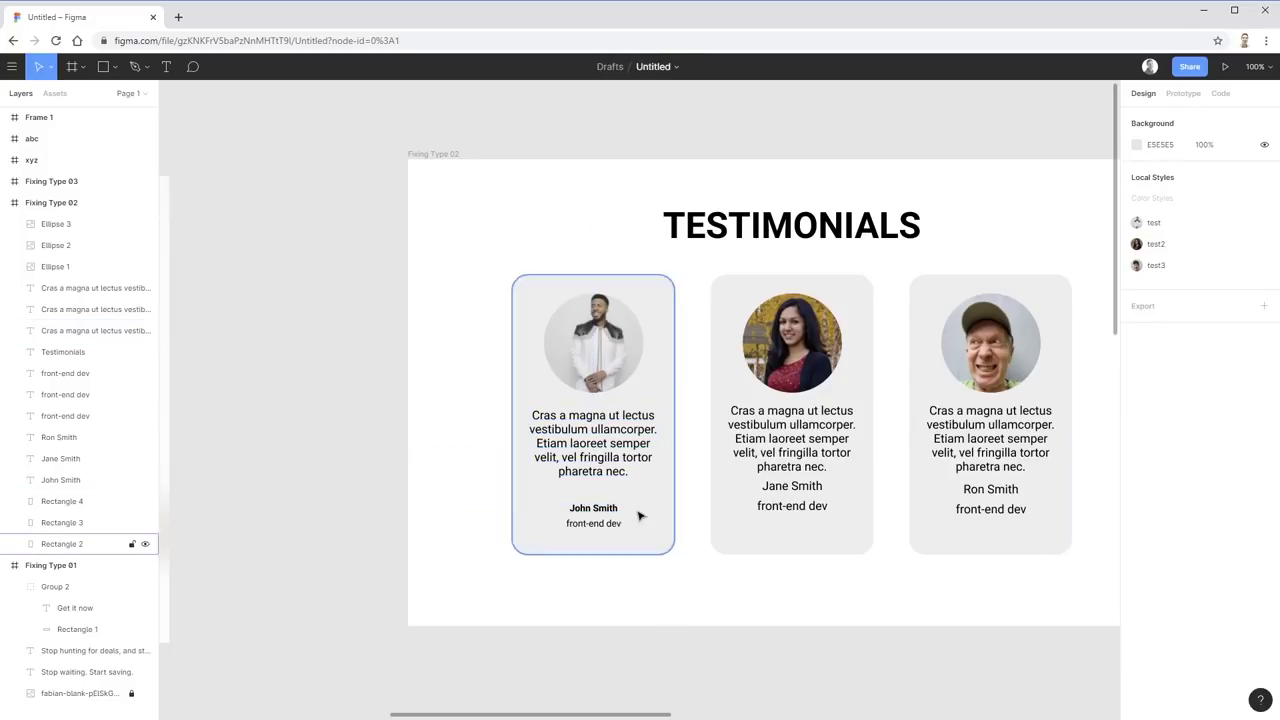
left_click(623, 458)
left_click(744, 630)
left_click(610, 510)
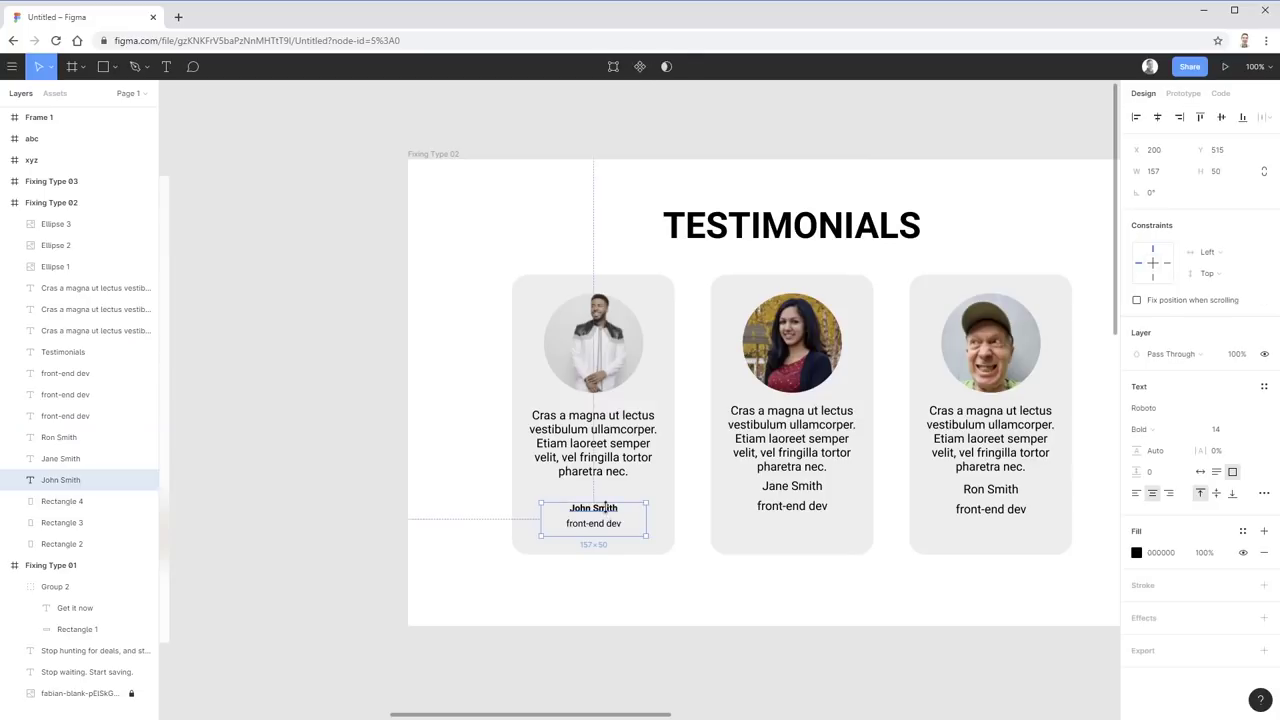
left_click(613, 527)
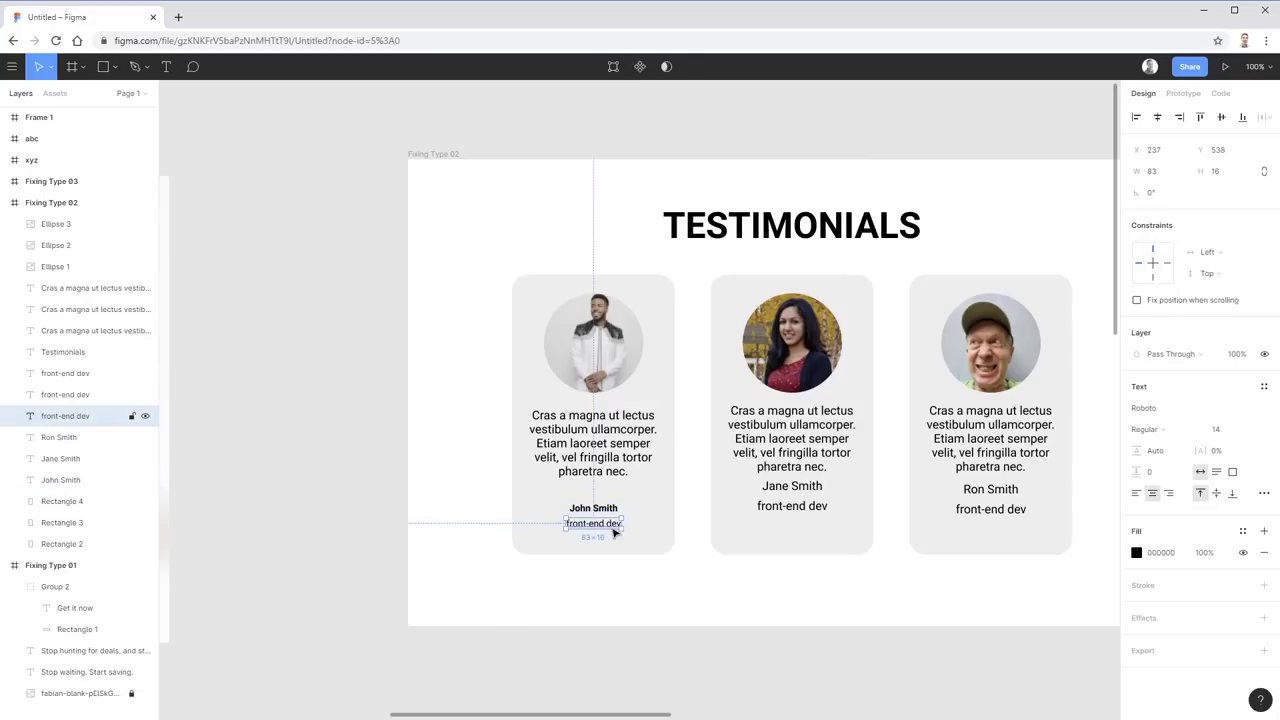
key("Escape")
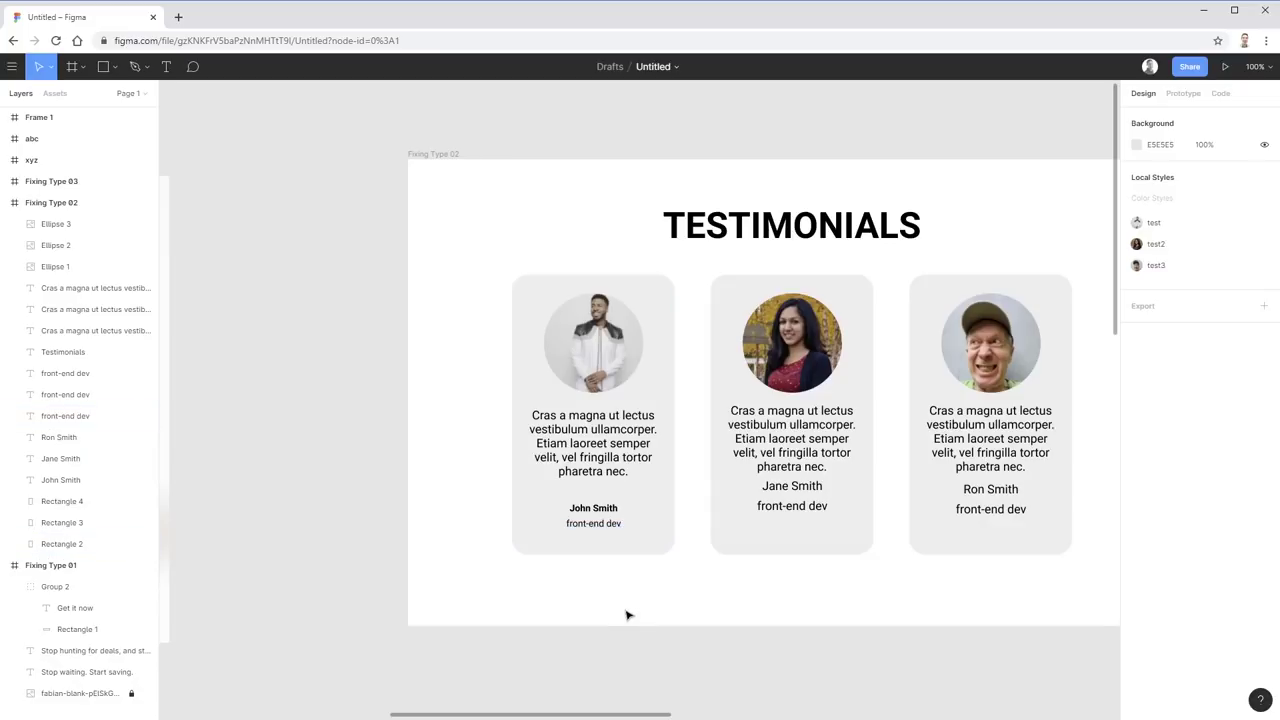
- Undo the bold weight on the first card's name to compare the two versions, and restore it
key("ctrl+z")
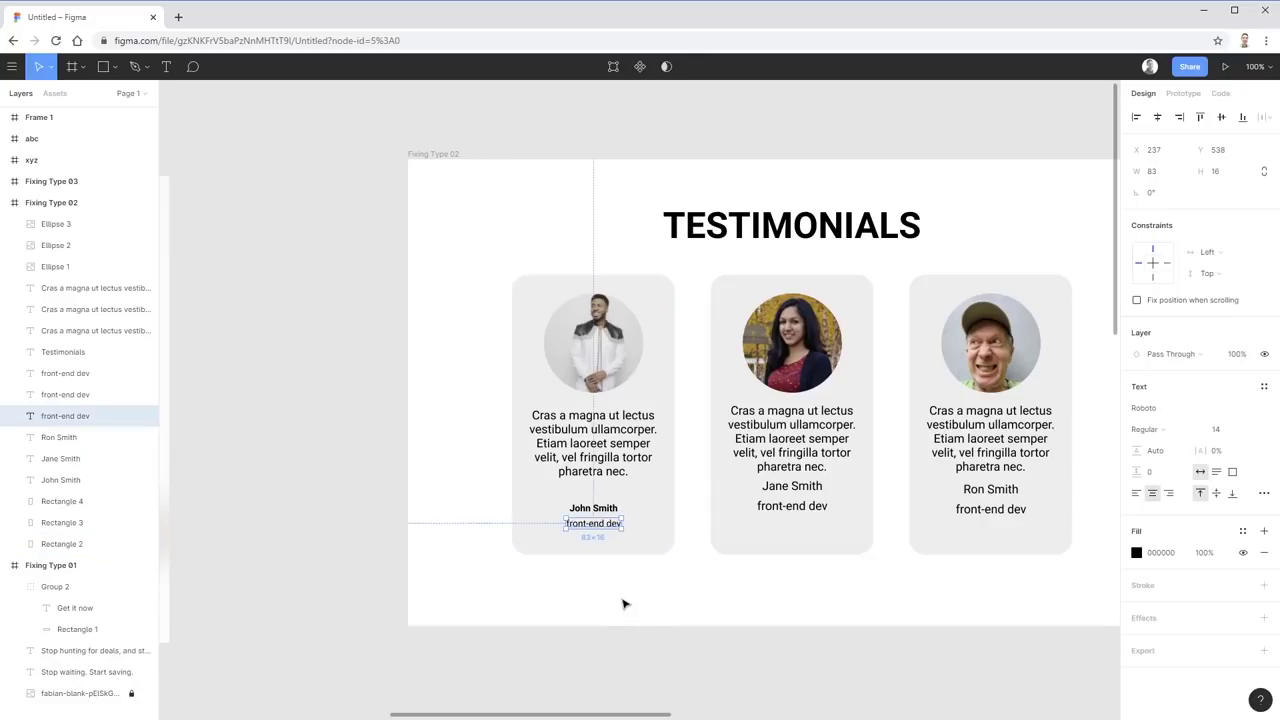
key("ctrl+z")
key("ctrl+z")
key("ctrl+z")
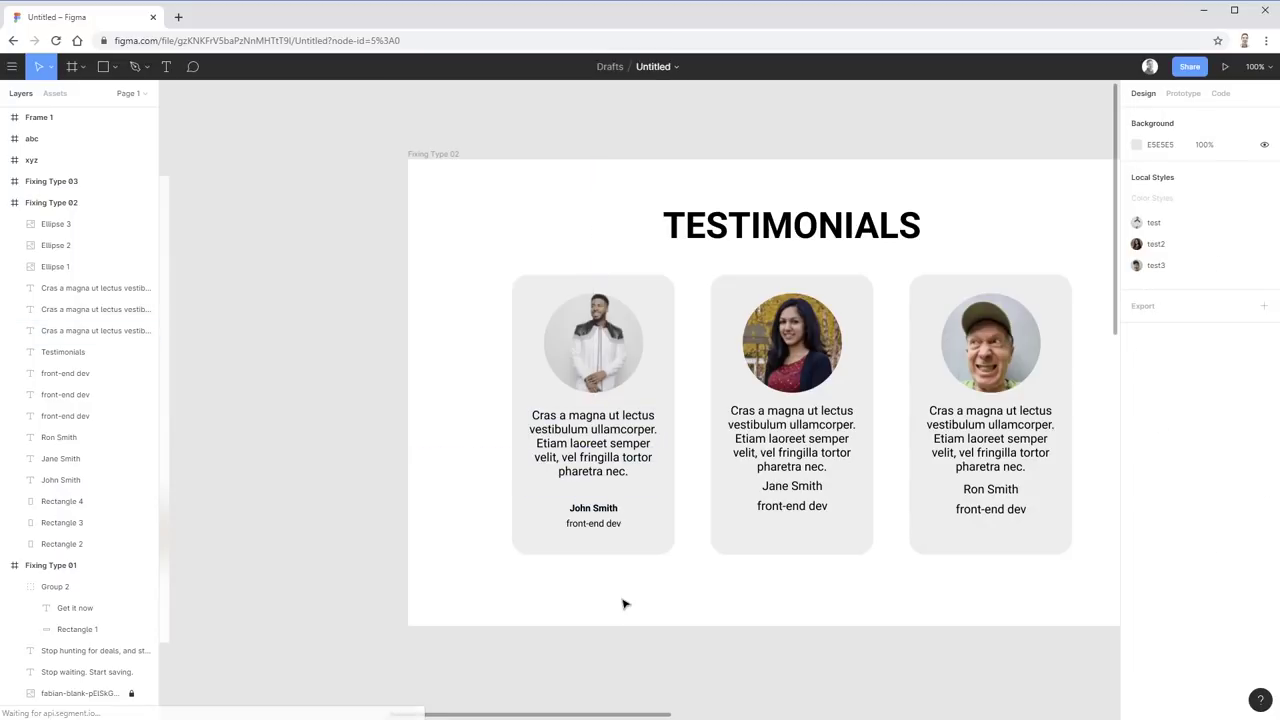
key("ctrl+z")
key("ctrl+z")
key("ctrl+z")
key("ctrl+z")
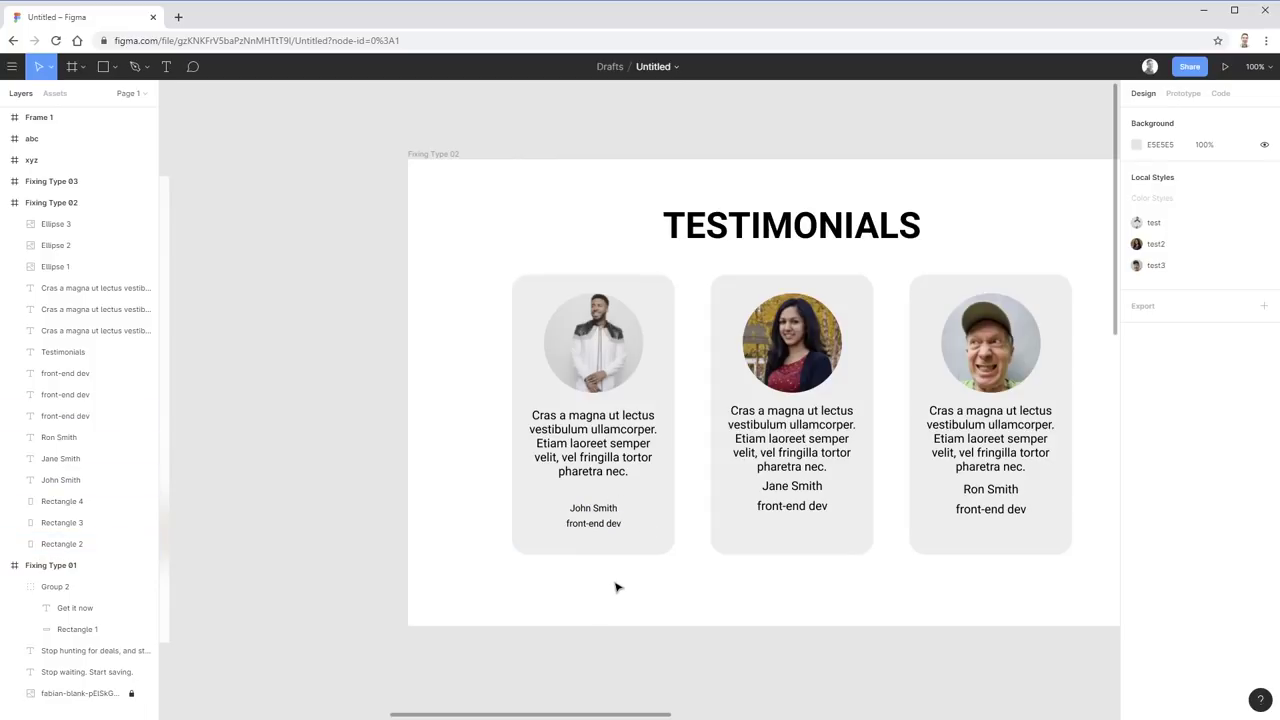
key("ctrl+shift+z")
key("Escape")
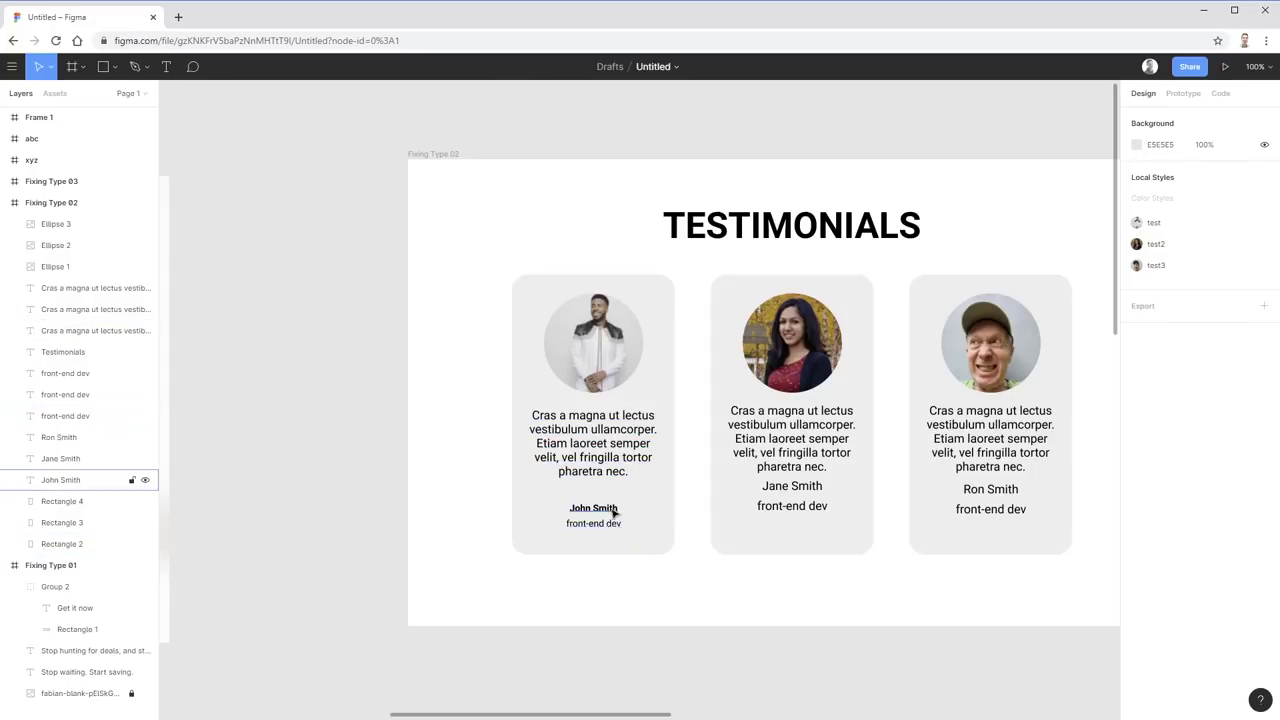
- Move the second card's name and job title down, away from the quote, and set their font size to 14
left_click(791, 506)
left_click(811, 487, "shift")
left_click_drag(811, 487, 808, 508)
left_click(1232, 484)
type("16")
key("Return")
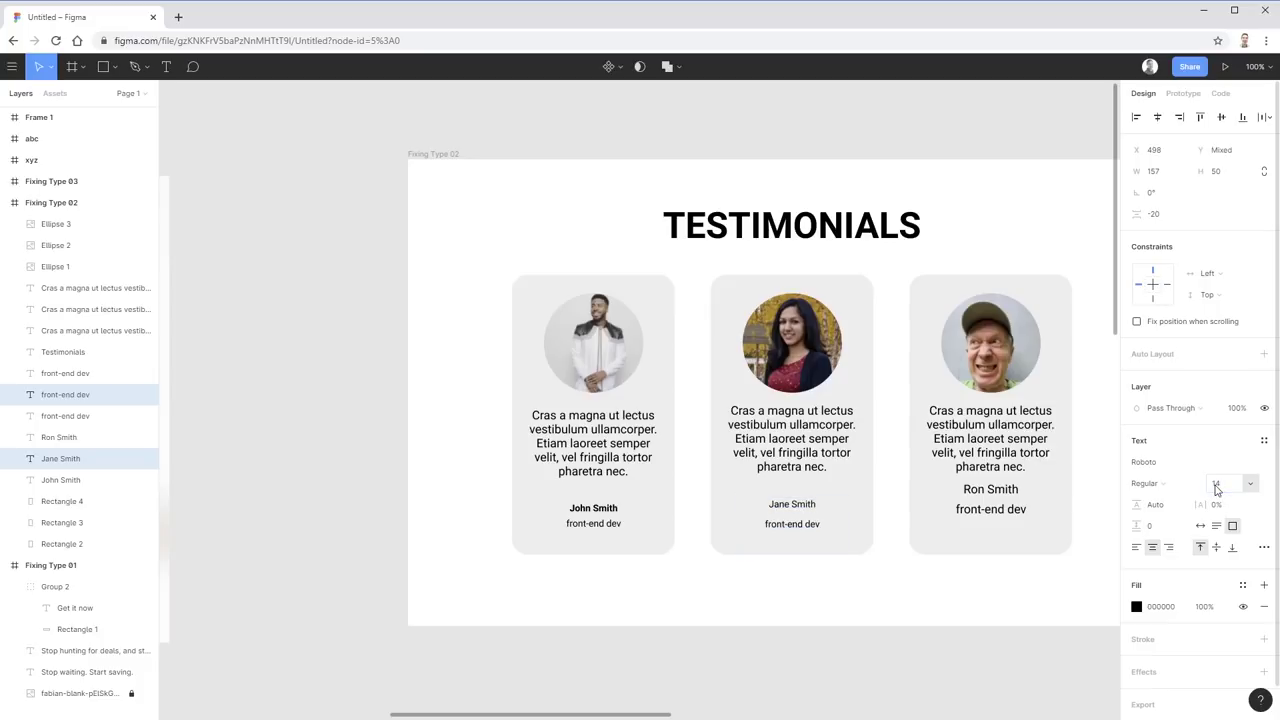
left_click(944, 695)
- Set the second card's name to Bold and move it down level with the first card's name
left_click(800, 510)
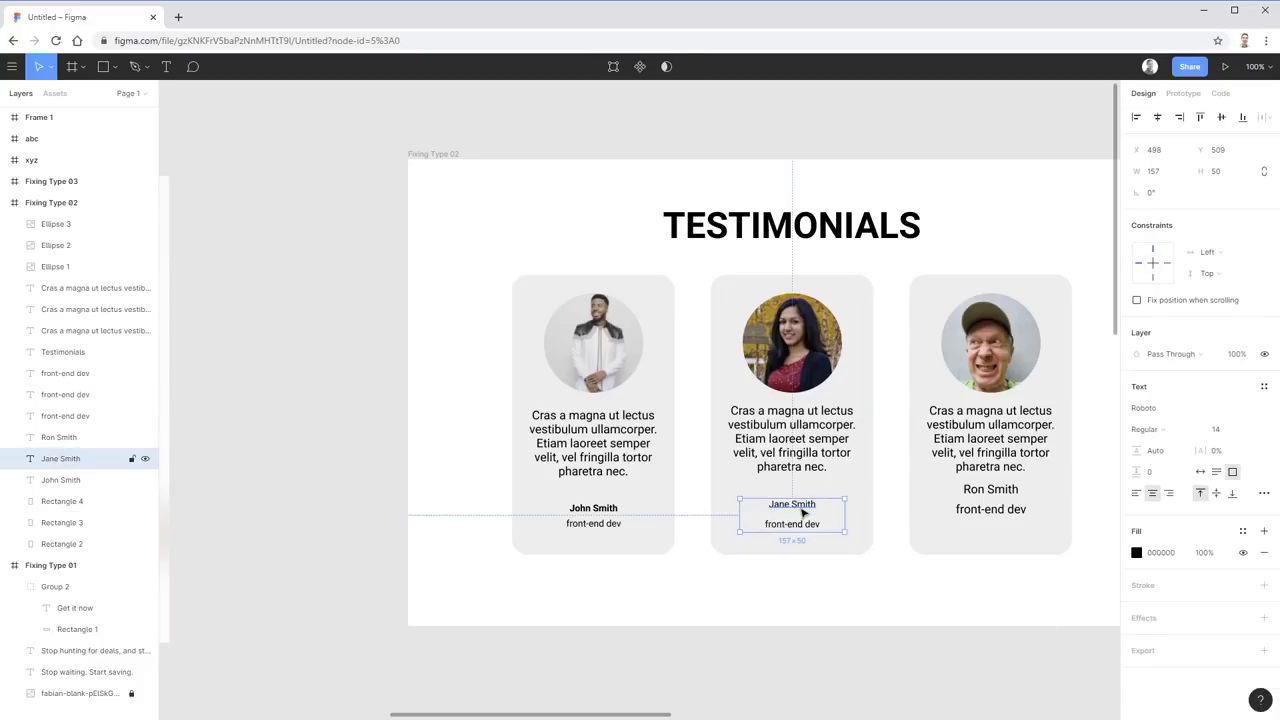
left_click(1194, 436)
left_click(1156, 461)
left_click(871, 640)
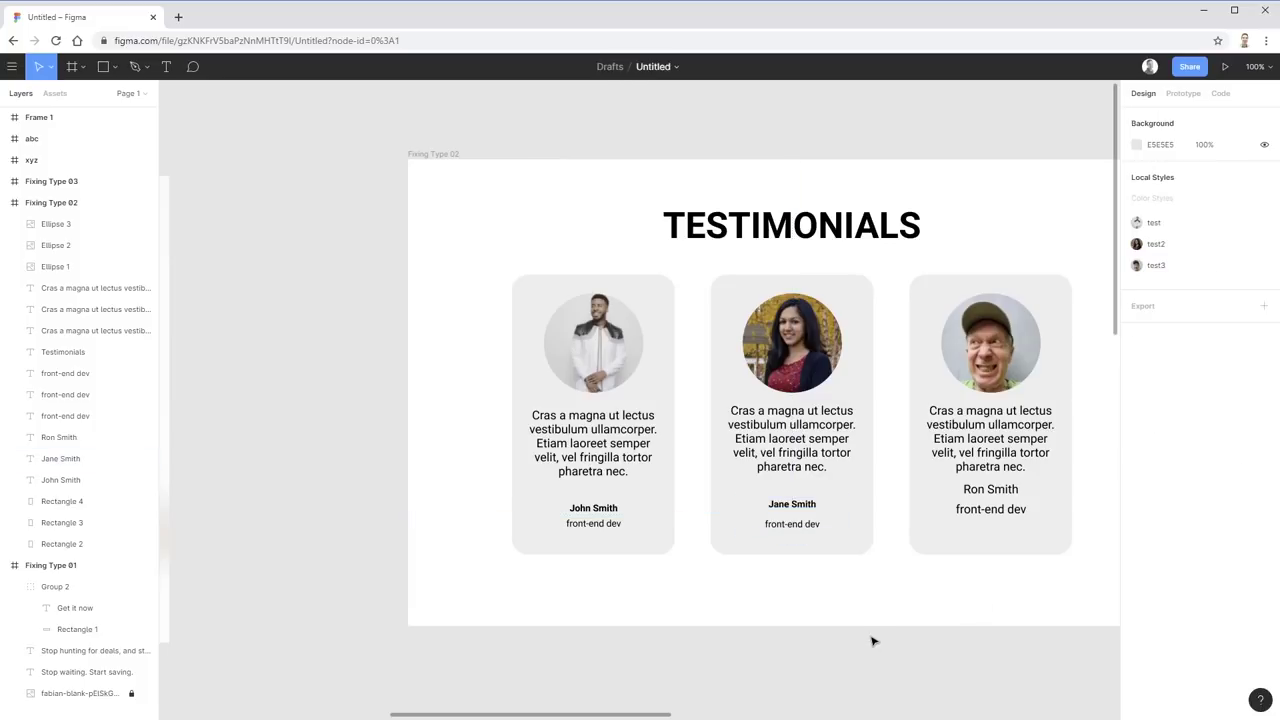
left_click_drag(820, 512, 815, 512)
left_click(903, 651)
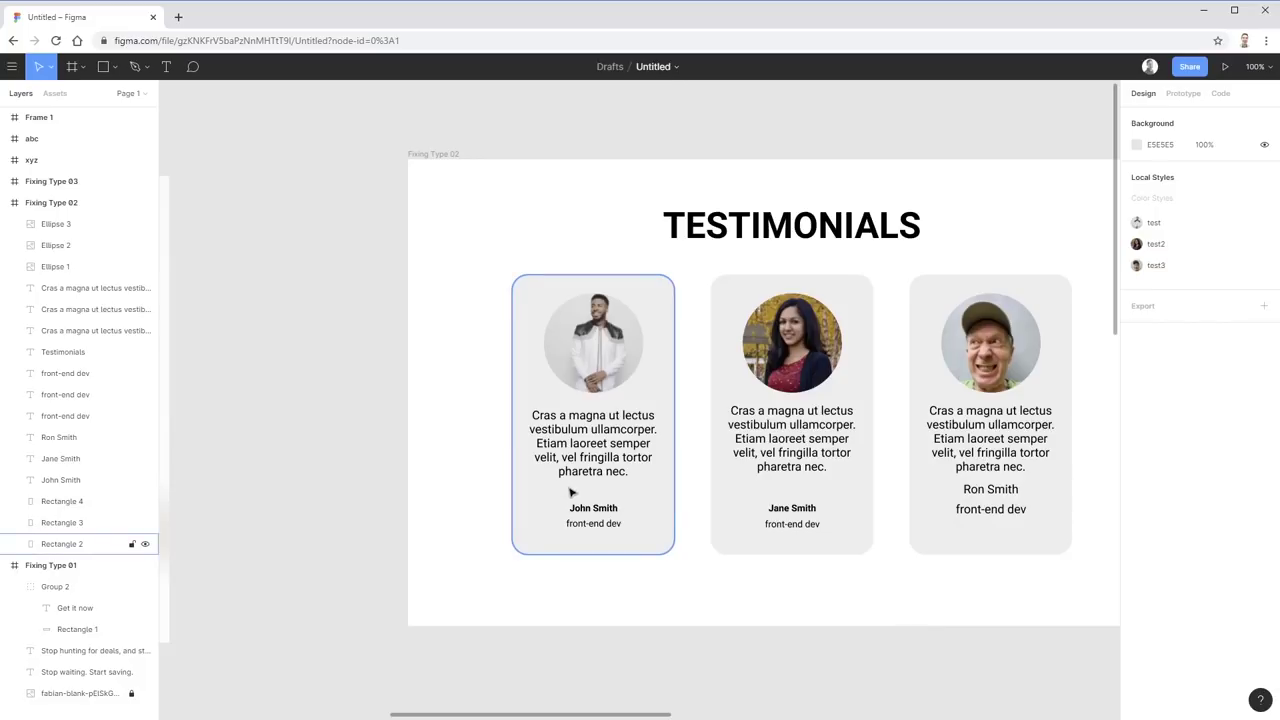
- Move the third card's name and job title down, away from the quote, and set the name to Bold
left_click(1008, 510)
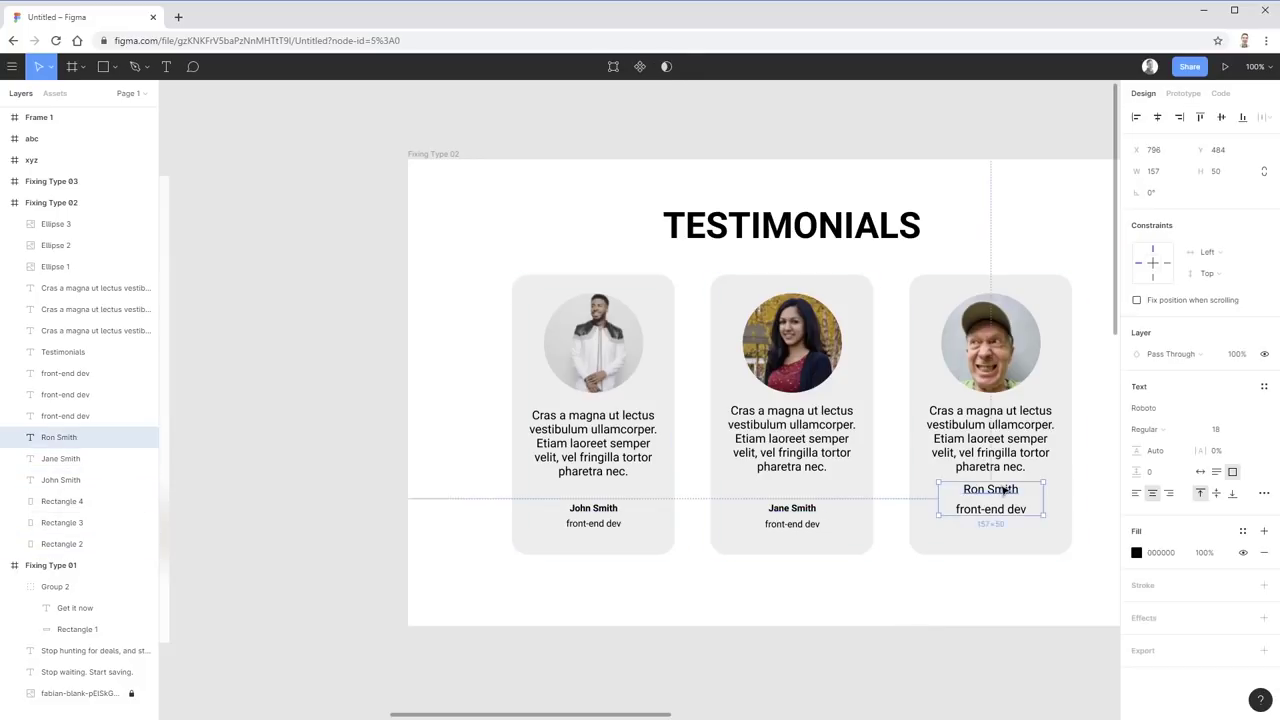
left_click(1012, 512, "shift")
left_click_drag(1012, 512, 1017, 531)
key("Escape")
left_click(1006, 520)
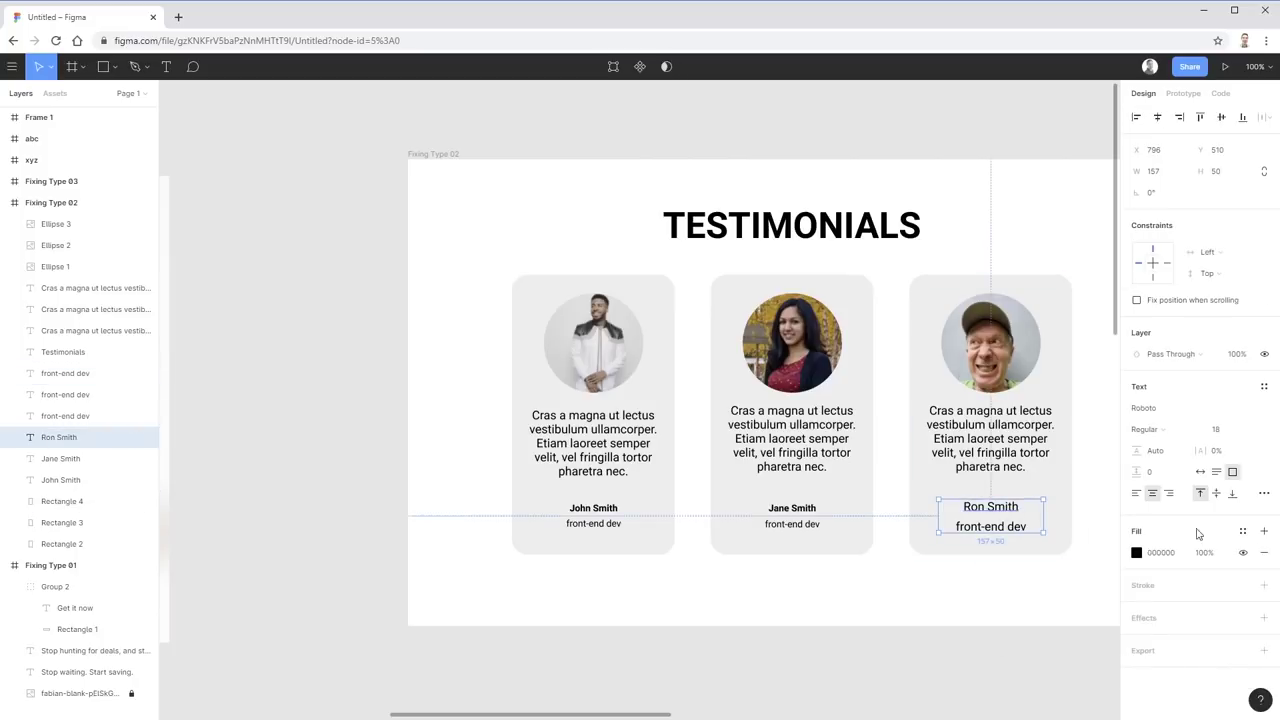
left_click(1186, 432)
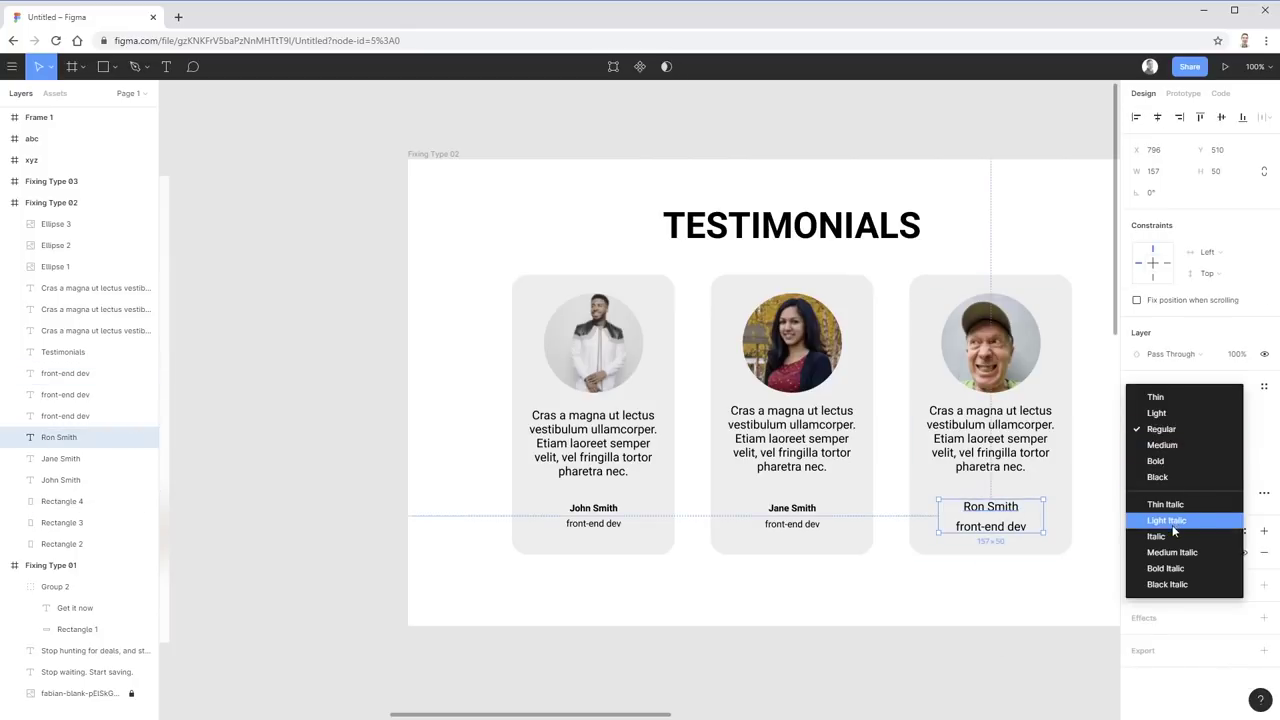
left_click(1181, 464)
left_click(1031, 600)
- Set the third card's name and job title to font size 14 and line the name up with the other cards' names
left_click(990, 526)
left_click(990, 506, "shift")
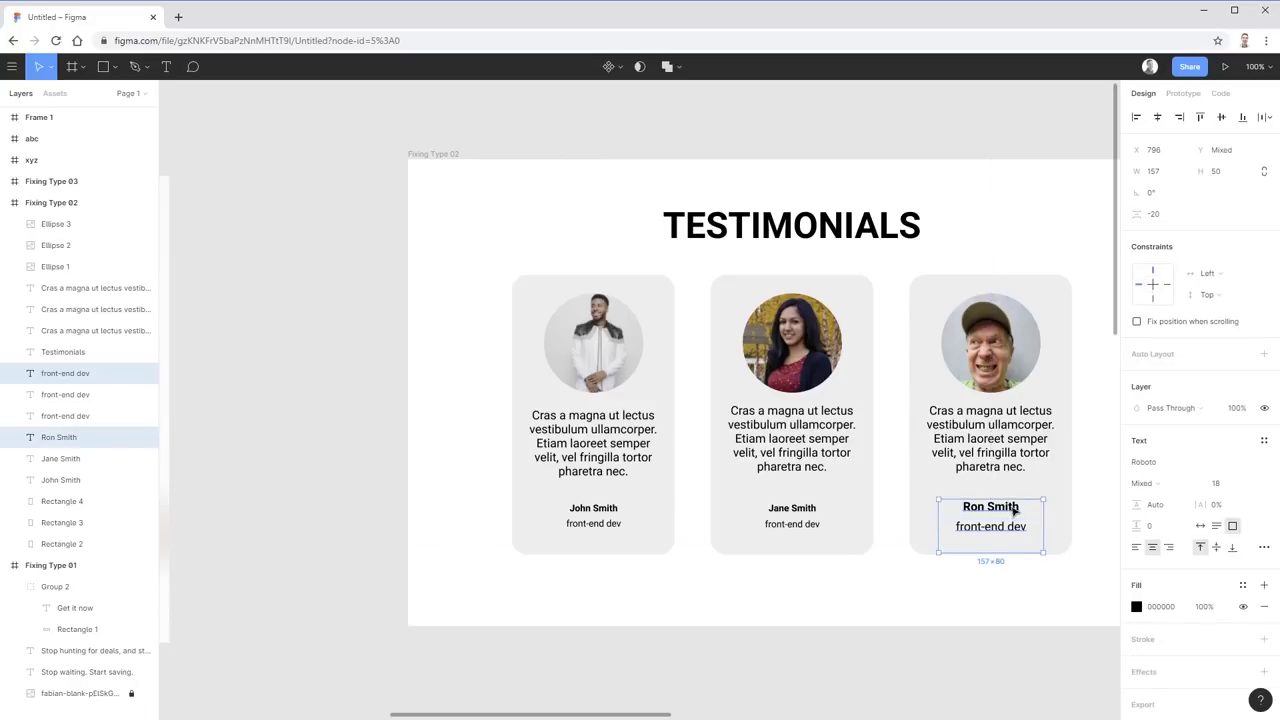
left_click(1228, 486)
type("14")
key("Return")
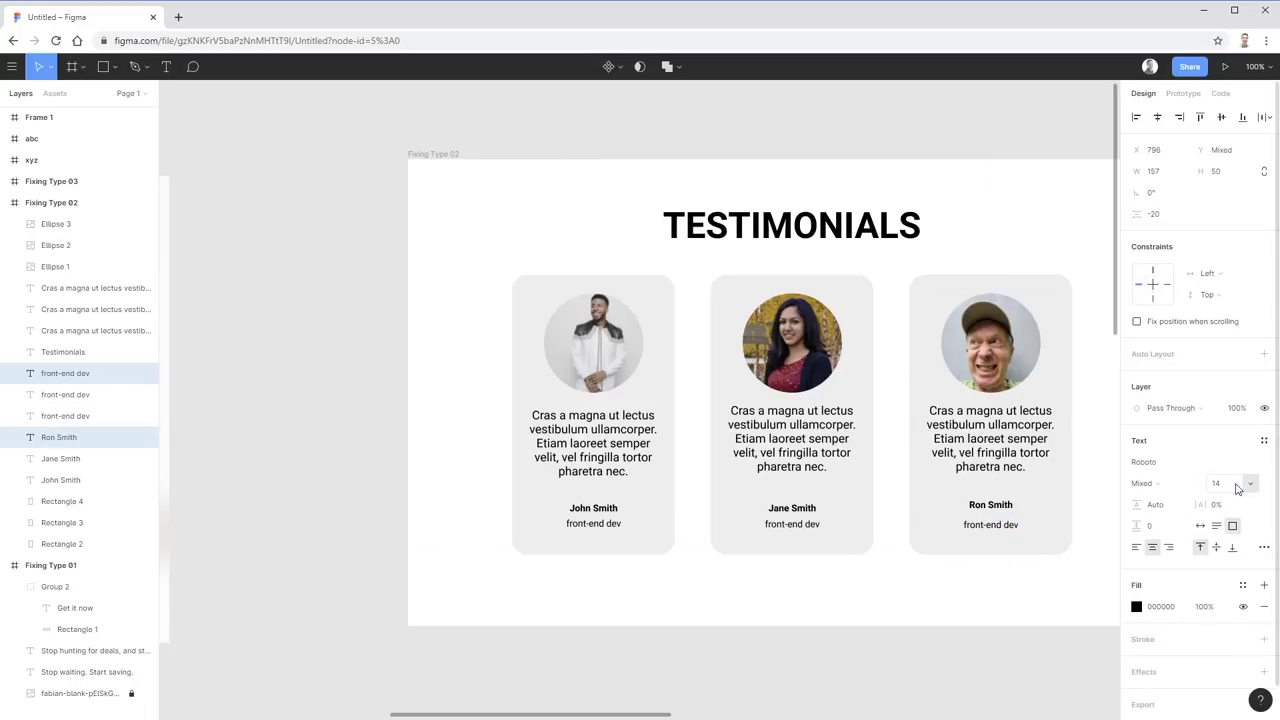
left_click(934, 591)
left_click_drag(993, 509, 1010, 536)
left_click(991, 597)
left_click(991, 597)
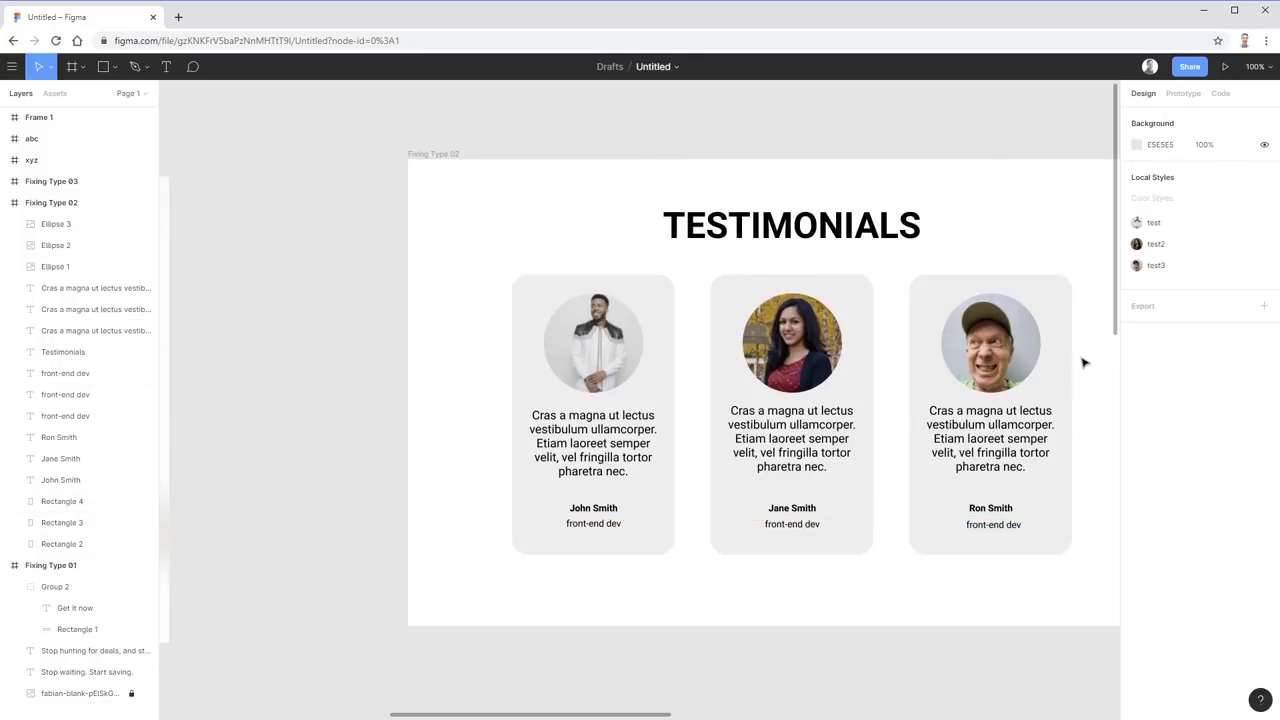
- Lighten the text fill of the first card's quote to dark grey 353535
left_click_drag(586, 434, 585, 437)
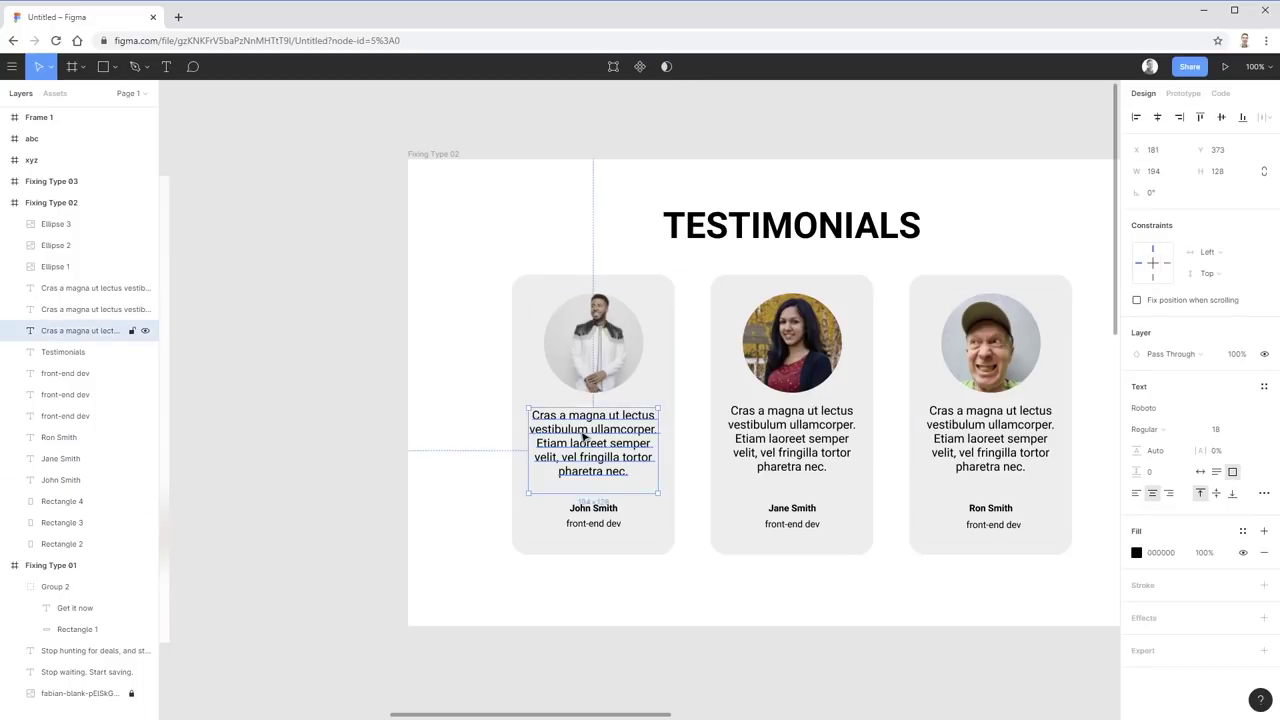
left_click(610, 514)
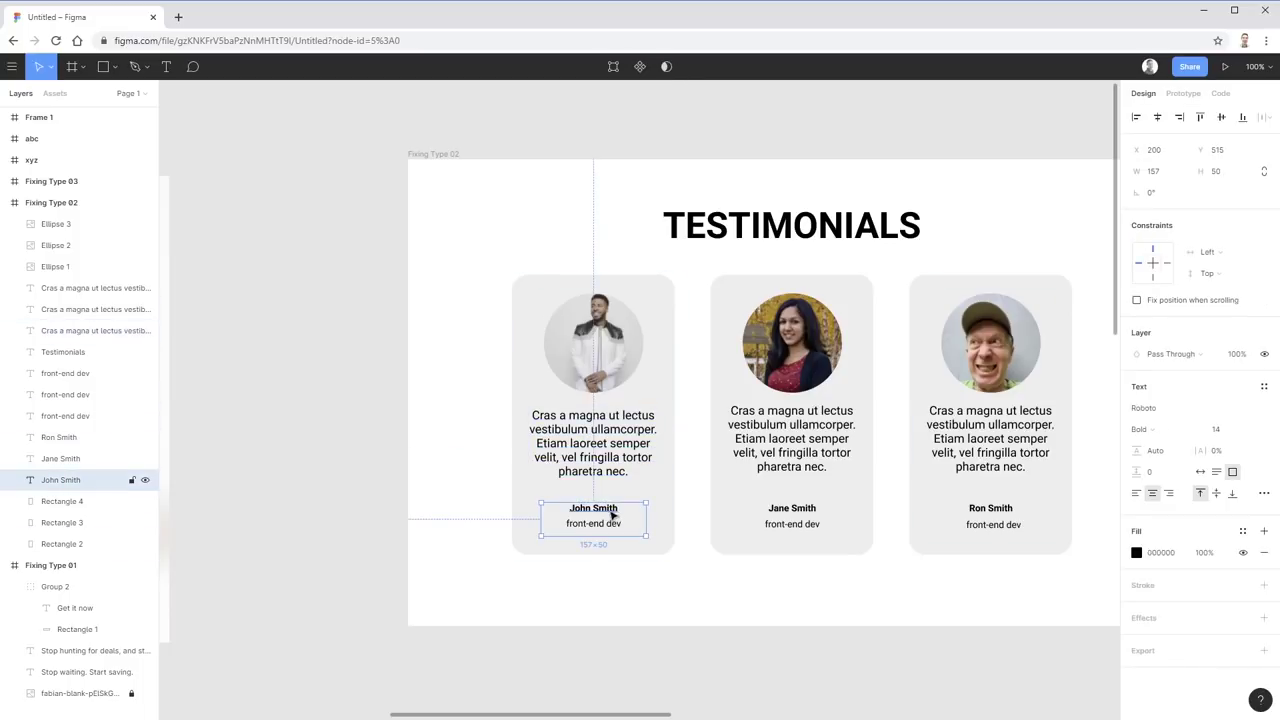
left_click(604, 622)
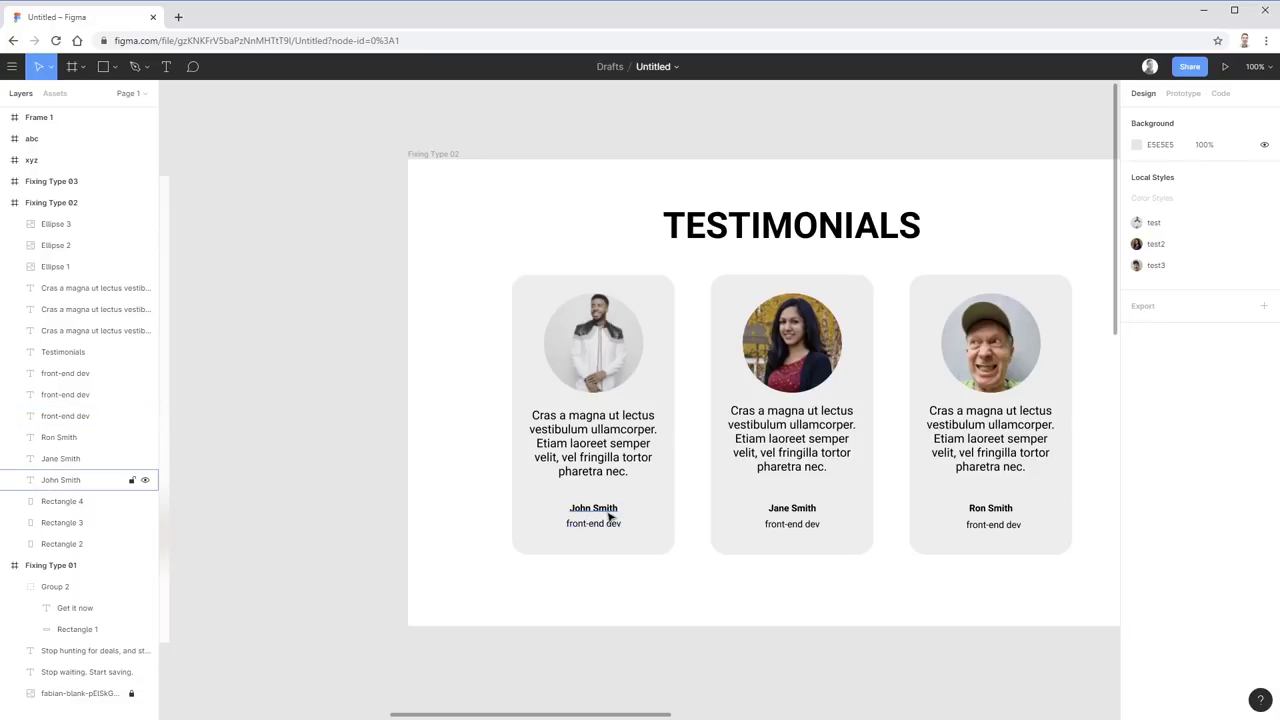
left_click(640, 448)
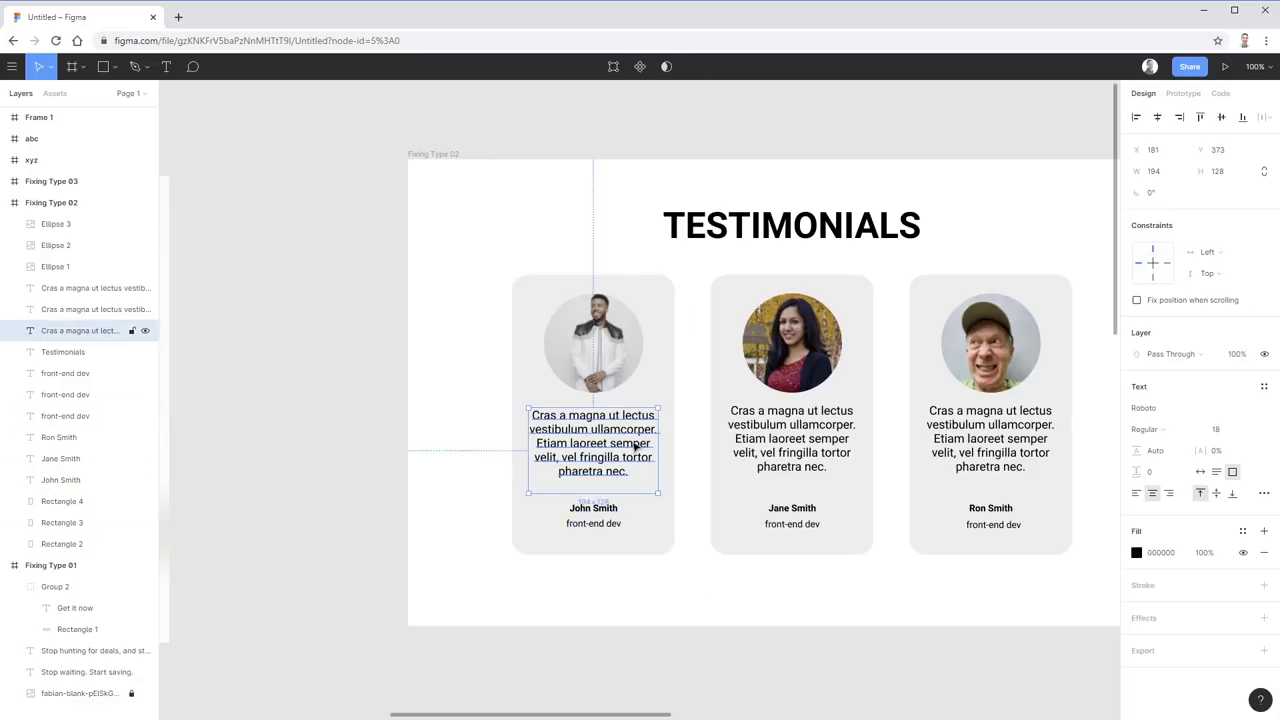
left_click(1137, 553)
left_click_drag(1003, 531, 961, 515)
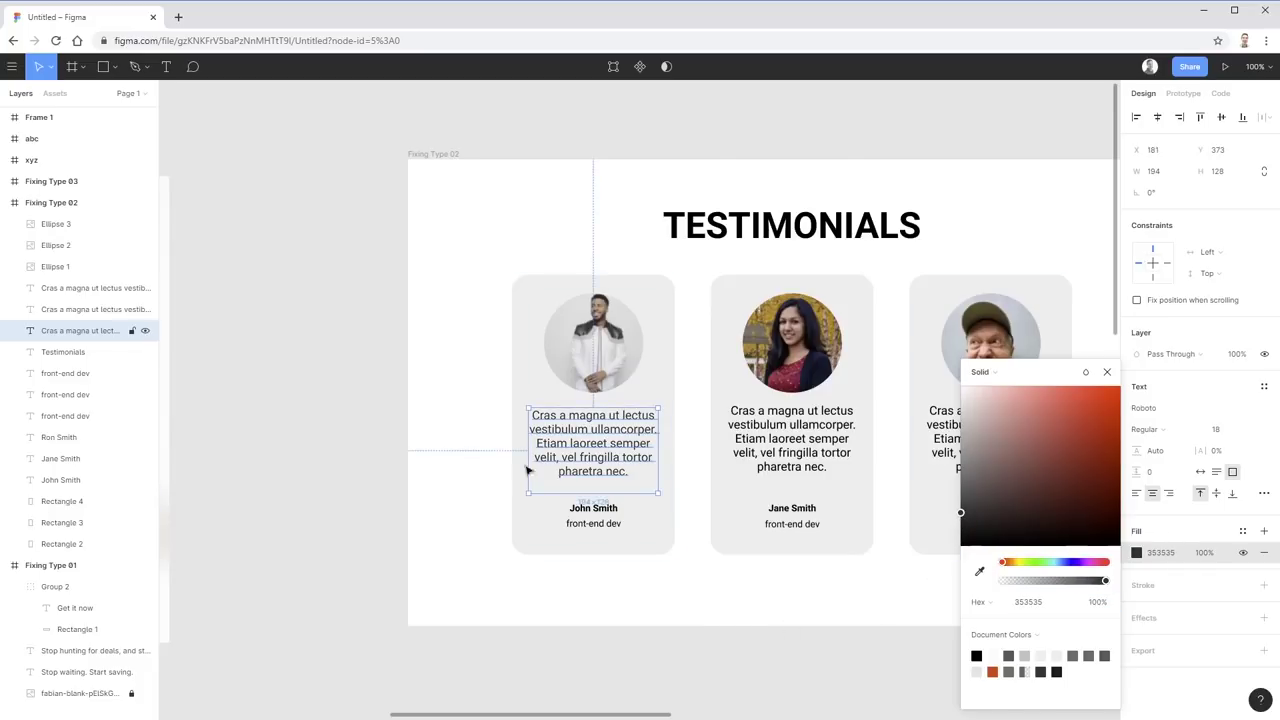
left_click(454, 485)
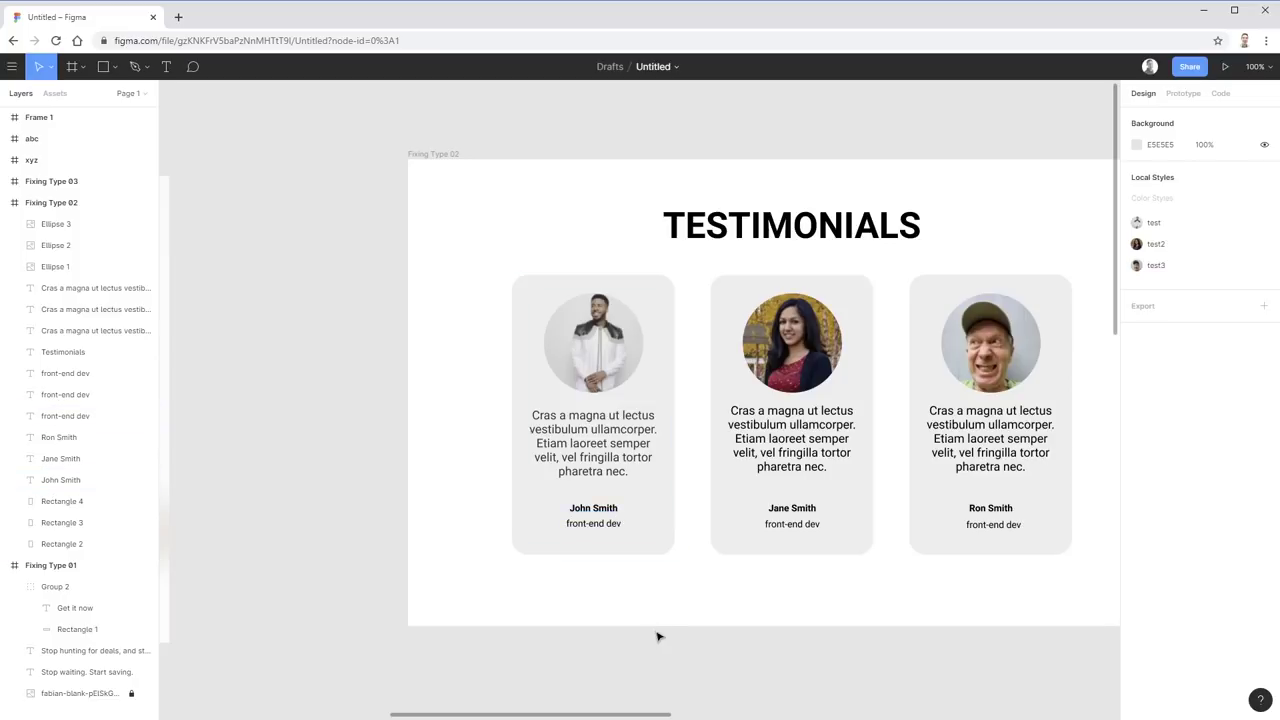
- Set the text fill of the first card's name and job title to mid grey 7A7A7A
left_click(605, 525)
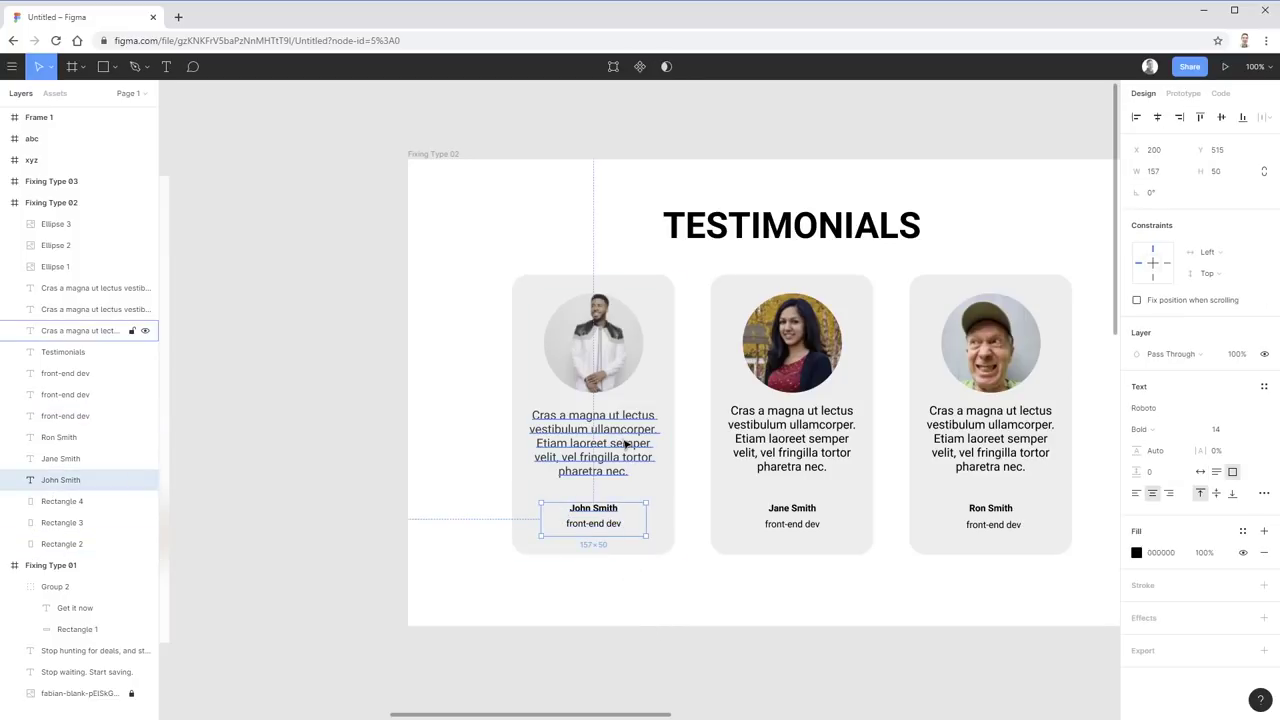
left_click(612, 521, "shift")
left_click(1136, 553)
left_click_drag(990, 500, 920, 478)
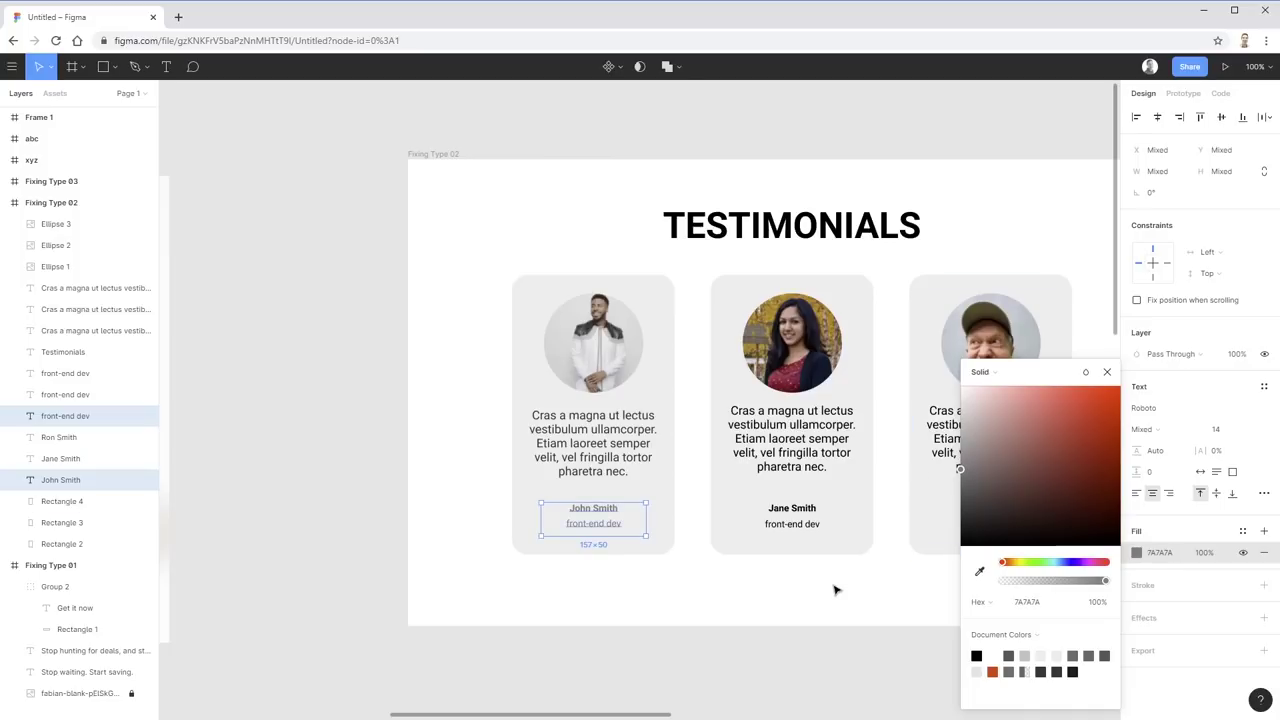
left_click(835, 590)
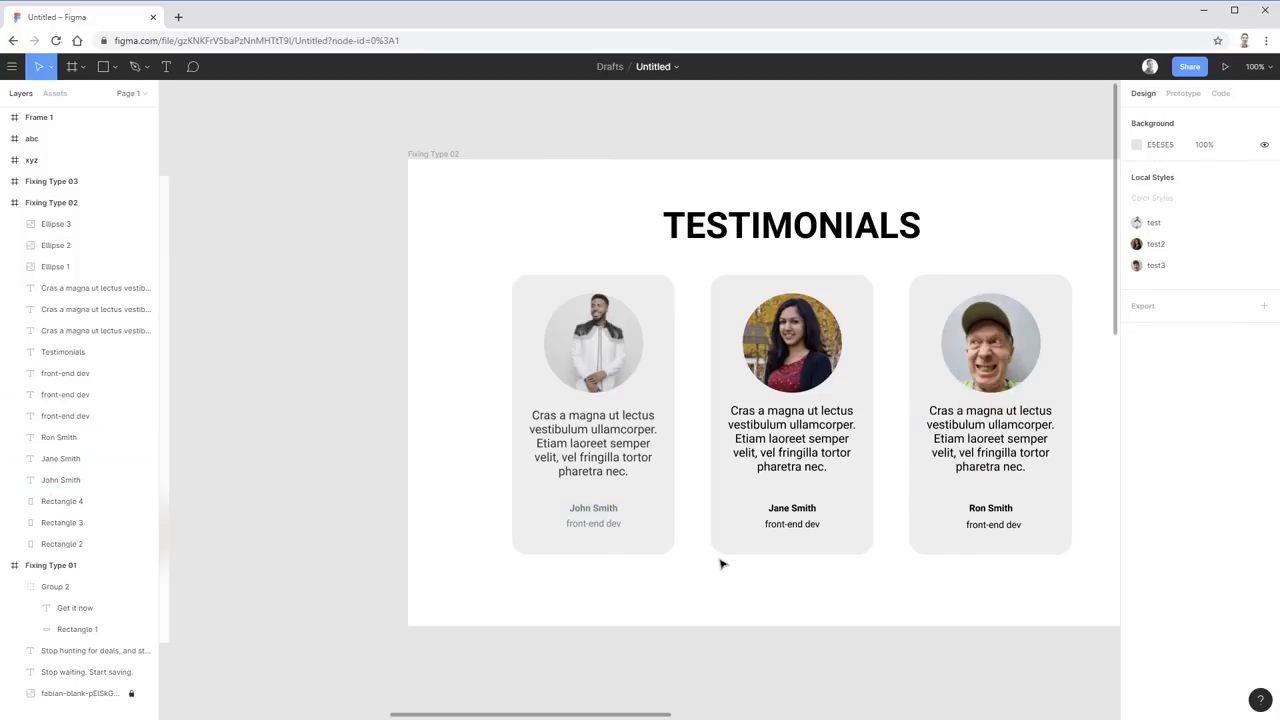
- Set the second card's name and job title and the third card's name to grey 7A7A7A, sampled from the first card's text
left_click(778, 509)
left_click(792, 524, "shift")
left_click(990, 508, "shift")
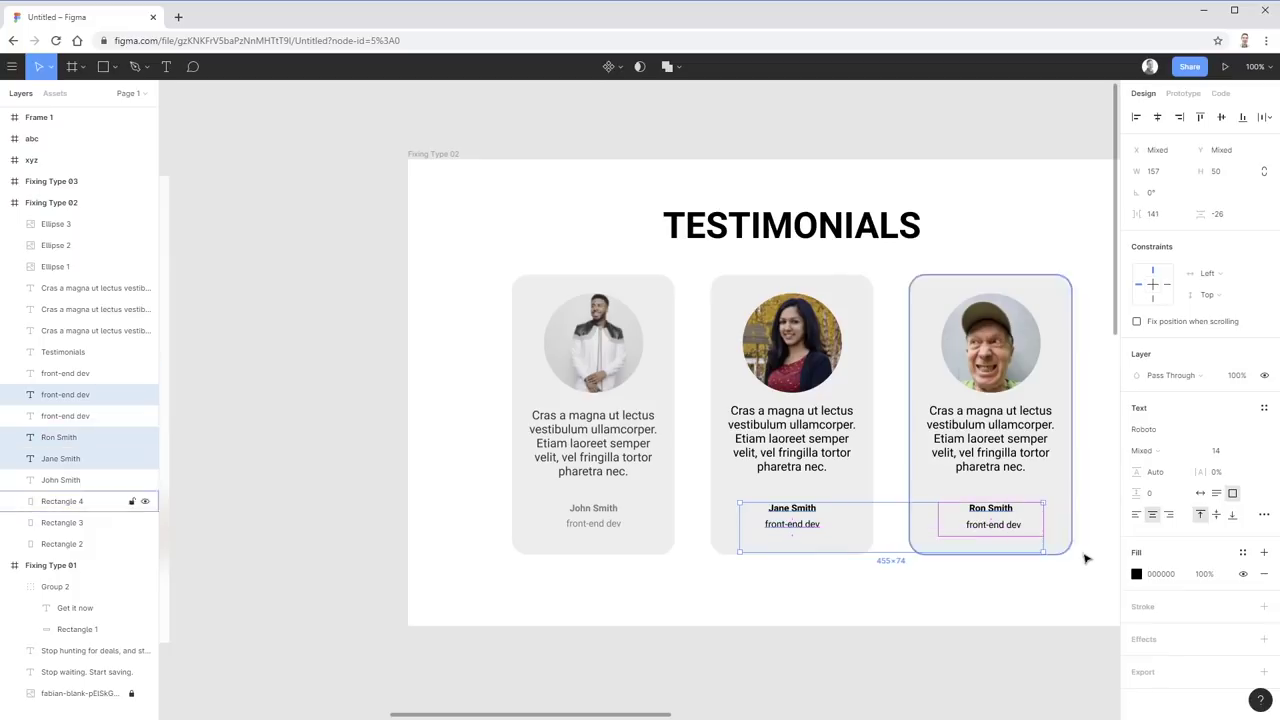
left_click(1136, 573)
left_click(979, 571)
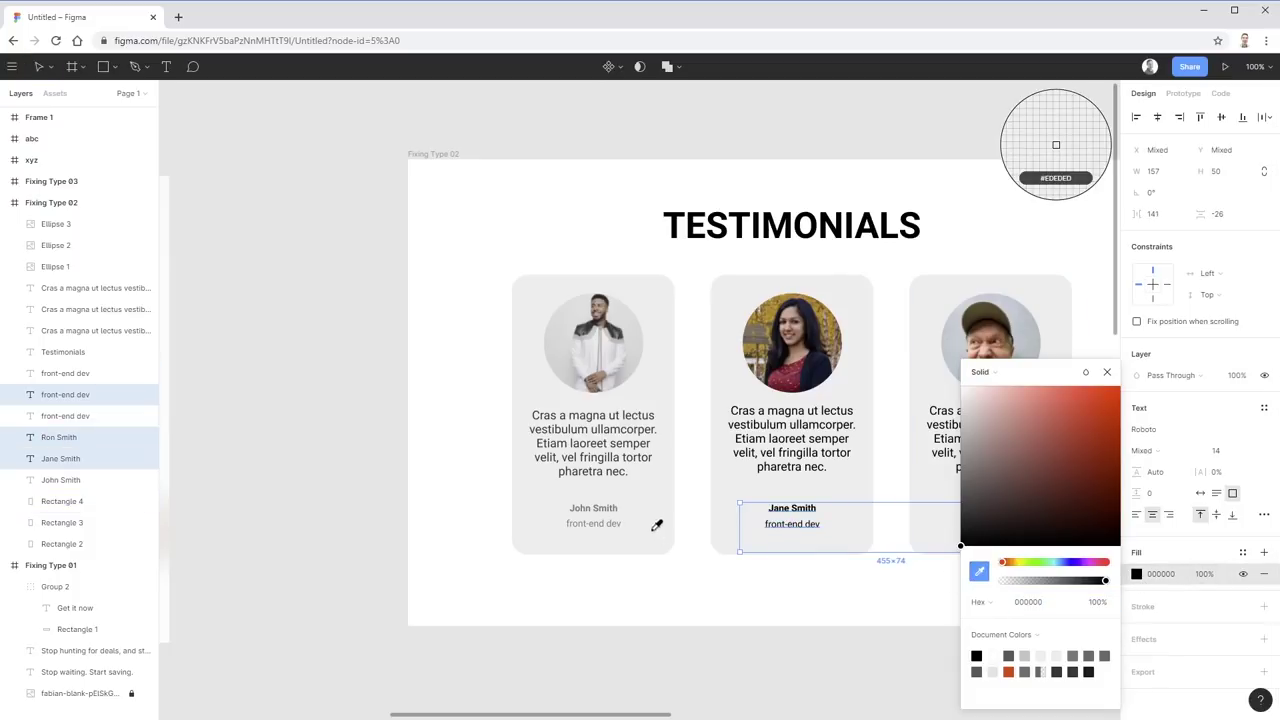
left_click(611, 503)
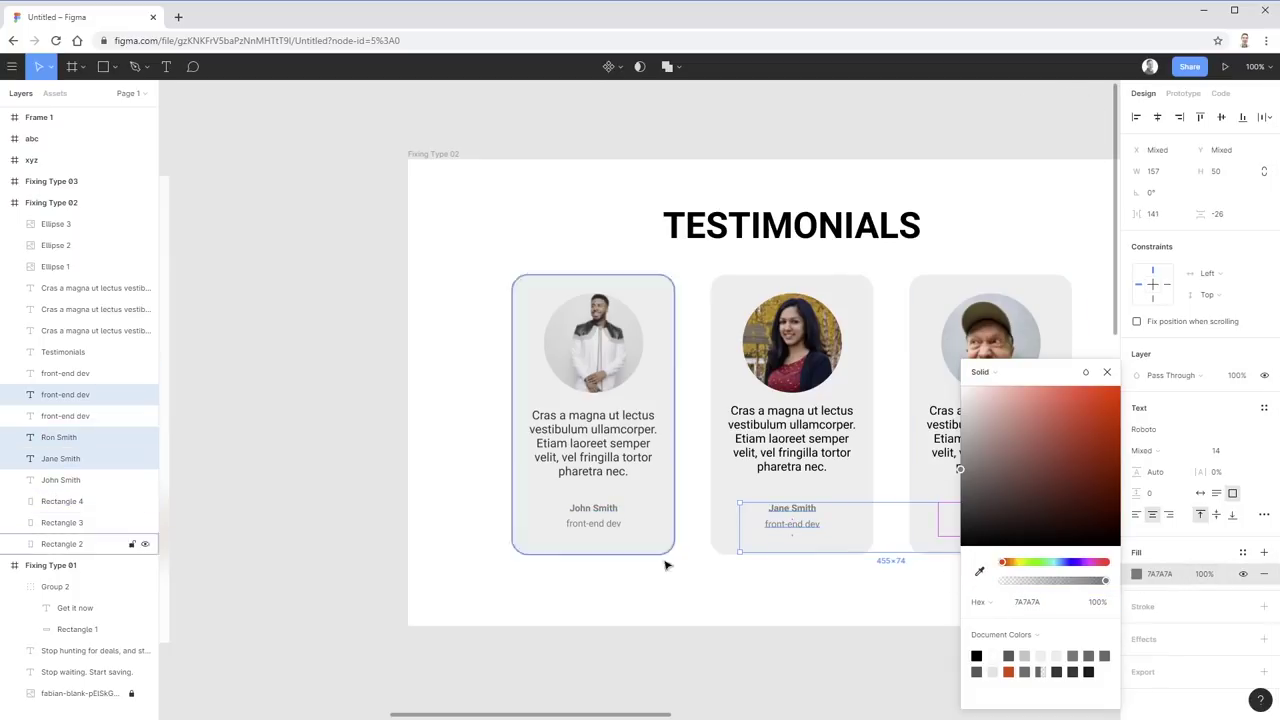
left_click(1106, 373)
left_click(860, 611)
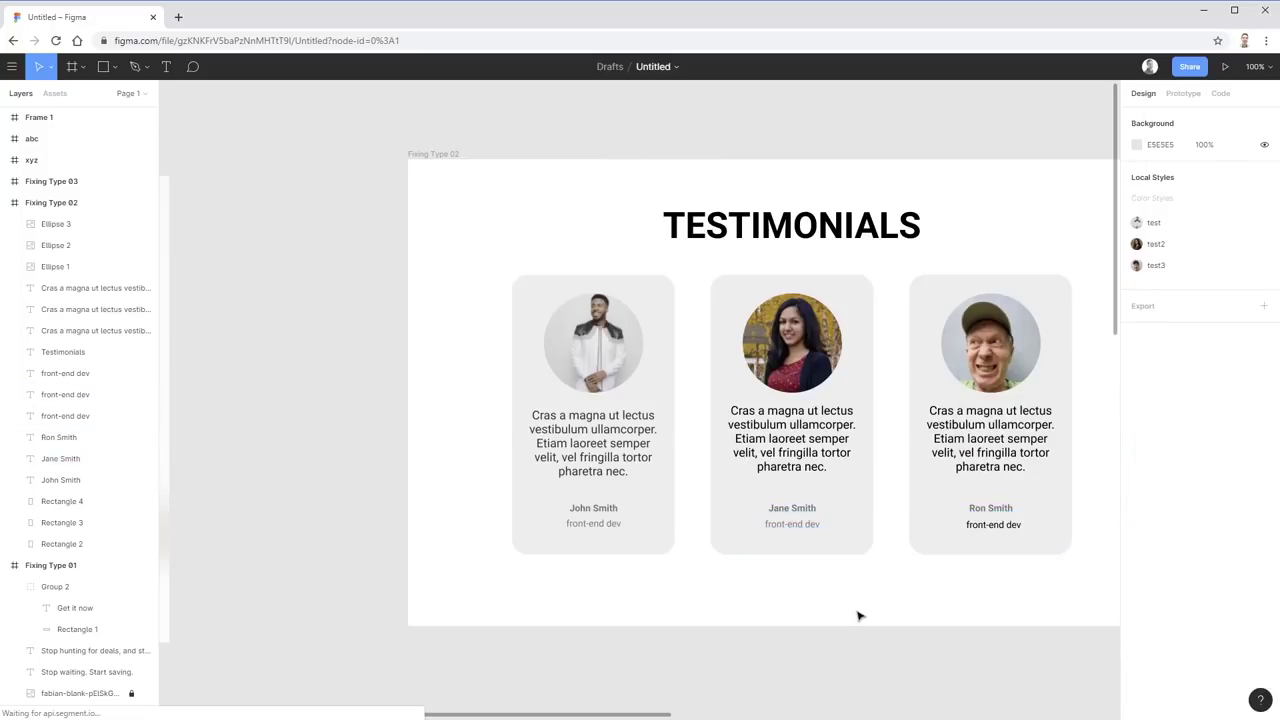
- Set the text fill of the third card's job title to the grey 7A7A7A sampled from the second card's name
left_click(1000, 526)
left_click(1136, 553)
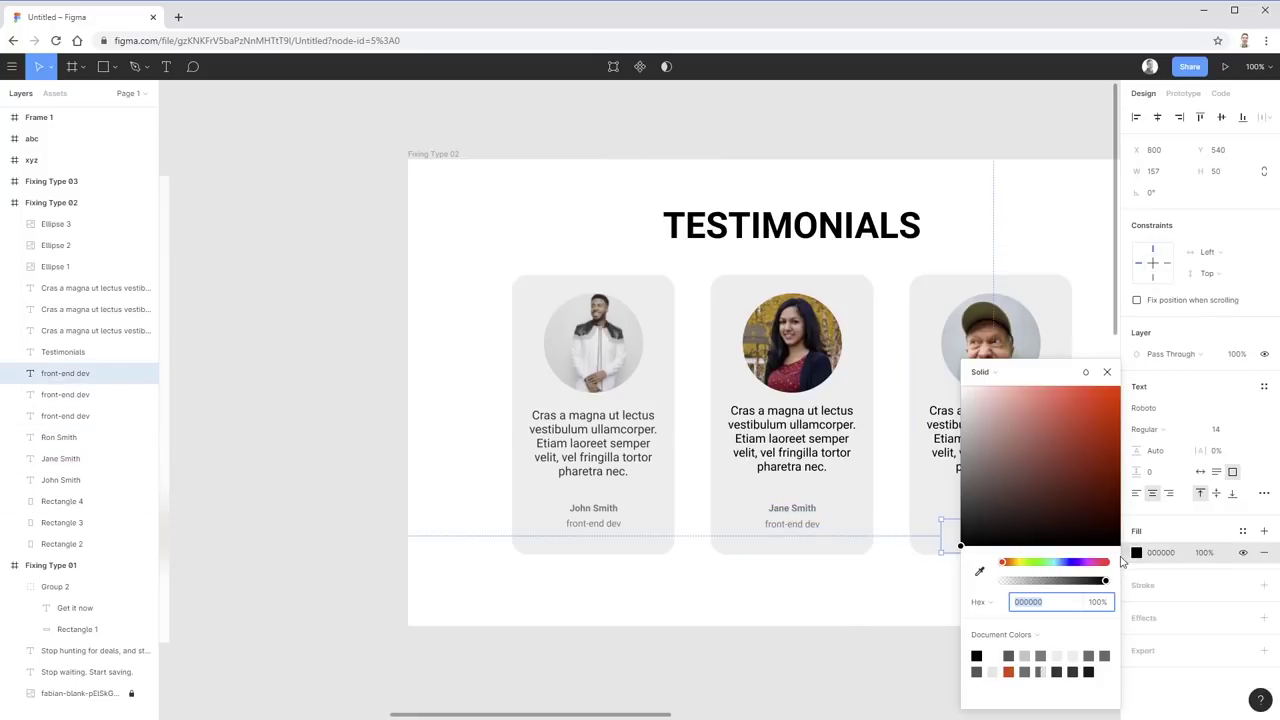
left_click(979, 571)
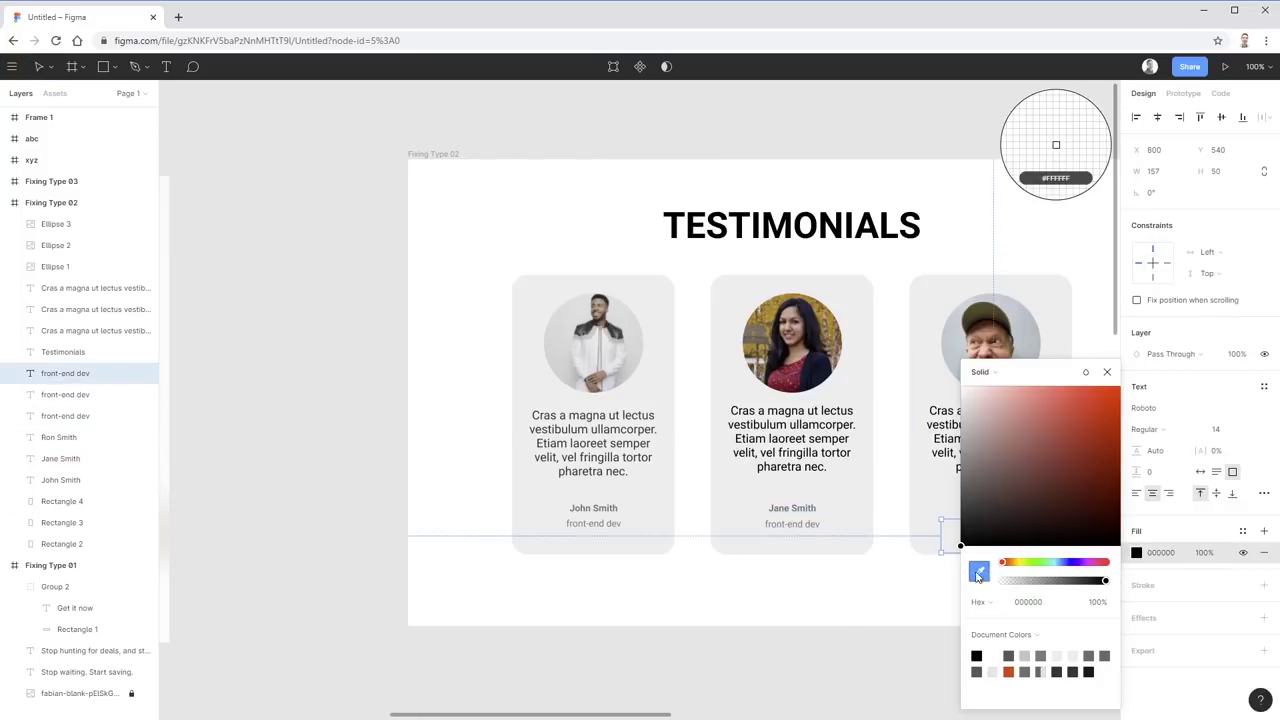
left_click(803, 502)
left_click(1106, 372)
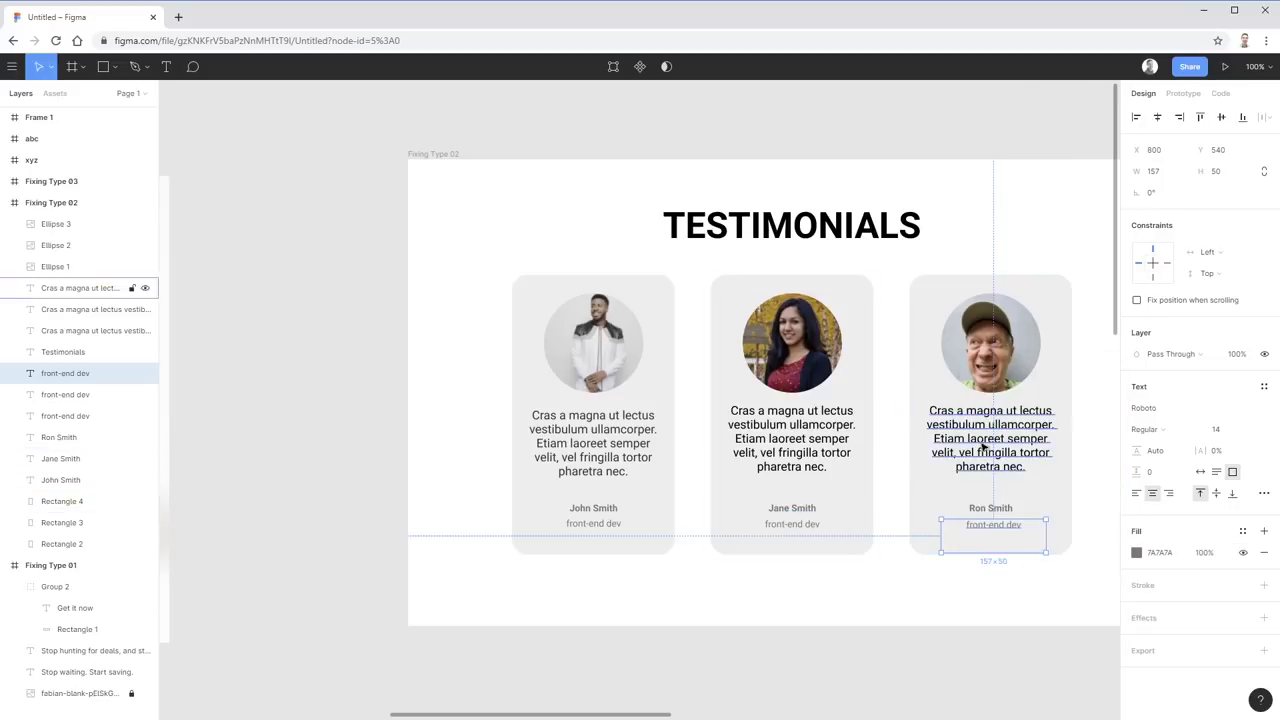
left_click(956, 610)
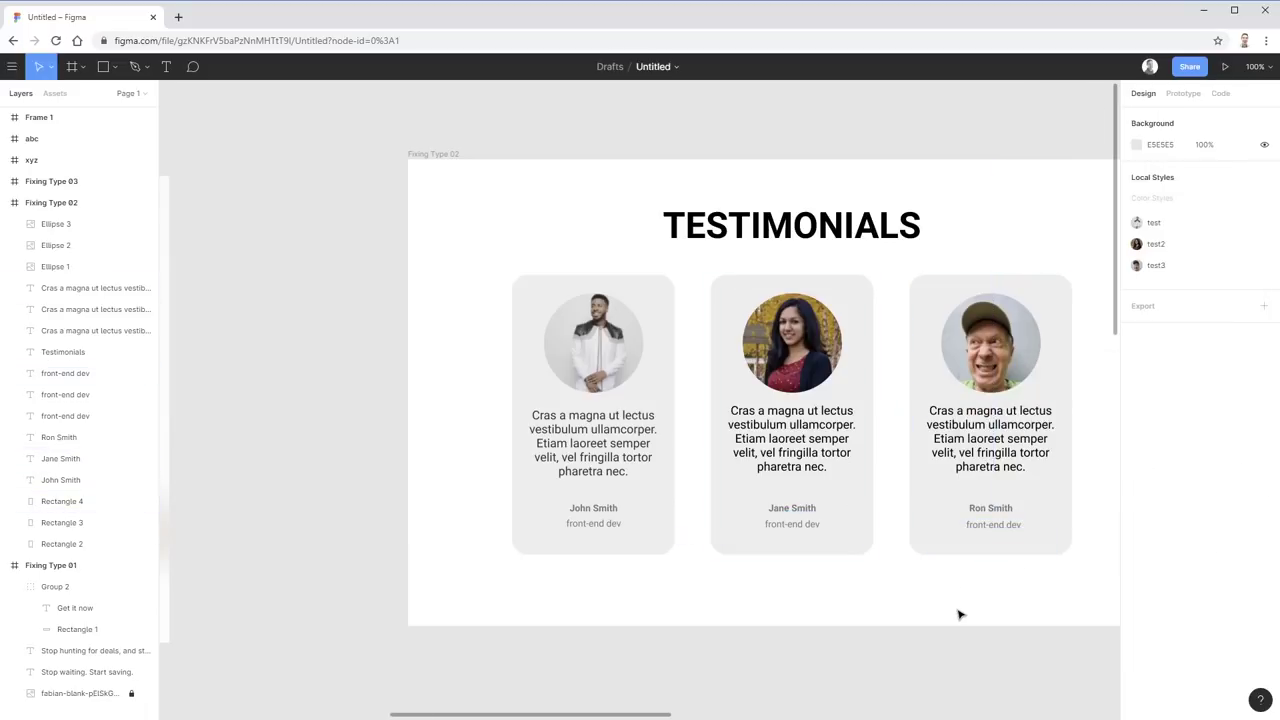
- Move the three testimonial quotes down together slightly, adding space below the profile photos
left_click(652, 432)
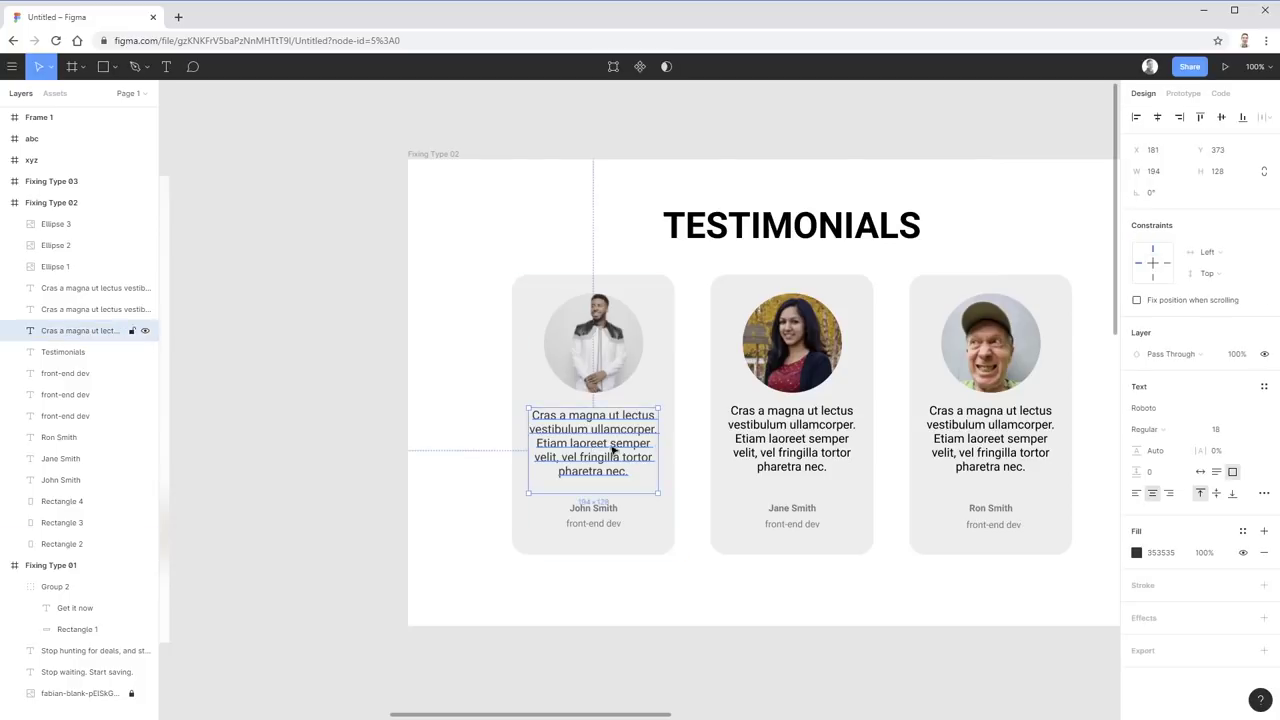
left_click(805, 450, "shift")
left_click(986, 451, "shift")
left_click_drag(986, 451, 988, 454)
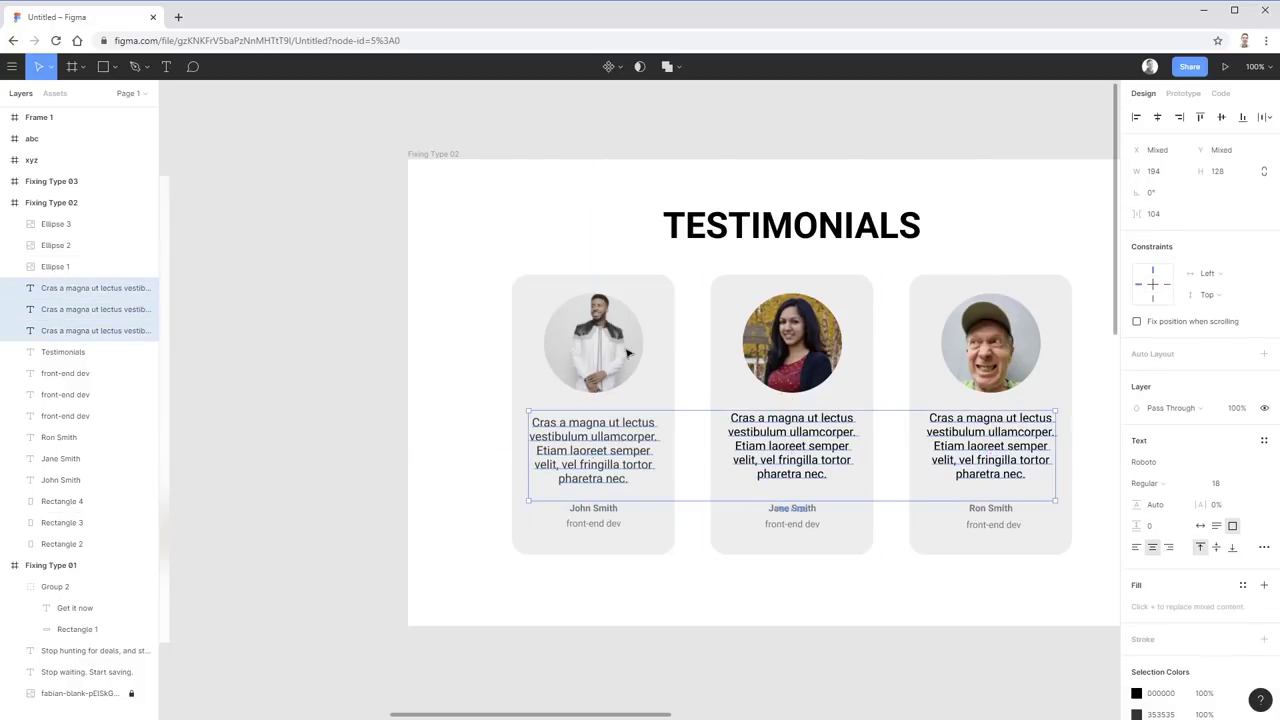
left_click(745, 611)
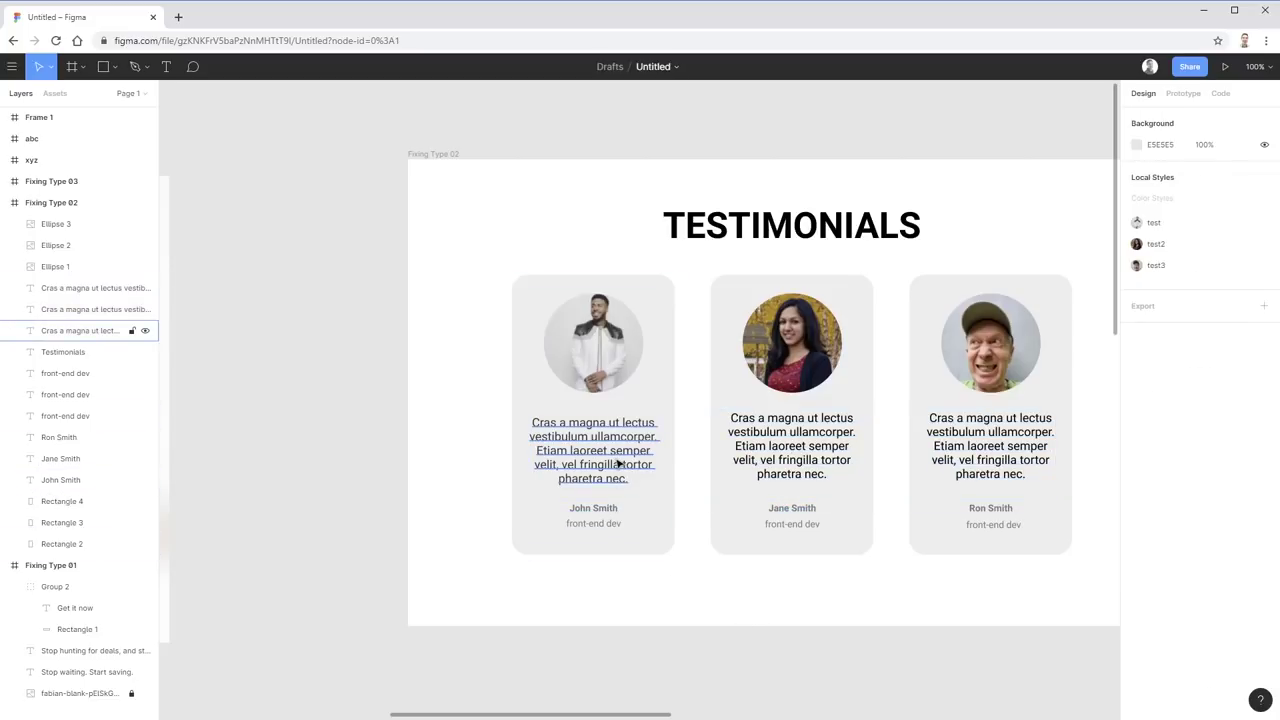
- Match the second and third quotes' text fill to the first quote's dark grey and level both quotes with it
left_click(786, 444)
left_click(971, 449, "shift")
left_click(1136, 606)
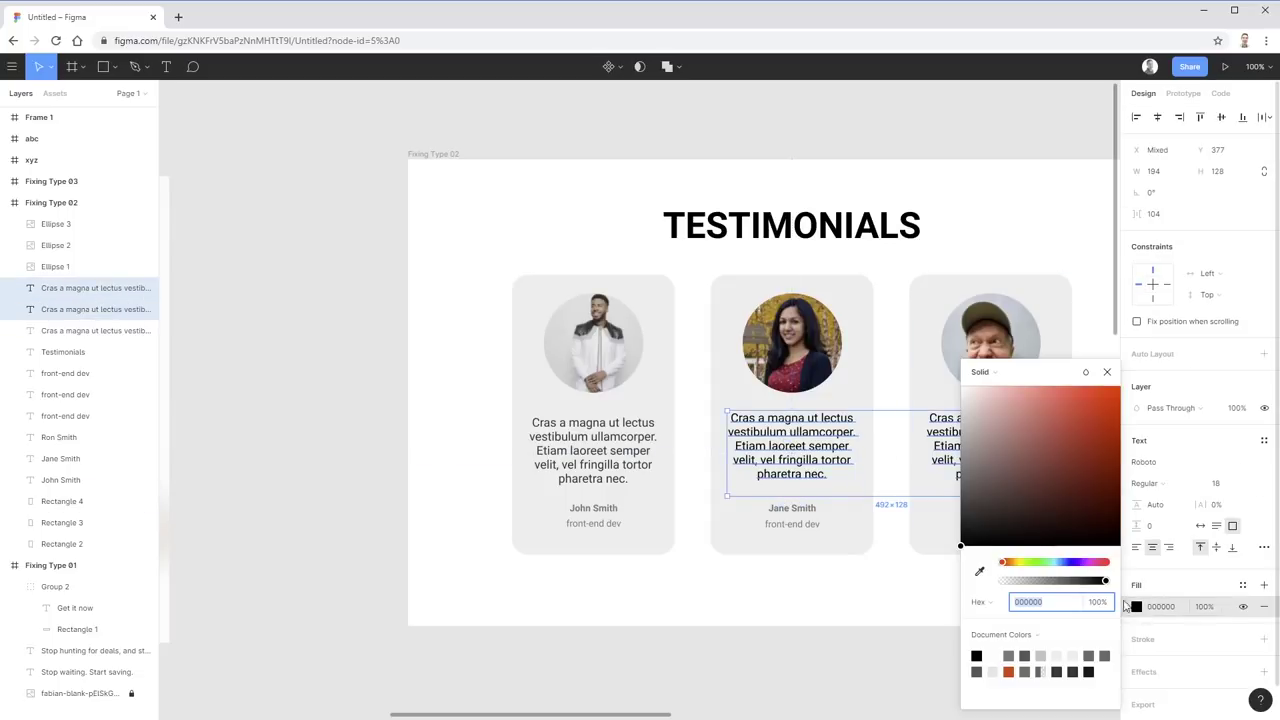
left_click(979, 571)
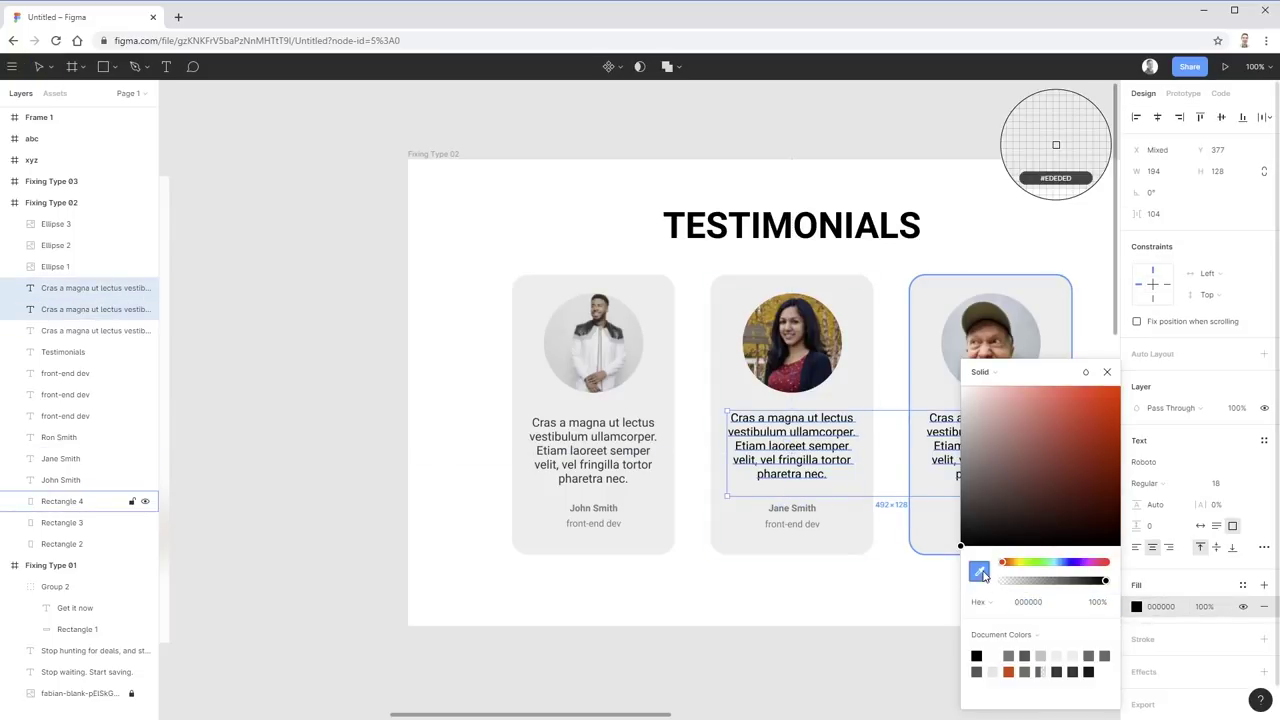
left_click(800, 509)
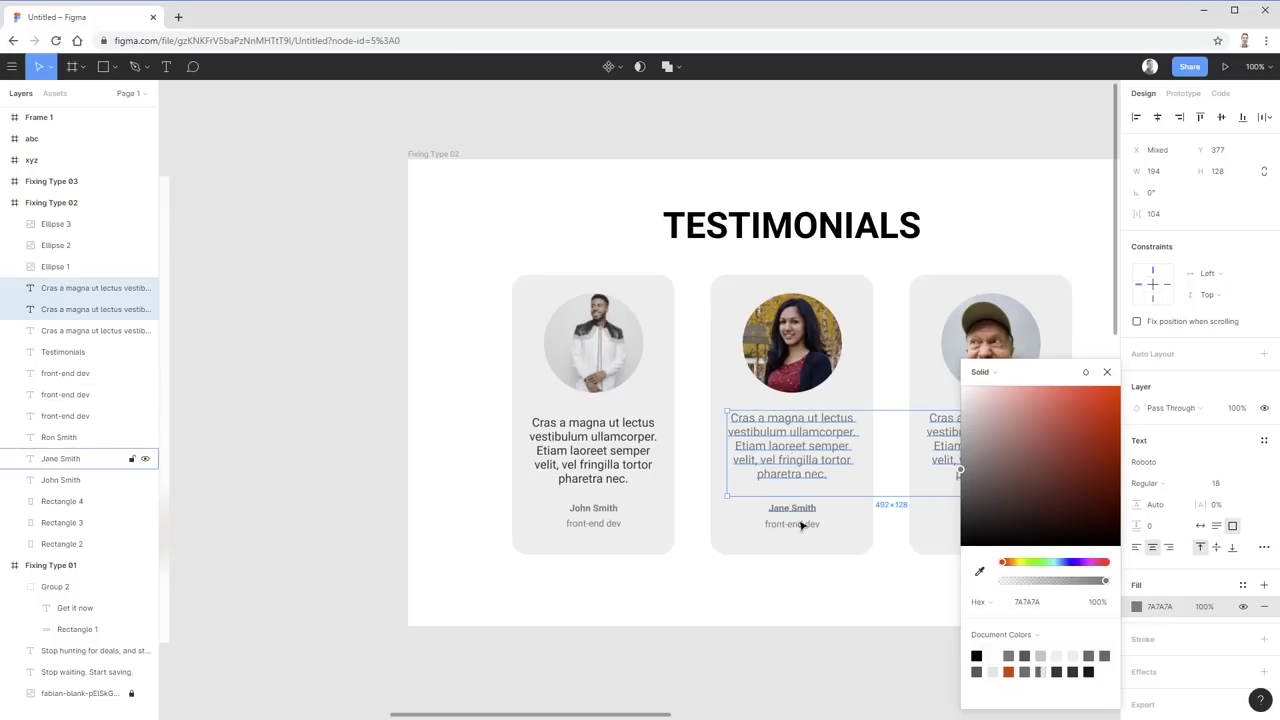
left_click(979, 571)
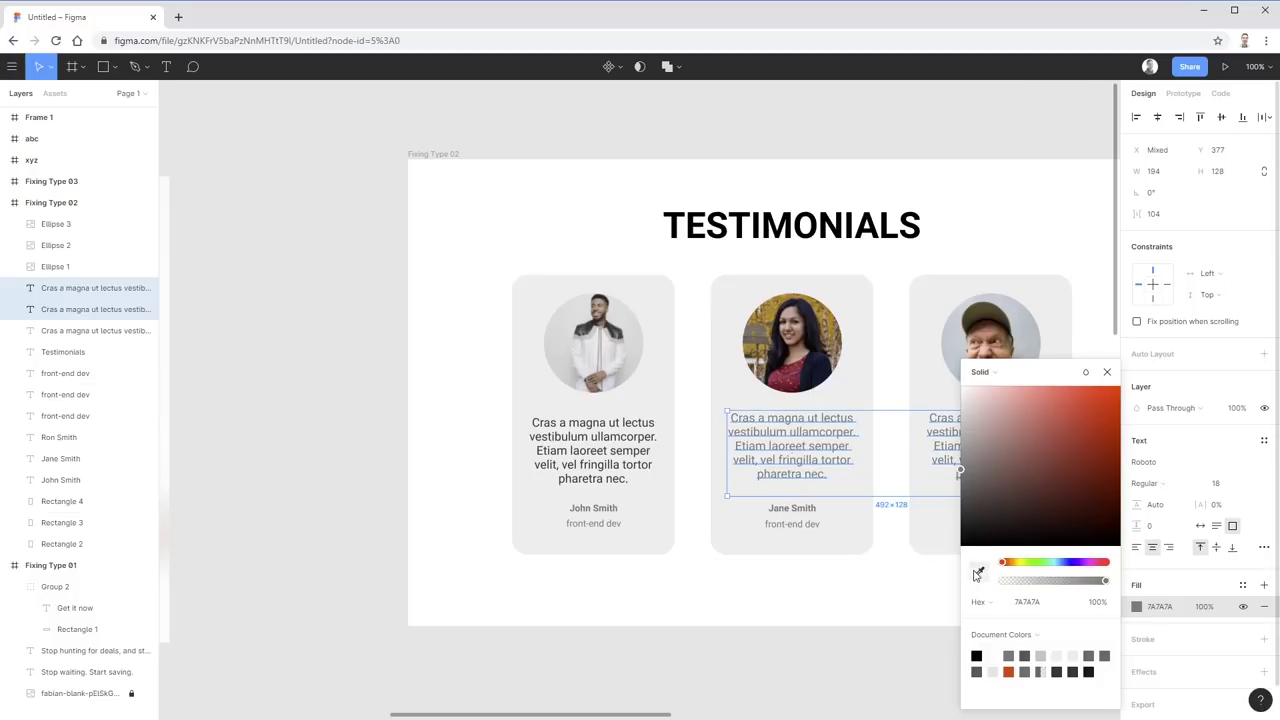
left_click(646, 443)
left_click(906, 667)
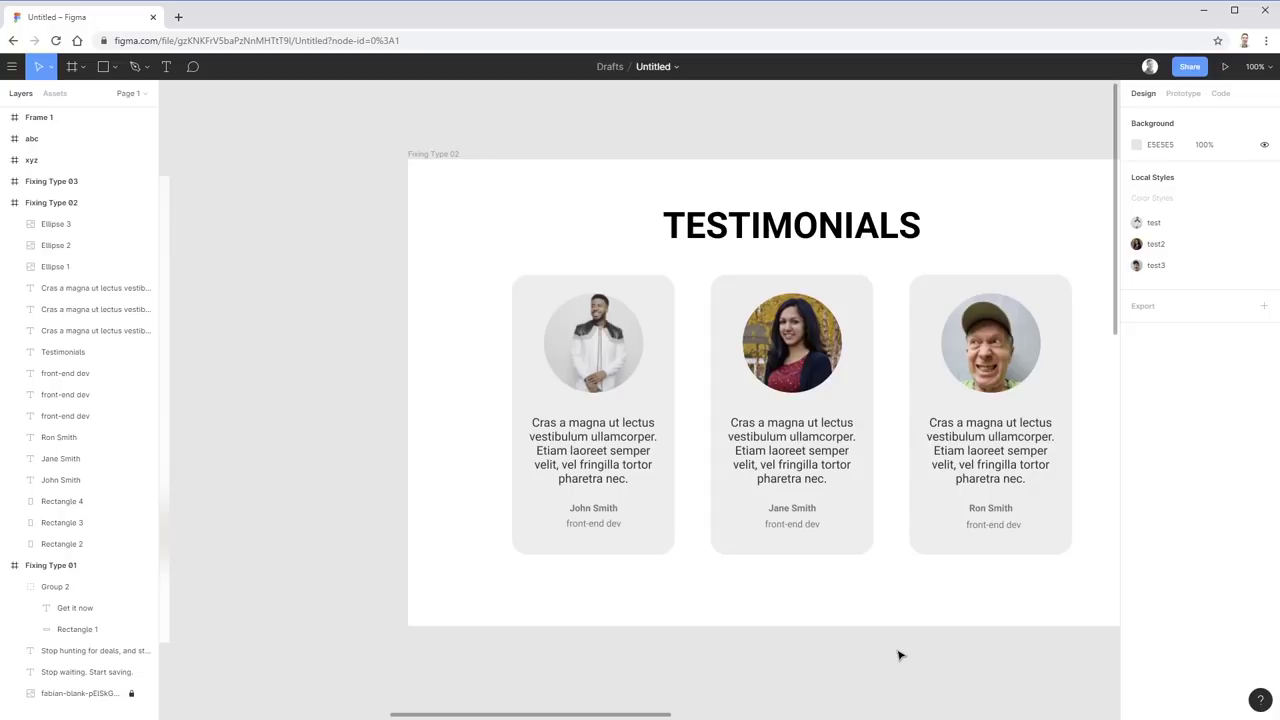
left_click(816, 228)
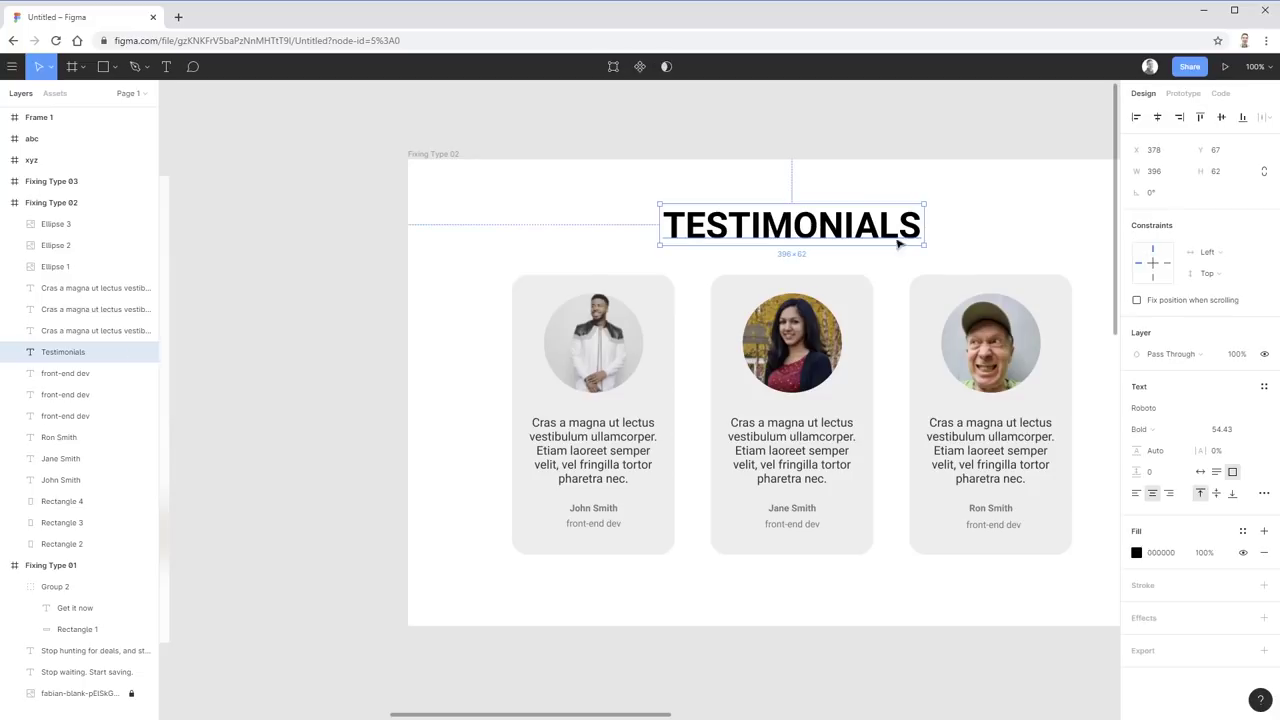
left_click(603, 466)
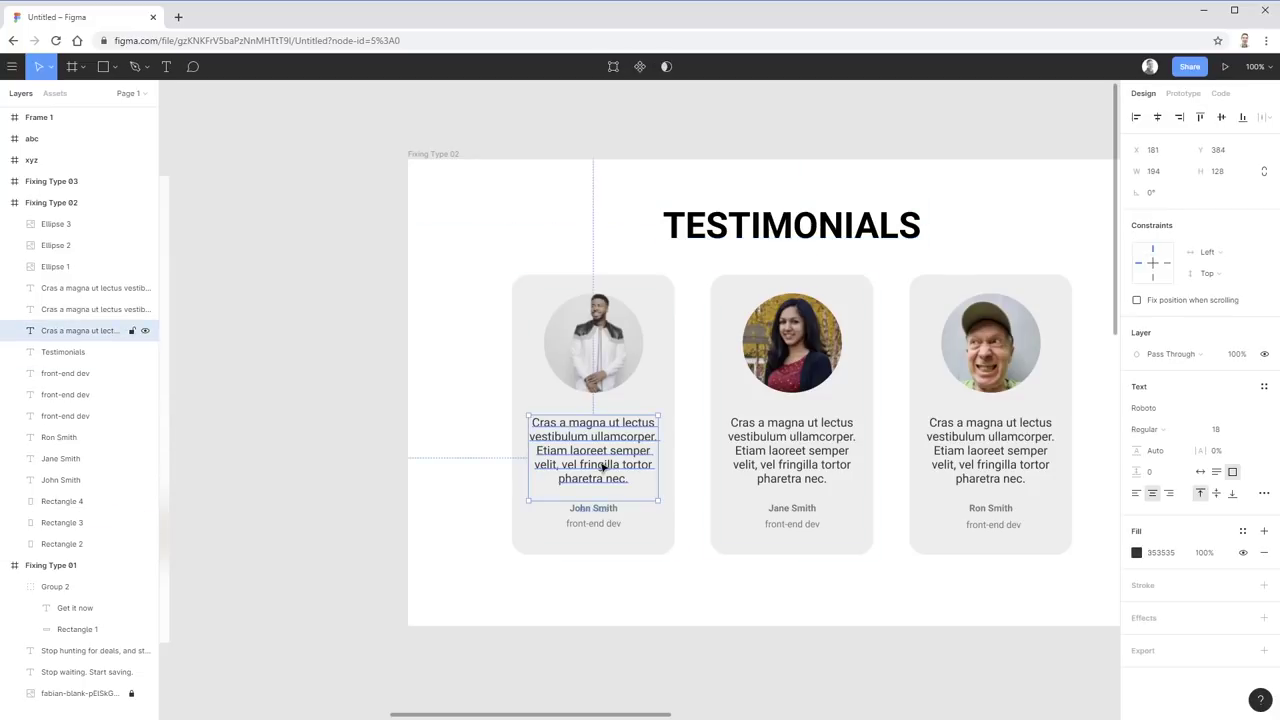
left_click(787, 465, "shift")
left_click(1036, 474, "shift")
left_click(731, 554)
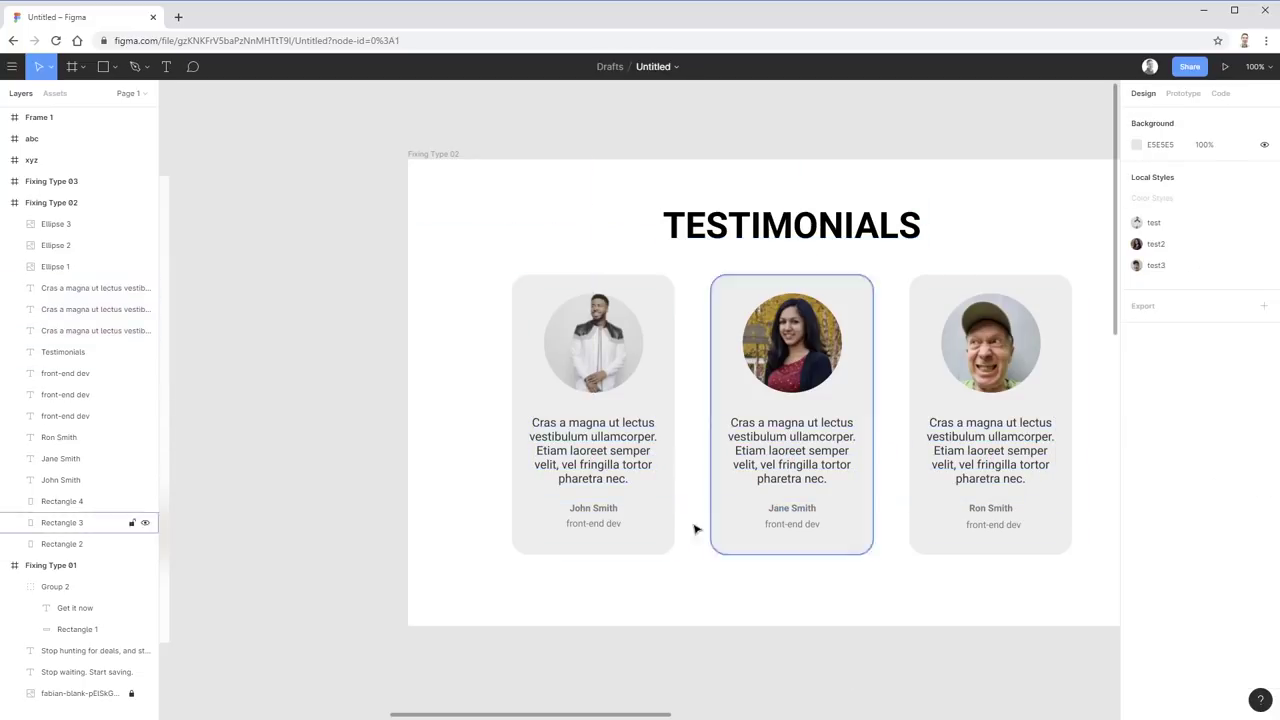
- Raise the first quote's line height to about 140% and move that card's name and job title down to make room
left_click(649, 466)
left_click_drag(1137, 450, 1166, 458)
left_click(757, 686)
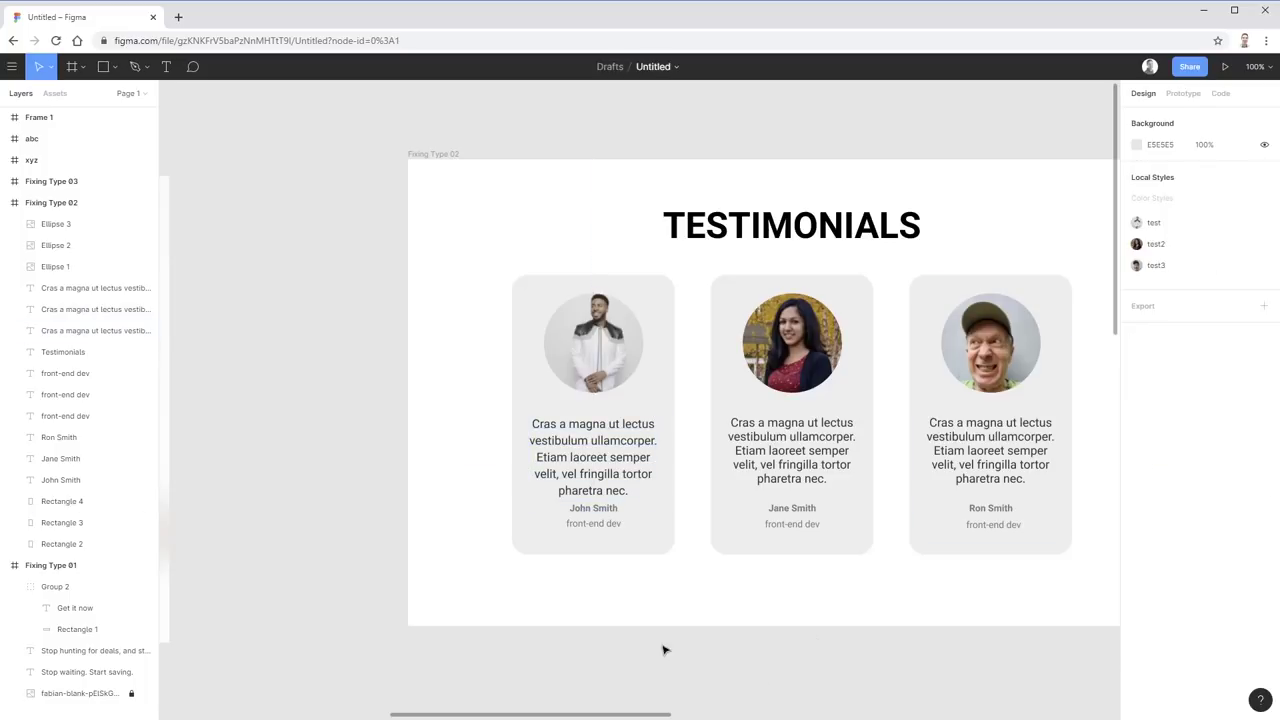
left_click(613, 528)
left_click(606, 512, "shift")
left_click_drag(608, 520, 610, 528)
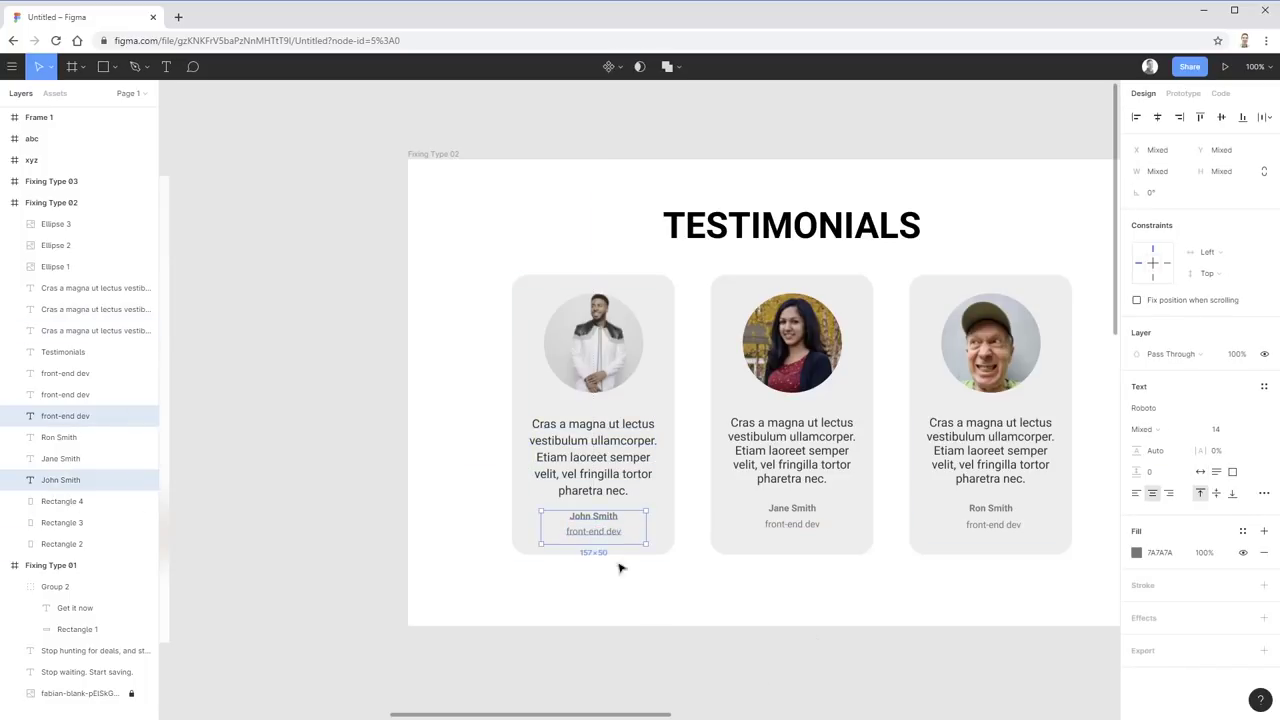
left_click(619, 568)
- Move the first card's name and job title farther below the quote and extend the card's lower edge to fit them
left_click_drag(646, 477, 646, 472)
left_click(759, 629)
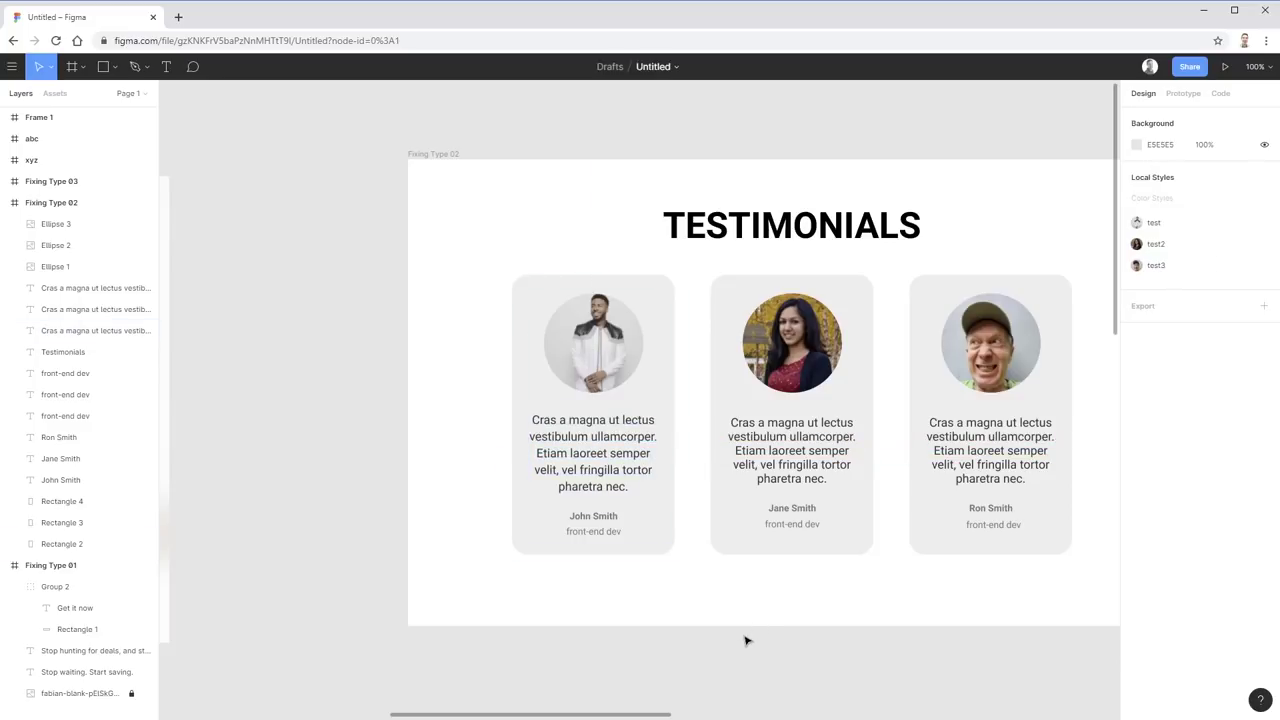
left_click_drag(620, 590, 590, 510)
left_click_drag(662, 556, 663, 567)
left_click(743, 608)
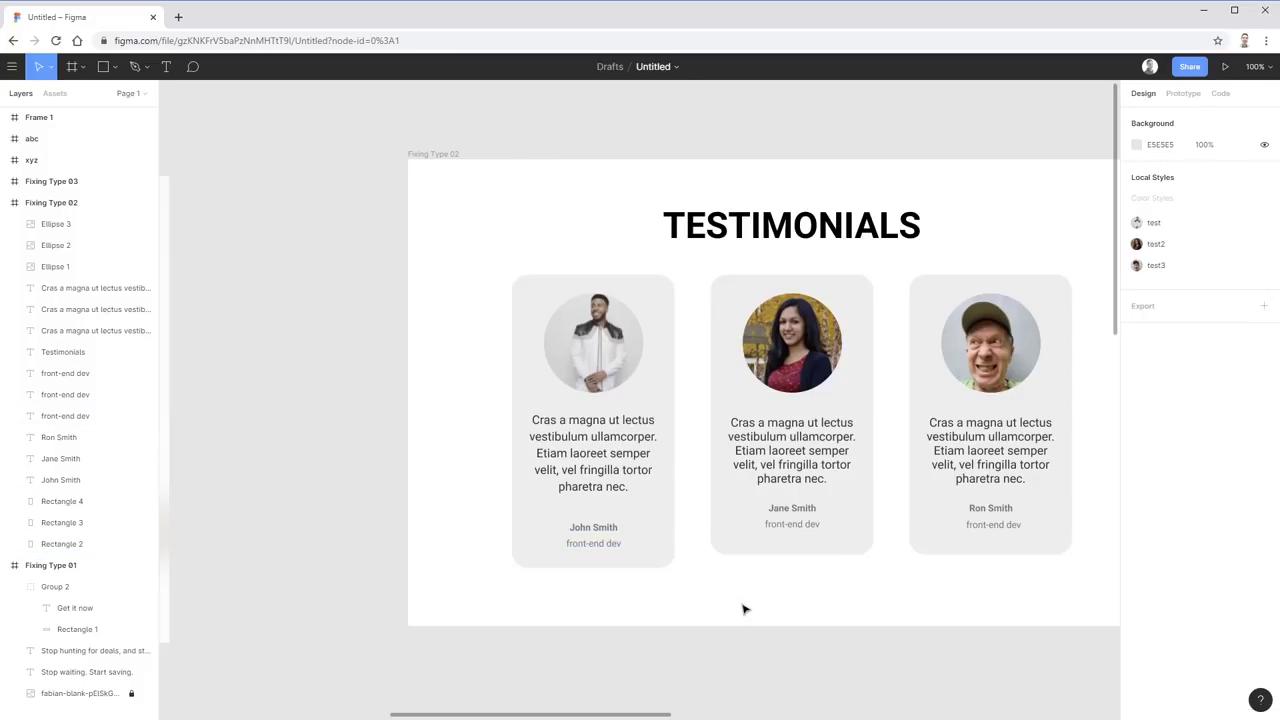
left_click_drag(600, 451, 603, 455)
left_click(785, 563)
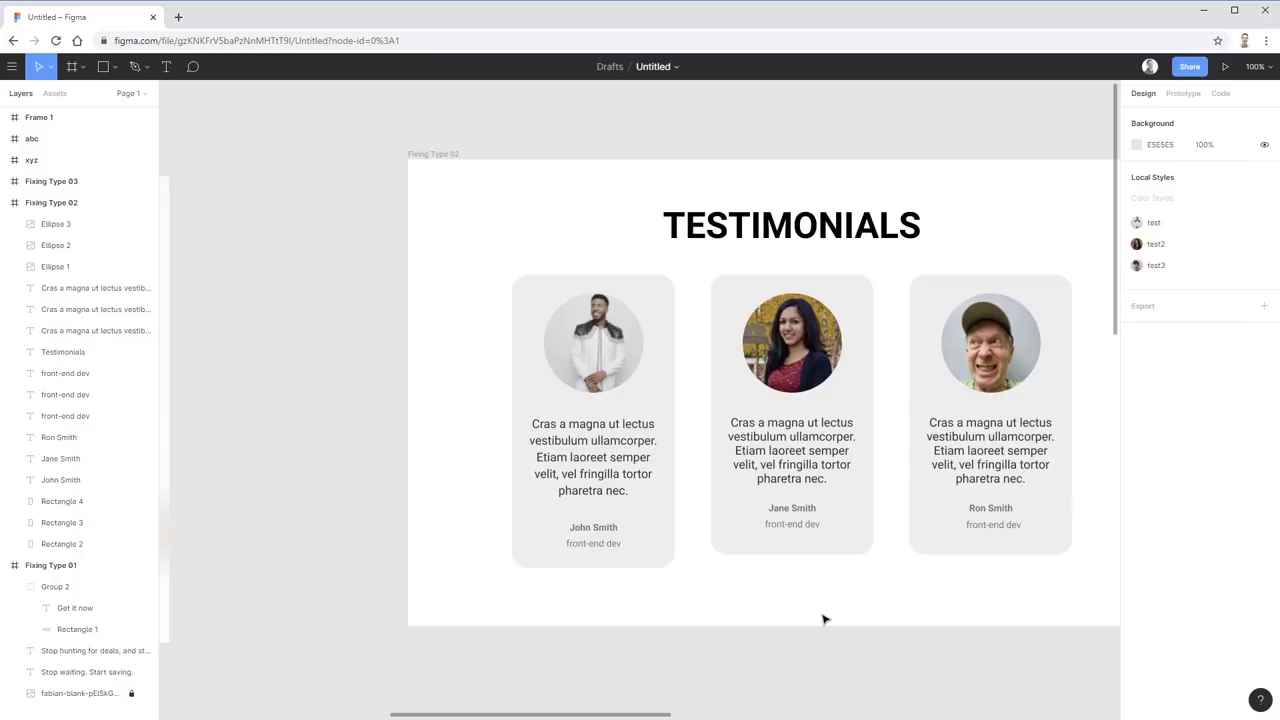
- Set the first quote's line height to 150%
left_click(606, 445)
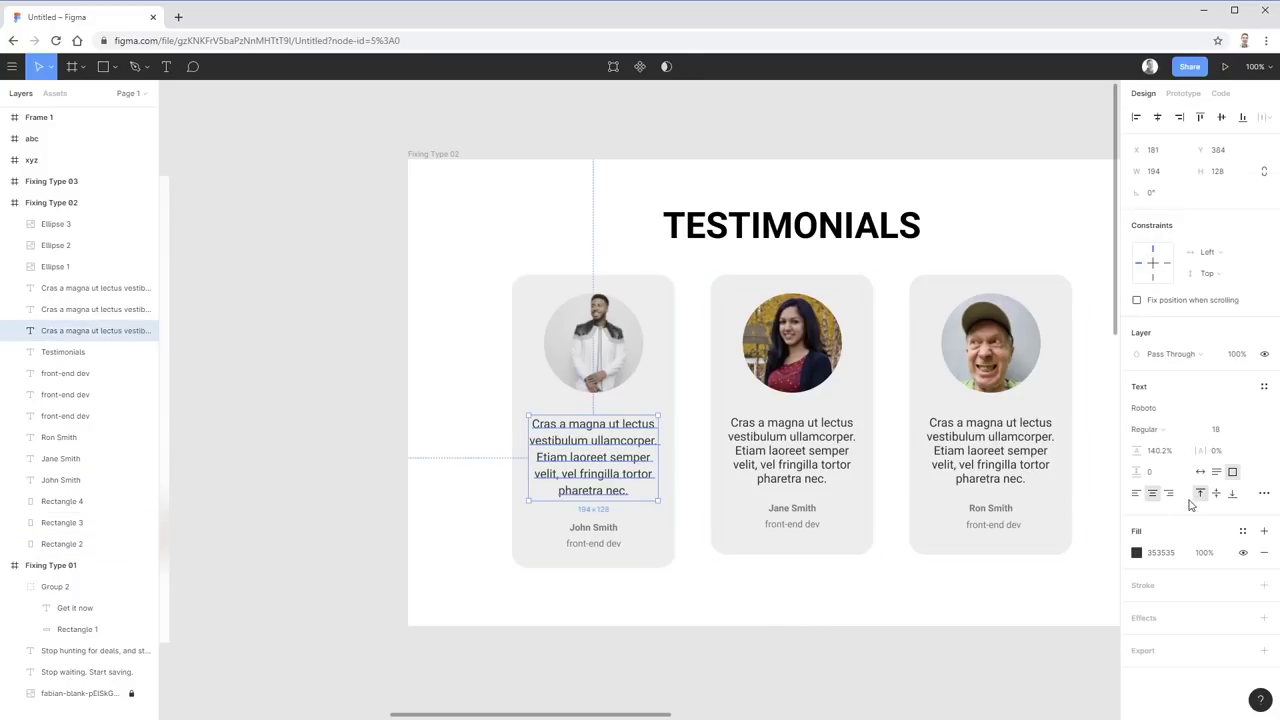
left_click(1160, 452)
type("150")
key("Return")
left_click(746, 619)
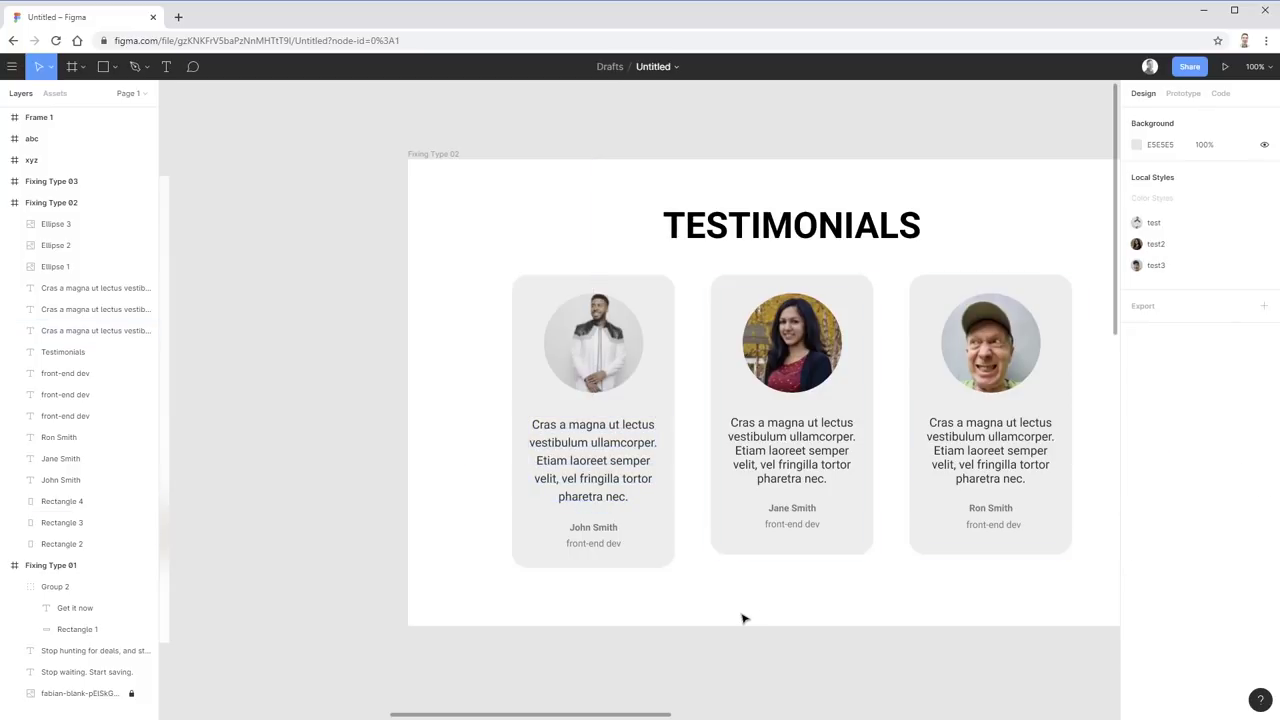
- Set the first quote's line height to 140%
left_click(636, 467)
left_click(744, 612)
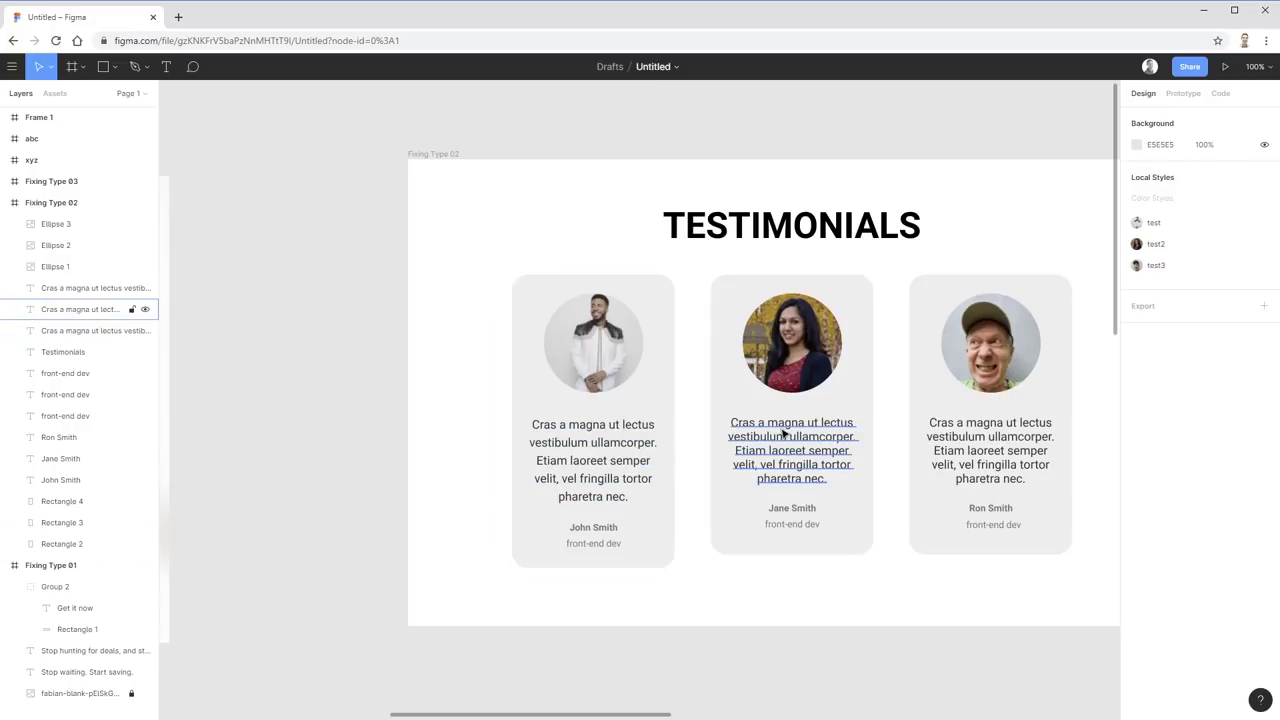
left_click(636, 466)
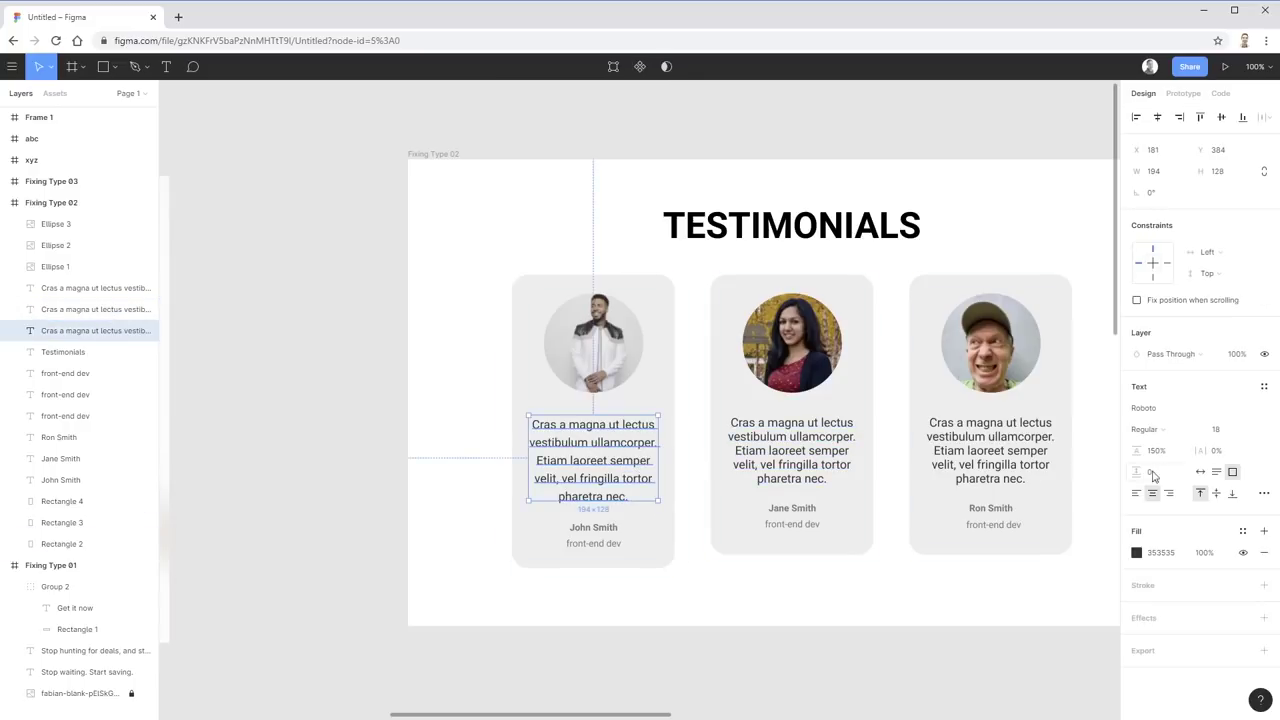
left_click(1156, 452)
type("140%")
key("Return")
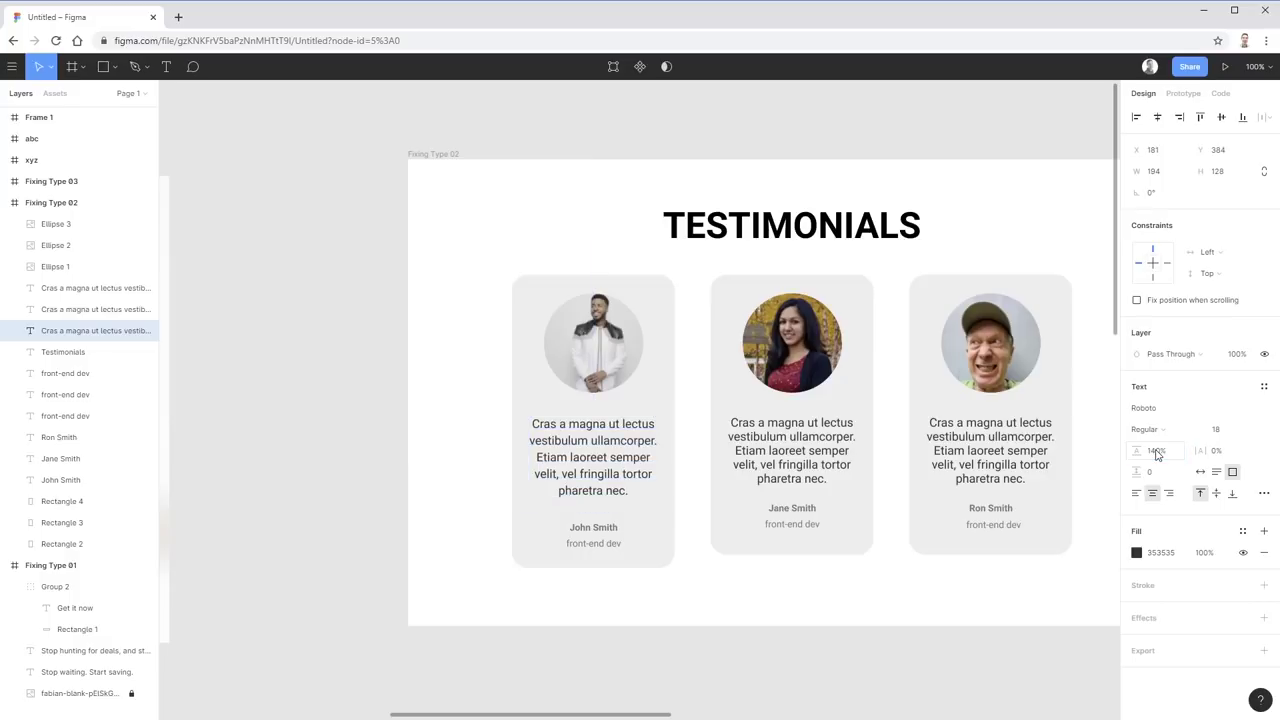
left_click(775, 627)
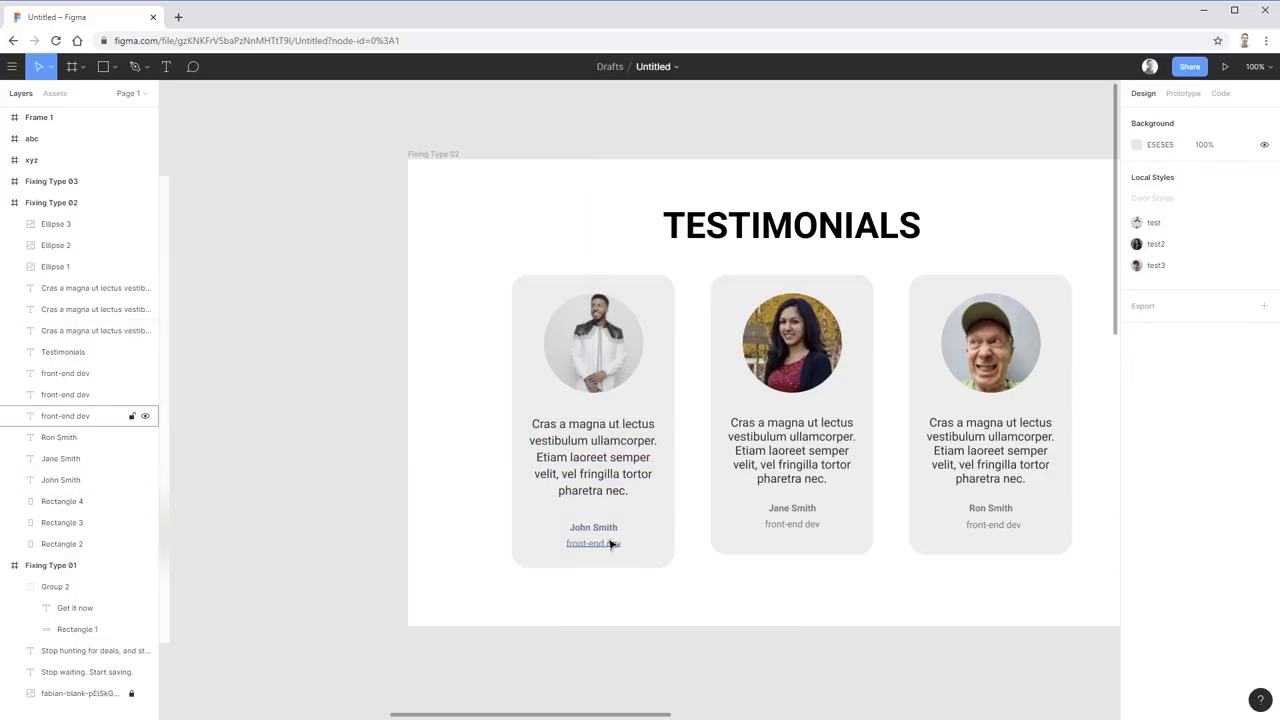
- Shrink the first card's job title text box to 83 × 17 and move it up closer to the name
mouse_move(600, 540)
left_mouse_down()
mouse_move(620, 562)
mouse_move(618, 543)
left_mouse_up()
left_click(820, 667)
left_click(755, 612)
left_click(613, 532)
left_click(614, 540)
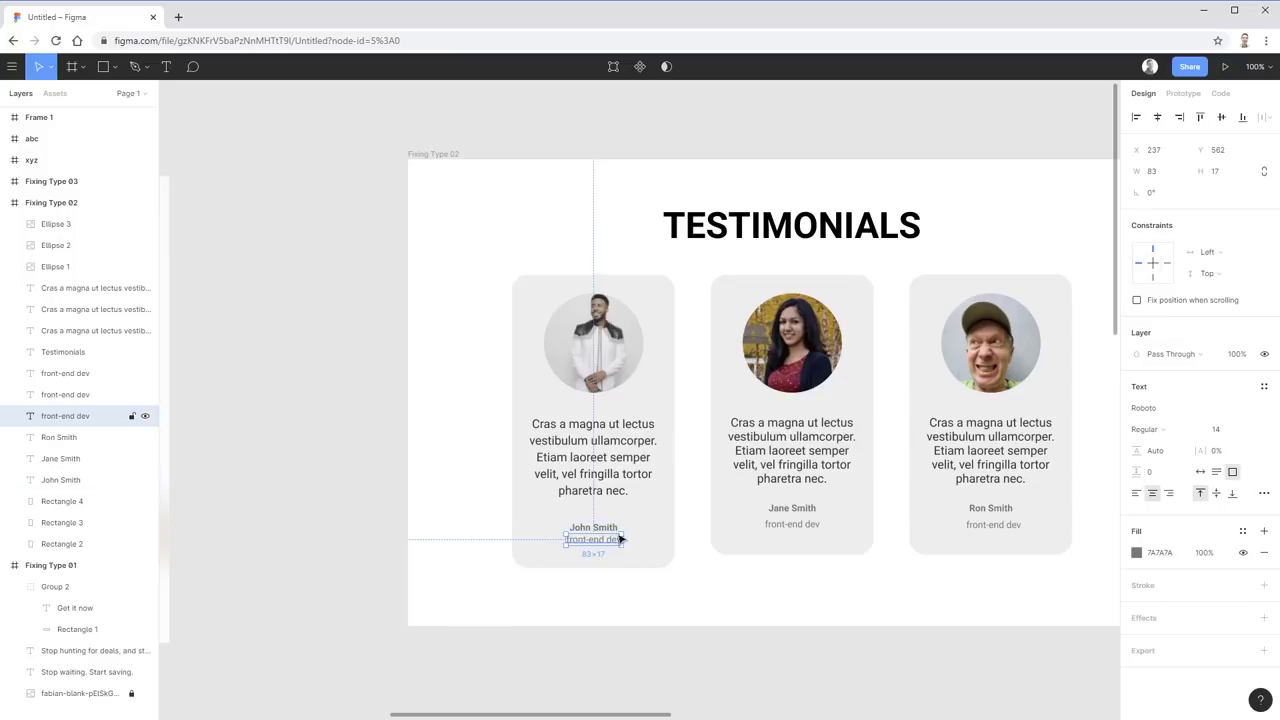
left_click(866, 650)
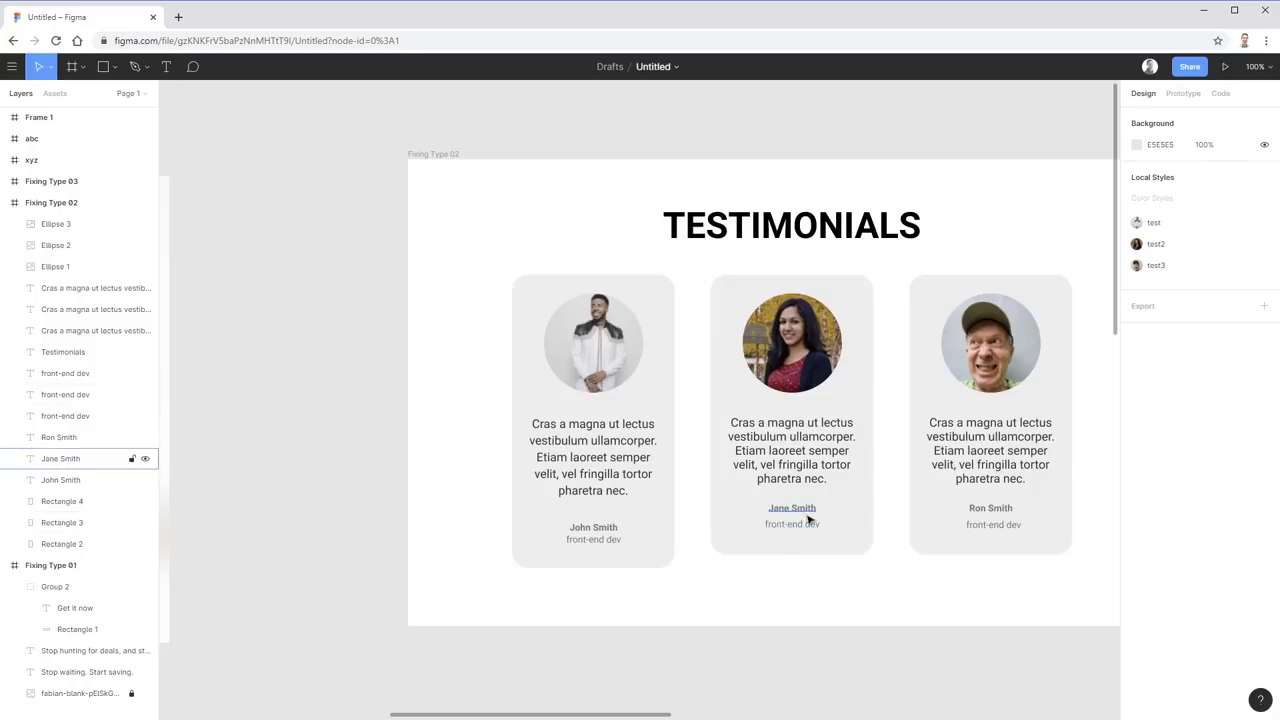
- Lighten the fill of the grey background rectangle on the fundraiser card in Fixing Type 03 to E3E3E3
scroll(928, 594, "right", 10)
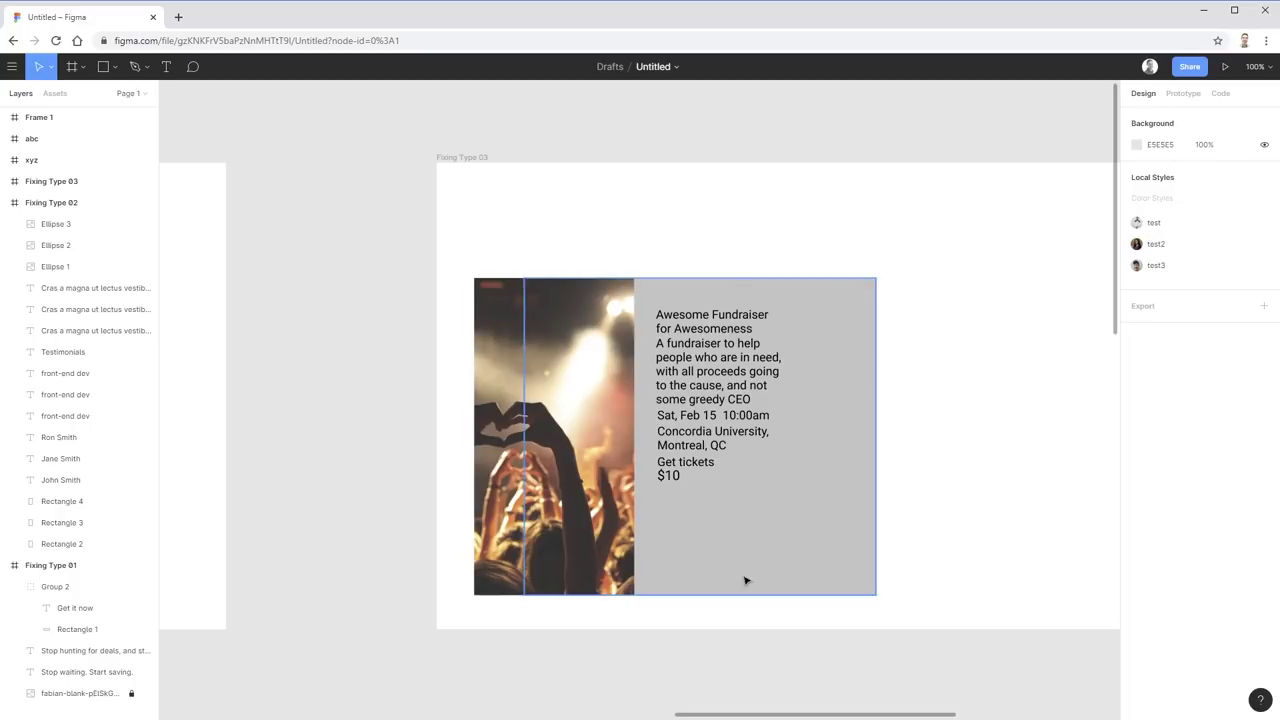
left_click(867, 430)
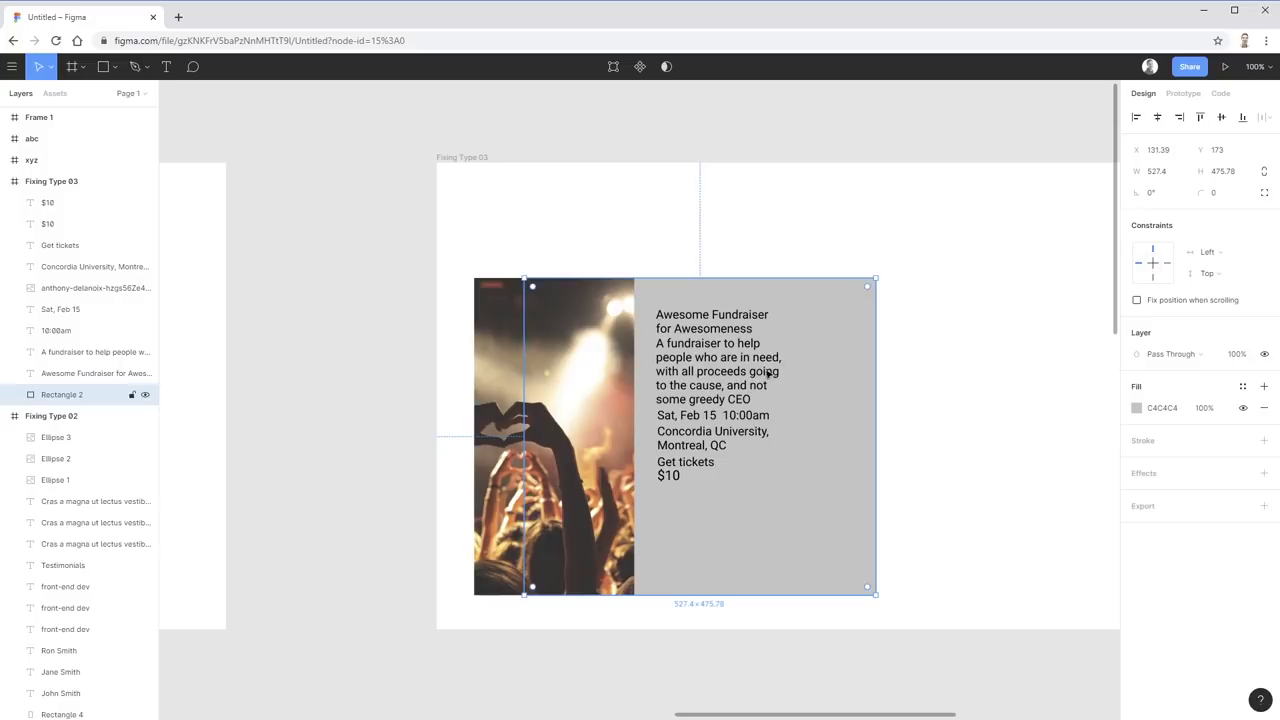
left_click(1140, 410)
left_click_drag(967, 441, 949, 409)
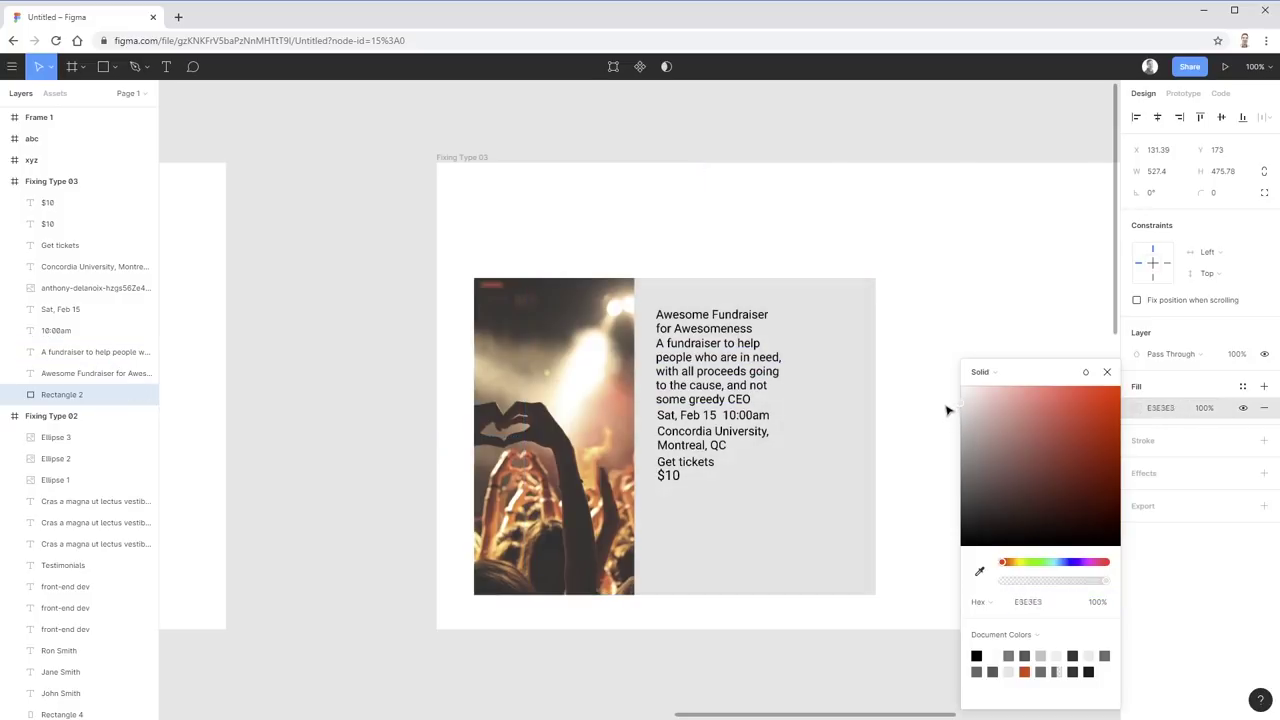
- Examine the fundraiser card's text layers one by one: title, description, date, time, location, ticket text and price
left_click(934, 394)
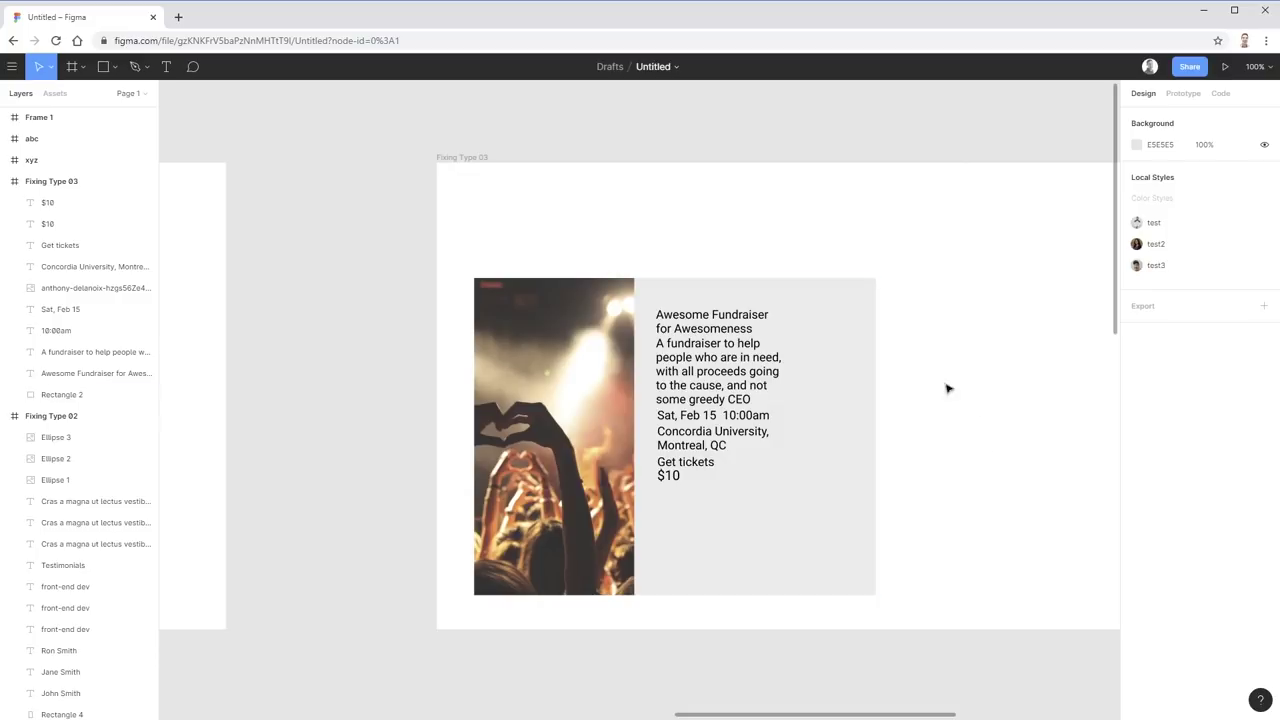
left_click(749, 326)
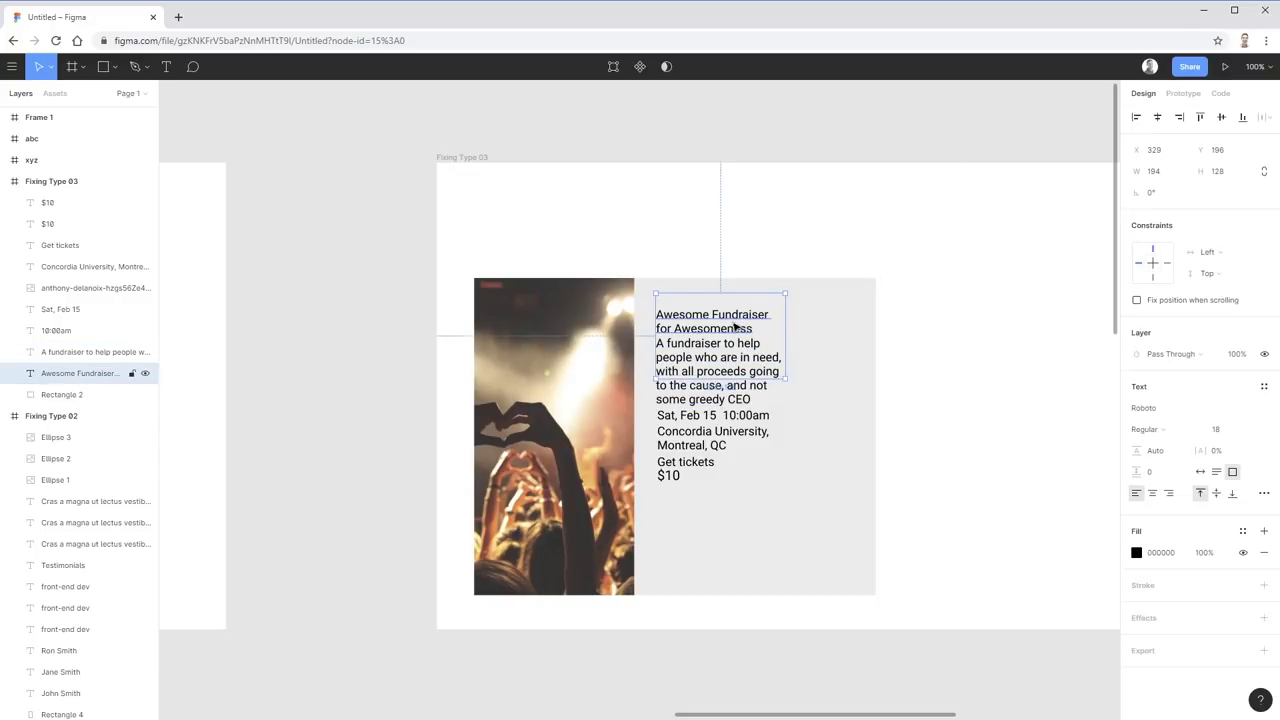
left_click(993, 377)
left_click(708, 385)
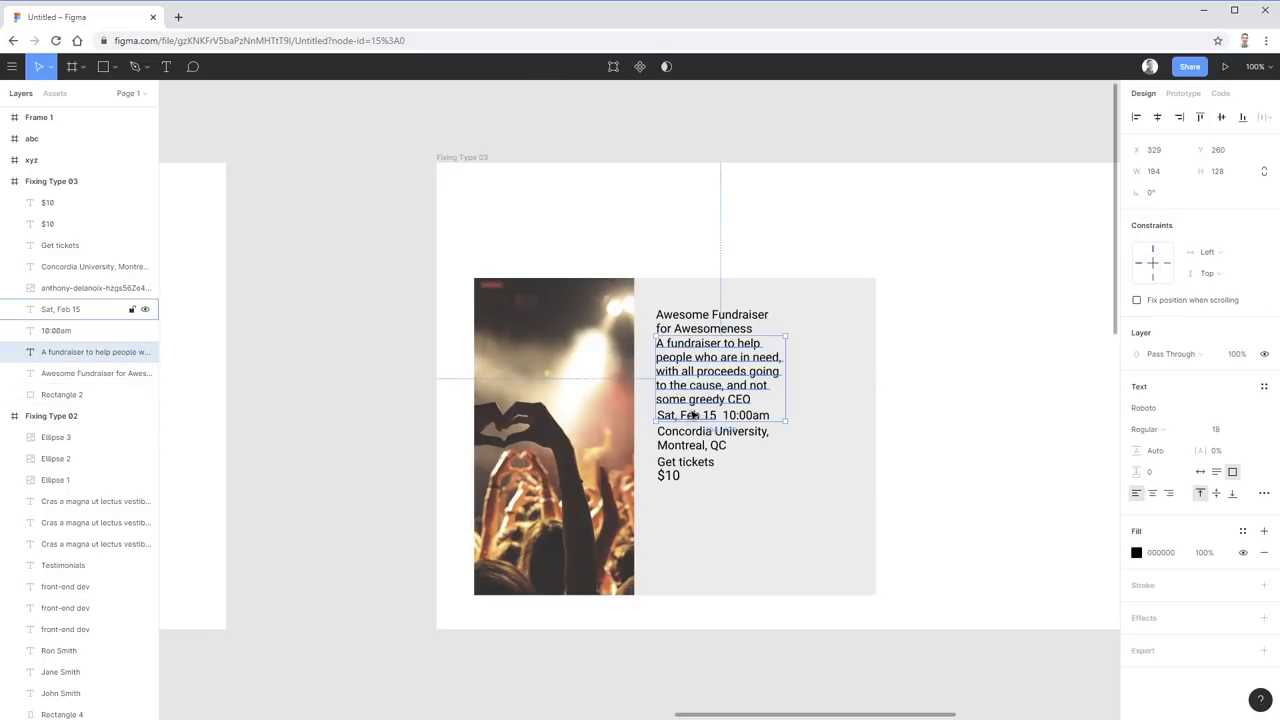
left_click(700, 415)
left_click(748, 416)
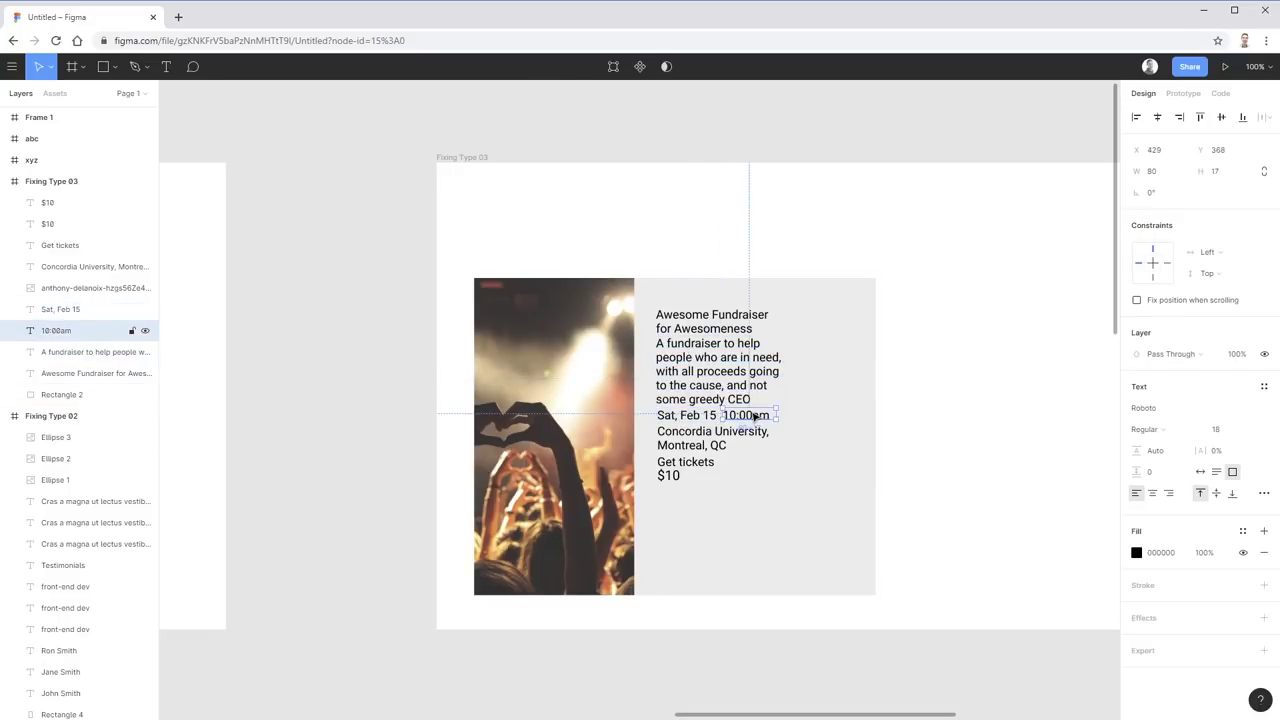
left_click(700, 447)
key("Escape")
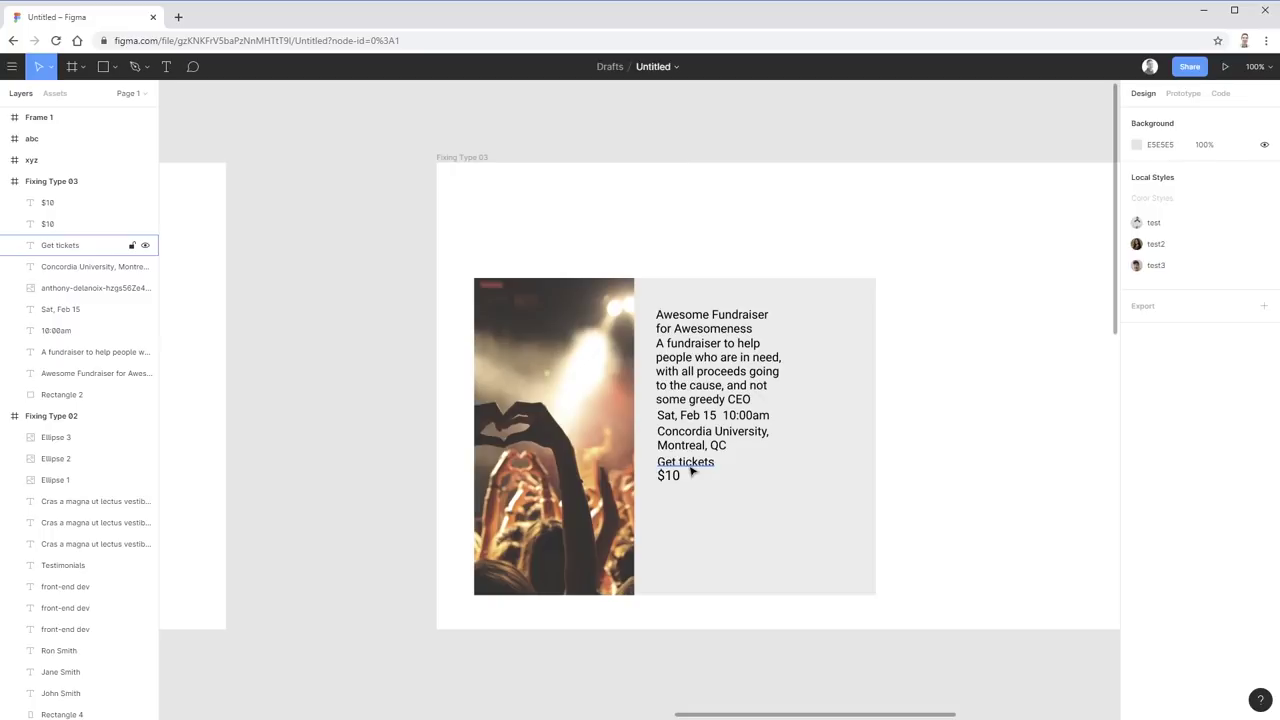
left_click(690, 471)
left_click(677, 486)
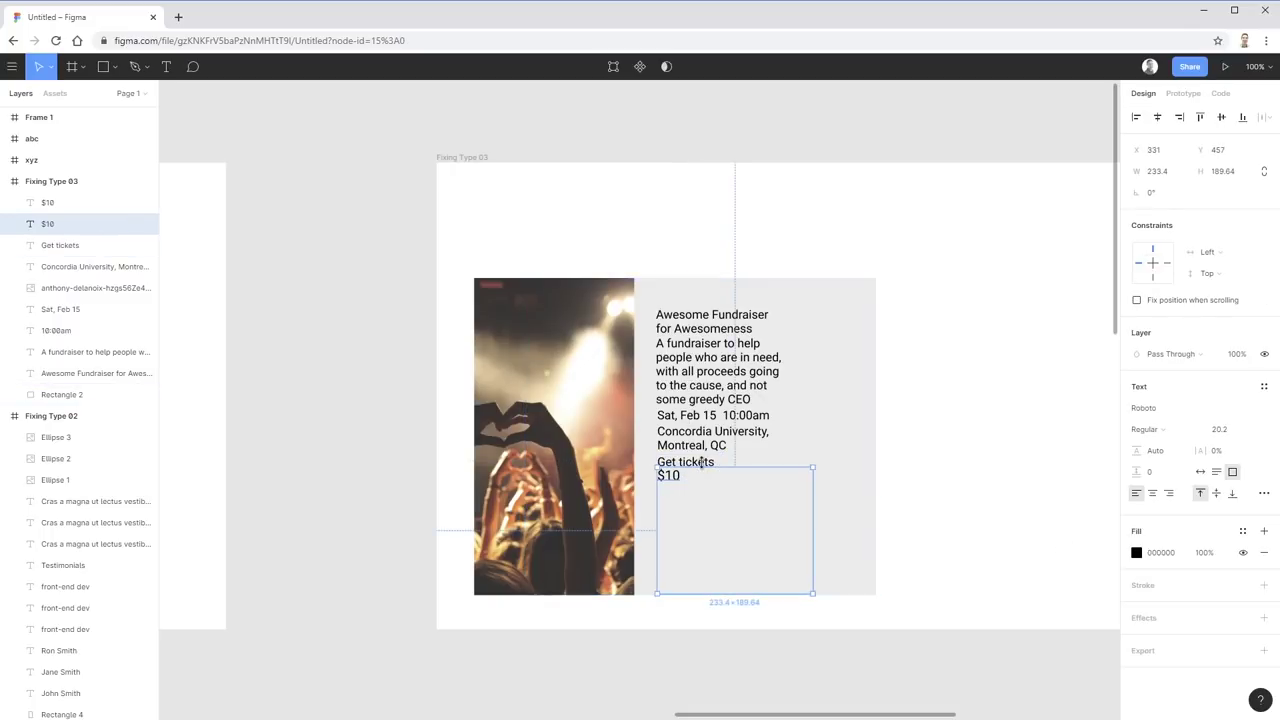
left_click(994, 486)
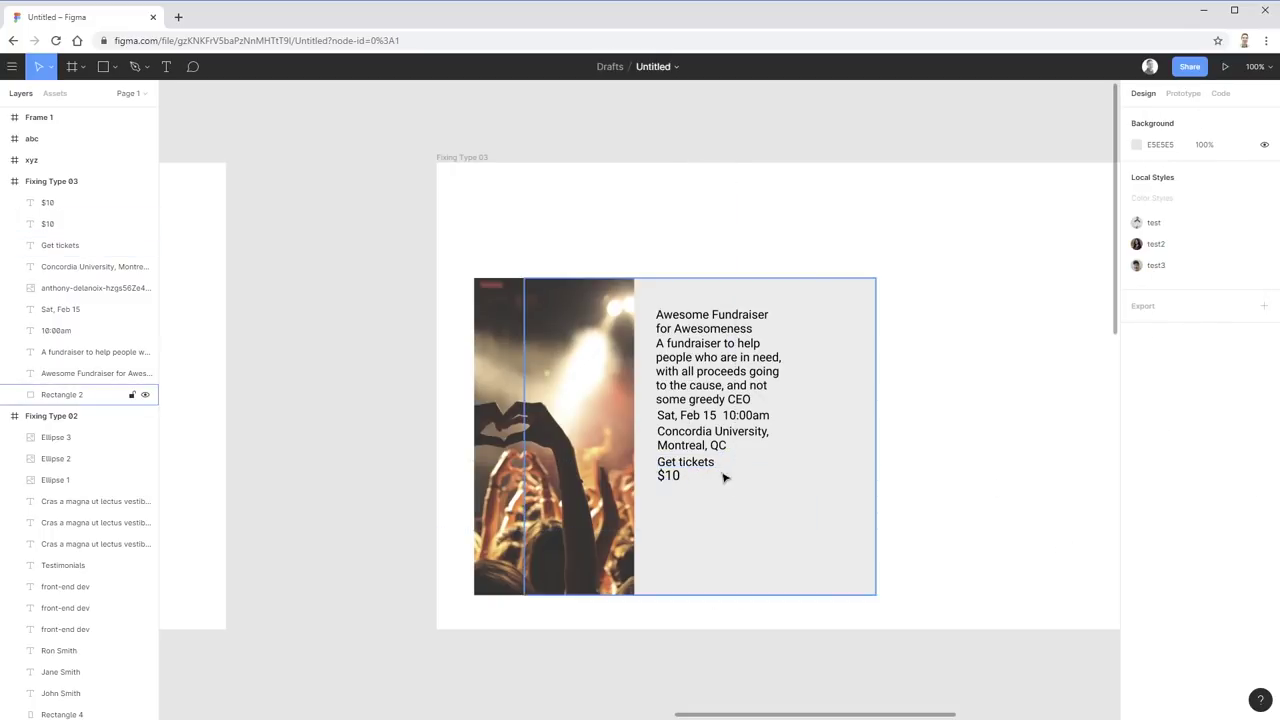
- Move the Get tickets and $10 texts down near the card's bottom edge, and the Concordia University location text down above them
left_click(673, 484)
left_click(685, 462, "shift")
left_click_drag(690, 470, 692, 557)
left_click(954, 517)
left_click_drag(752, 446, 755, 505)
left_click(1004, 473)
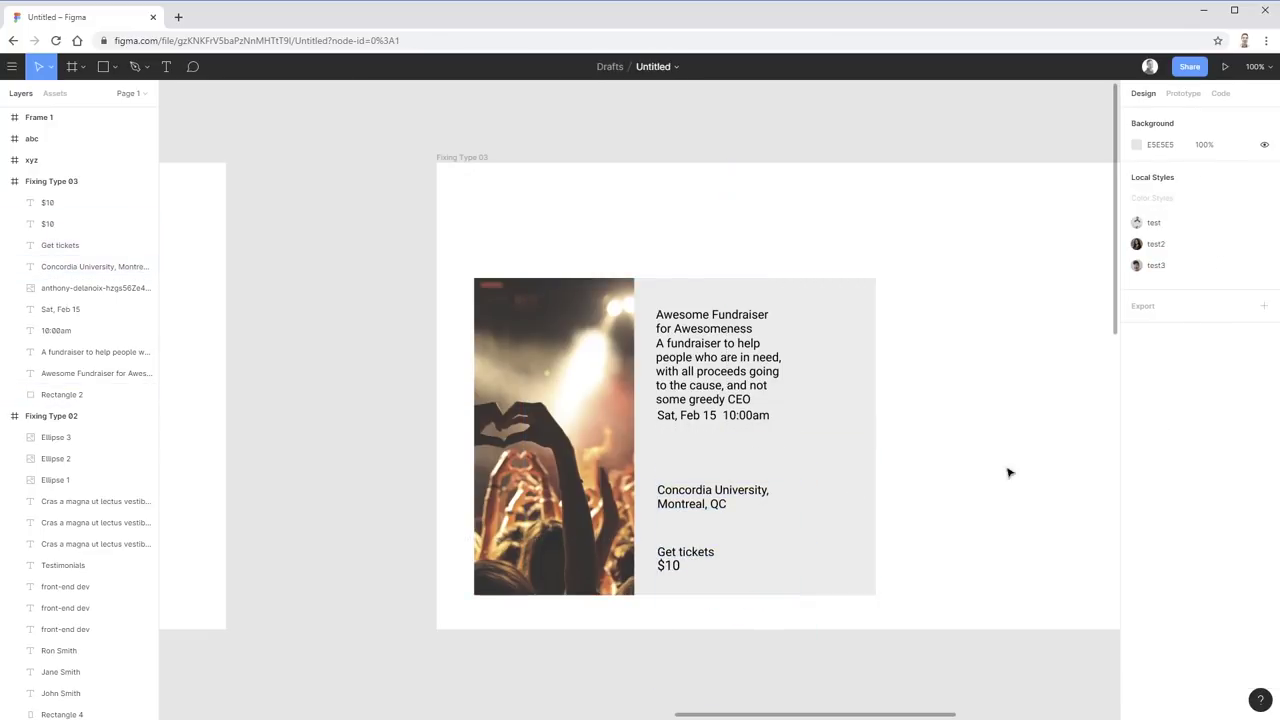
- Move the date and time texts together down to Y 448, just above the location text
left_click(758, 419)
left_click(697, 415, "shift")
left_click_drag(697, 415, 697, 481)
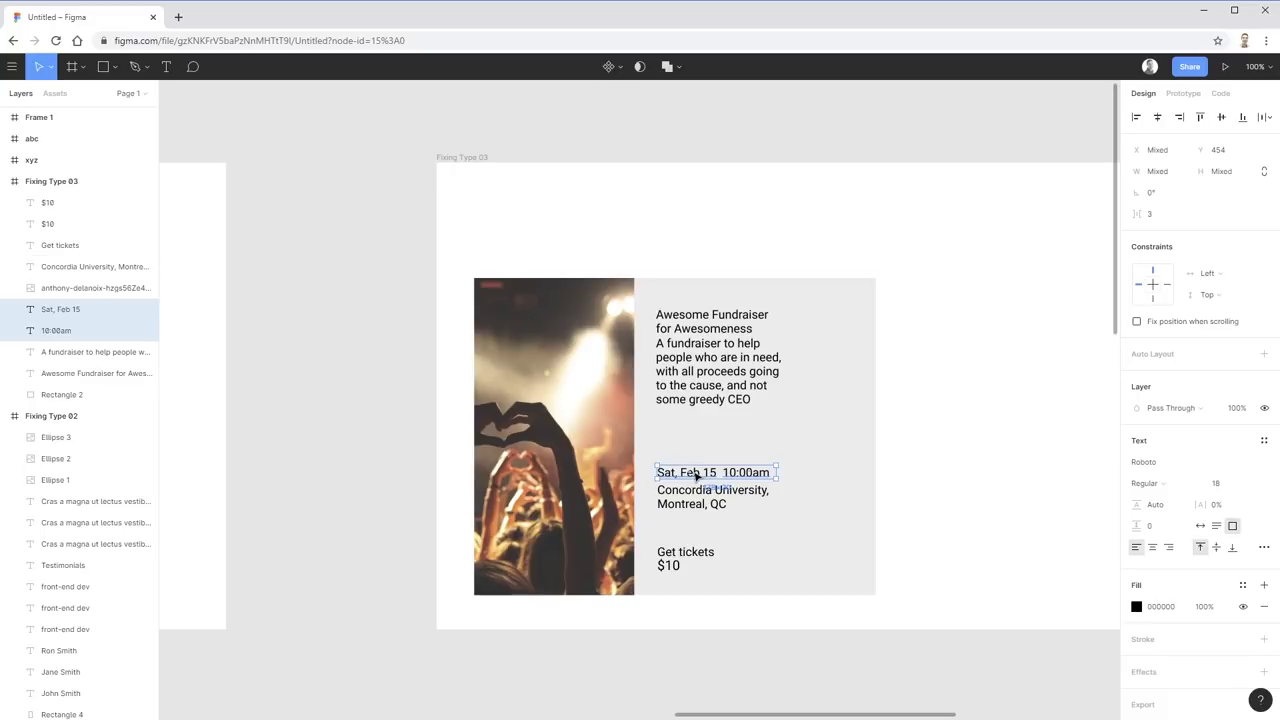
left_click_drag(704, 476, 705, 472)
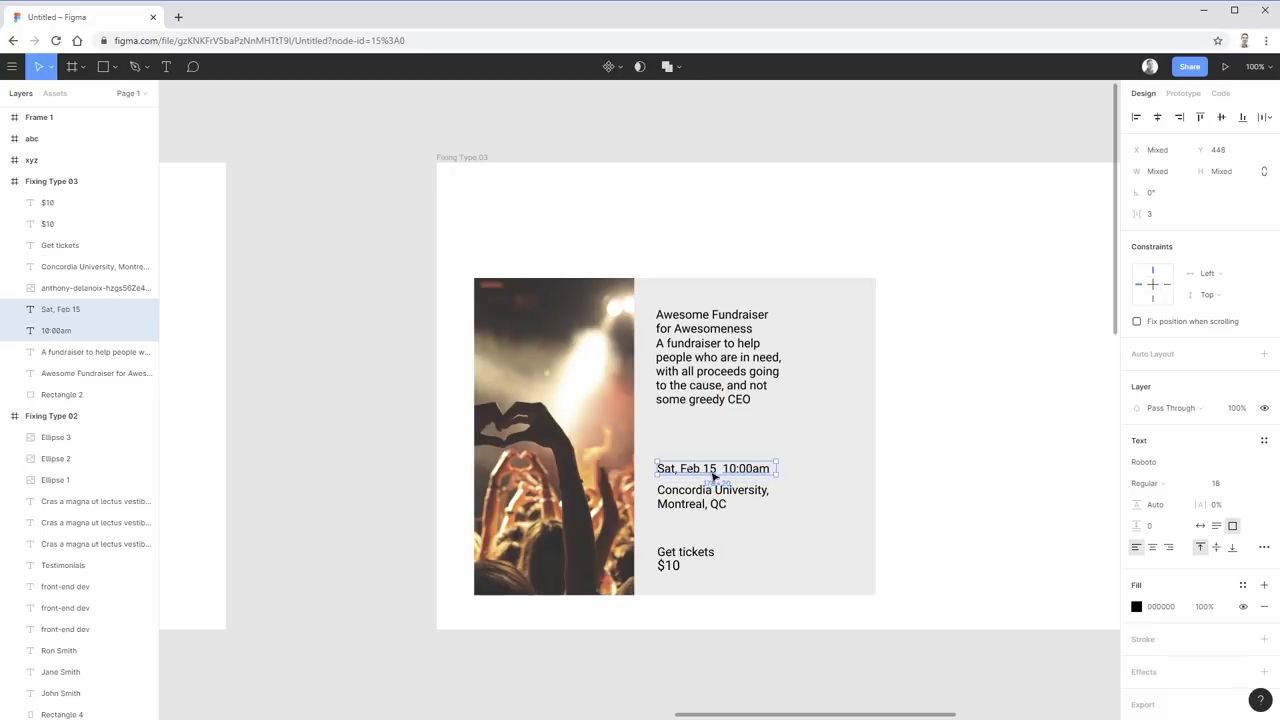
left_click(1040, 482)
- Move the description paragraph down to Y 297 to separate it from the title
left_click_drag(717, 374, 717, 399)
left_click(1067, 440)
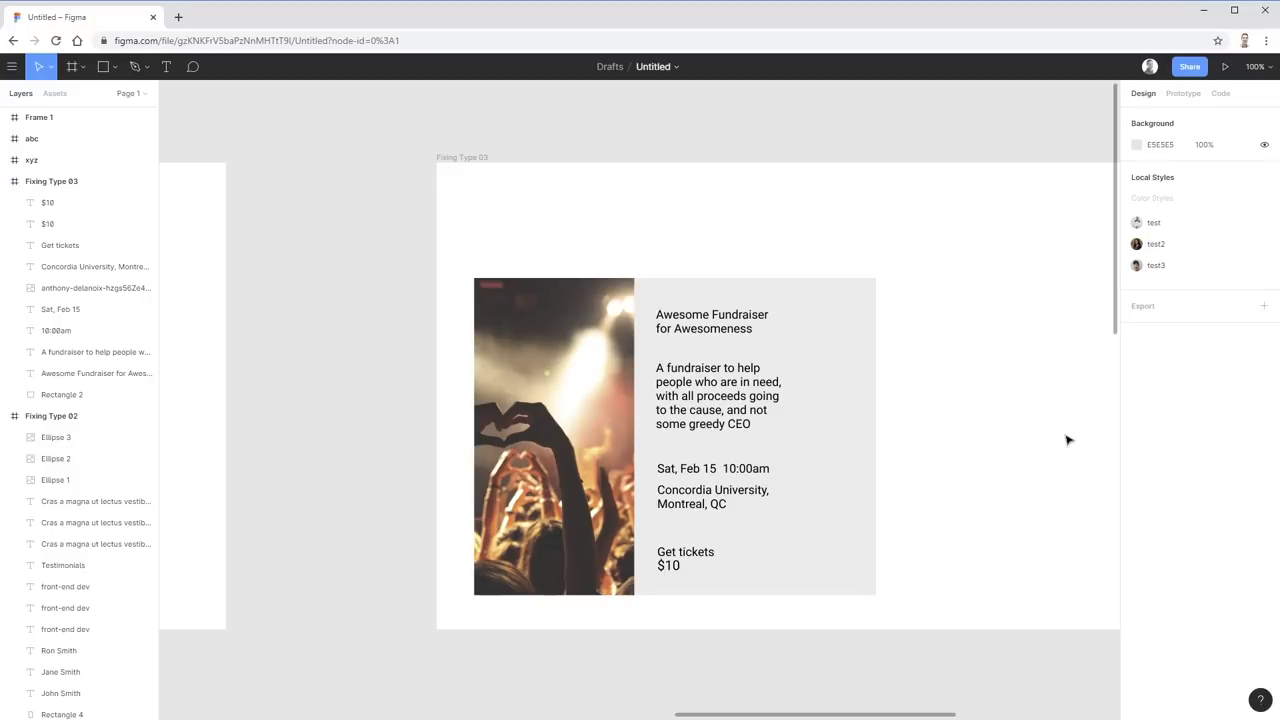
left_click(705, 400)
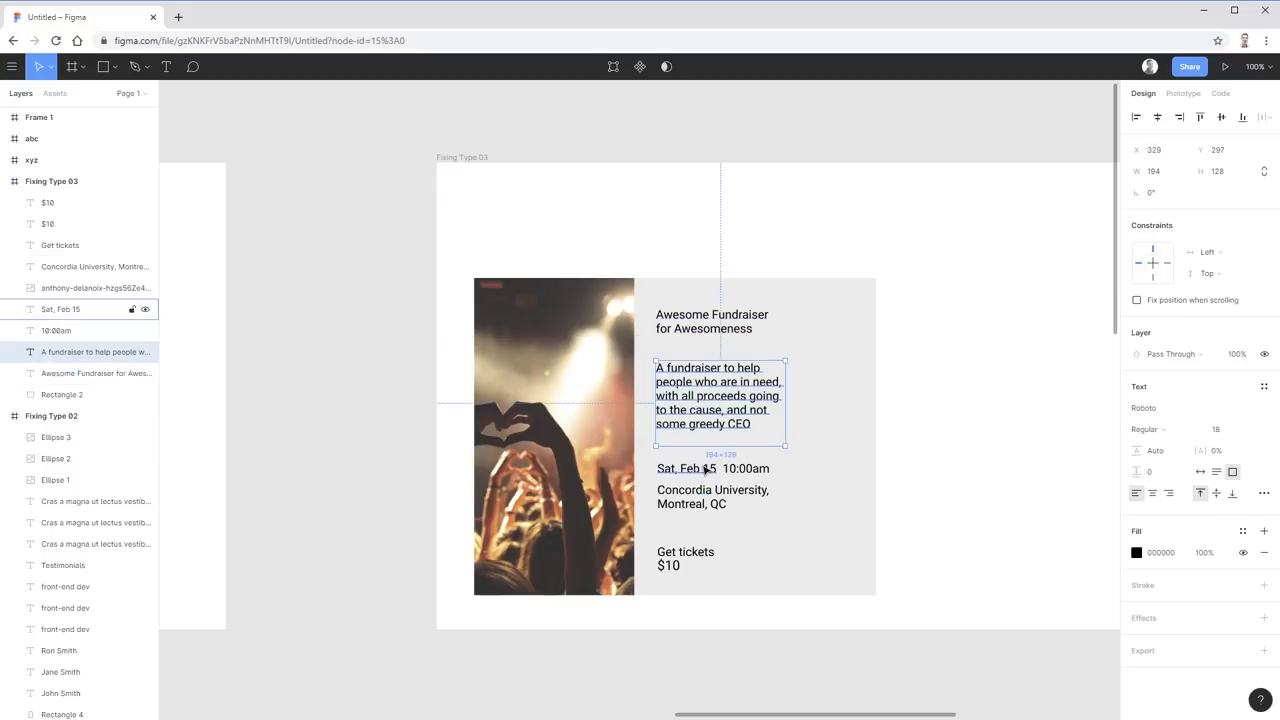
left_click(1098, 567)
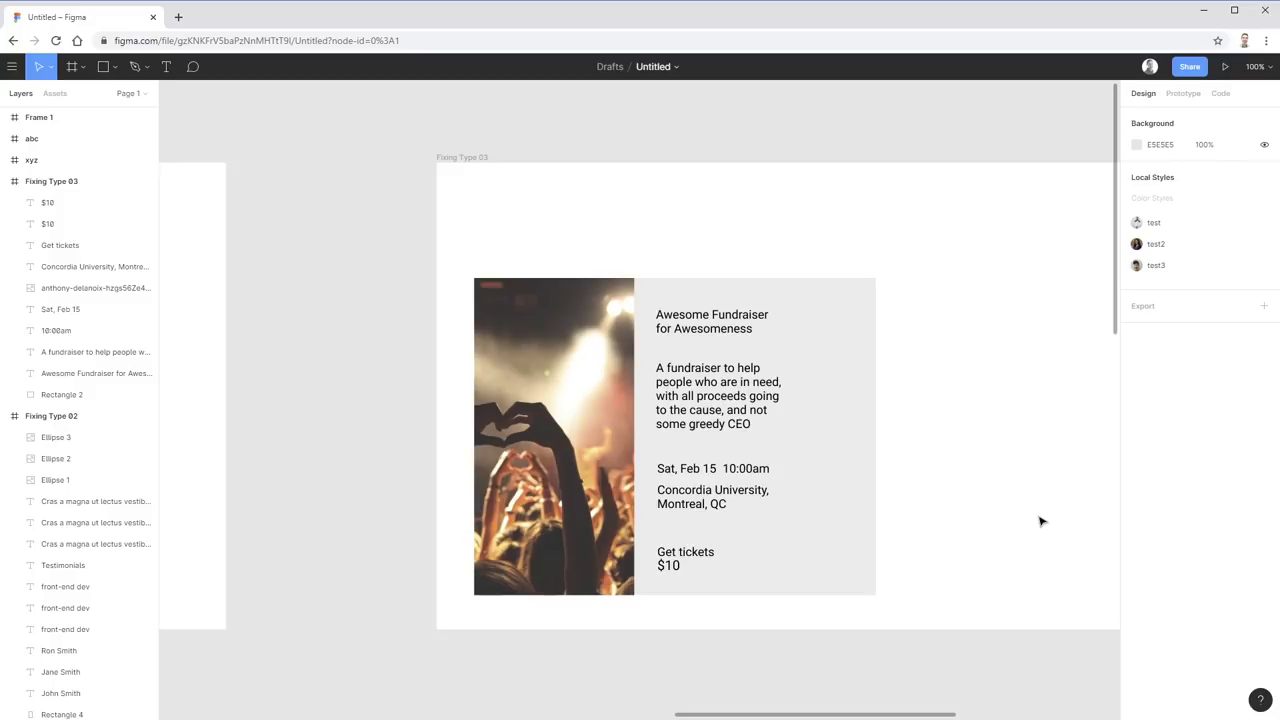
- Resize the title's text box to 188 × 73 so the title wraps onto two lines at its top edge
left_click(753, 330)
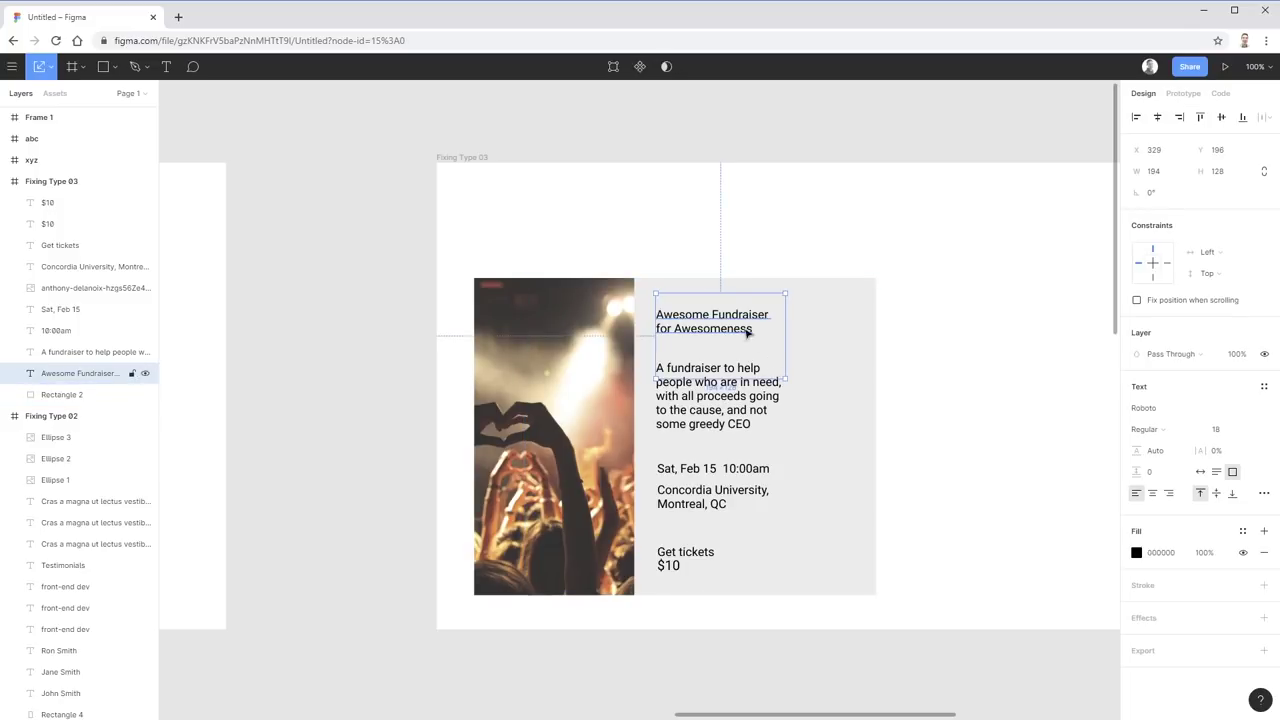
double_click(786, 294)
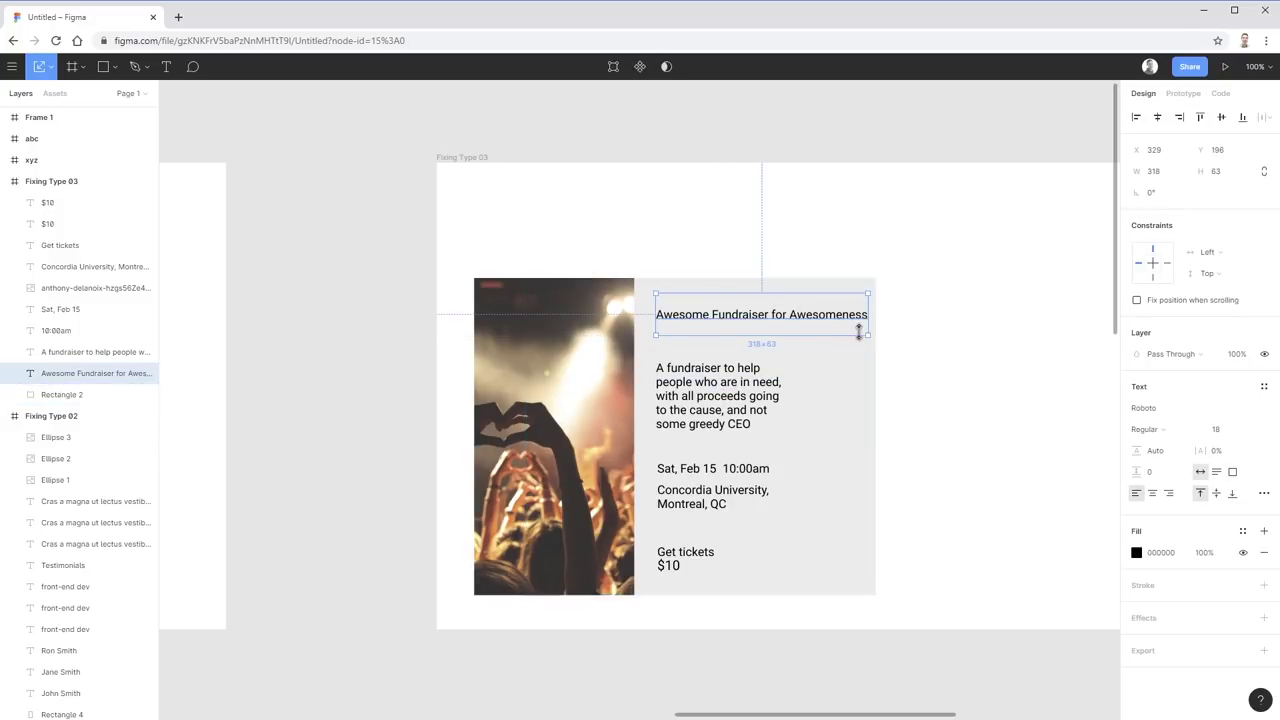
left_click_drag(867, 334, 864, 320)
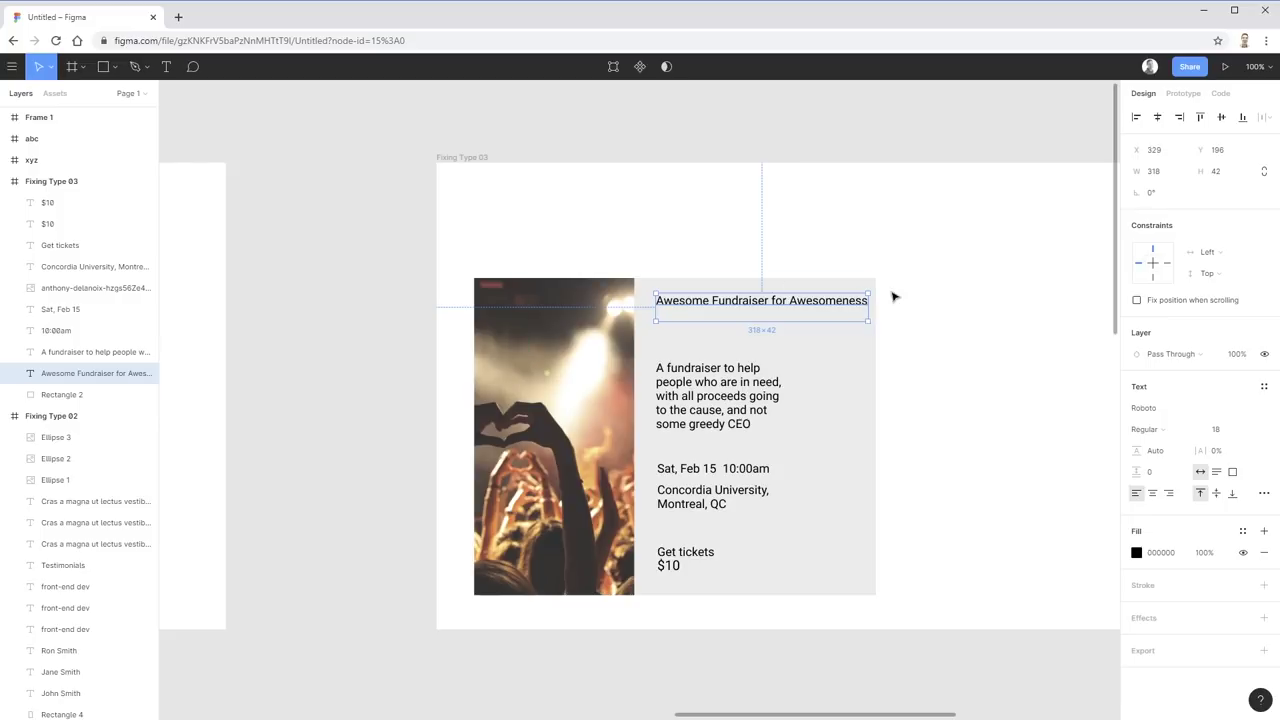
left_click_drag(867, 320, 780, 342)
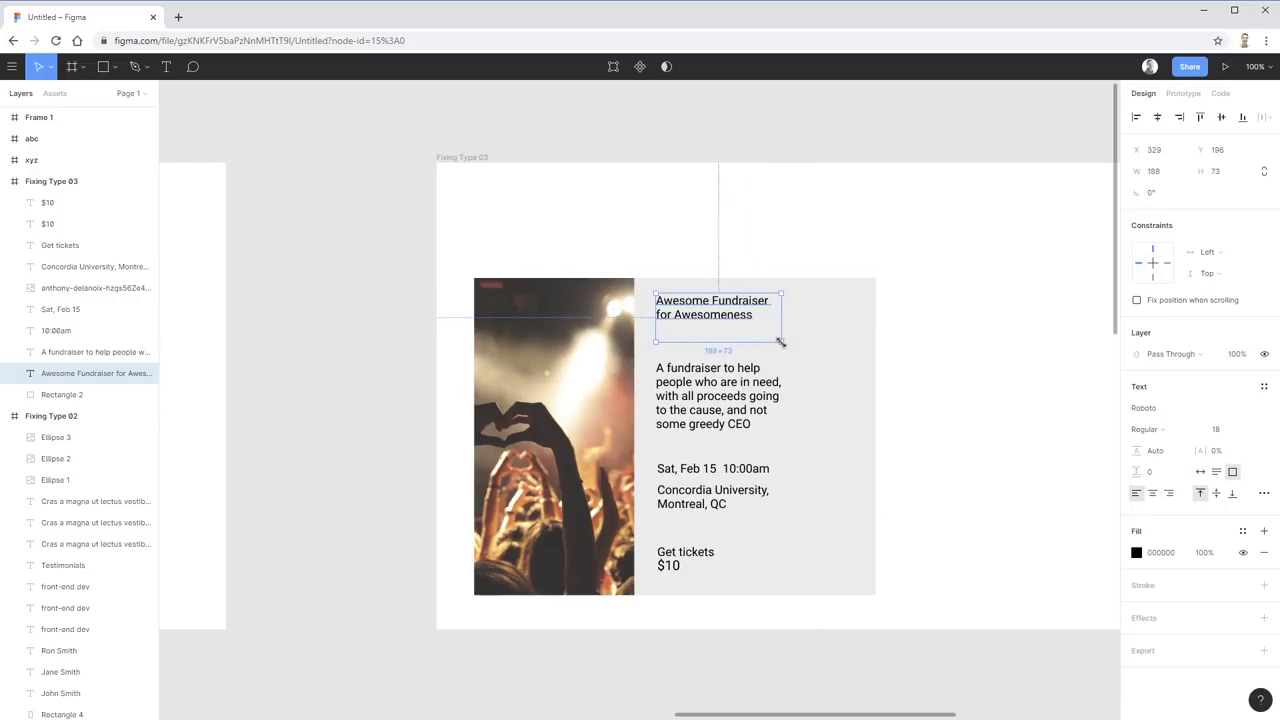
- Scale the title up to font size 29.1, and move the description down to Y 305
key("k")
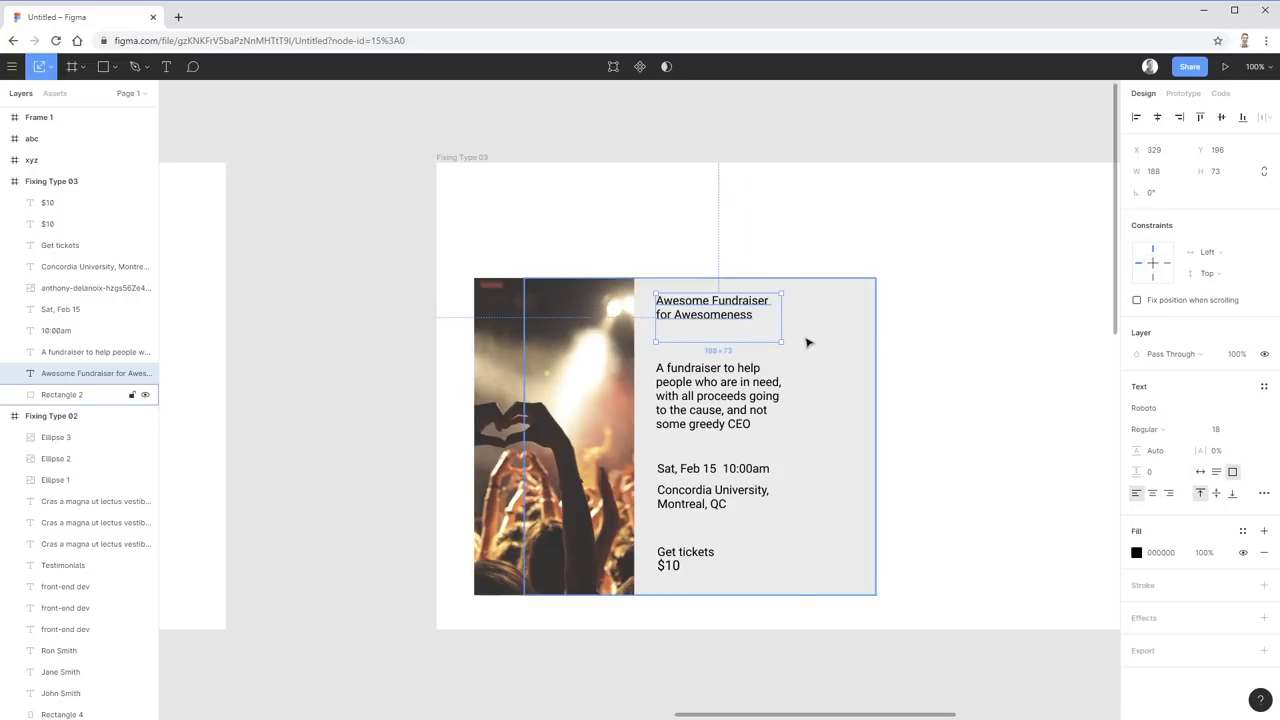
left_click_drag(782, 342, 856, 372)
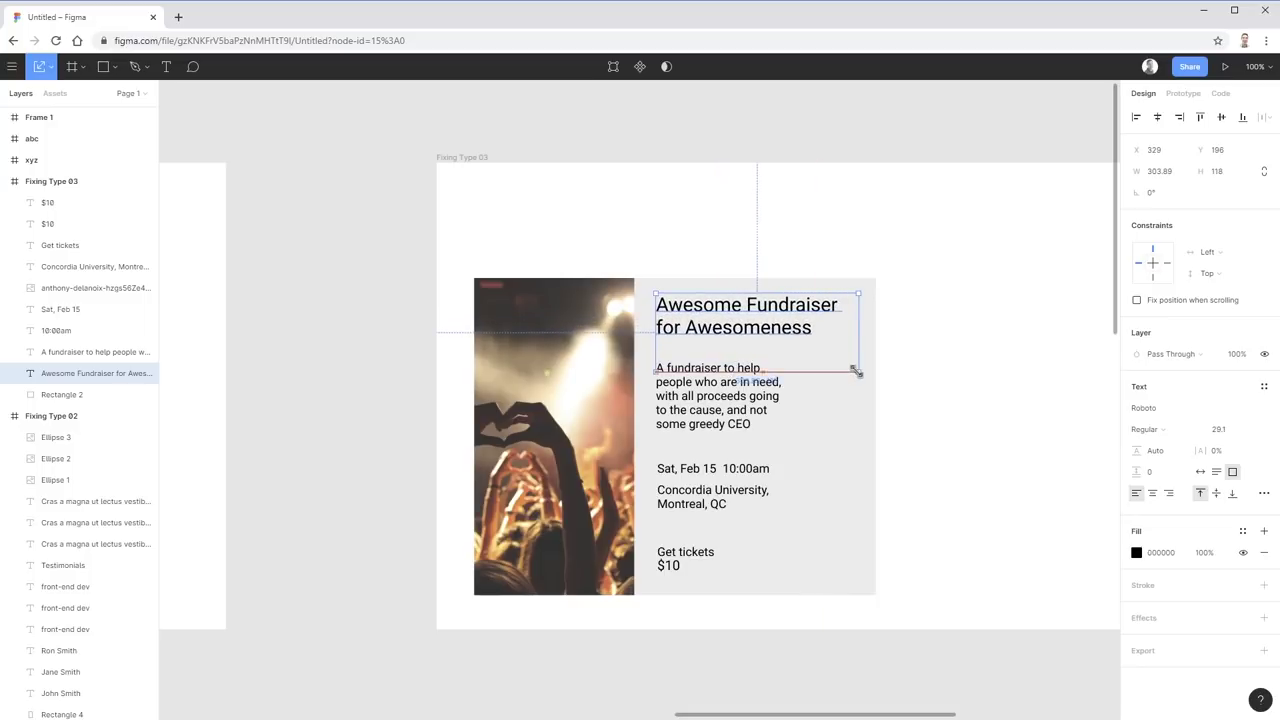
left_click(943, 377)
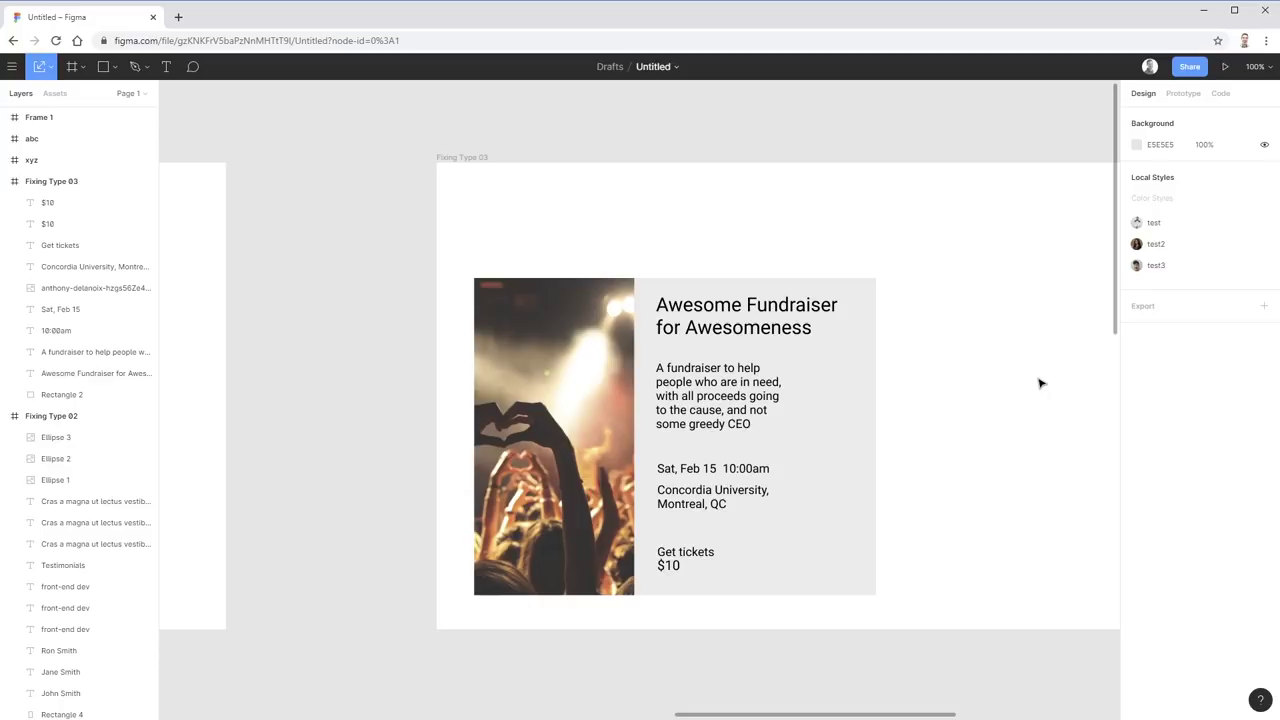
key("v")
left_click_drag(782, 396, 782, 402)
left_click(1000, 411)
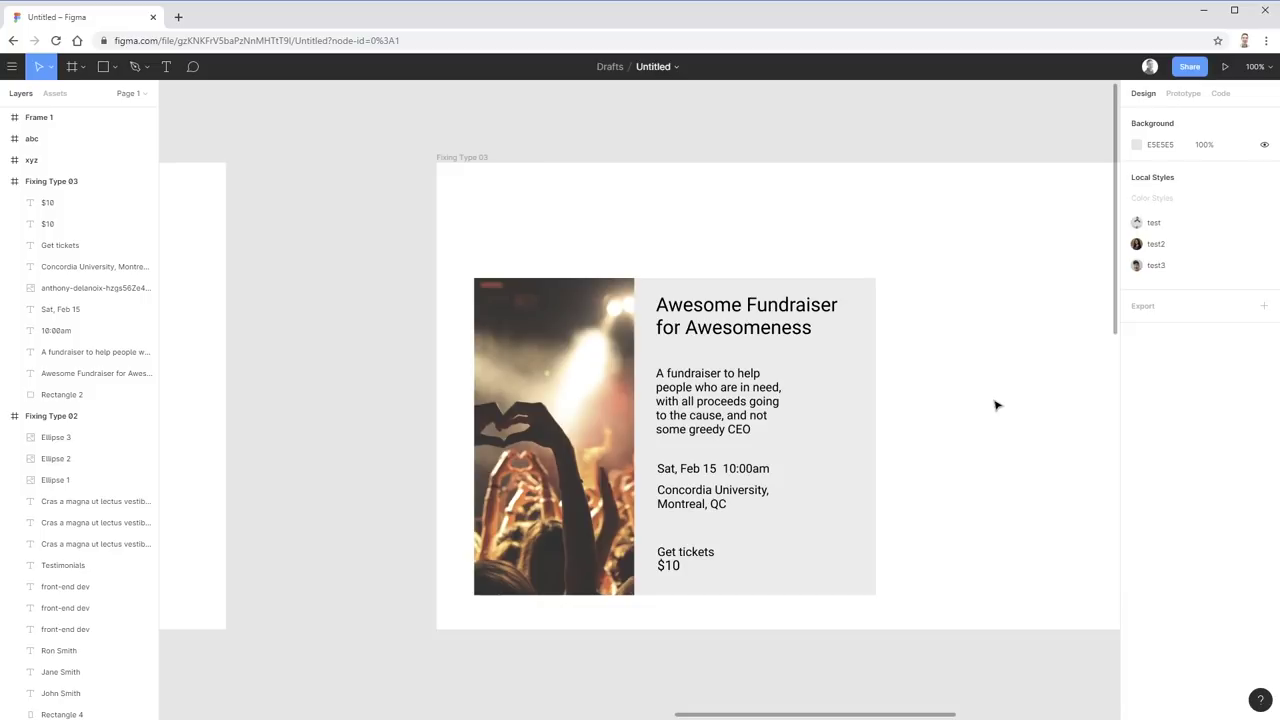
- Set the title's font weight to Black and move the title down to Y 206
left_click(808, 330)
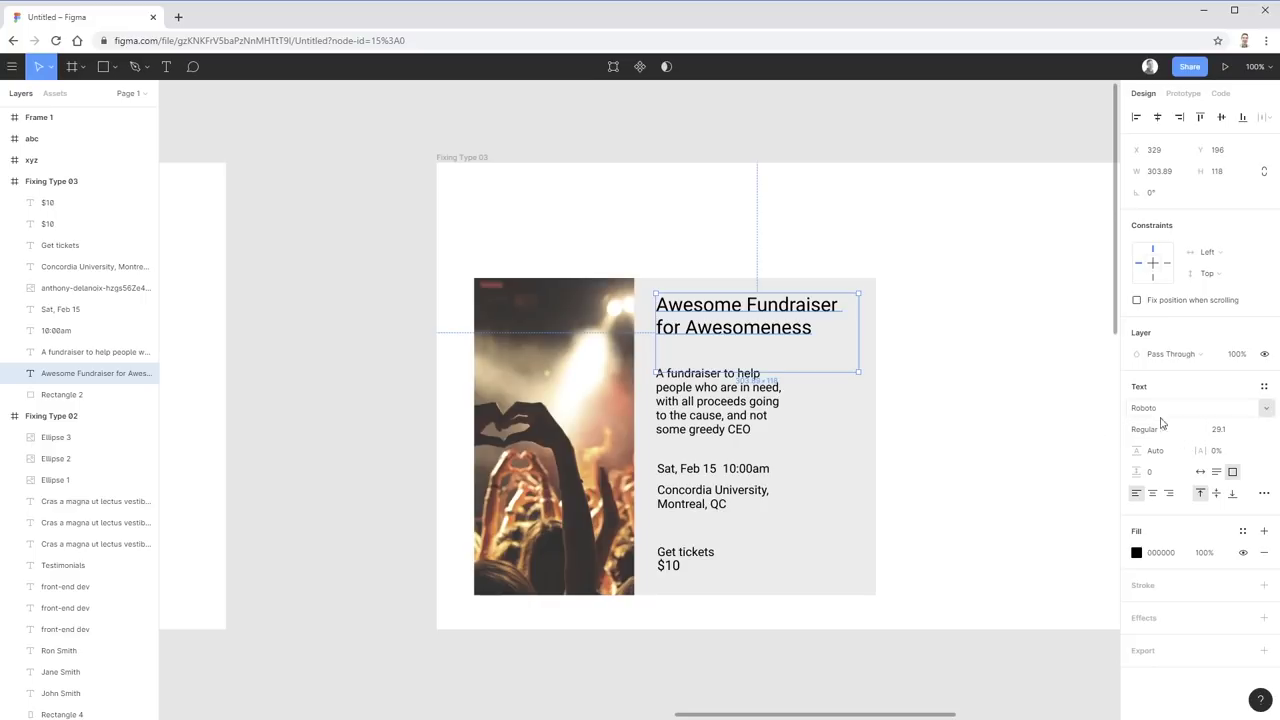
left_click(1192, 431)
left_click(1188, 477)
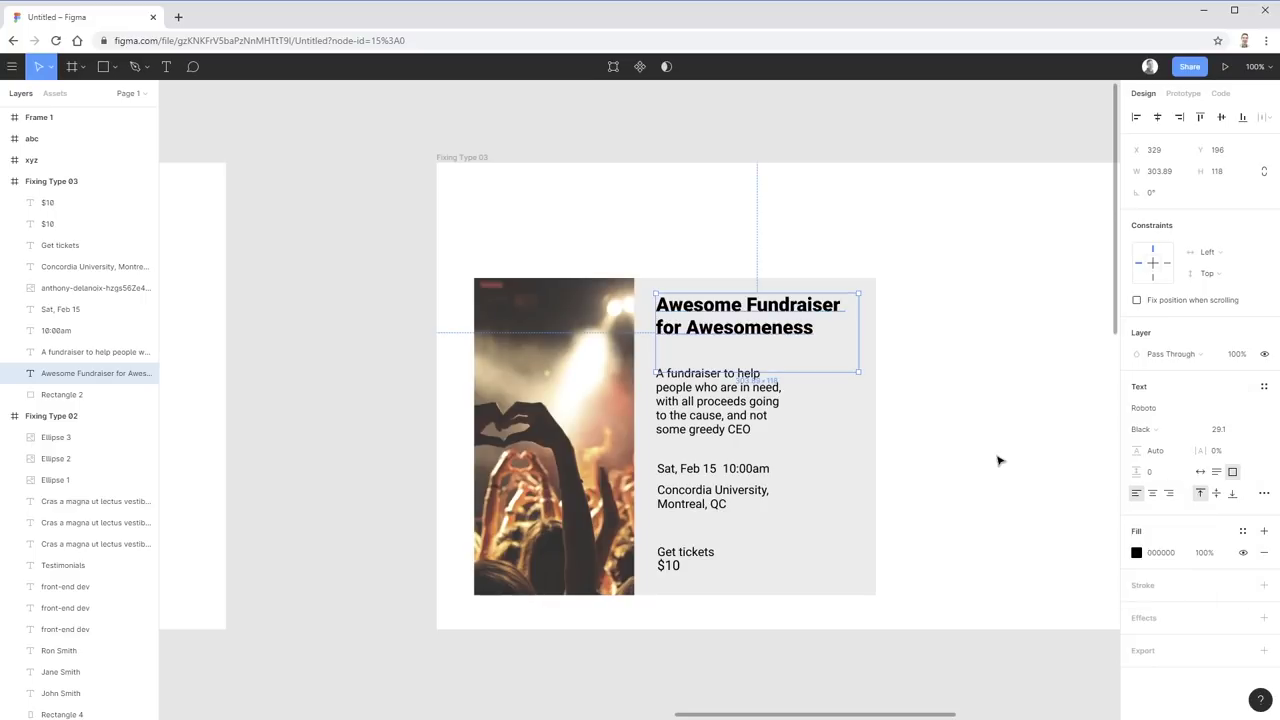
left_click(997, 460)
left_click_drag(746, 340, 747, 346)
left_click(1017, 386)
- Widen the description's text box to 269 so its lines run about as wide as the title
left_click(775, 400)
left_click_drag(794, 408, 835, 407)
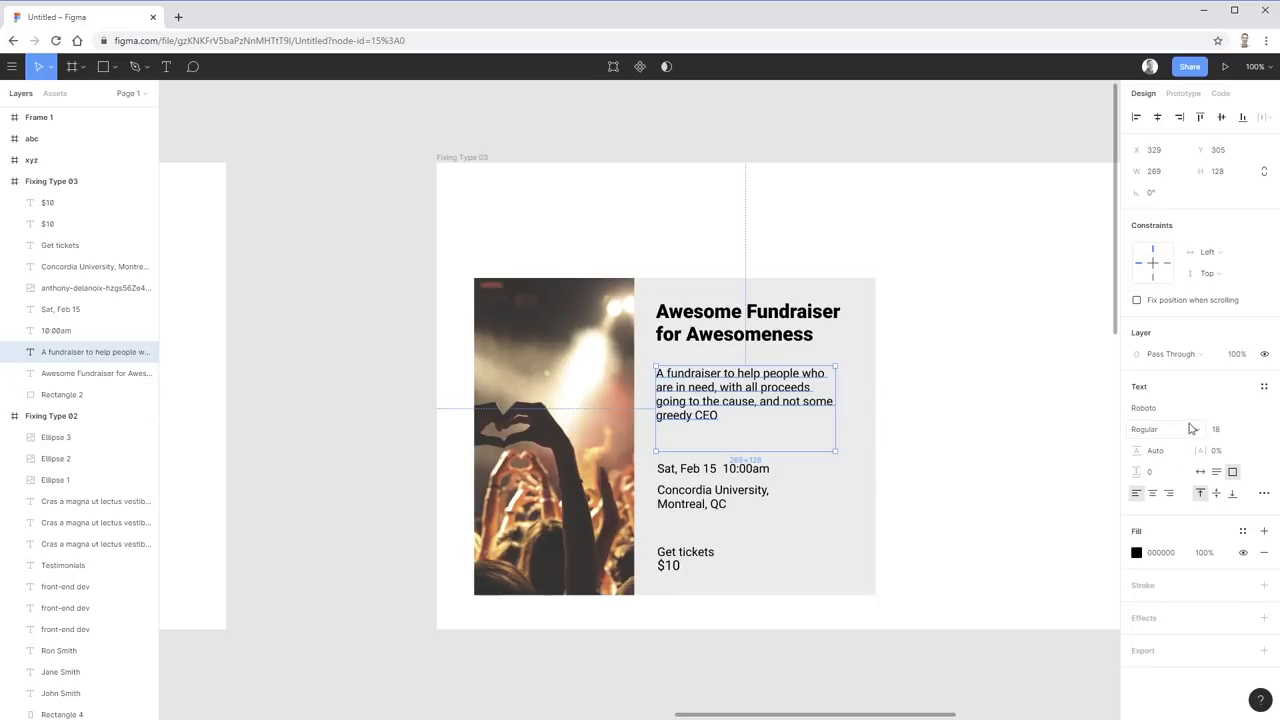
left_click(900, 463)
left_click(692, 477)
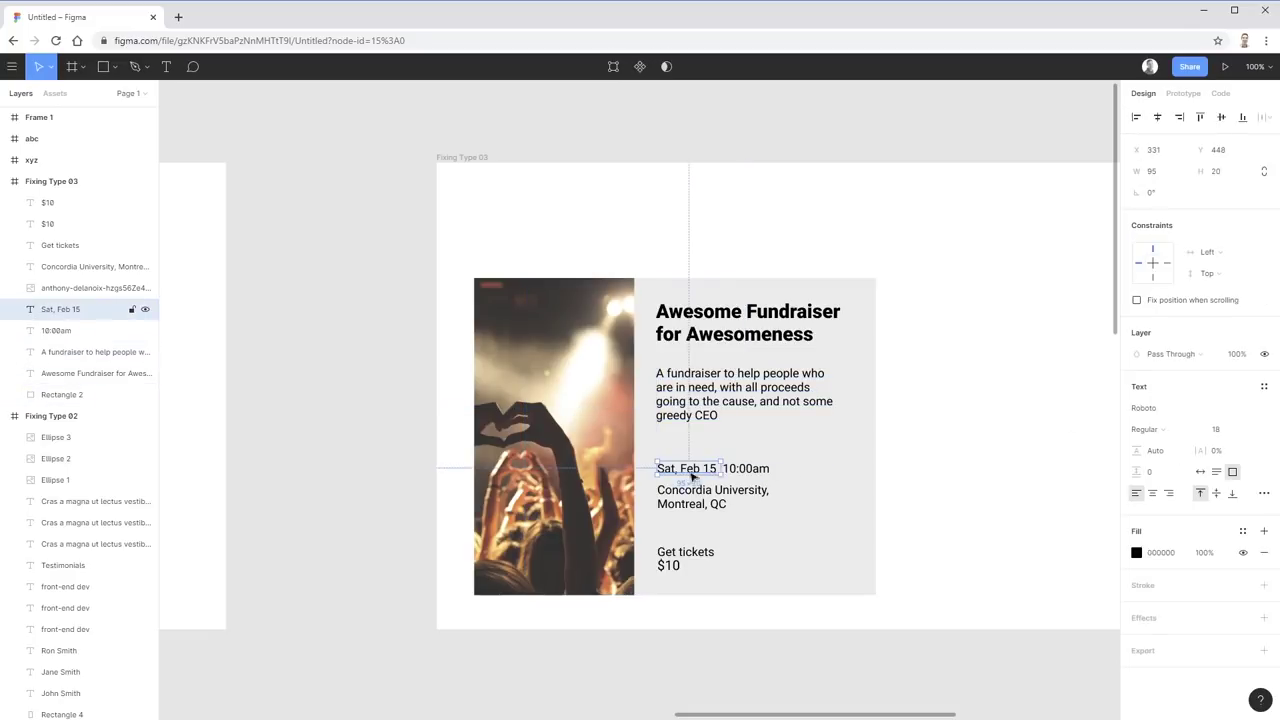
left_click(750, 470, "shift")
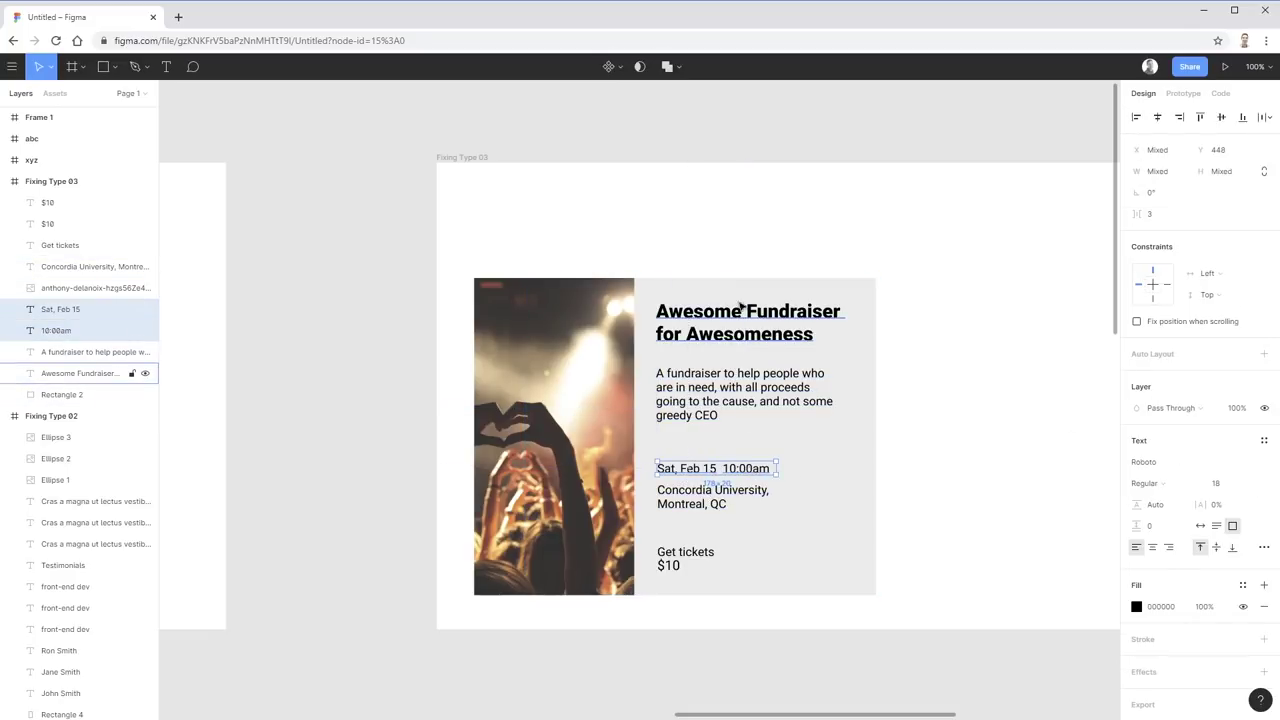
left_click(985, 341)
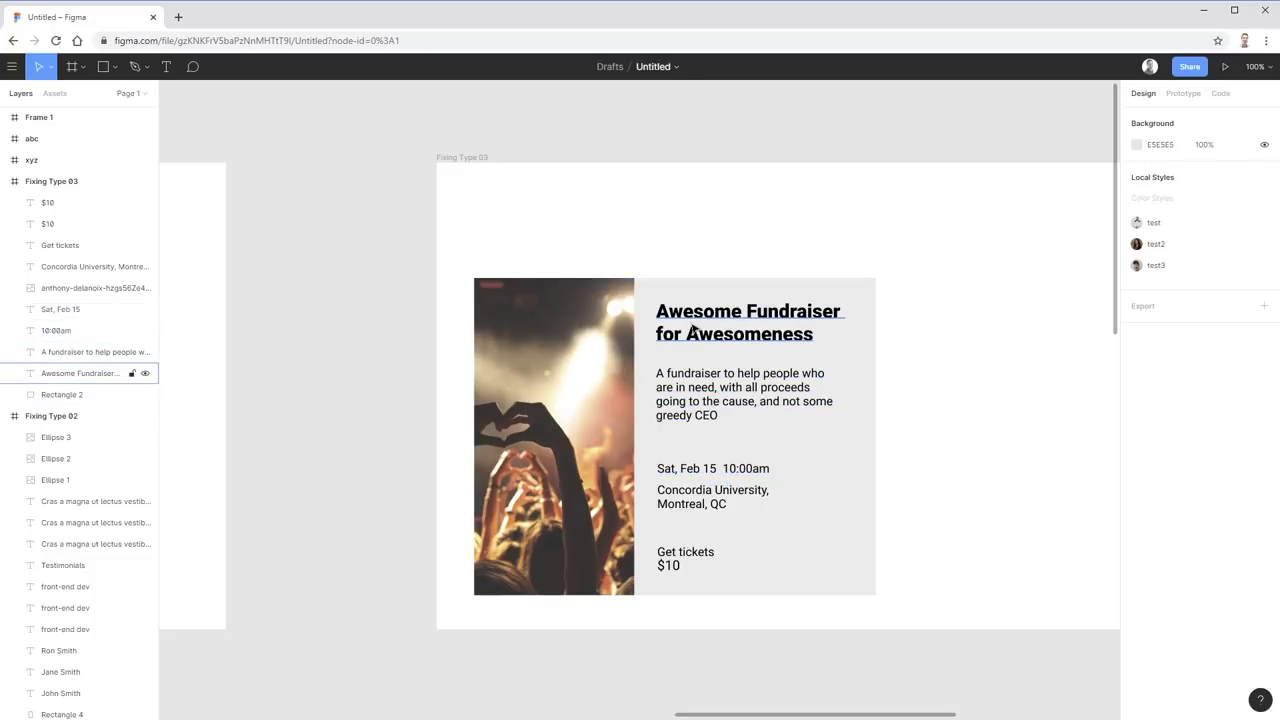
- Lighten the description's text fill to grey 595959 and move it up closer to the title, at Y 291
left_click(688, 411)
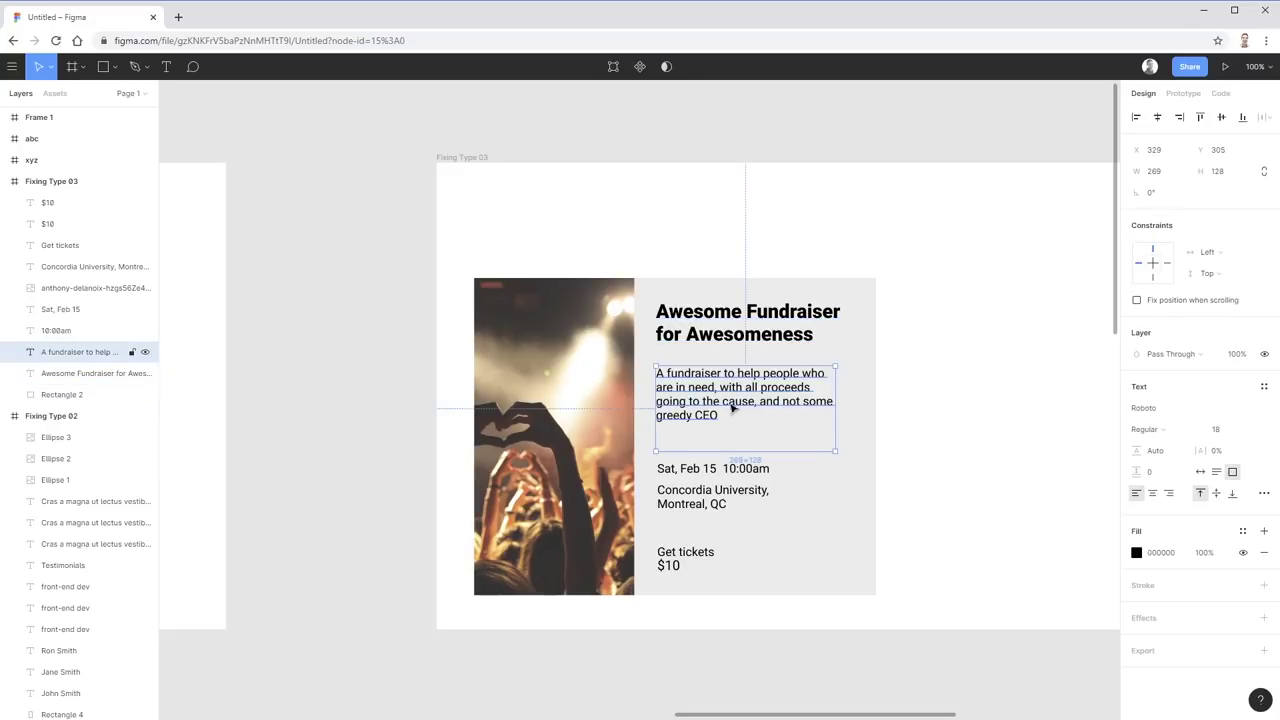
left_click(1137, 553)
left_click_drag(1004, 516, 917, 483)
left_click(917, 483)
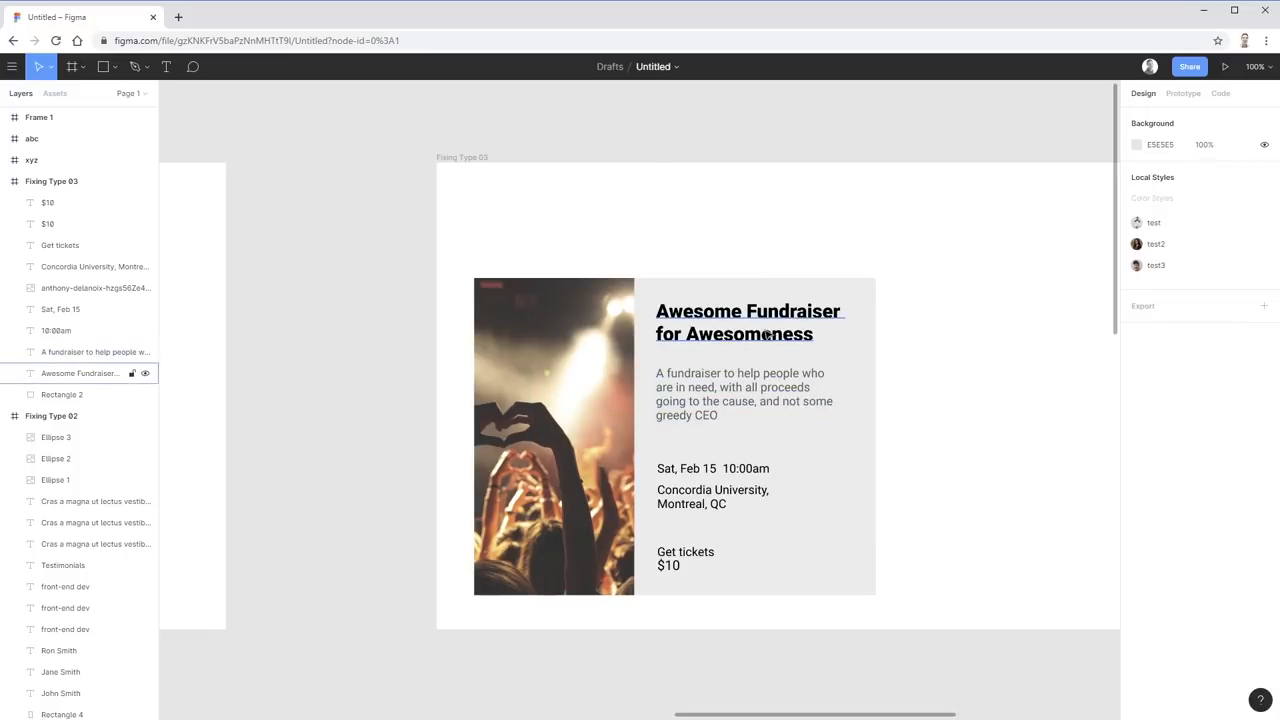
left_click_drag(786, 394, 786, 384)
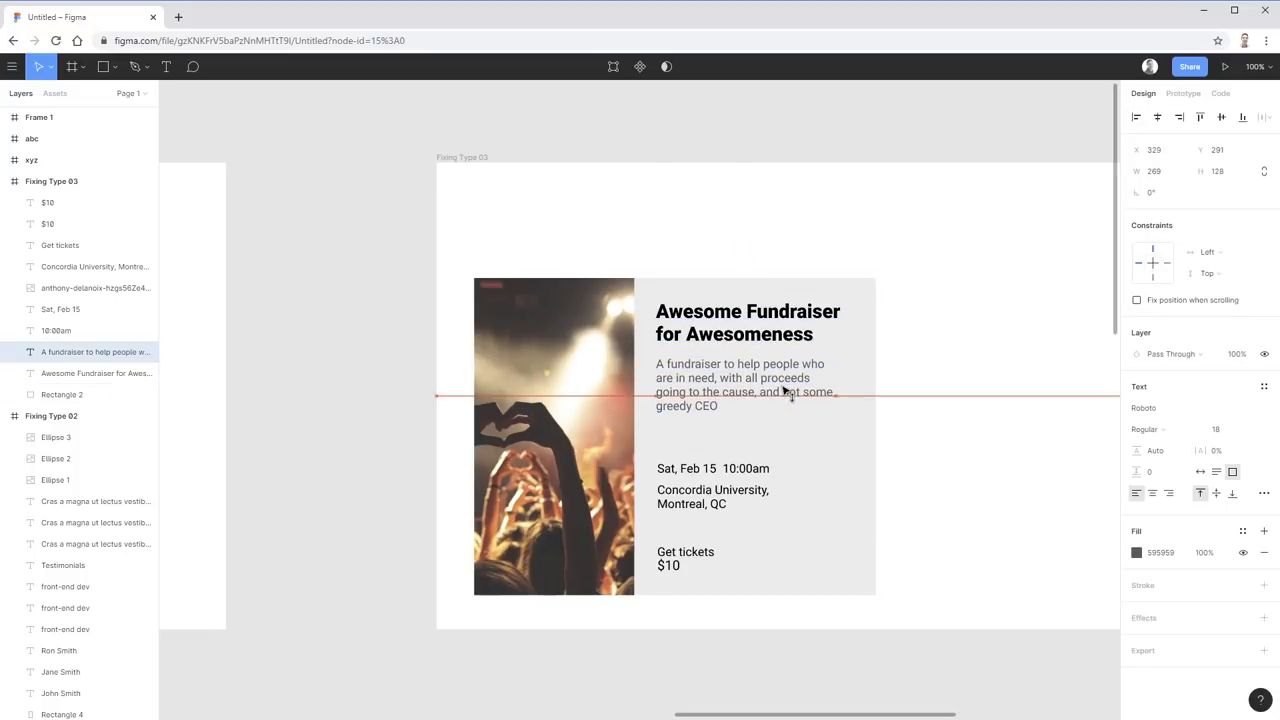
left_click(1016, 374)
- Enlarge the title to font size 35.51 in a 303 × 139 text box, and move the description down below it to Y 345
left_click(828, 336)
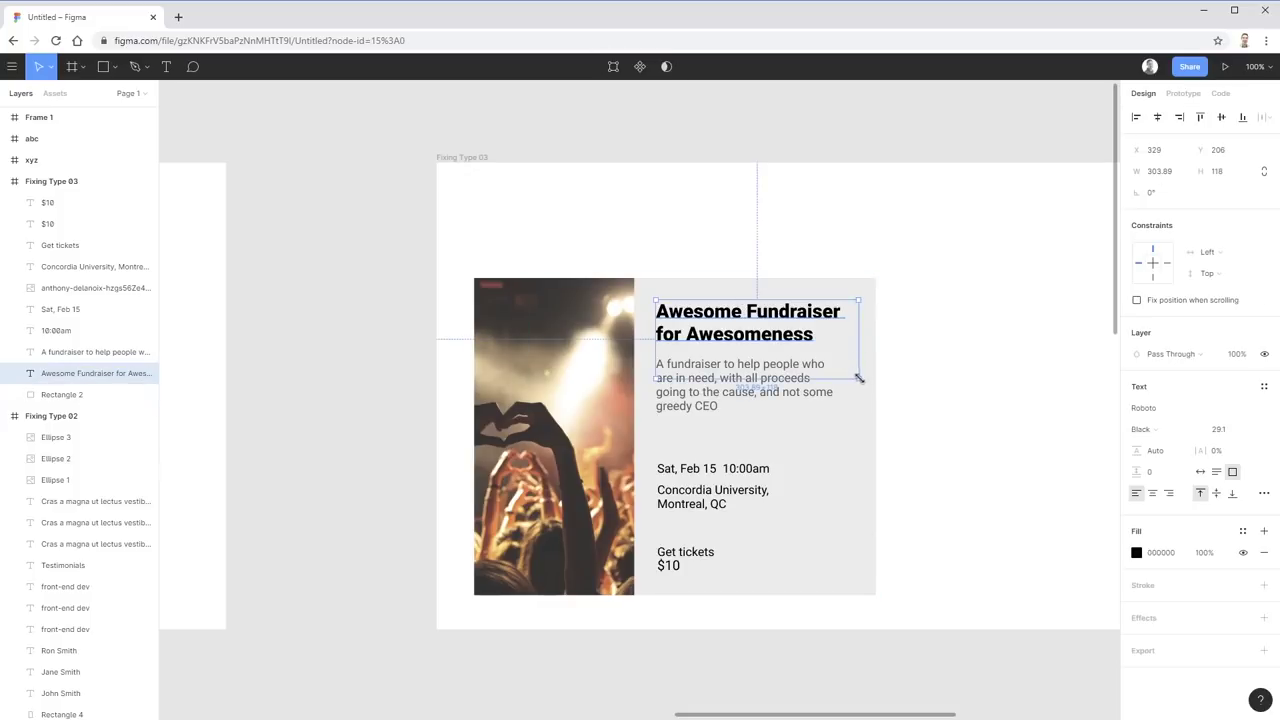
mouse_move(858, 378)
left_mouse_down()
mouse_move(904, 399)
mouse_move(854, 391)
left_mouse_up()
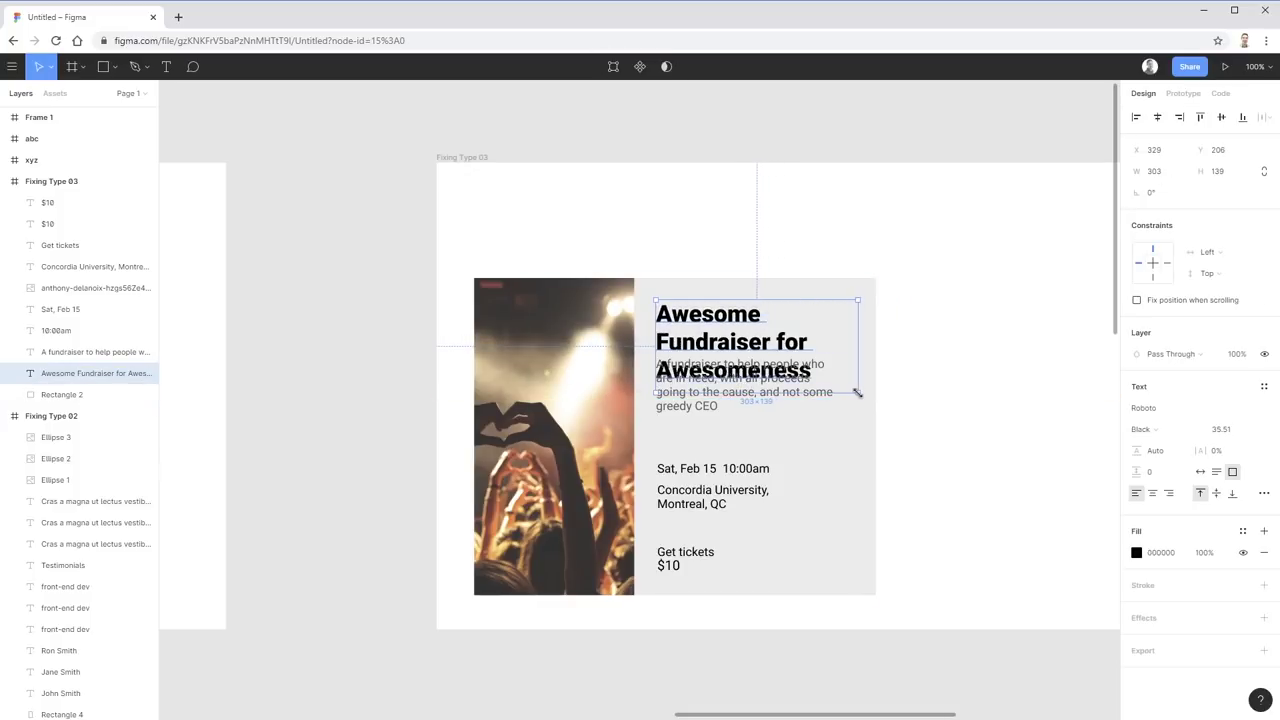
left_click(1020, 411)
left_click_drag(737, 401, 737, 443)
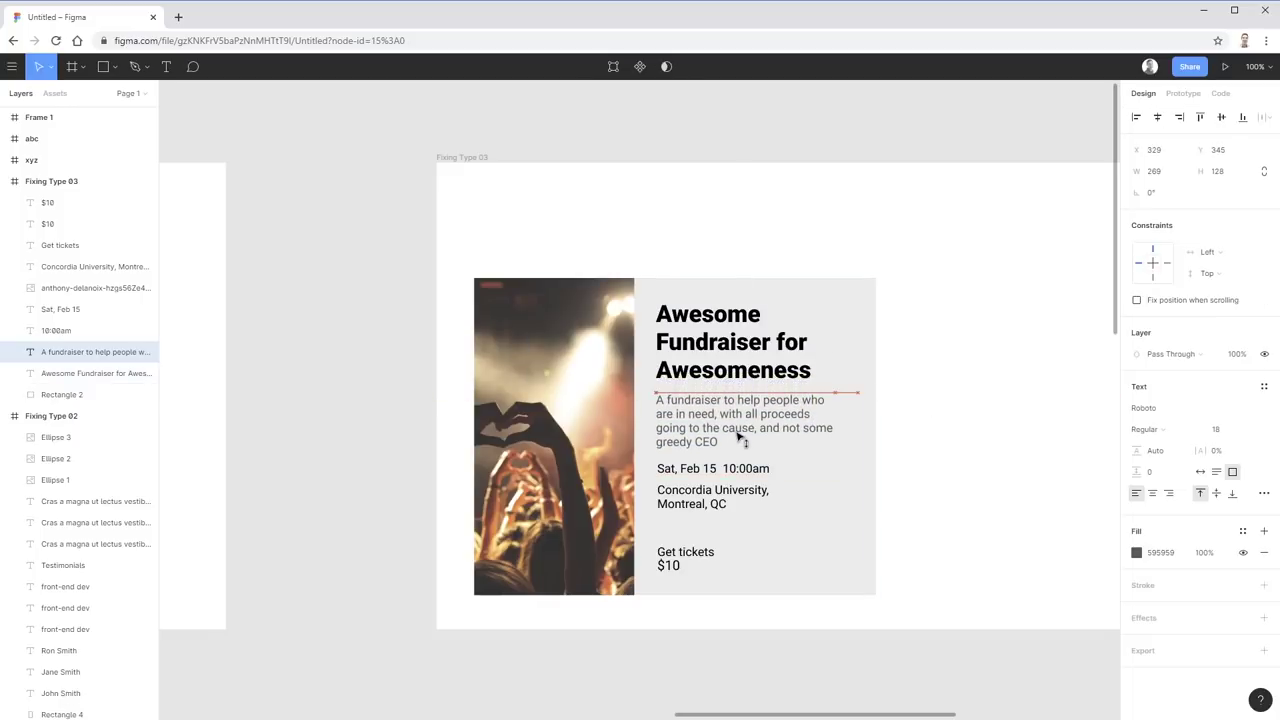
left_click(1057, 449)
- Reduce the title's line height so its three lines sit closer together
left_click(760, 366)
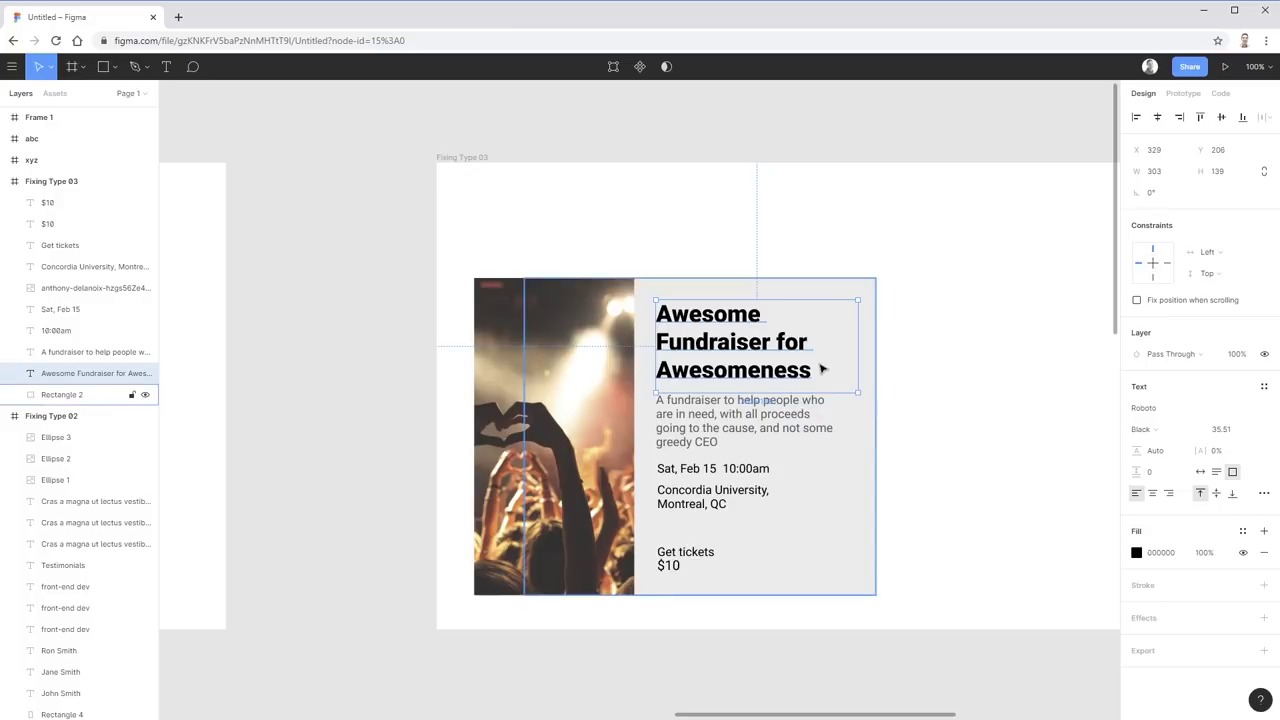
left_click_drag(1139, 450, 1114, 451)
key("Escape")
- Move the description text up closer to the title, at Y 333
left_click(791, 441)
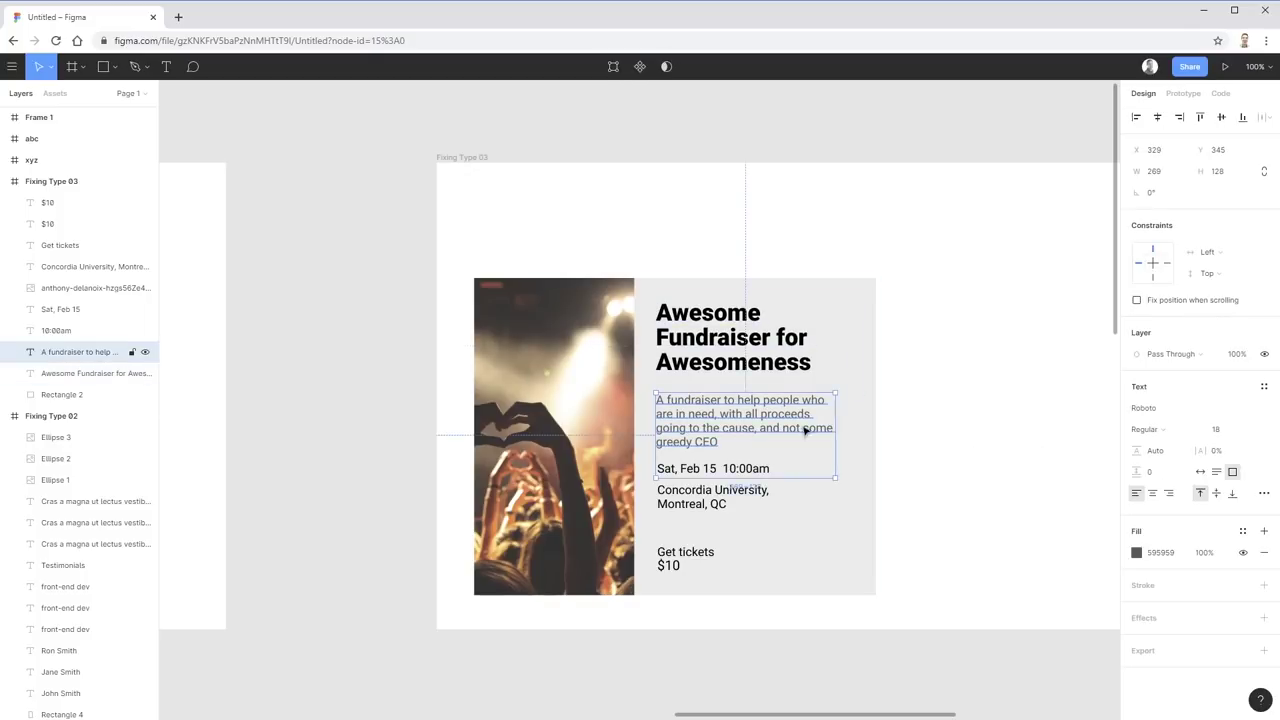
left_click_drag(760, 428, 763, 420)
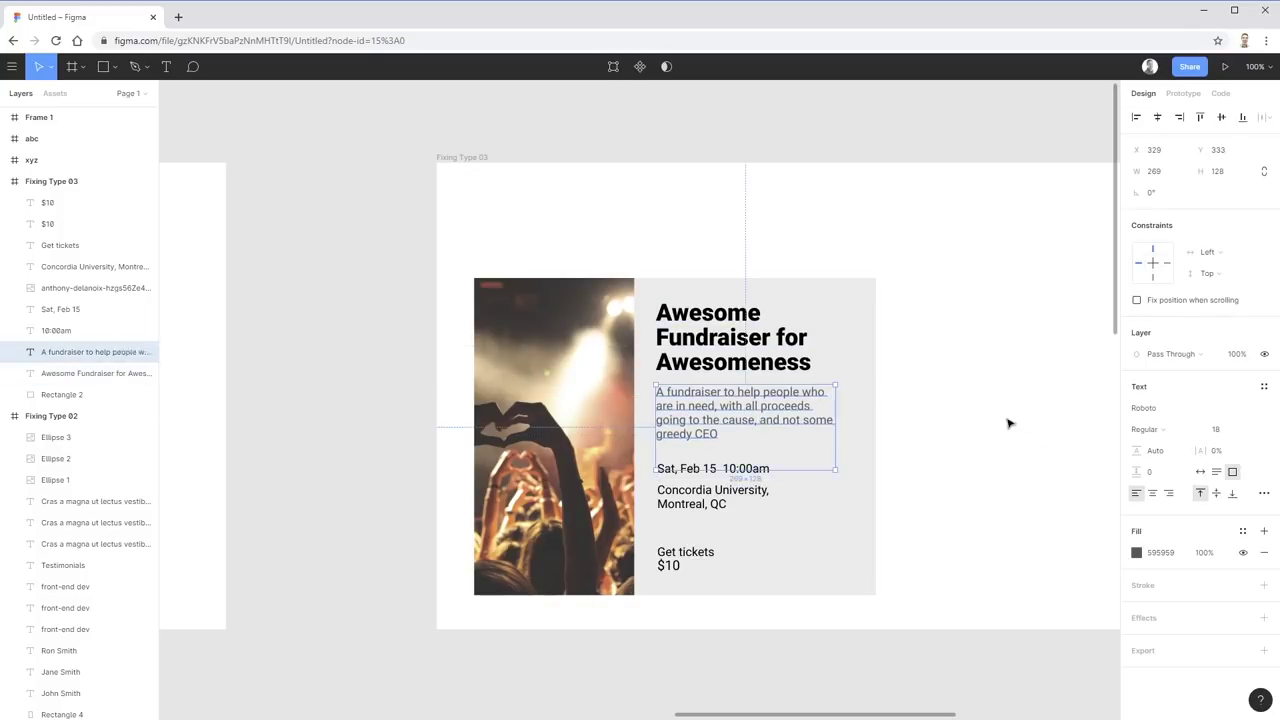
- Increase the description's line height to 149.7% and widen its text box to 296 so it wraps onto three lines
left_click_drag(1134, 450, 1177, 452)
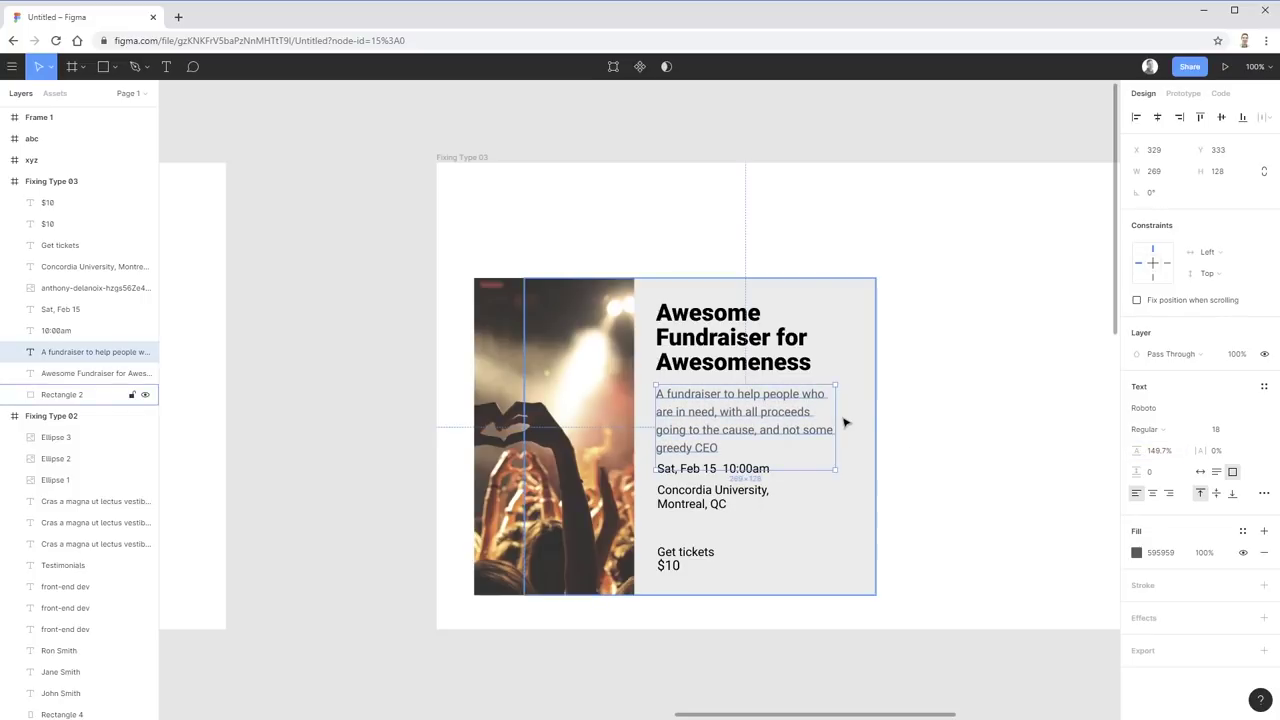
left_click_drag(837, 418, 853, 420)
left_click(928, 426)
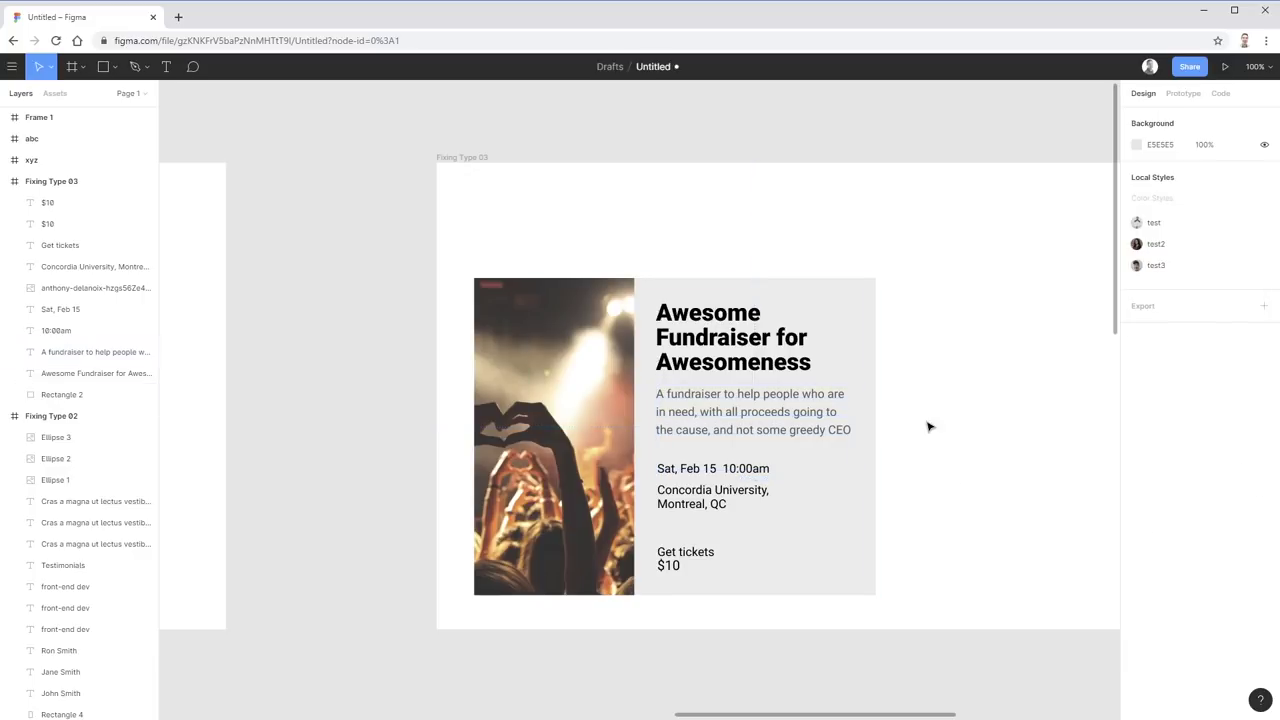
- Move the date, time and location texts down together, away from the description, with the date and time at Y 461
left_click(743, 505)
left_click(745, 469, "shift")
left_click_drag(745, 469, 771, 486)
key("ctrl+z")
left_click(712, 476, "shift")
left_click(963, 470)
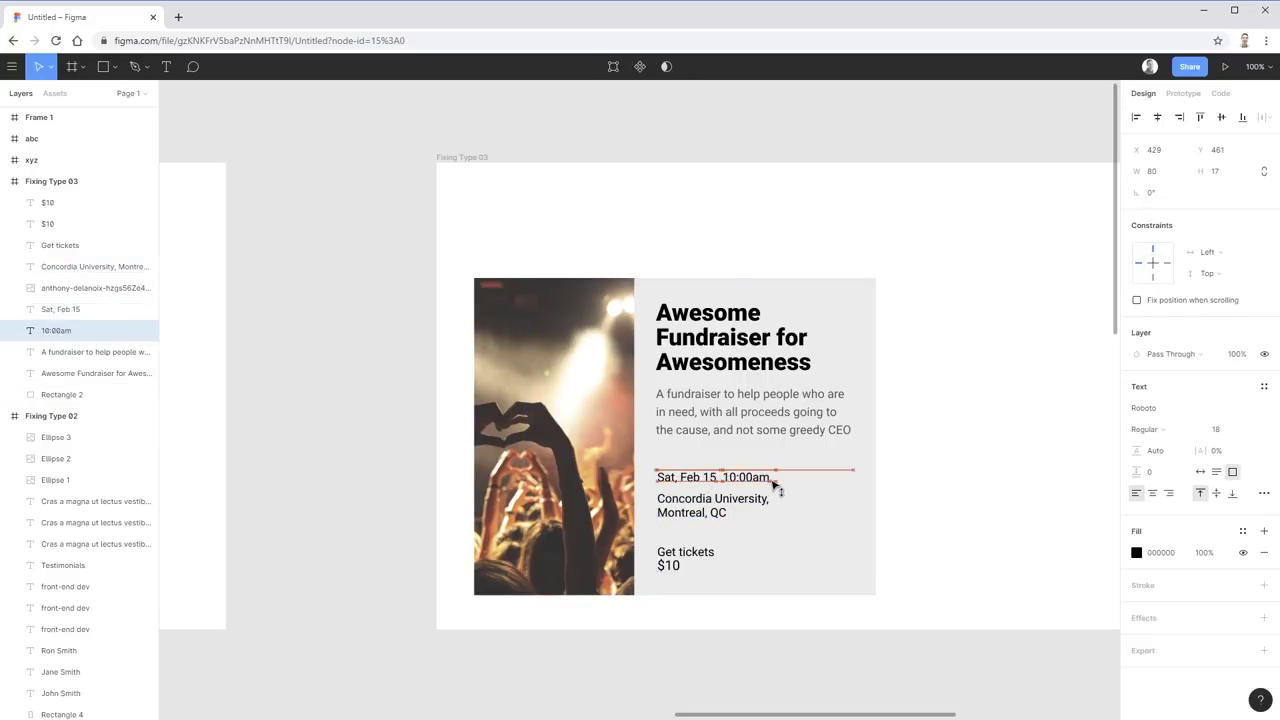
left_click(1055, 480)
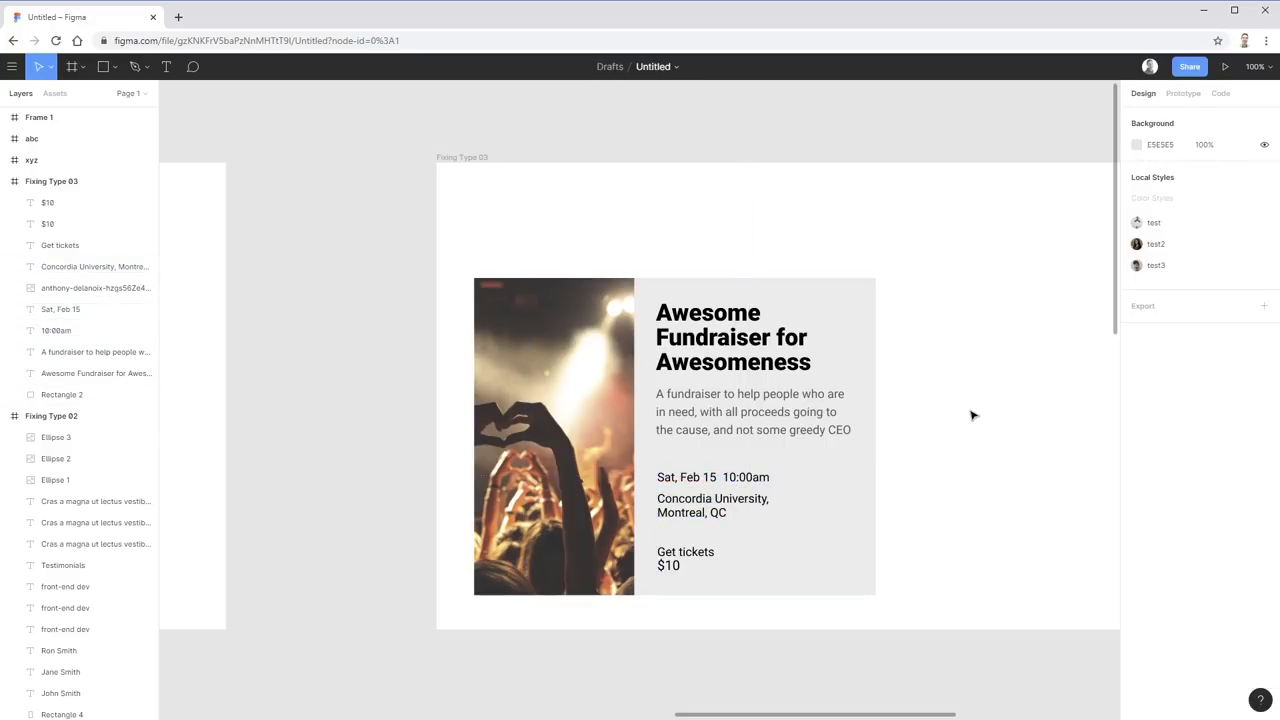
- Examine the text settings of the title, the description and the $10 price to compare their visual hierarchy
left_click(748, 342)
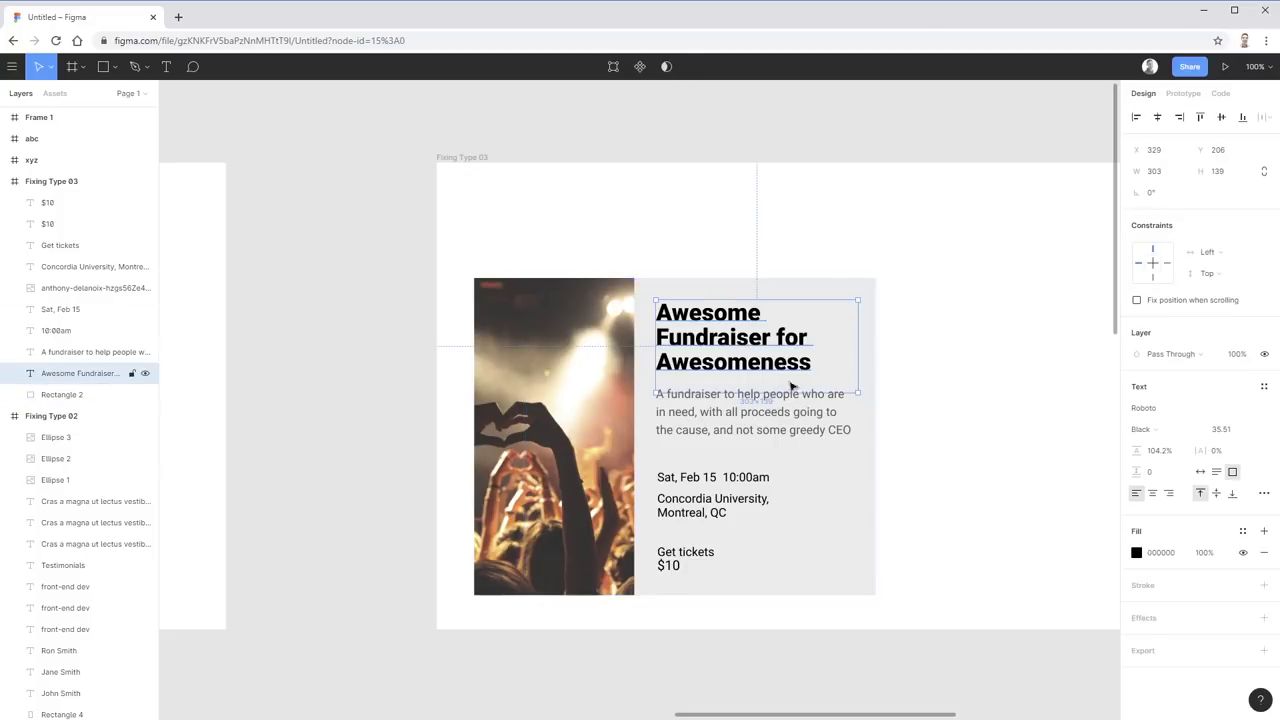
left_click(960, 371)
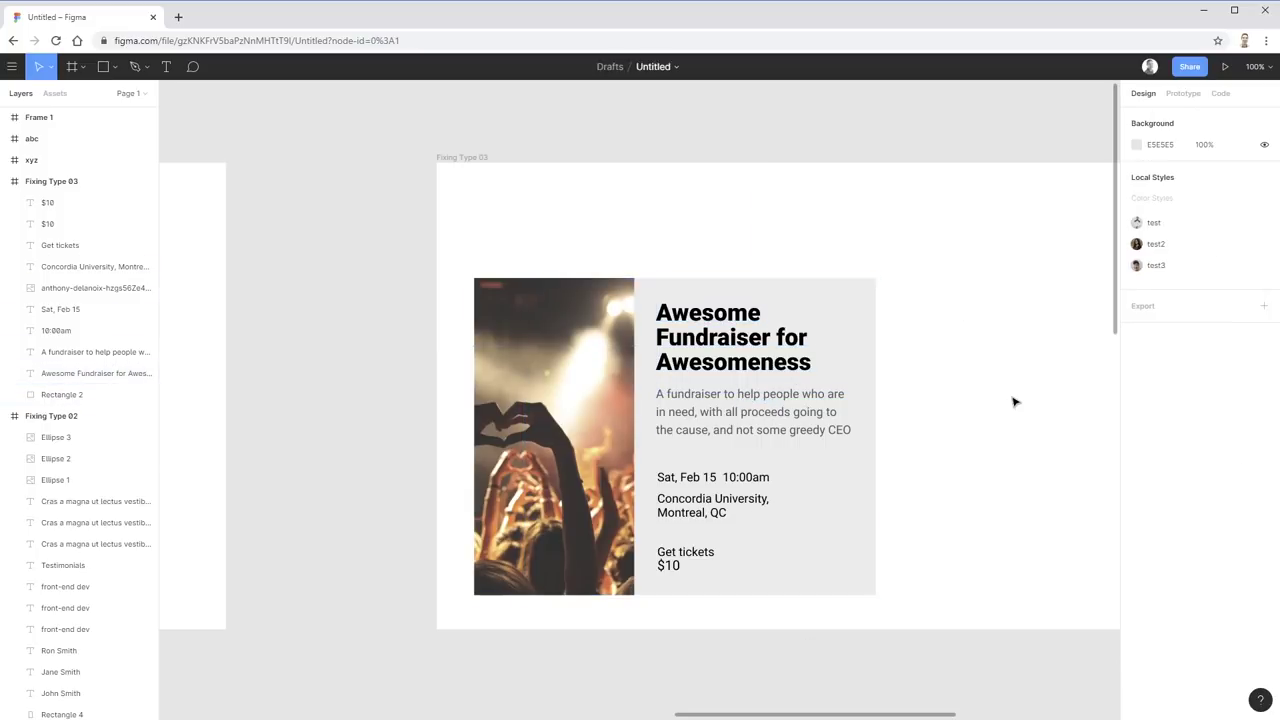
left_click(752, 362)
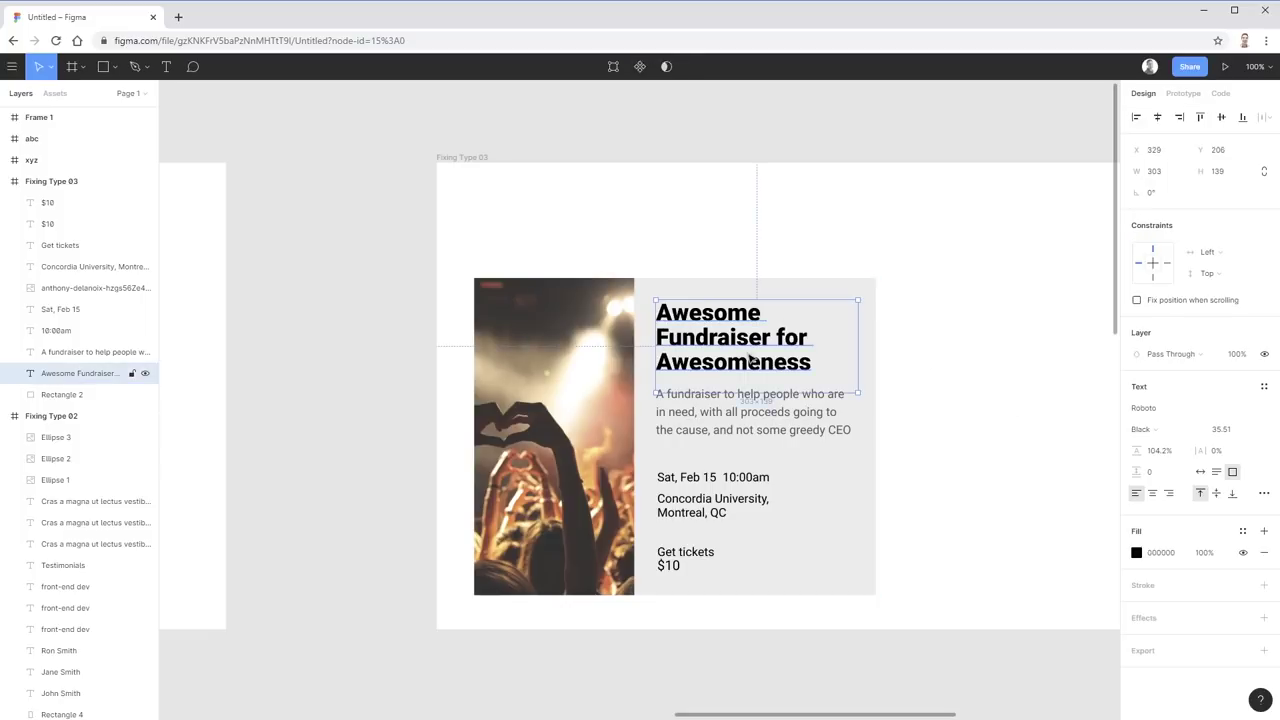
left_click(690, 418)
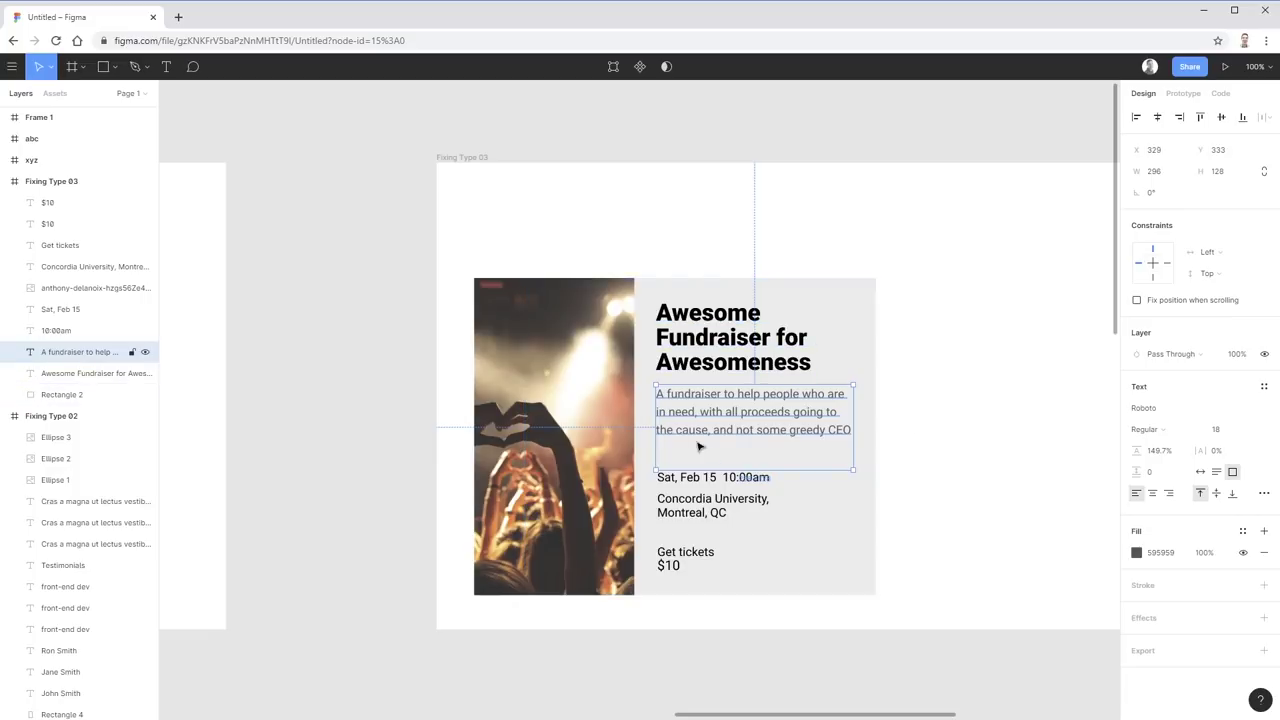
left_click(688, 369)
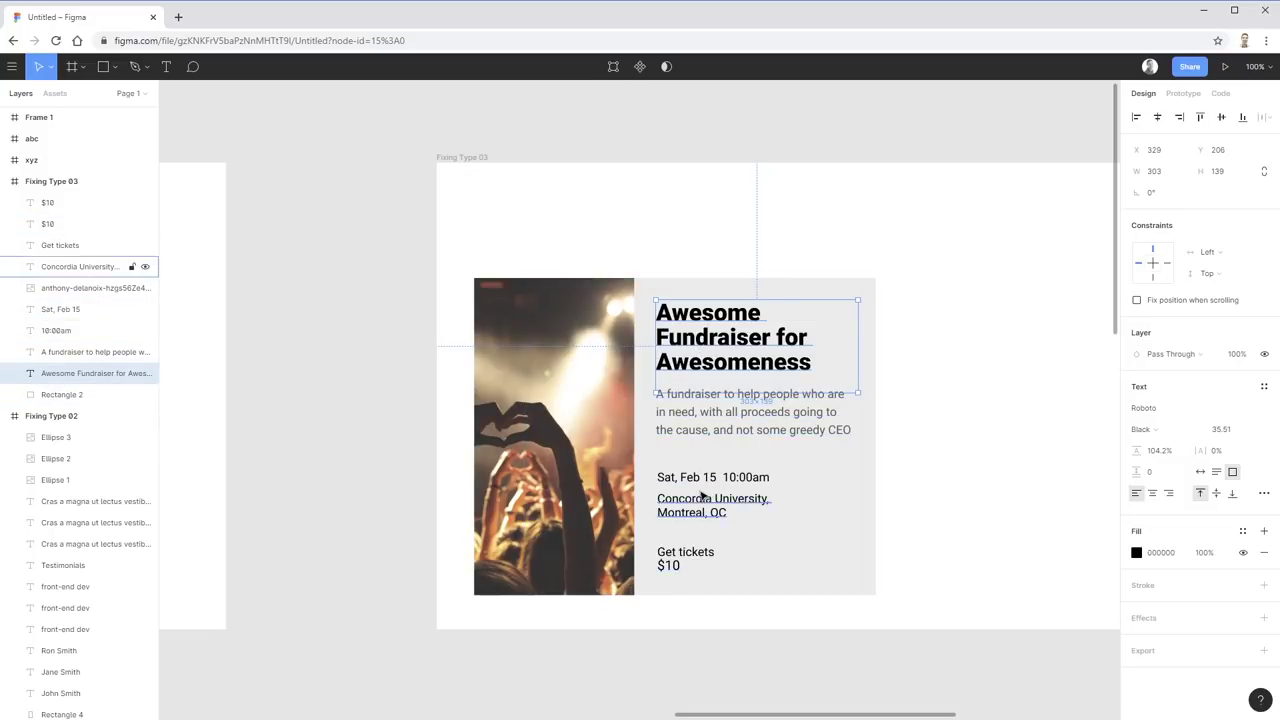
left_click(669, 566)
double_click(813, 558)
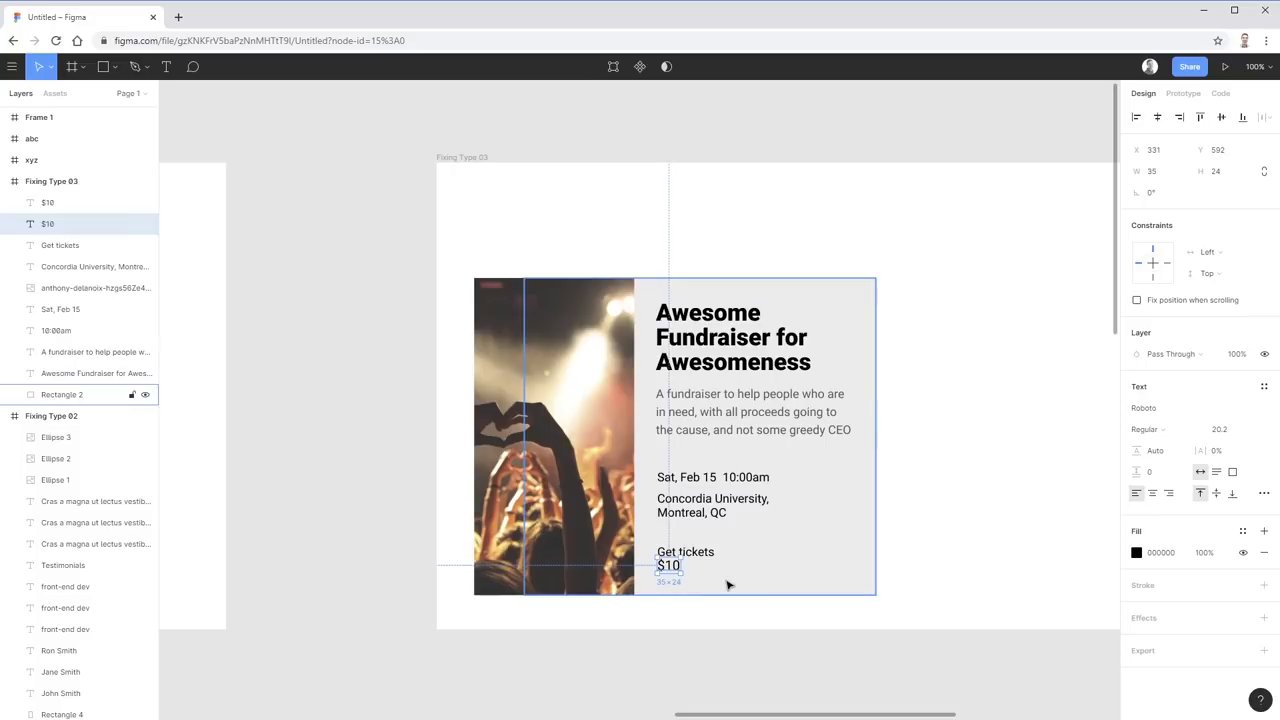
key("Delete")
key("ctrl+v")
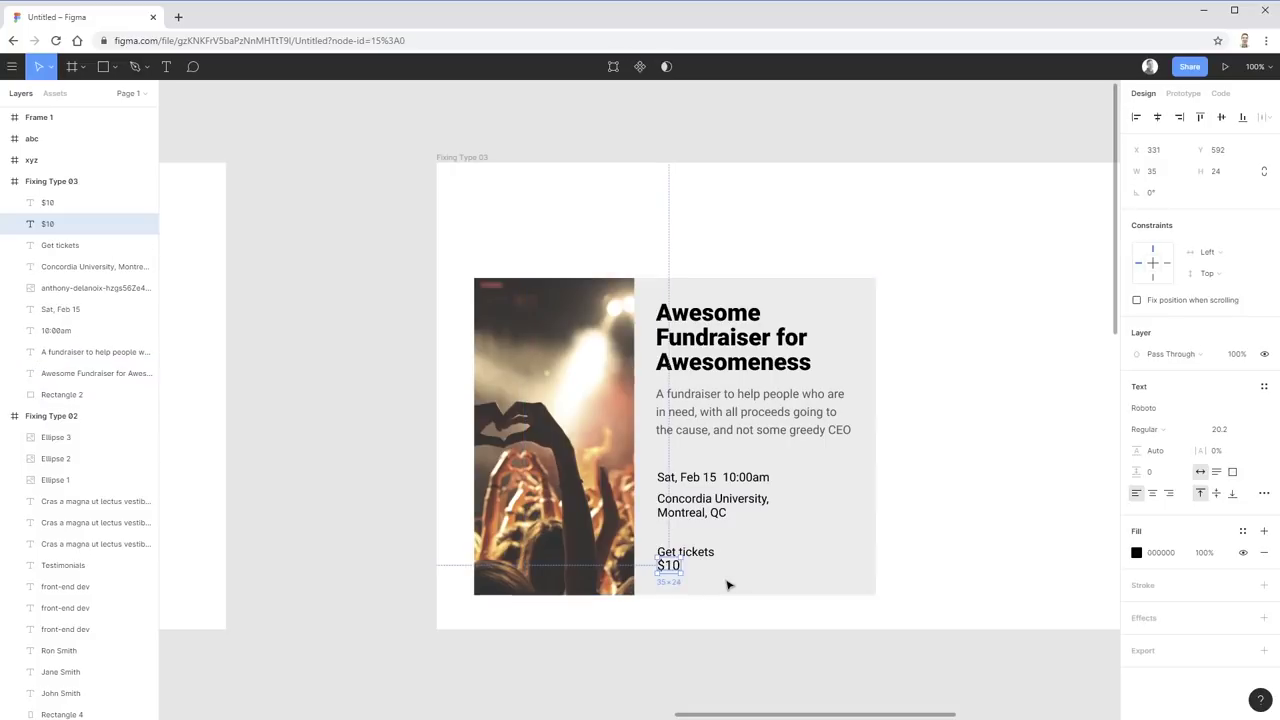
left_click(1041, 537)
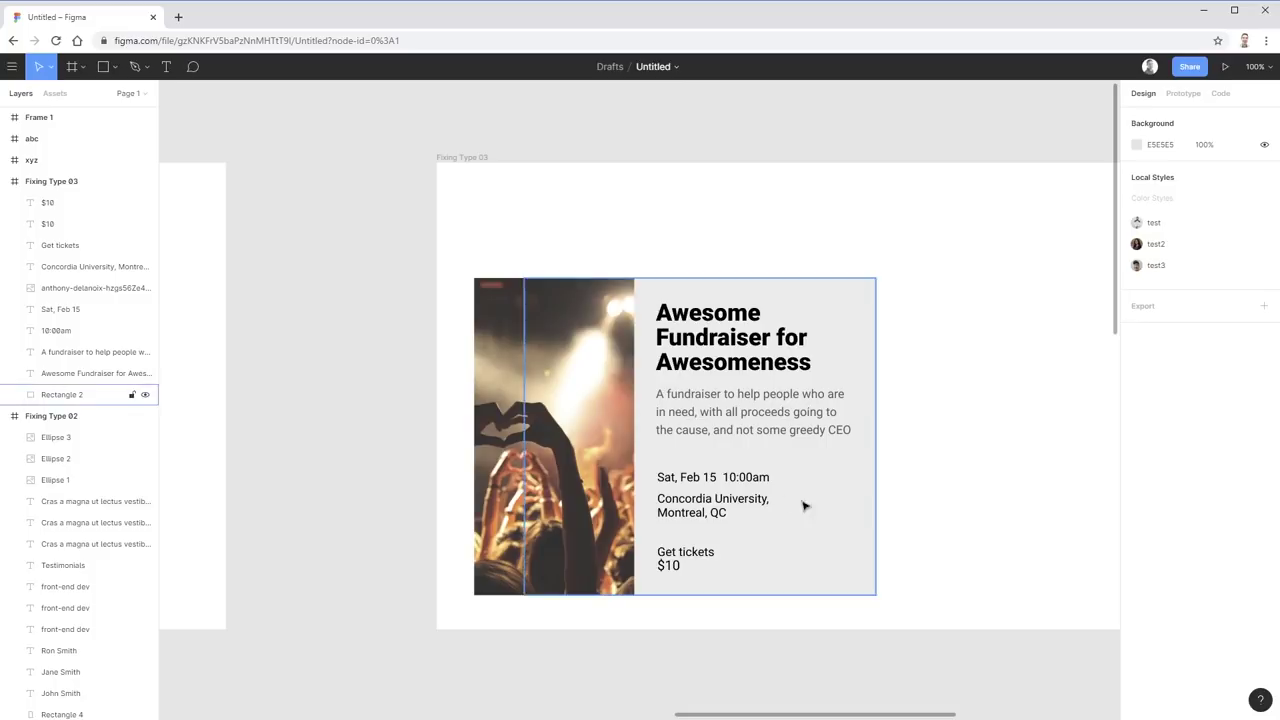
- Move the location text down to Y 507, farther from the date line
left_click(708, 482)
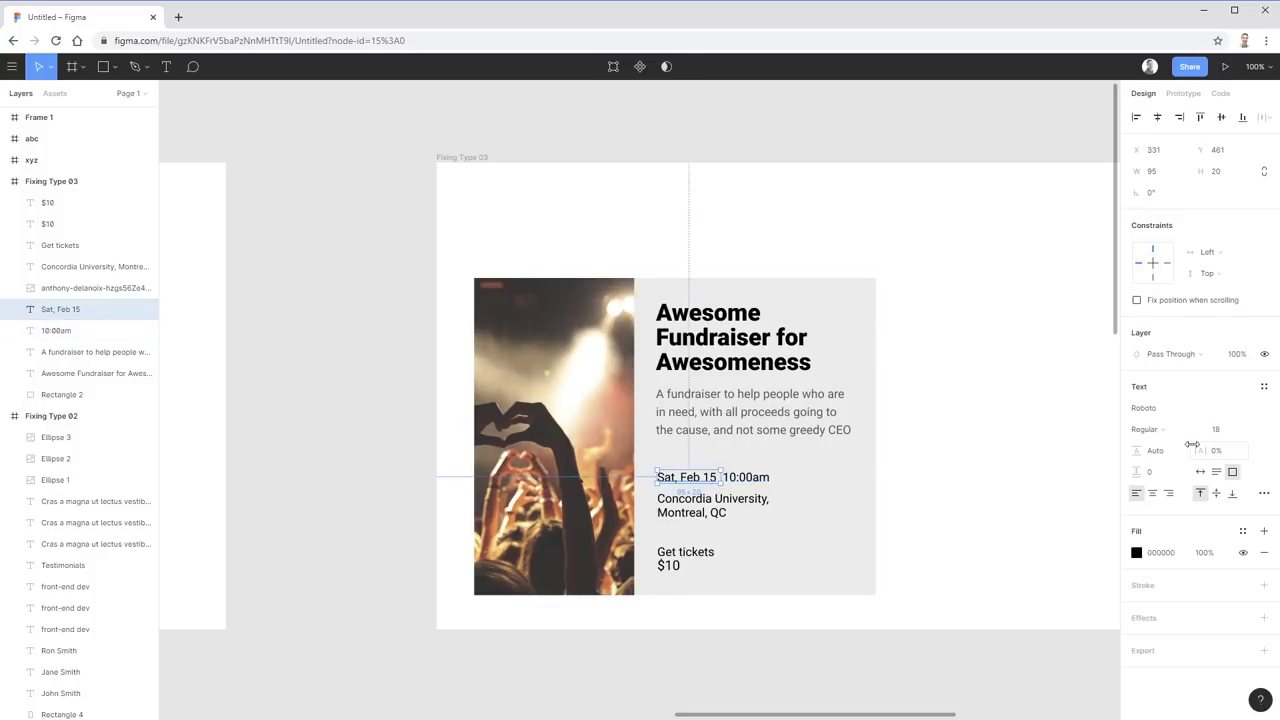
mouse_move(733, 505)
left_mouse_down()
mouse_move(770, 530)
mouse_move(732, 506)
left_mouse_up()
left_click(694, 478)
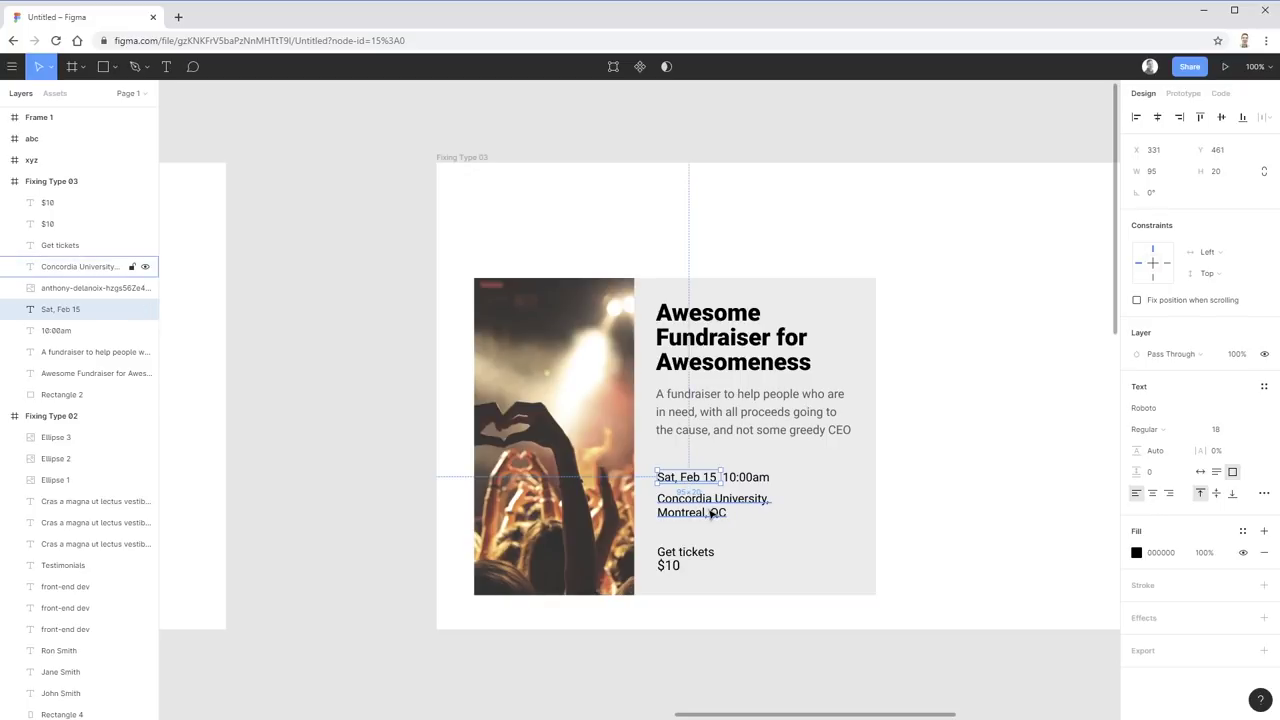
left_click_drag(734, 511, 734, 521)
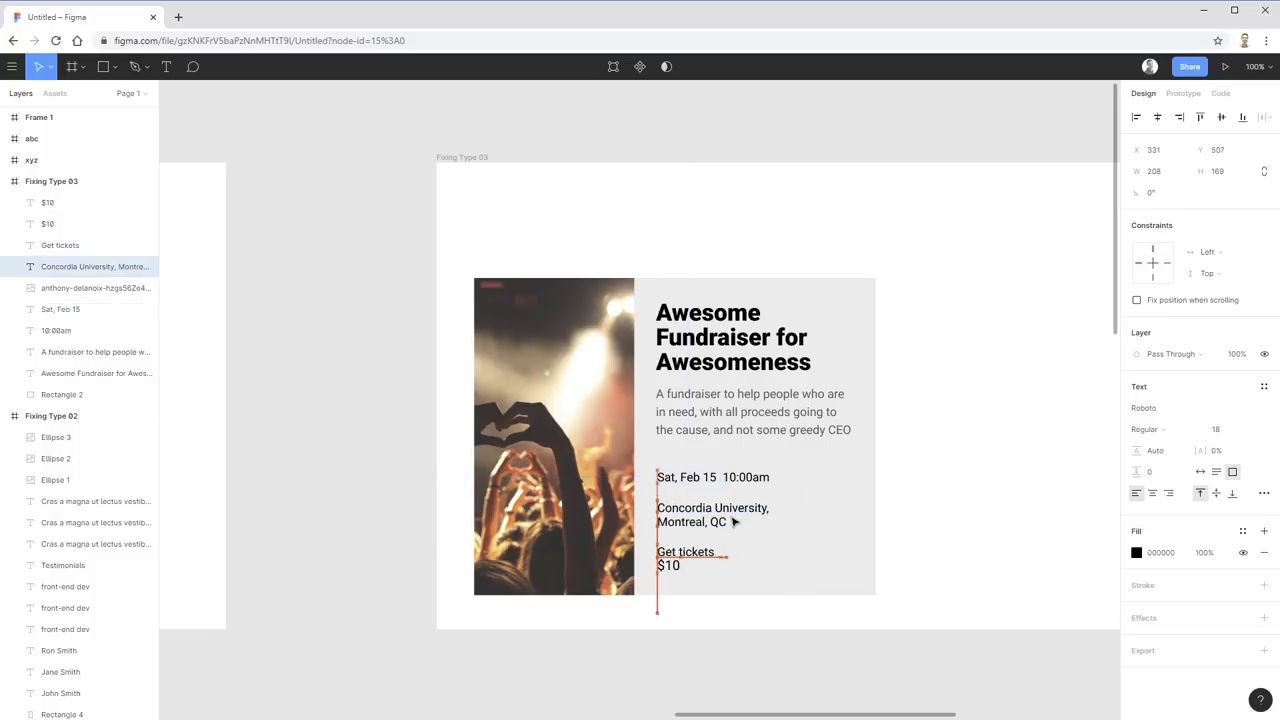
- Set the letter case of the date text "Sat, Feb 15" to uppercase
left_click(688, 478)
left_click(750, 478, "shift")
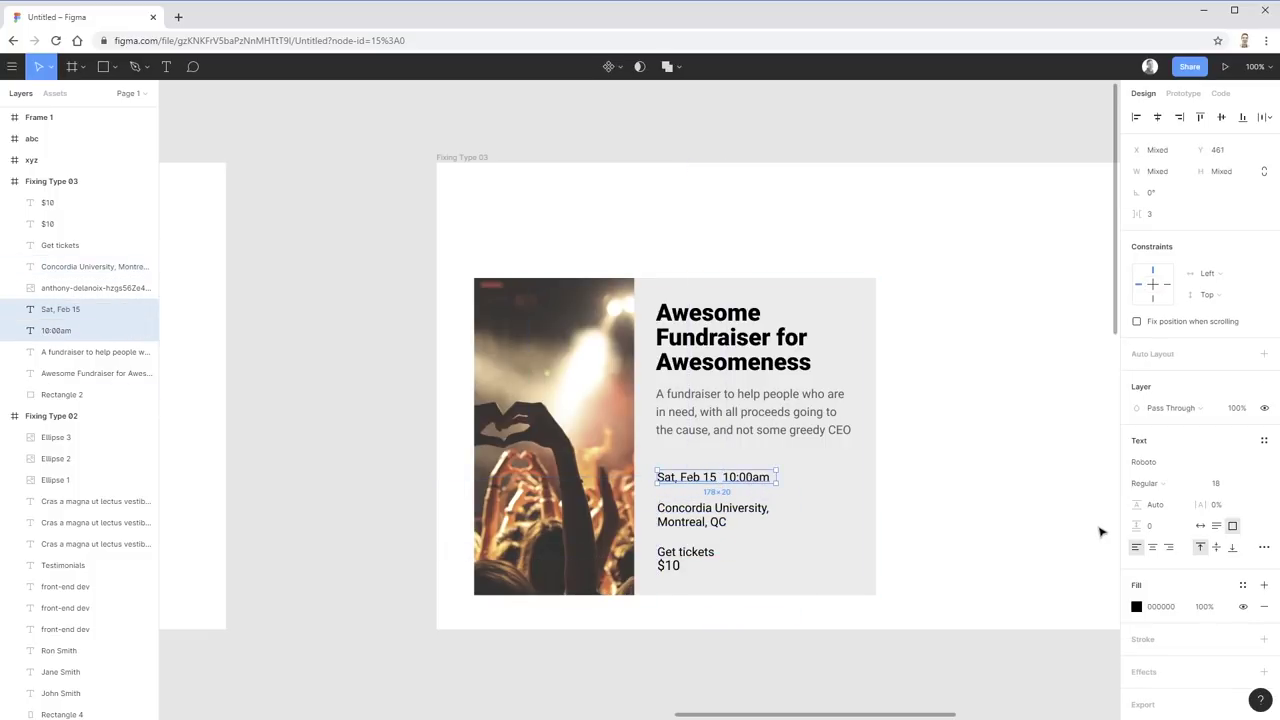
left_click(880, 494)
left_click(688, 482)
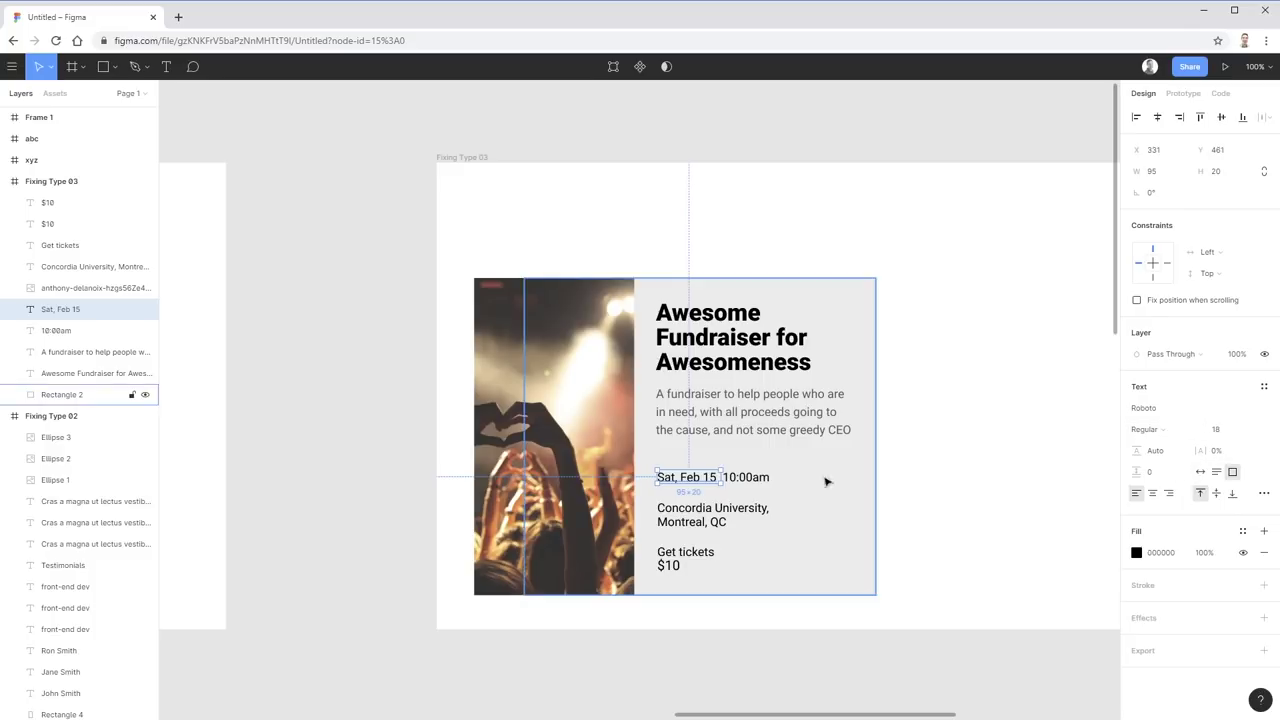
left_click(1264, 493)
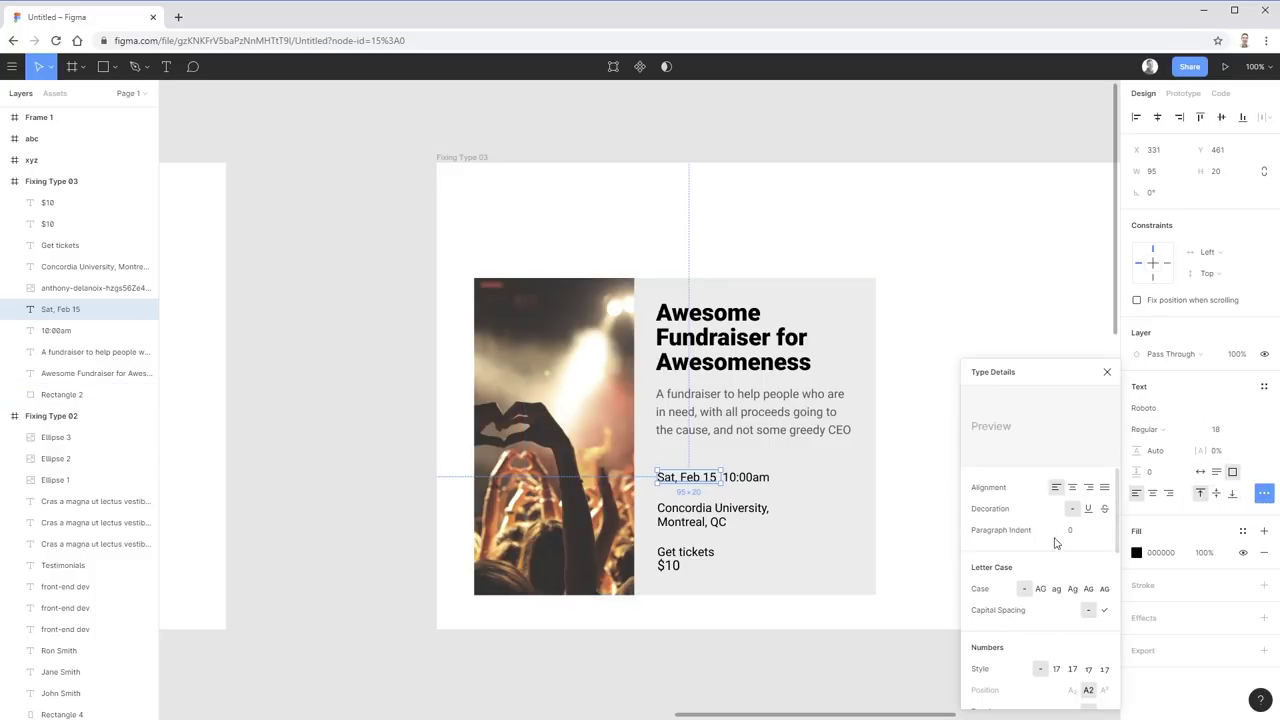
left_click(1040, 589)
left_click(930, 504)
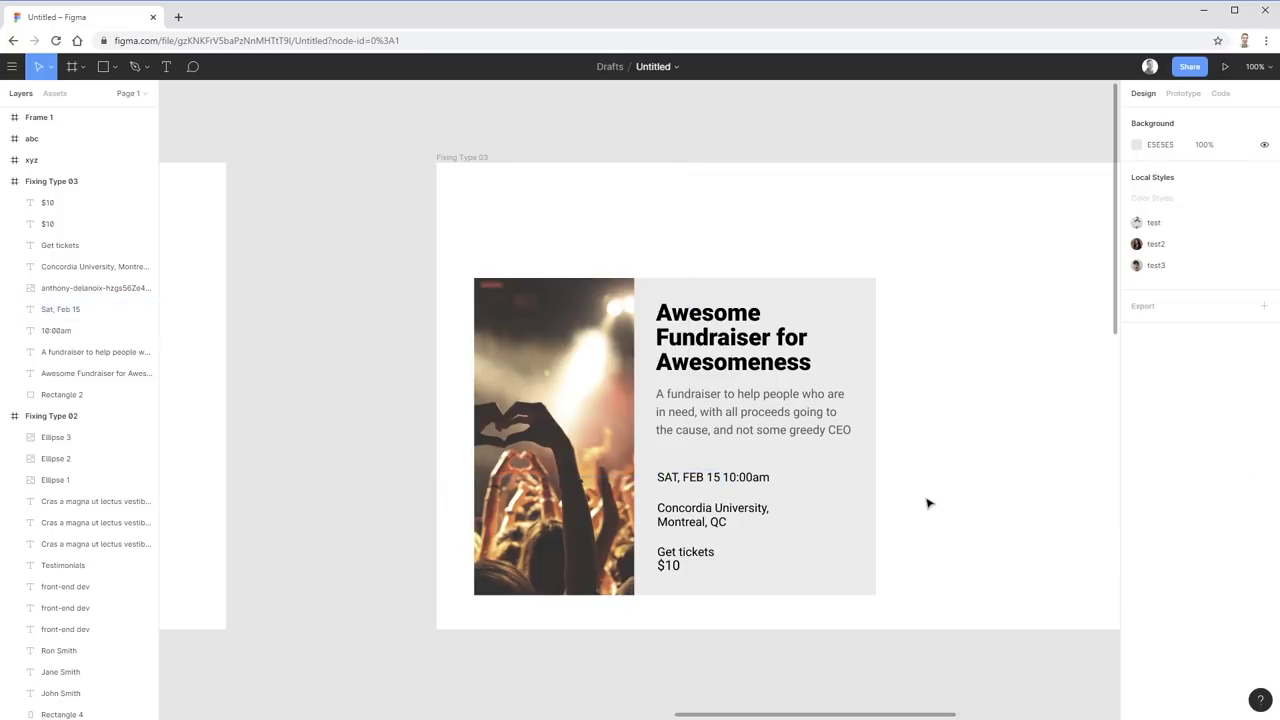
- Set the location text's letter case to uppercase and move it up so it sits 8 below the date
left_click(695, 479)
left_click(732, 512)
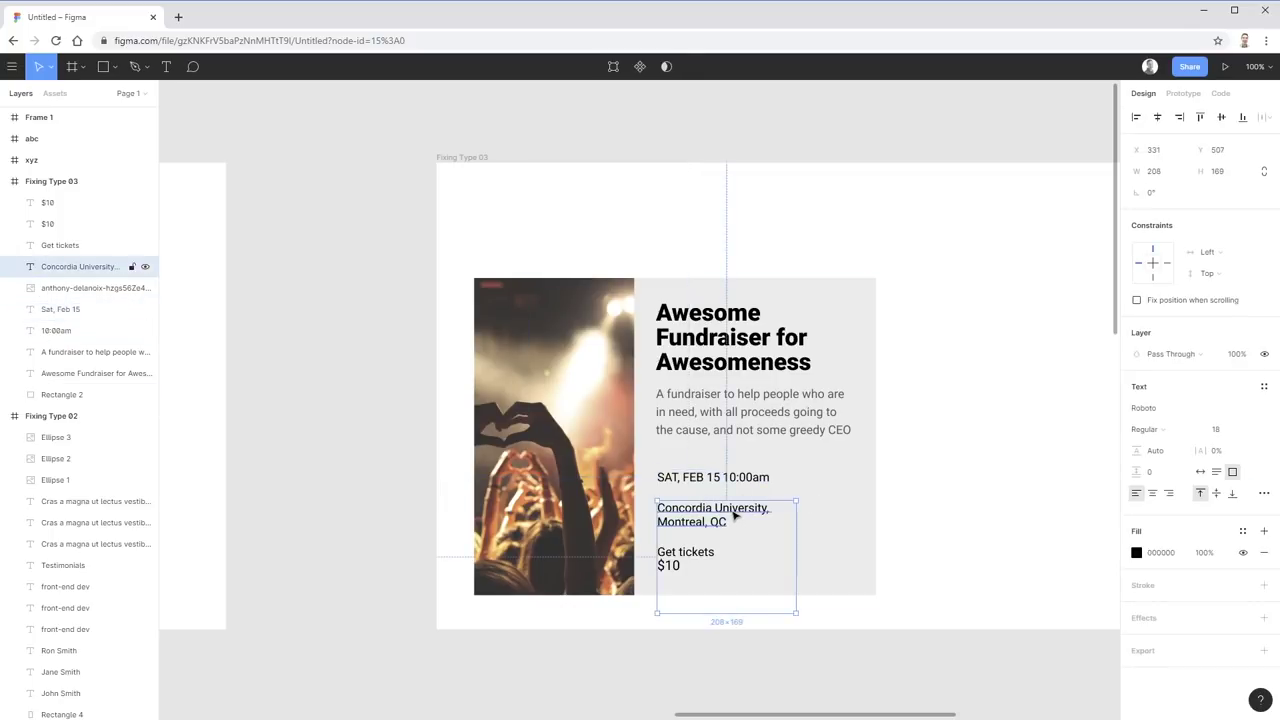
left_click(1264, 493)
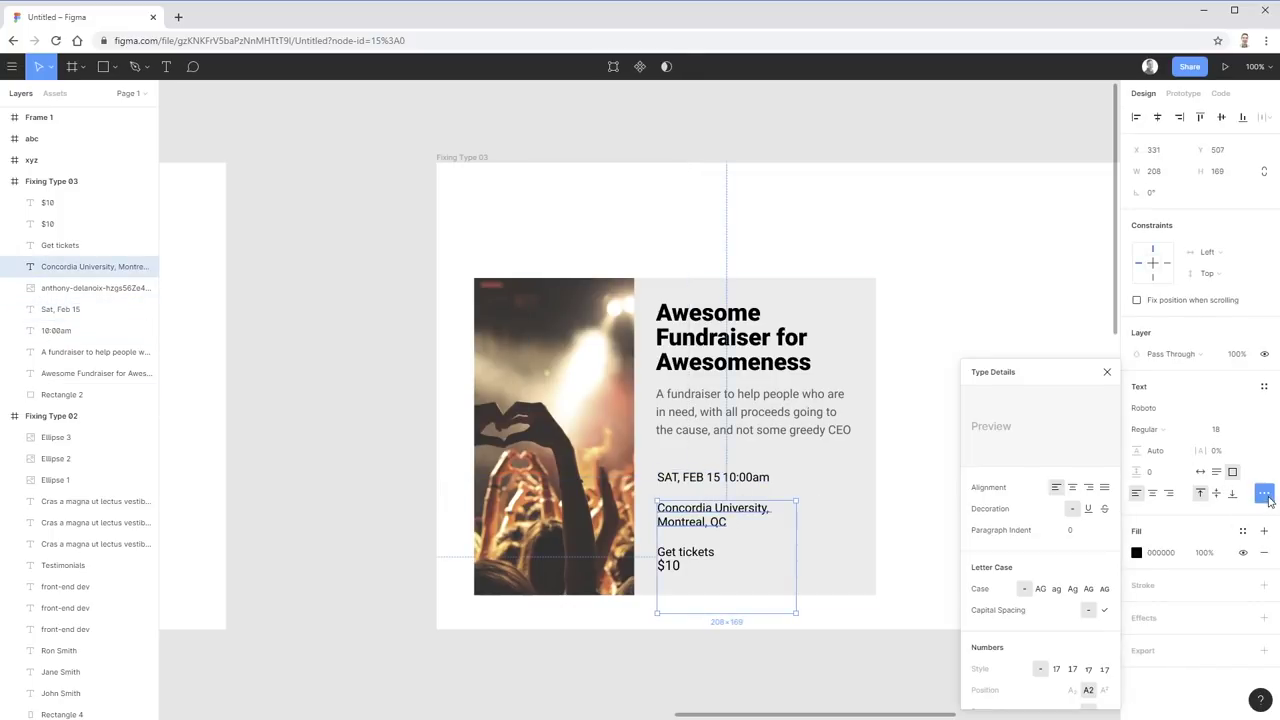
left_click(1040, 589)
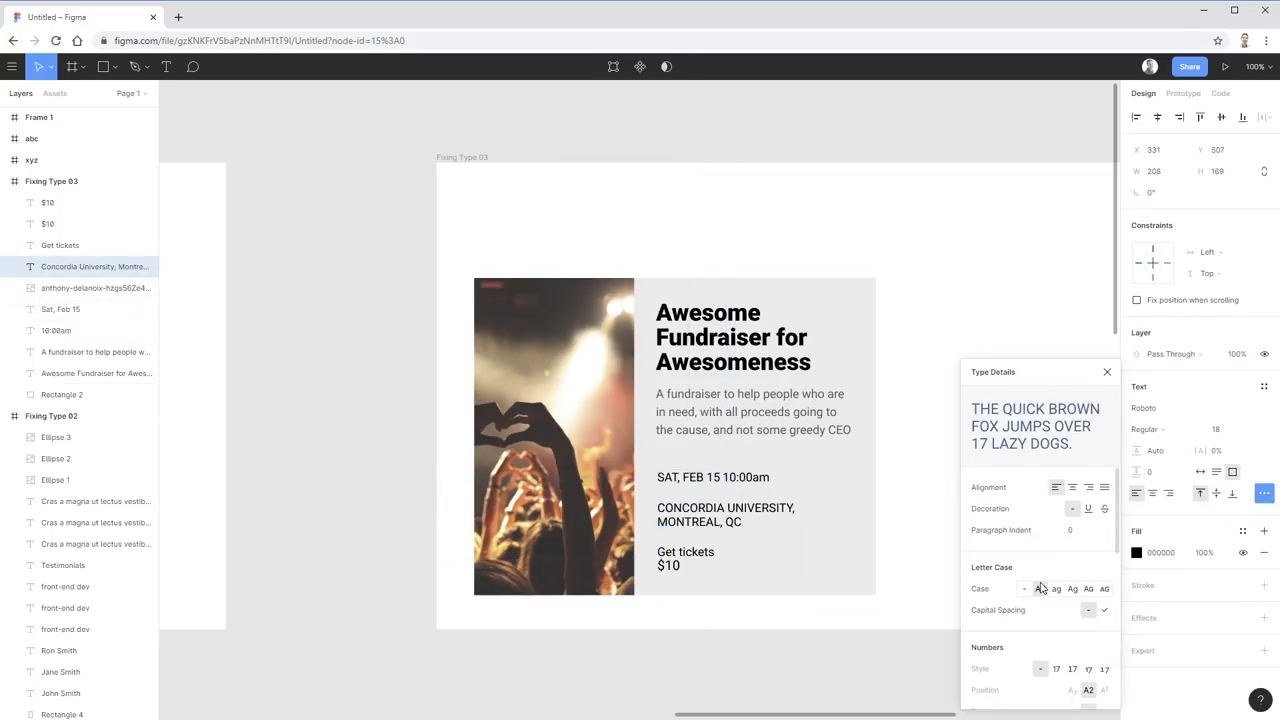
left_click(936, 499)
left_click_drag(791, 506, 793, 496)
left_click(1051, 505)
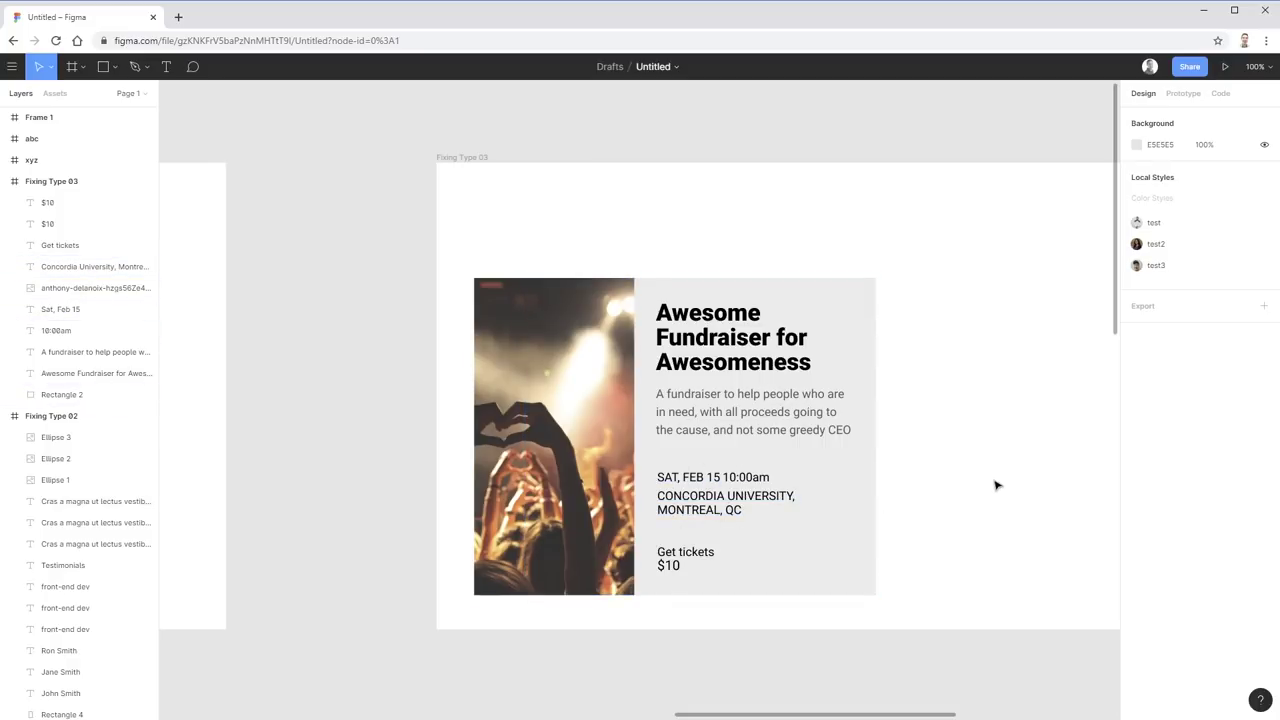
- Set the font size of the date, time and location texts to 16
left_click(686, 477)
left_click(749, 477, "shift")
left_click(785, 510, "shift")
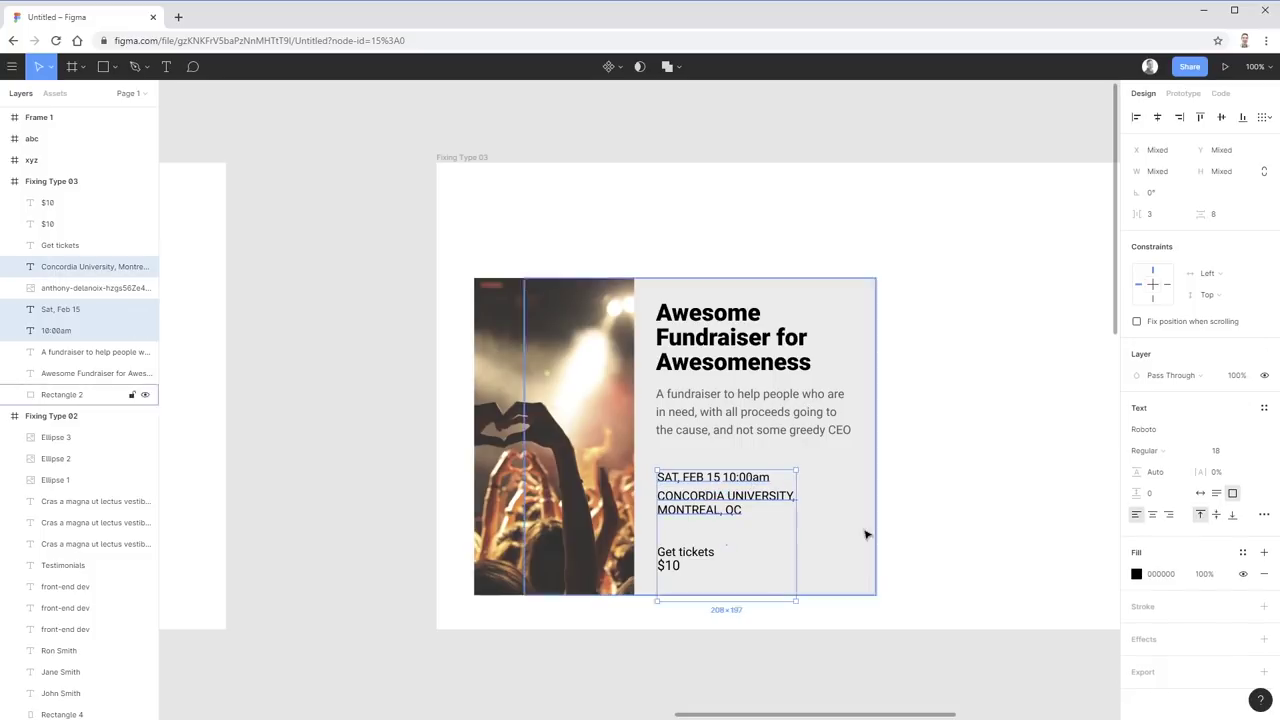
left_click(1217, 450)
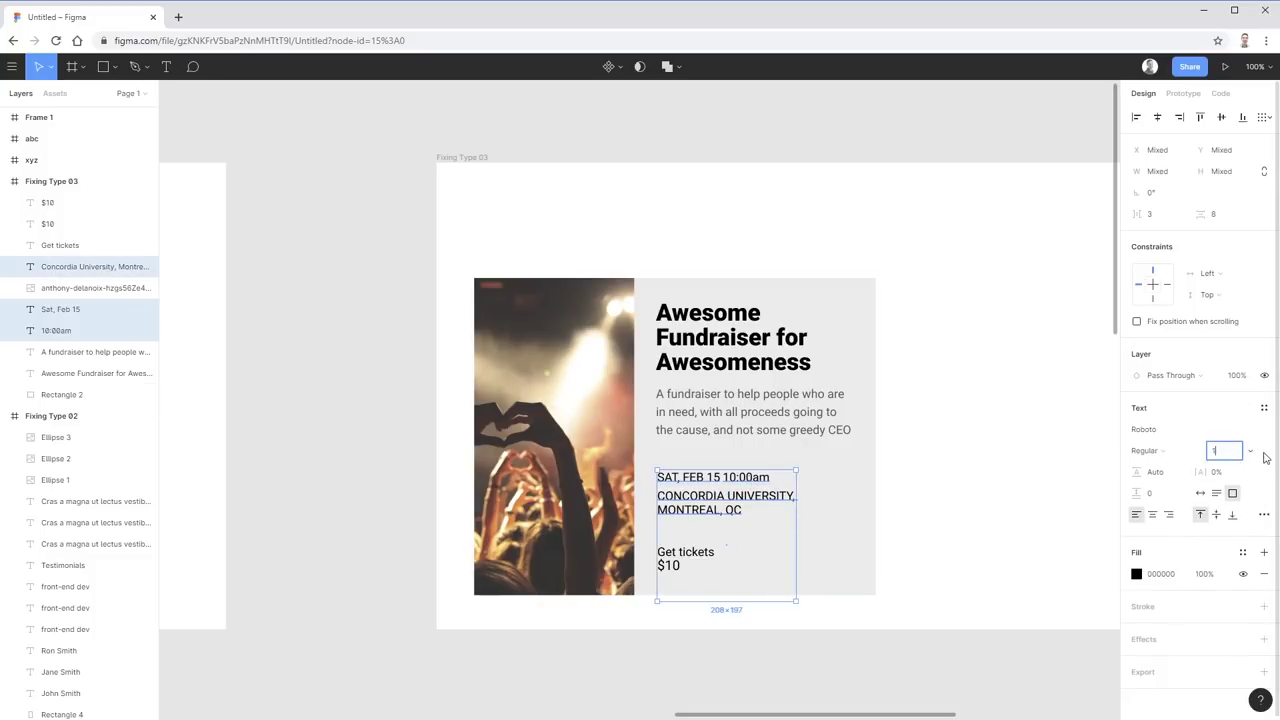
type("16")
key("Return")
left_click(1222, 451)
key("Return")
left_click(1224, 452)
type("16")
key("Return")
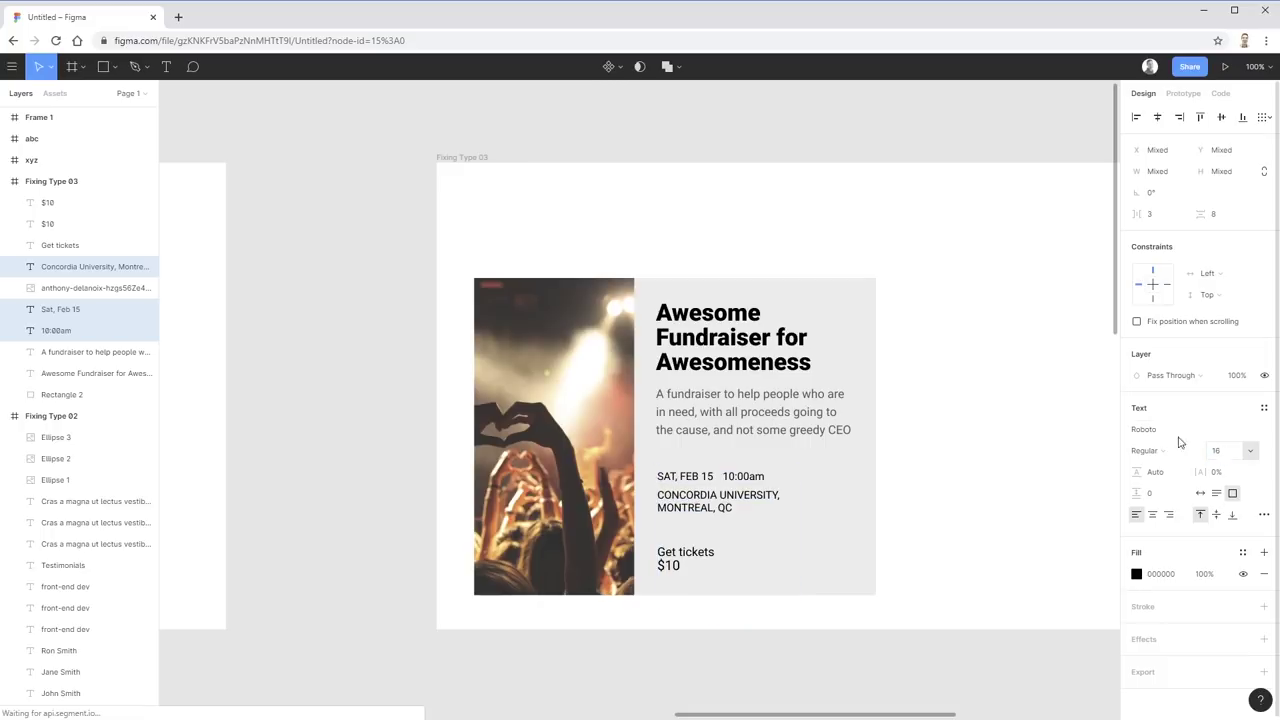
left_click(1037, 437)
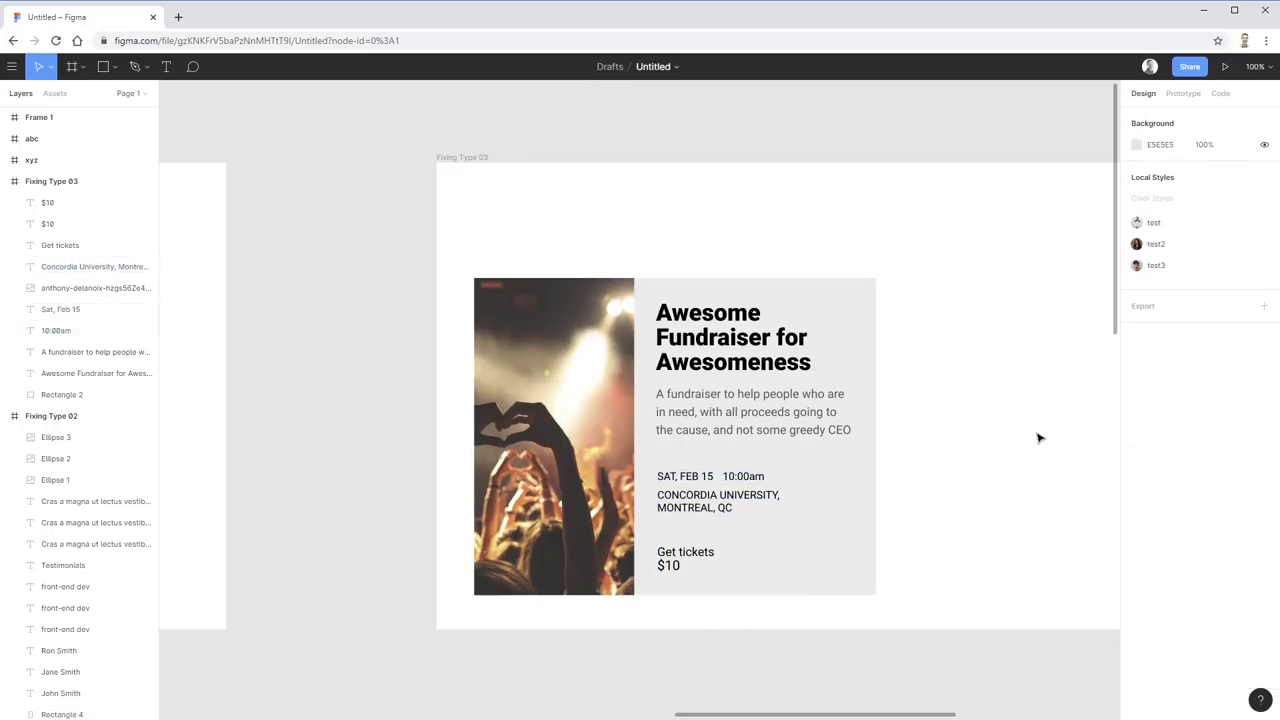
- Set the font weight of the date and time texts to Black
left_click(700, 477)
left_click(744, 478, "shift")
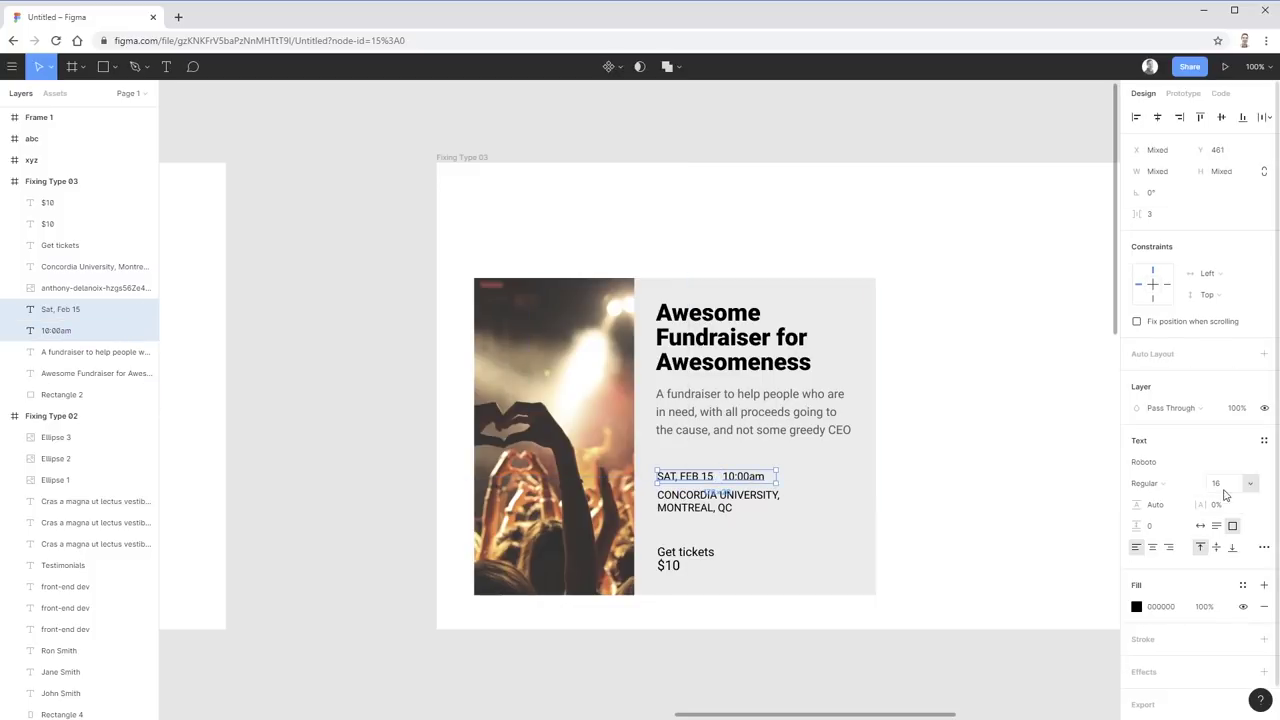
left_click(1186, 486)
left_click(1188, 515)
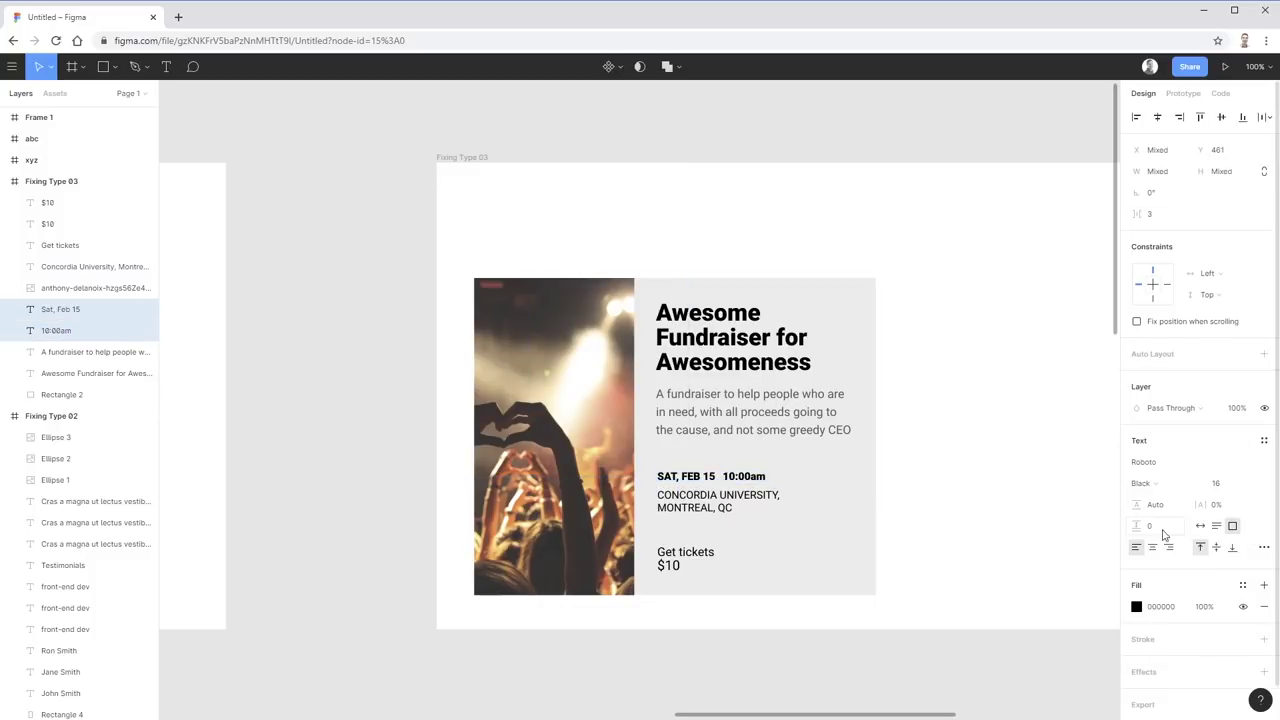
left_click(951, 527)
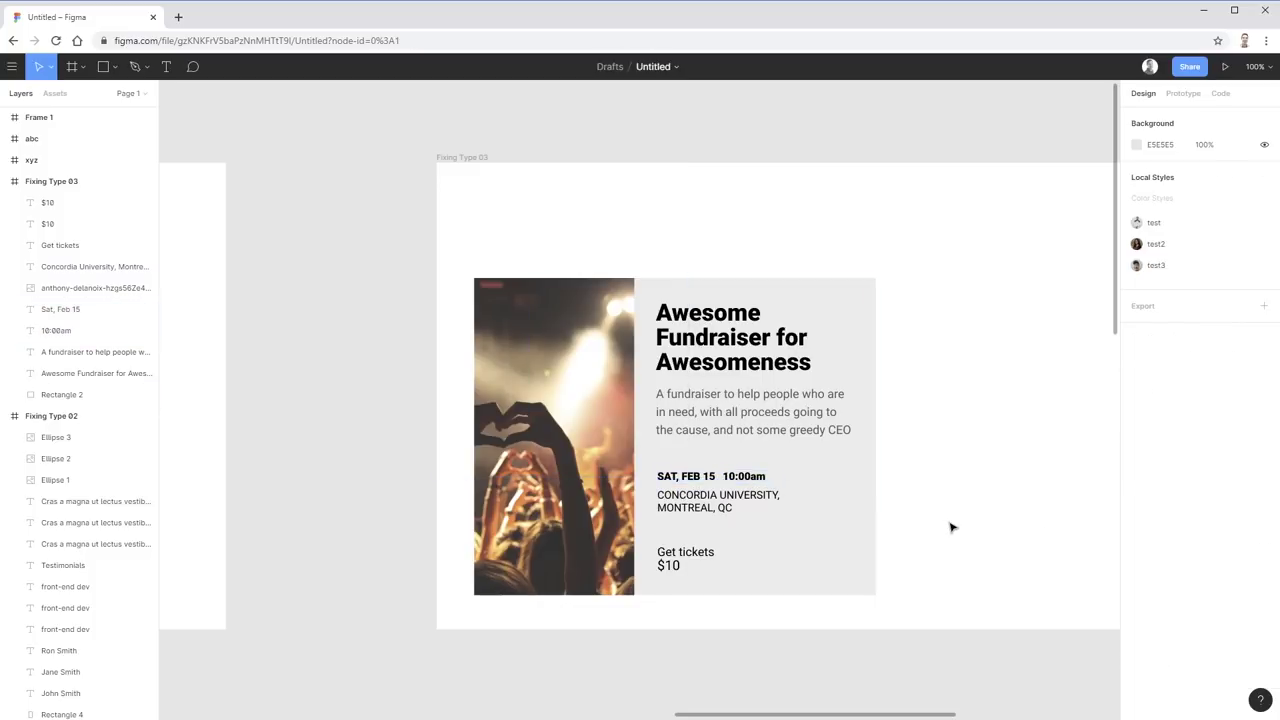
- Move the location text up to just beneath the date line and shift the time slightly closer to the date
left_click(695, 505)
left_click_drag(698, 507, 698, 502)
left_click(765, 477)
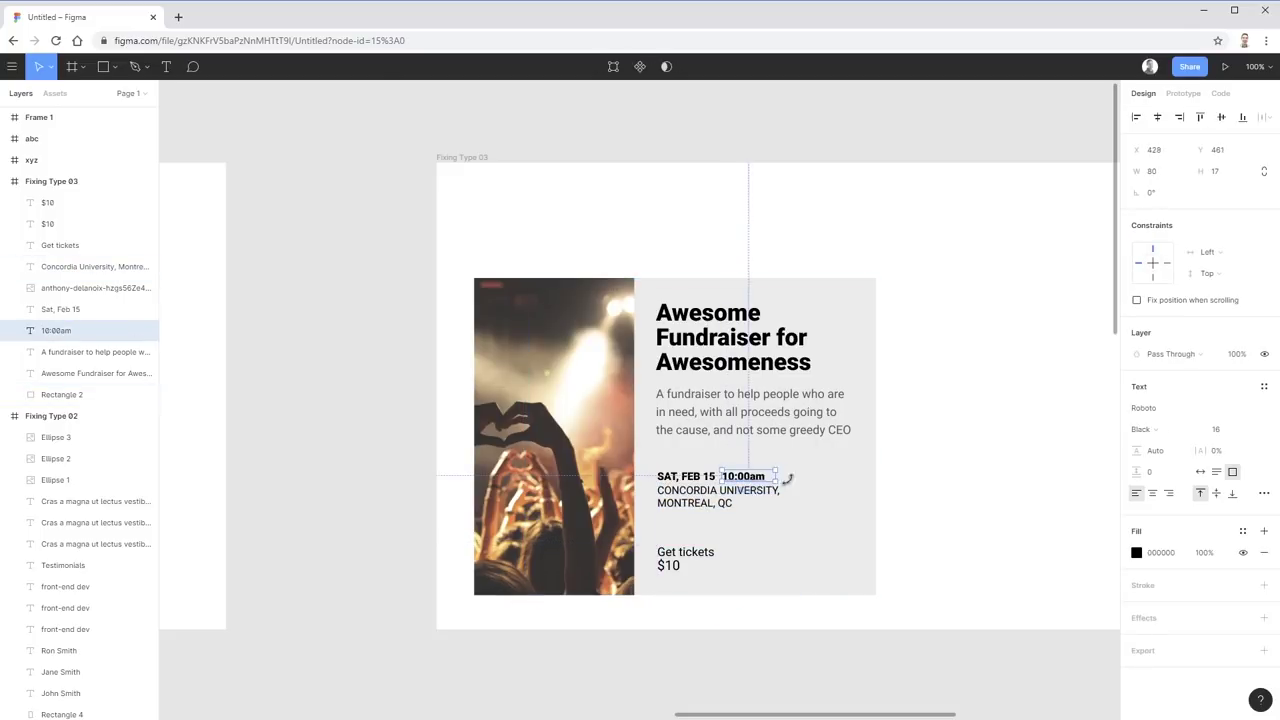
left_click(914, 477)
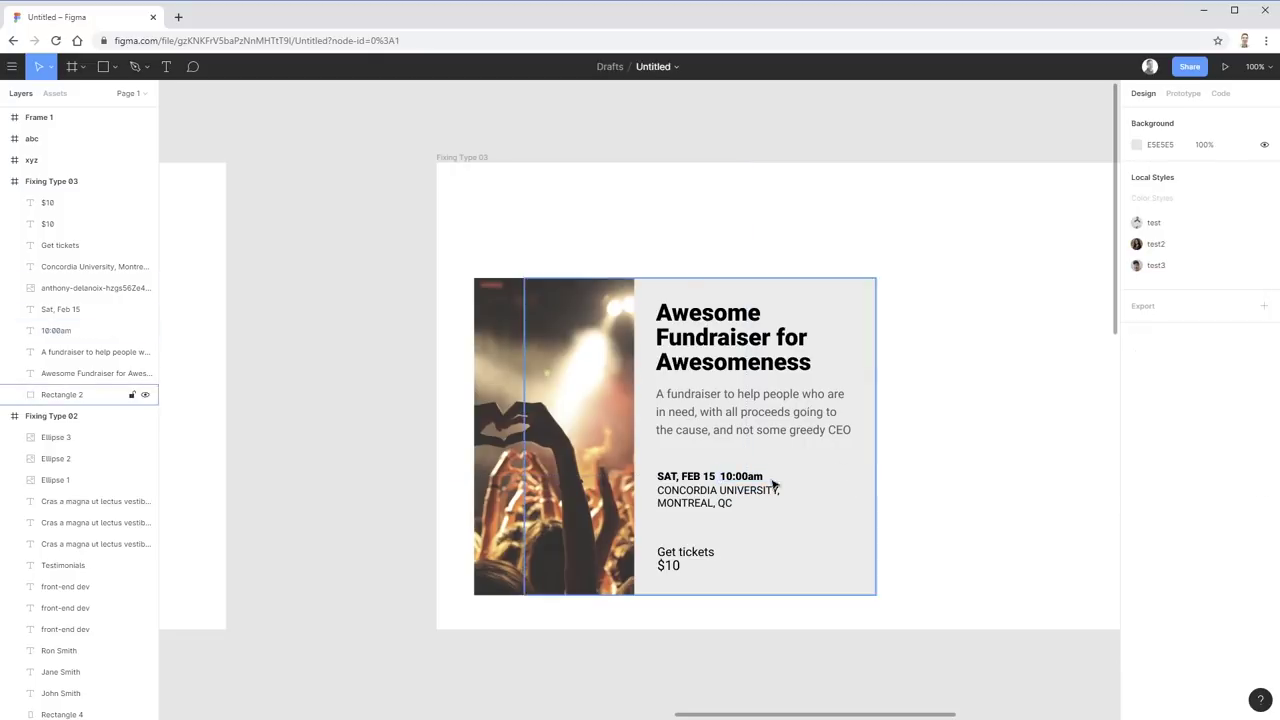
left_click(707, 478)
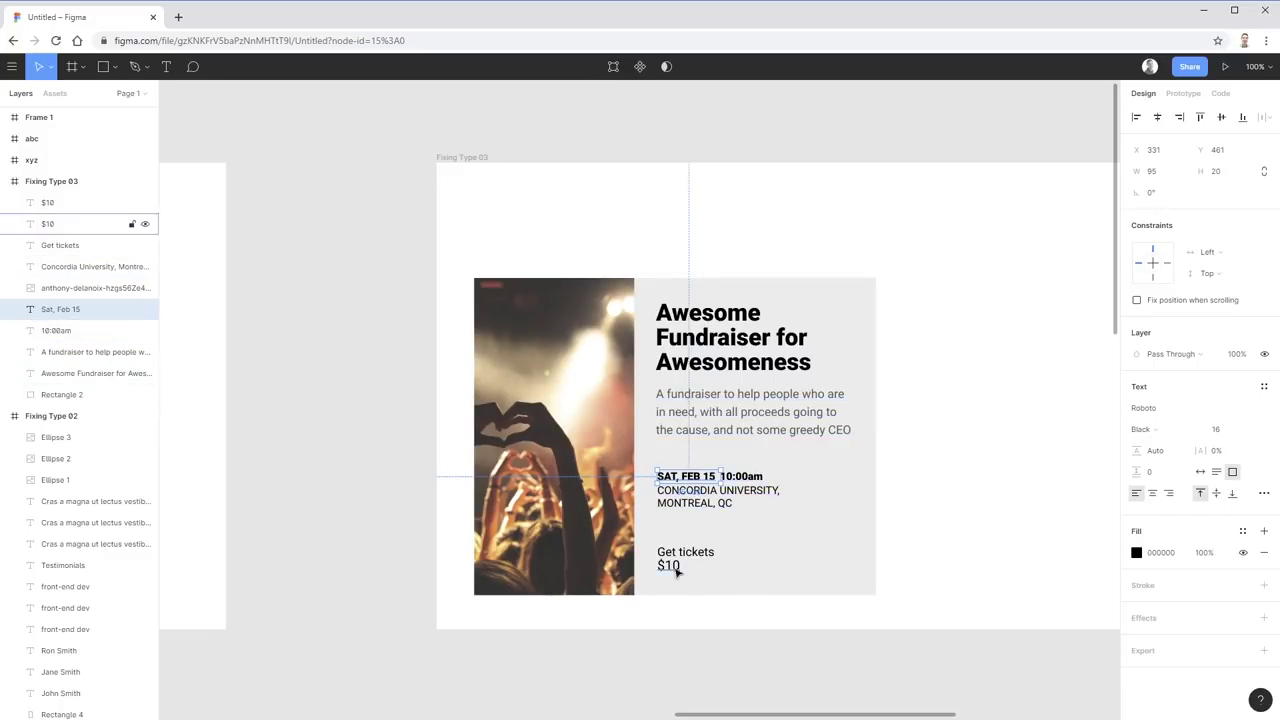
- Set the letter spacing of the date and time texts to 6.5%
left_click(741, 478, "shift")
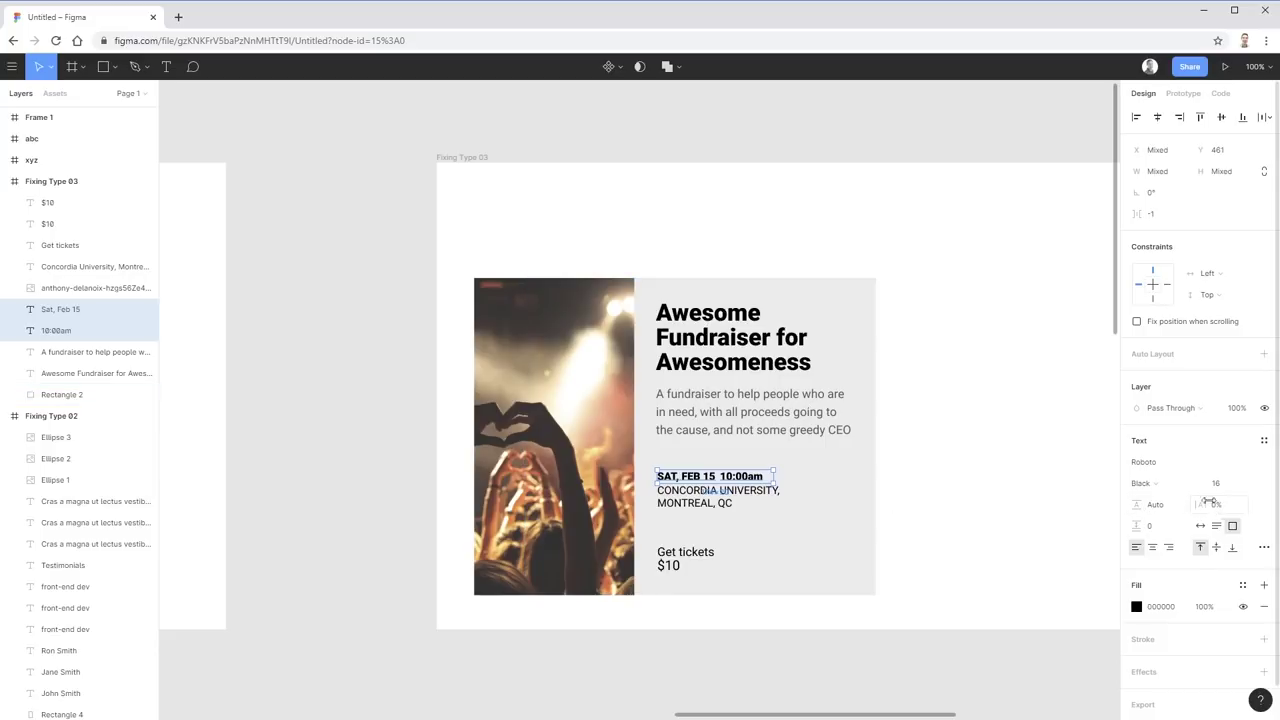
left_click_drag(1203, 504, 1228, 504)
left_click_drag(1200, 503, 1218, 504)
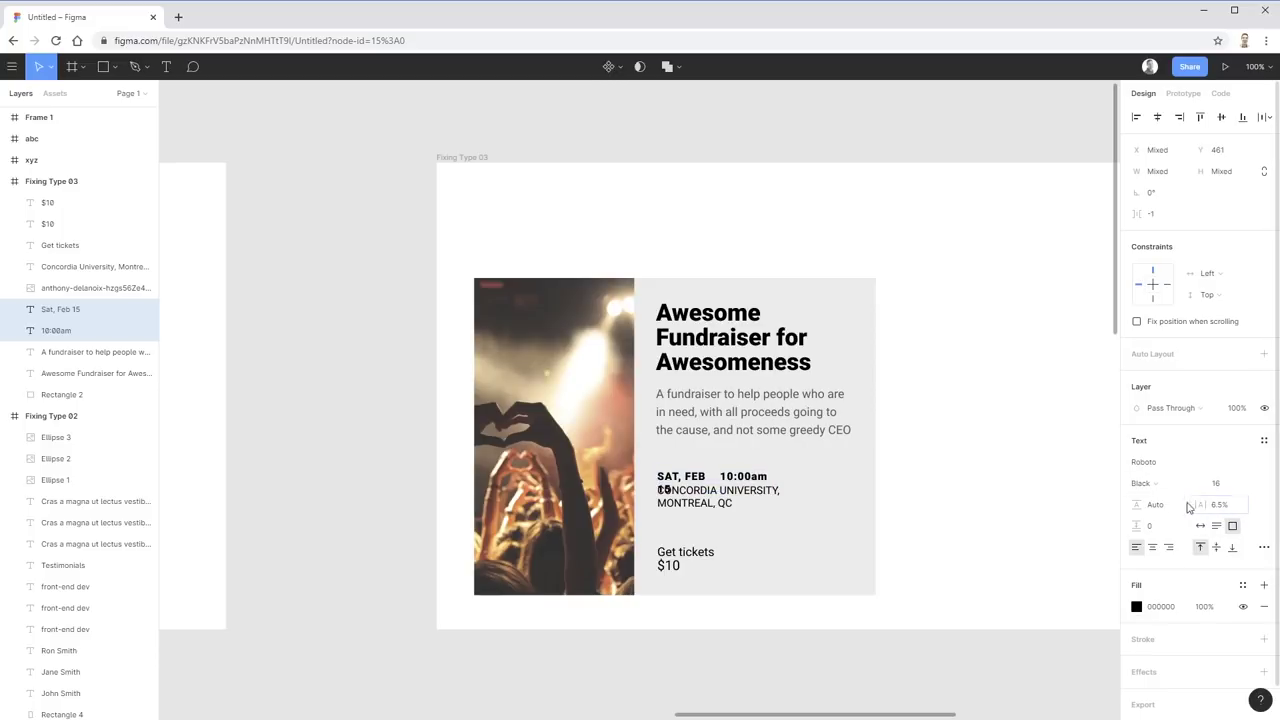
key("Escape")
- Shift the time text slightly away from the date and widen the date's text box so the date fits on one line
left_click(748, 477)
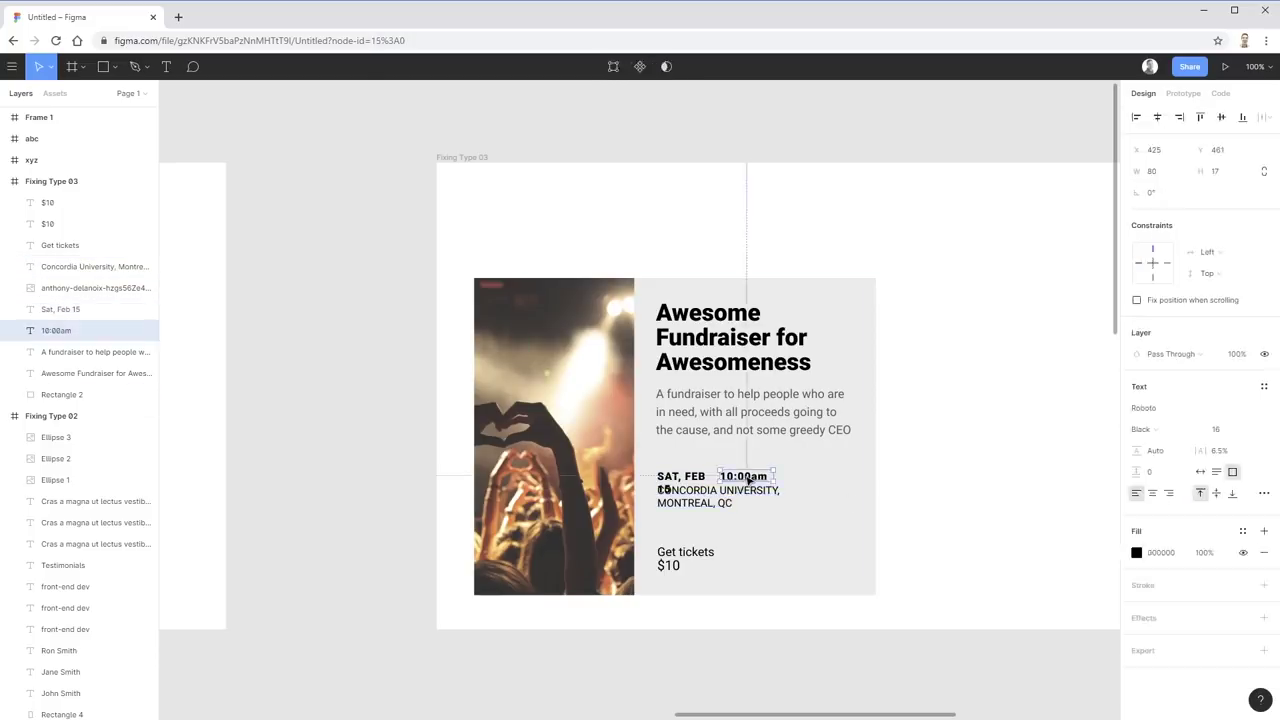
left_click(690, 477)
left_click_drag(712, 477, 743, 480)
left_click(787, 483)
- Delete the separate time text, append ", 10:00am" to the date text, and widen its box to hold it on one line
double_click(755, 478)
key("BackSpace")
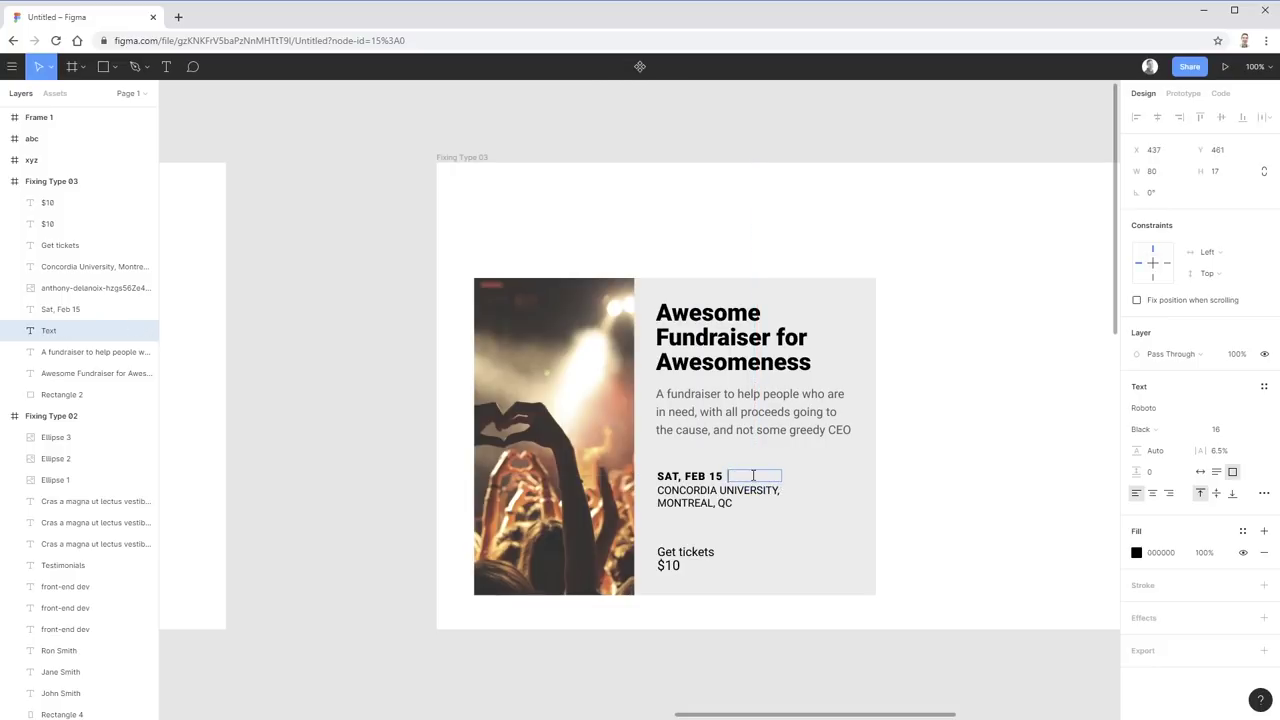
key("Escape")
left_click(713, 479)
double_click(713, 479)
left_click(720, 479)
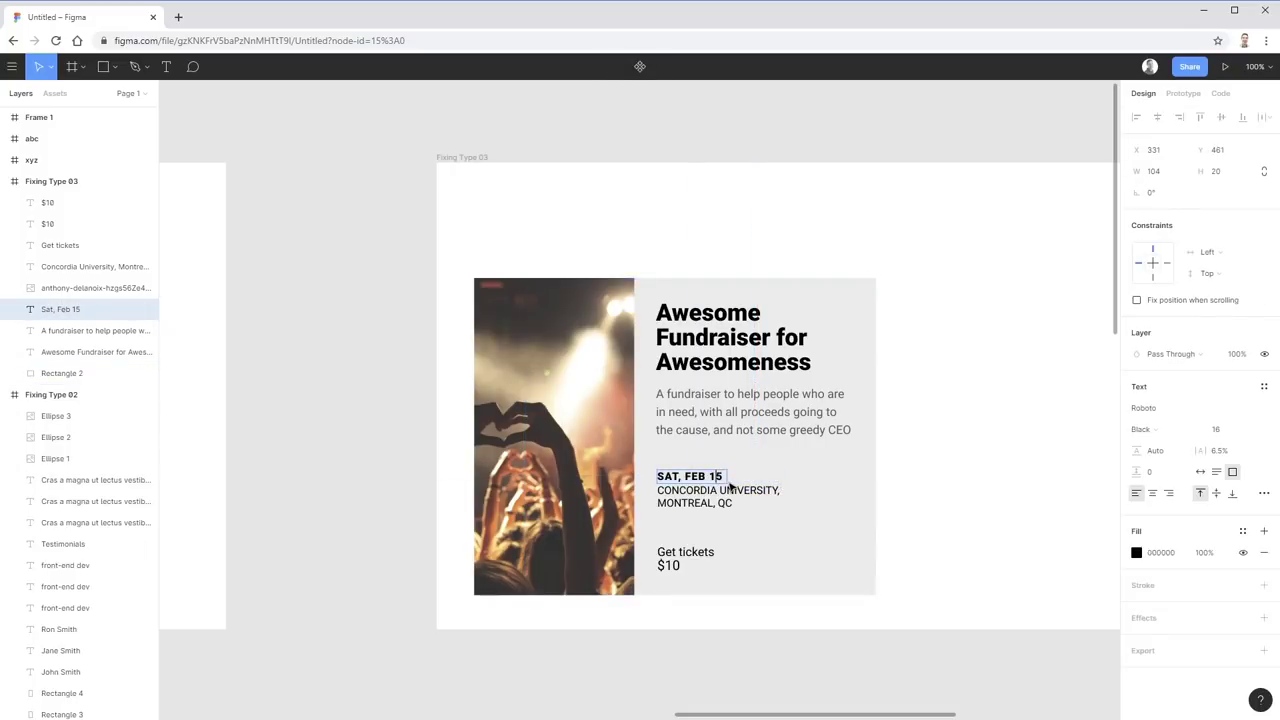
type("10:00am")
key("Escape")
left_click_drag(730, 477, 794, 480)
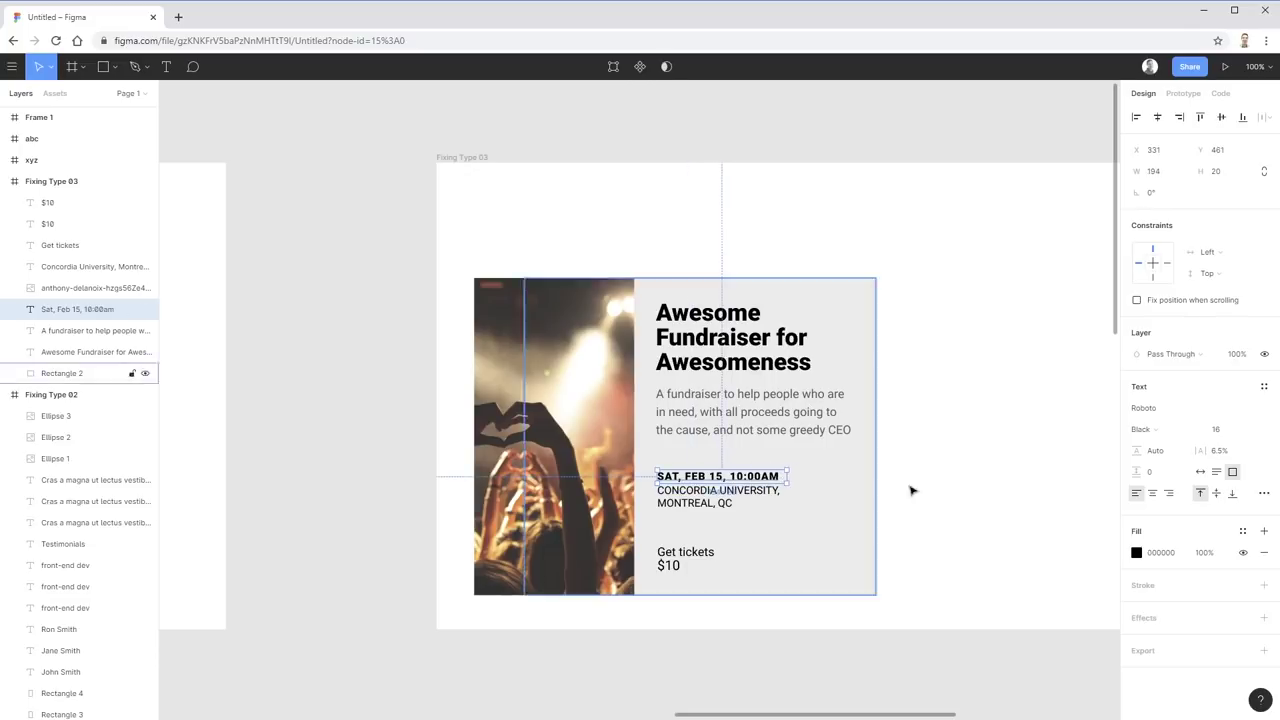
left_click(1010, 490)
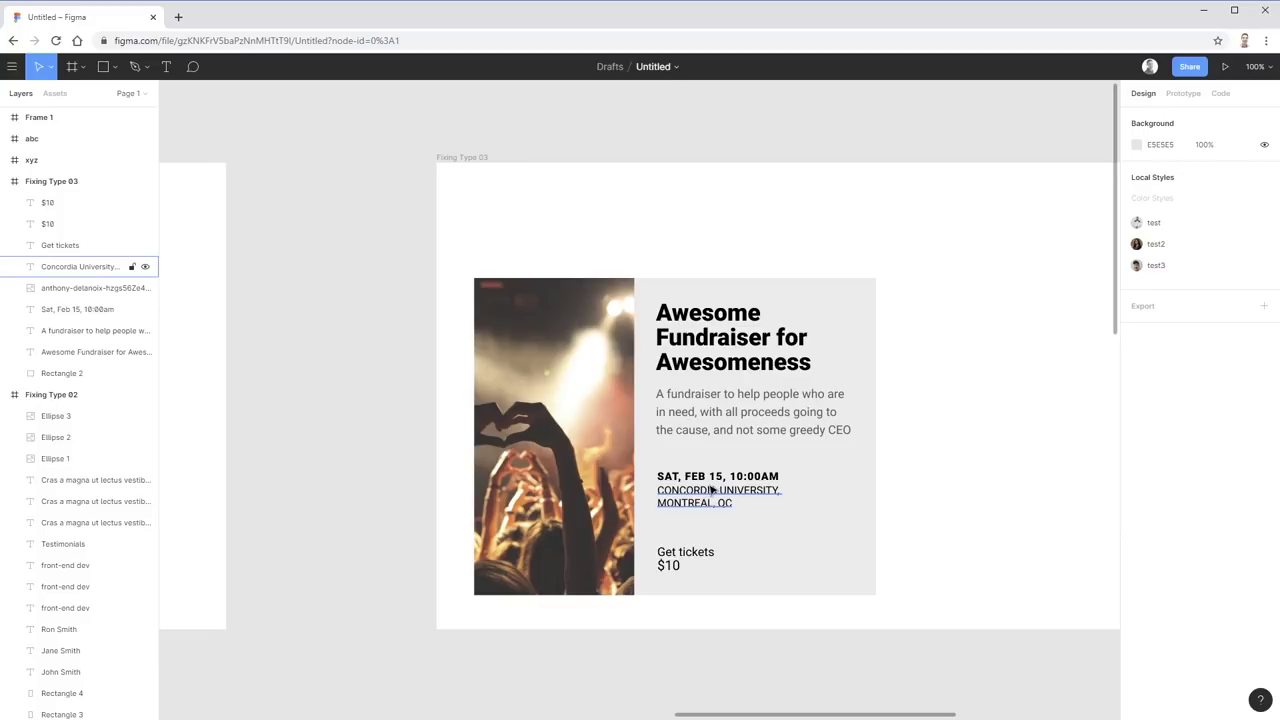
- Move the Get tickets text across from the $10 price and make it uppercase on a single line
left_click_drag(700, 552, 810, 565)
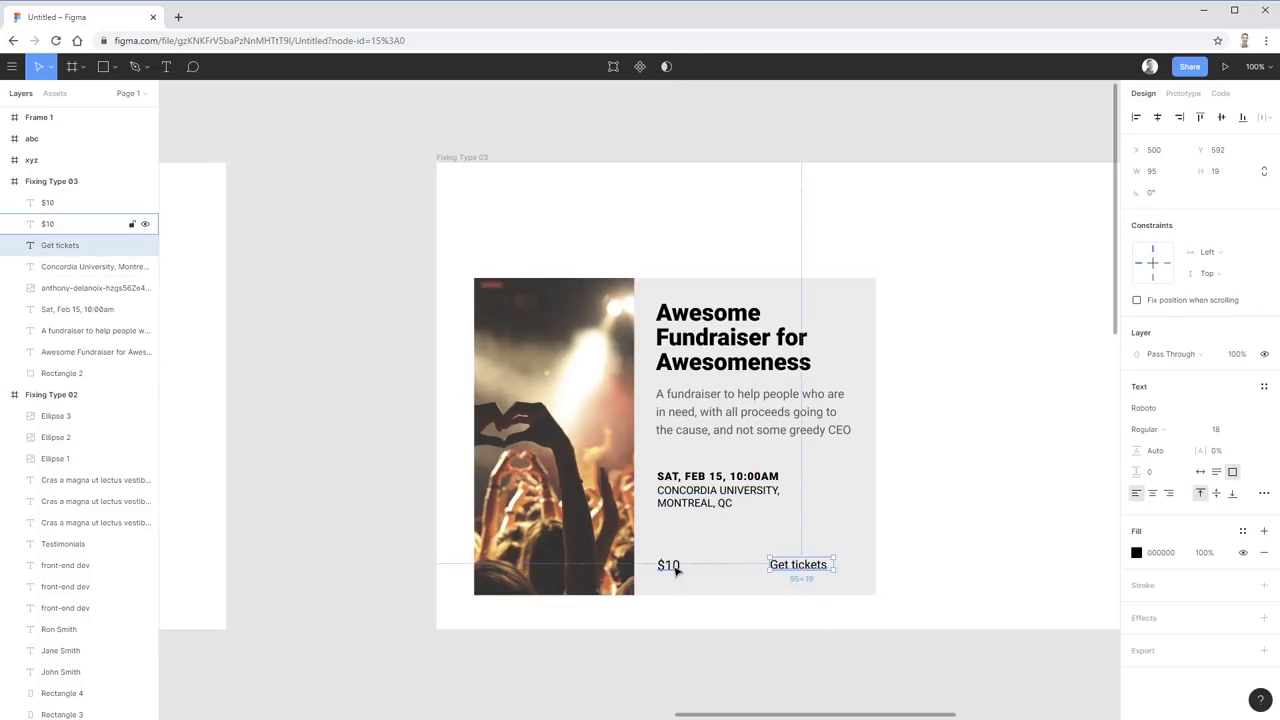
left_click(1264, 493)
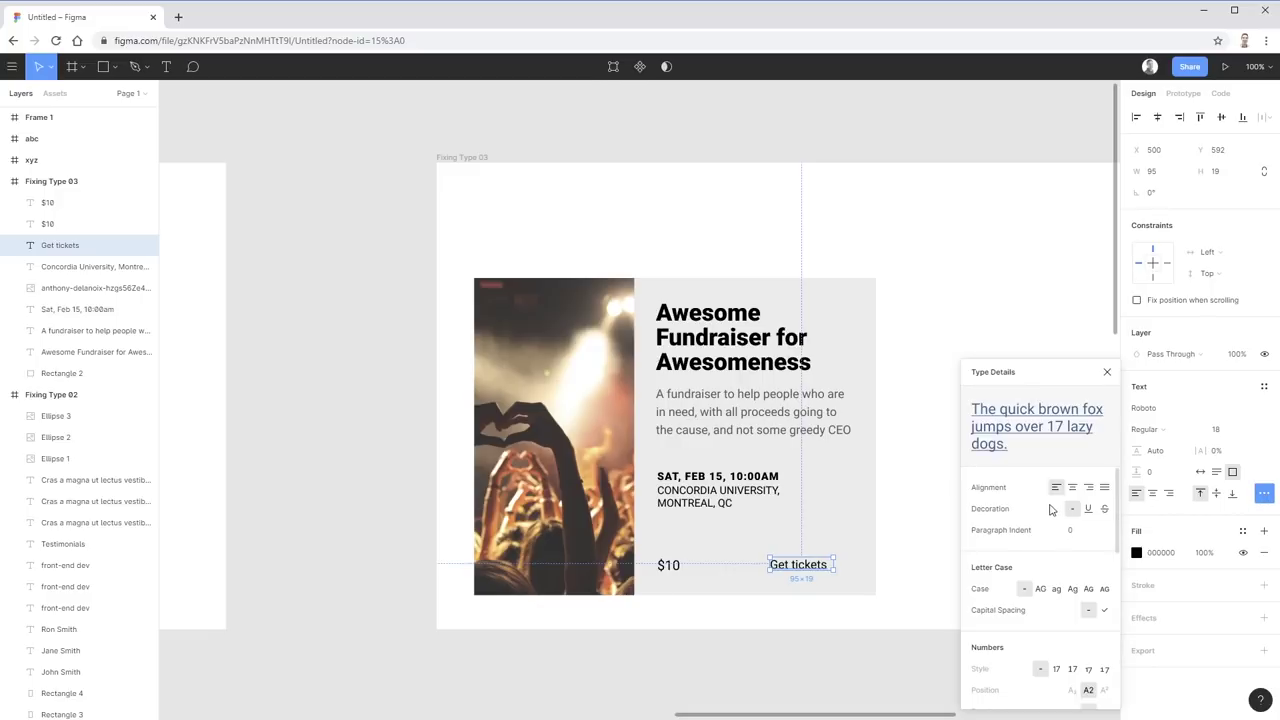
left_click(1040, 588)
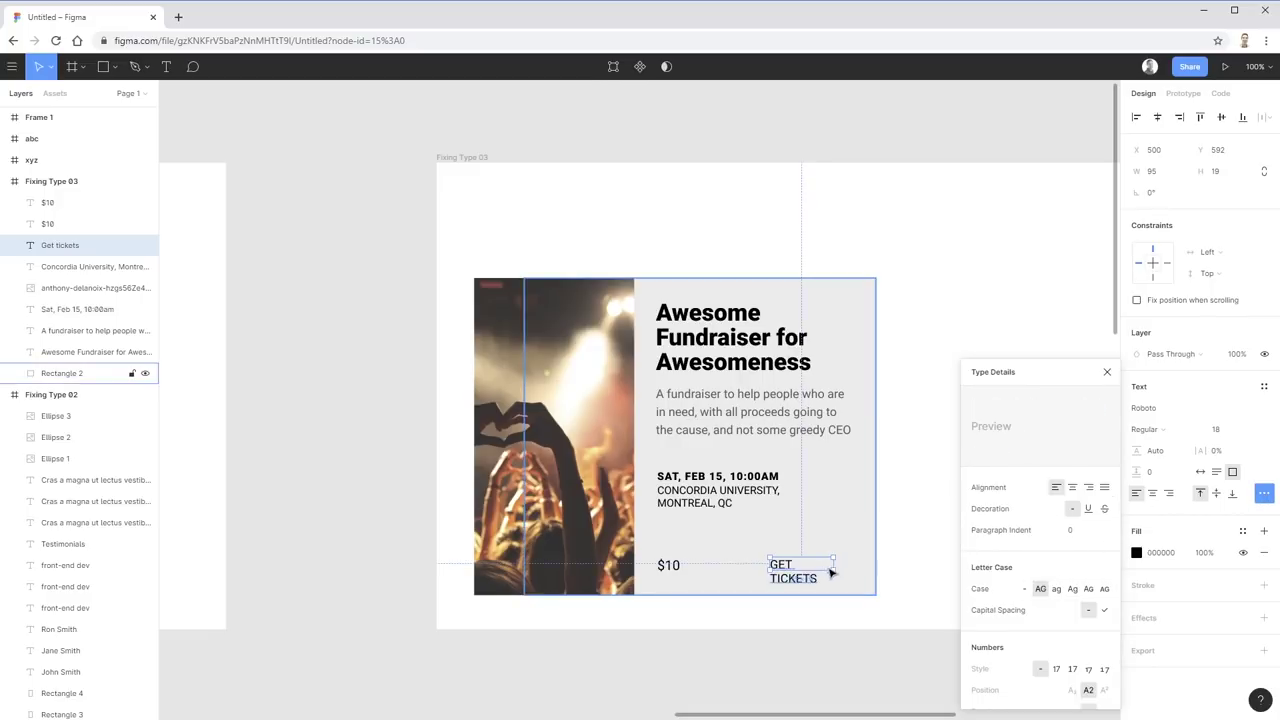
left_click_drag(833, 564, 843, 564)
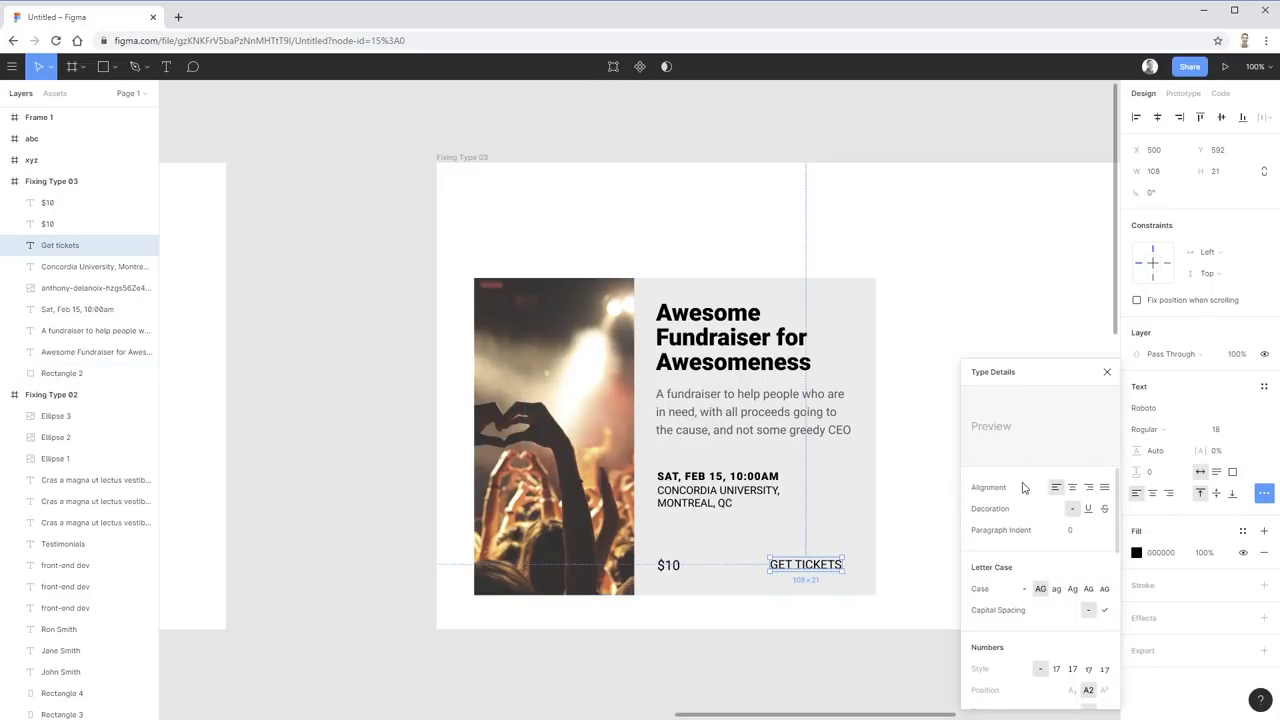
left_click(927, 501)
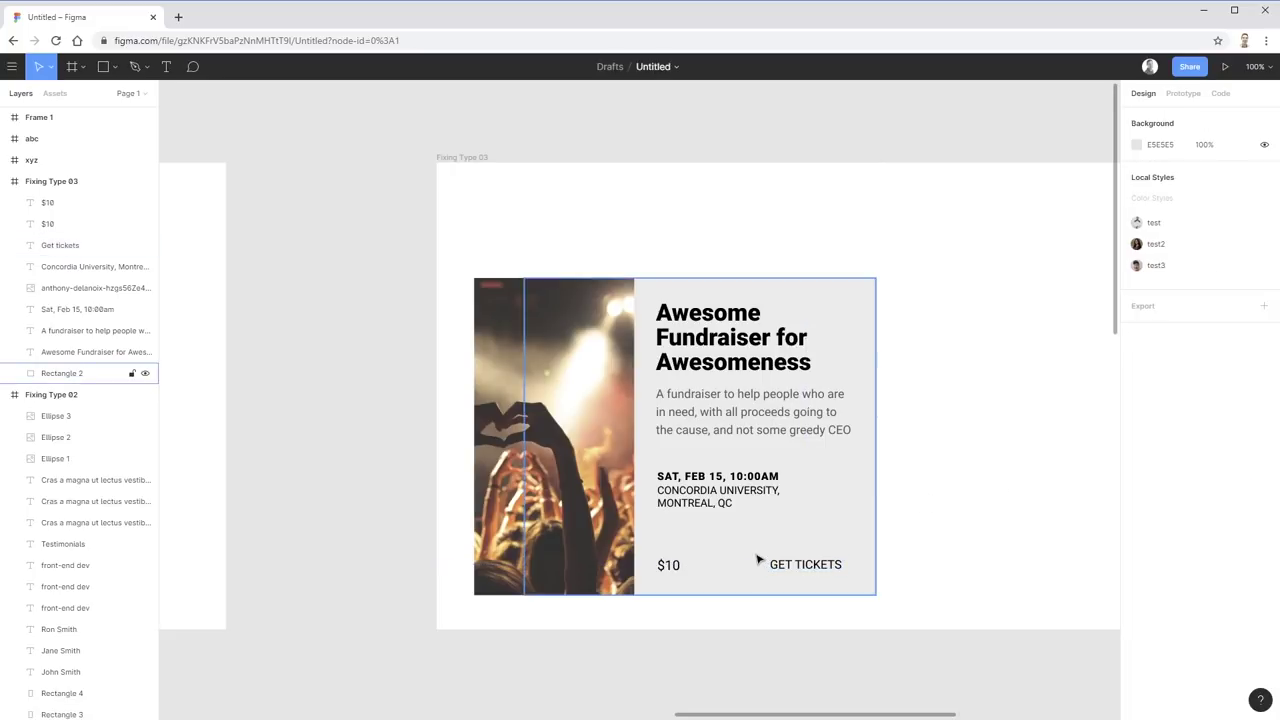
- Draw a rectangle about 166 × 56 around the GET TICKETS text and send it behind the text, still above the card background
key("r")
left_click_drag(748, 549, 865, 589)
key("ctrl+[")
key("ctrl+[")
key("ctrl+[")
key("ctrl+[")
key("ctrl+[")
key("ctrl+[")
key("ctrl+[")
key("ctrl+[")
key("ctrl+]")
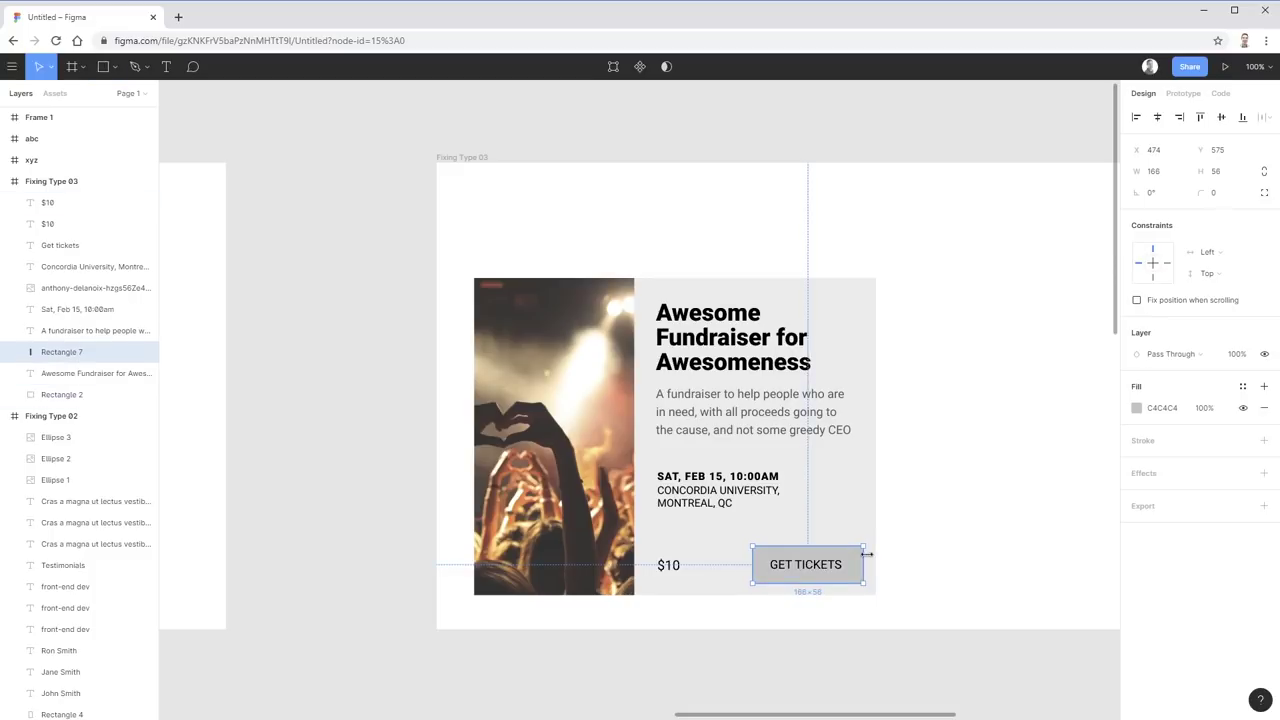
- Resize the button rectangle around the GET TICKETS text to about 162 × 44
left_click_drag(794, 546, 760, 566)
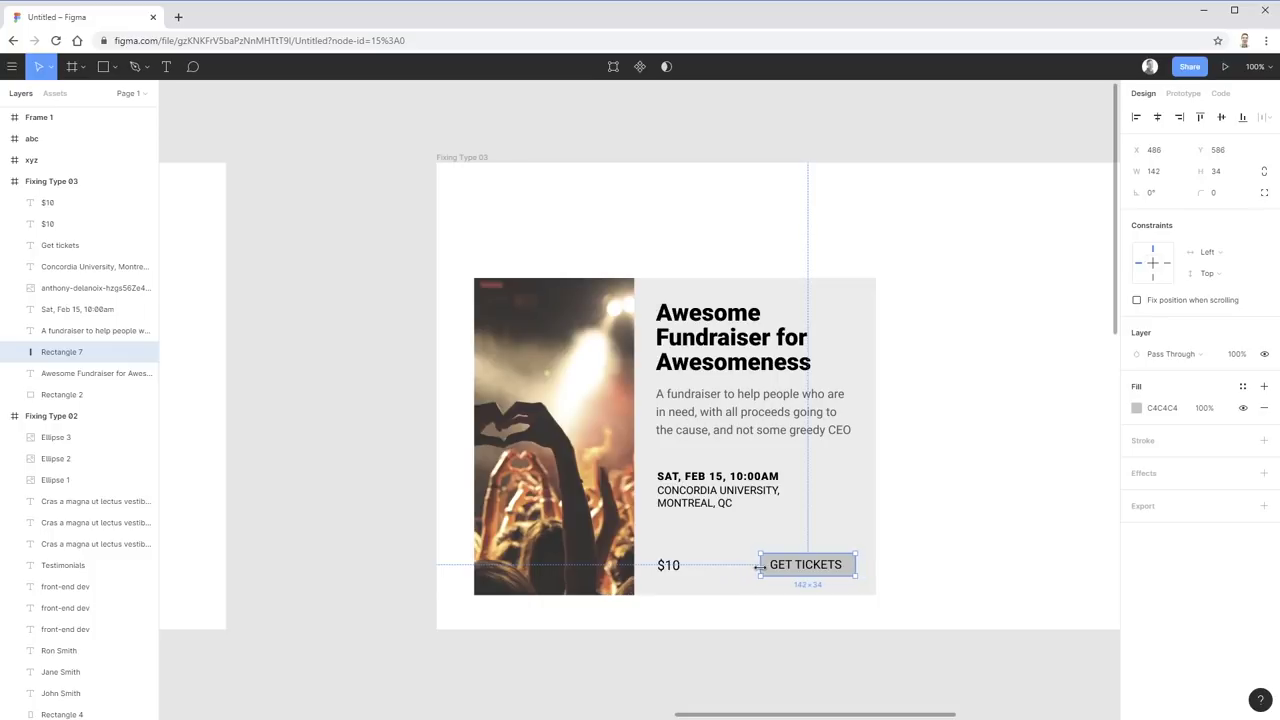
left_click_drag(864, 554, 862, 552)
key("Escape")
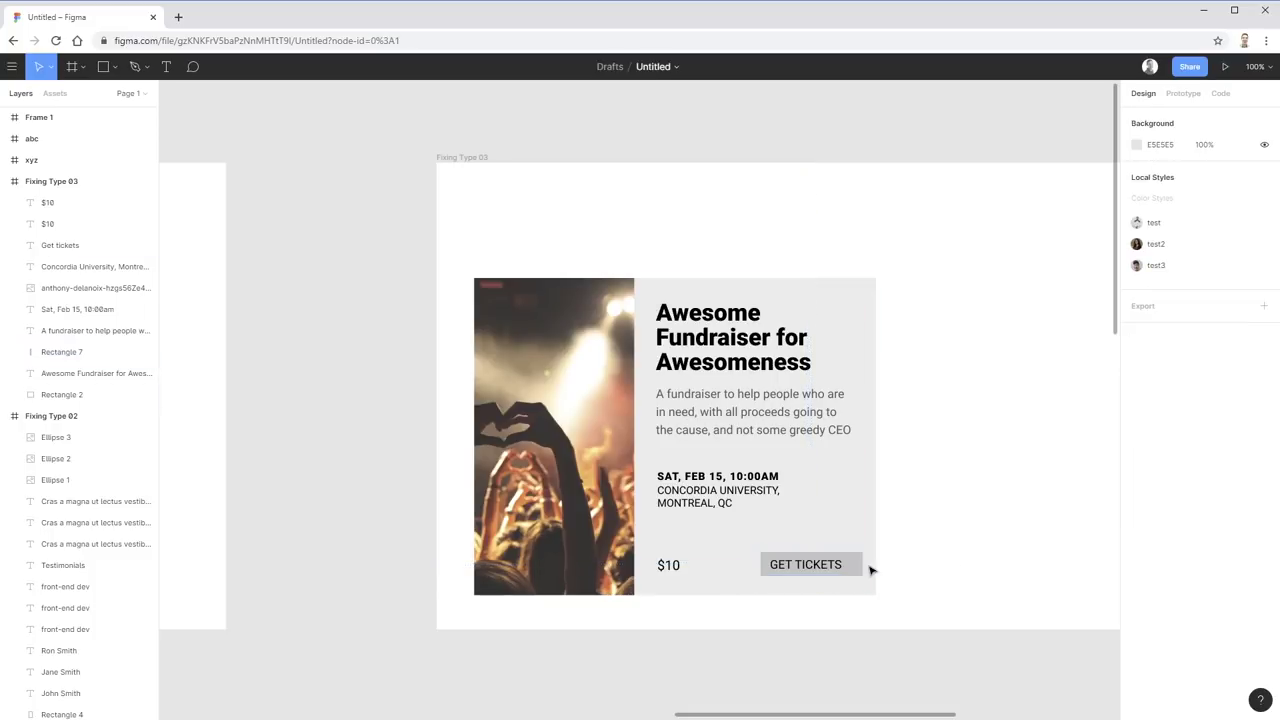
left_click(820, 564)
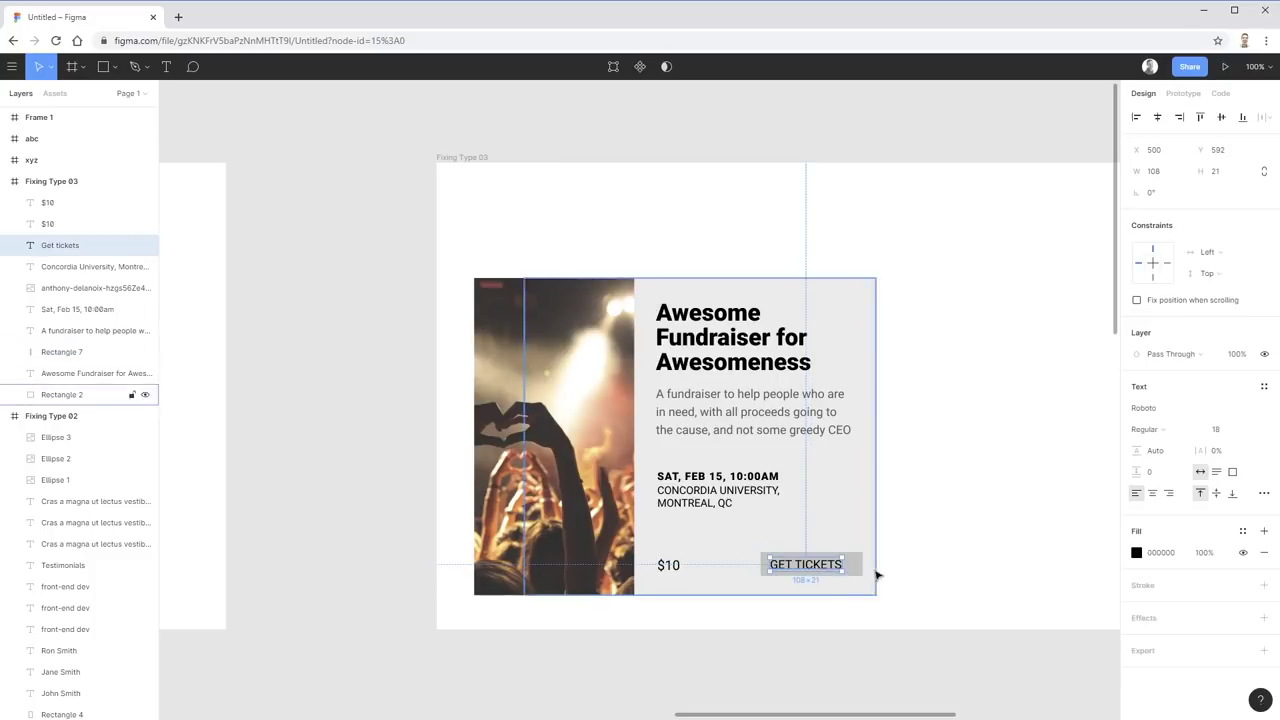
left_click(852, 568)
left_click_drag(762, 578, 755, 582)
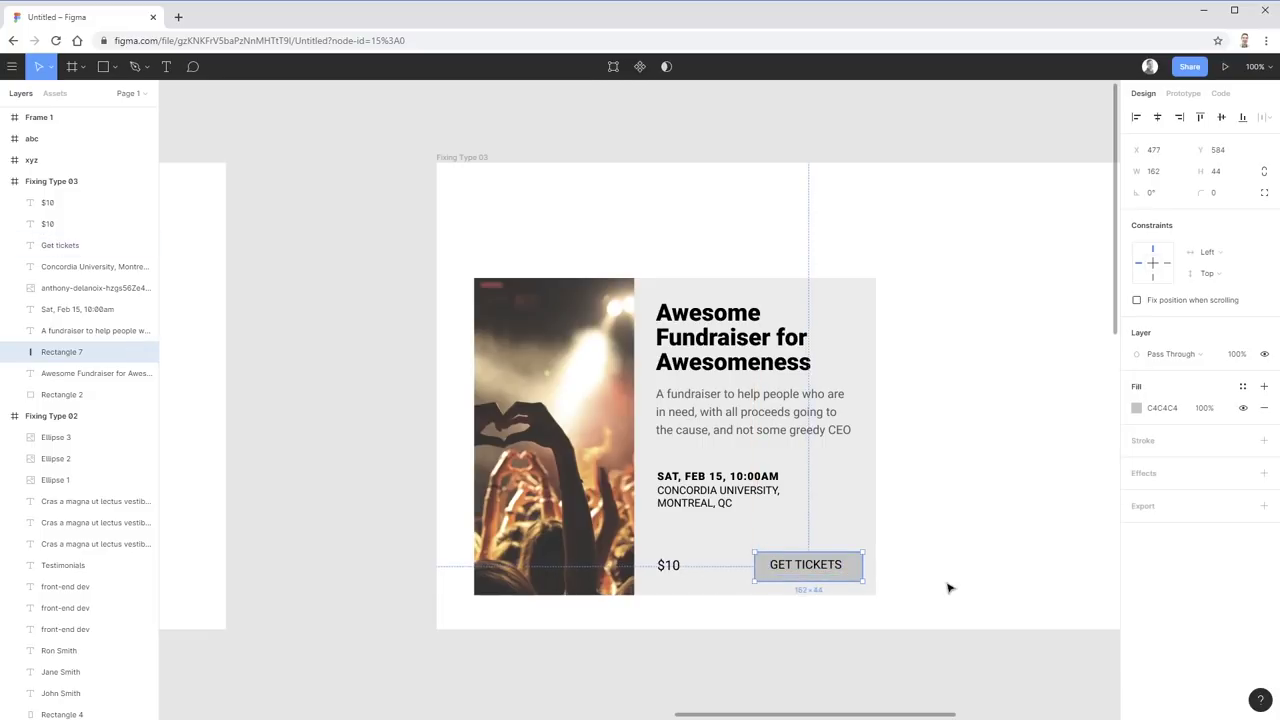
- Set the GET TICKETS text to font size 14 and weight Bold
left_click(843, 570)
left_click(1216, 430)
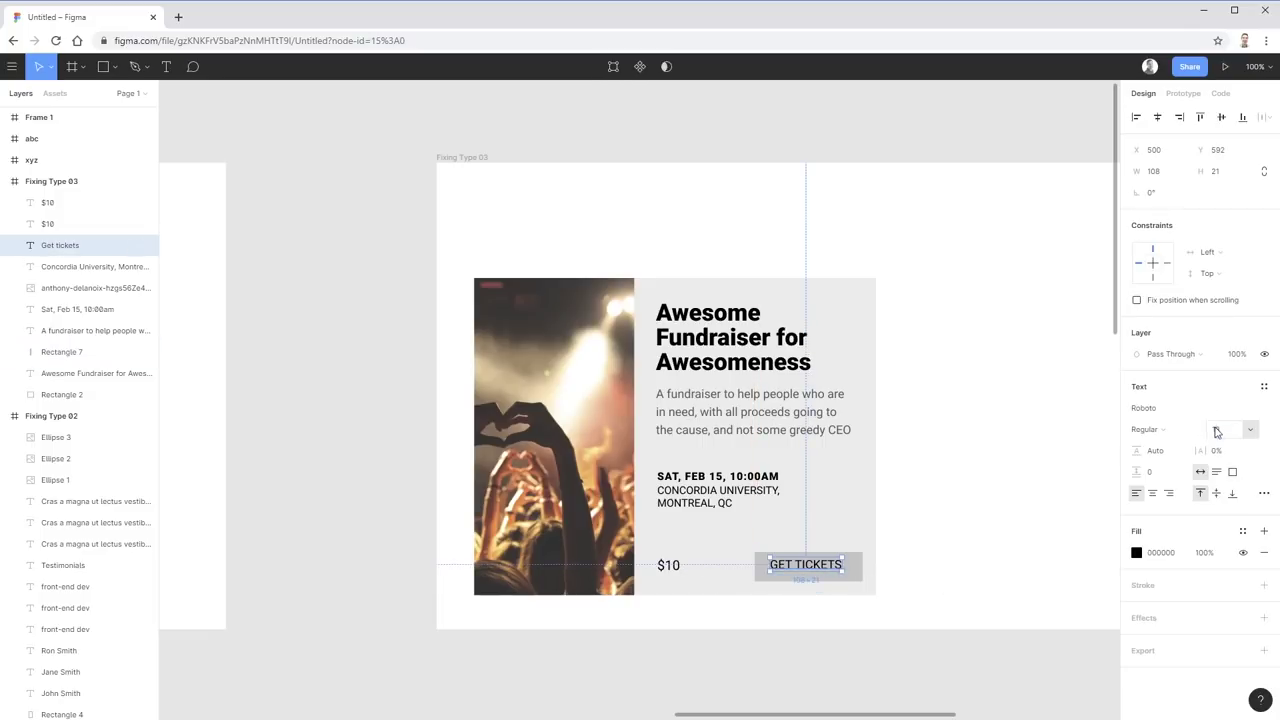
type("14")
key("Return")
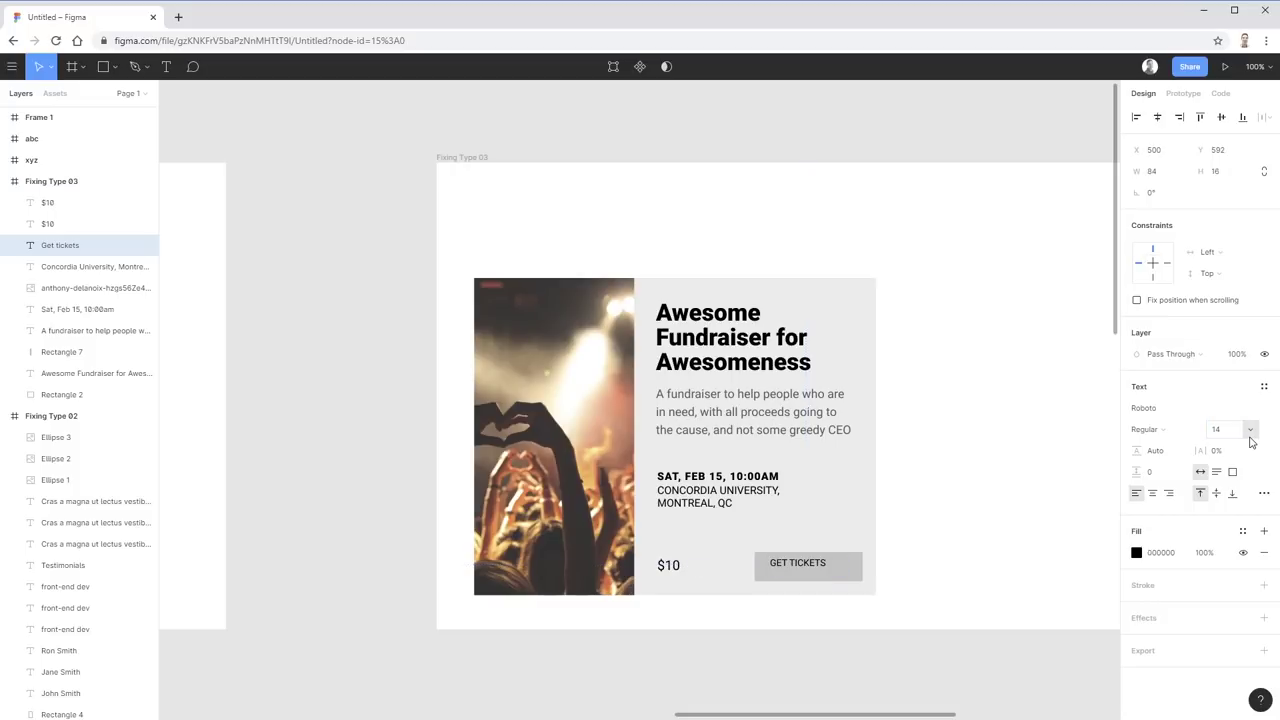
left_click(1199, 437)
left_click(1188, 471)
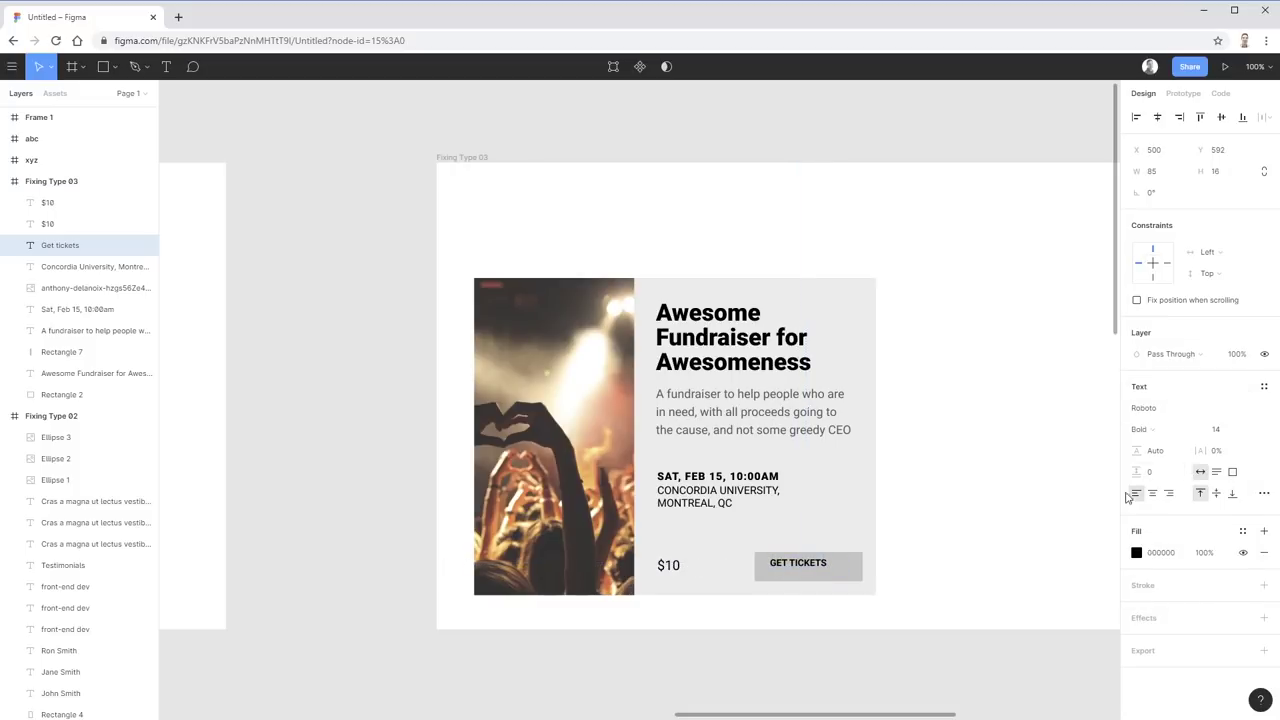
- Set the letter spacing of the GET TICKETS text to 5.5%
left_click(1213, 450)
type("5")
key("Return")
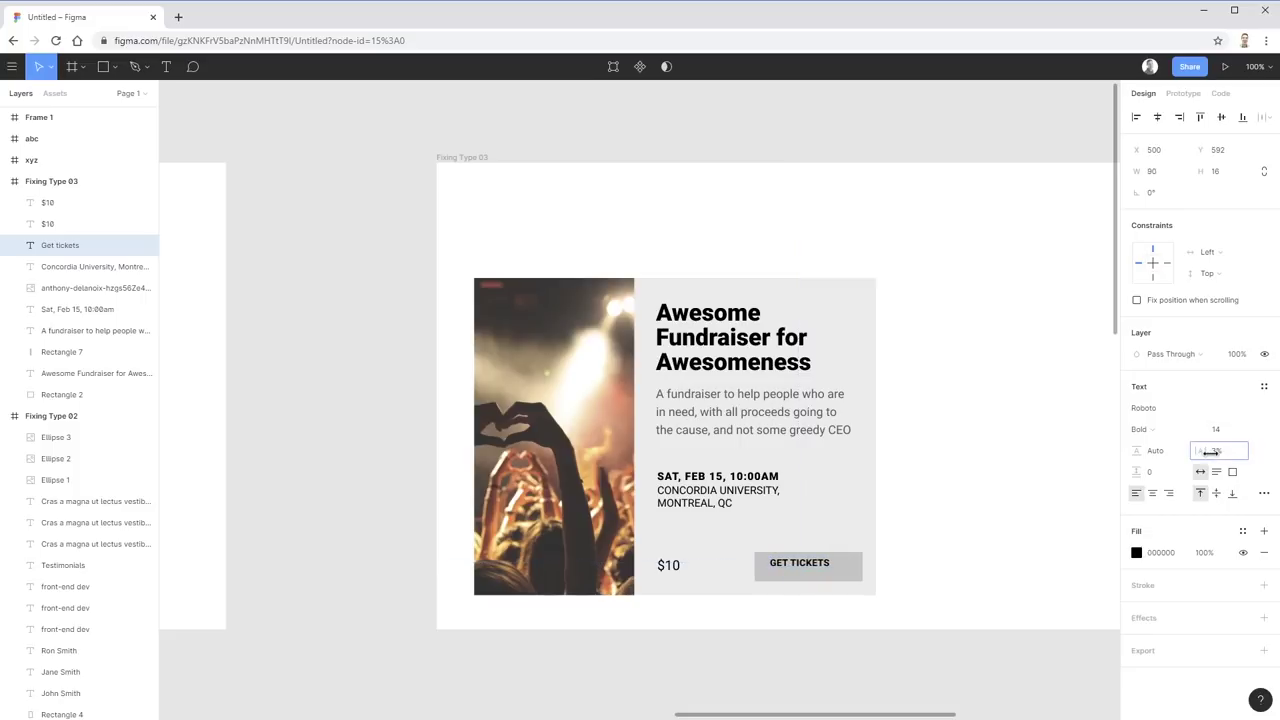
left_click_drag(1213, 452, 1214, 452)
left_click(1063, 531)
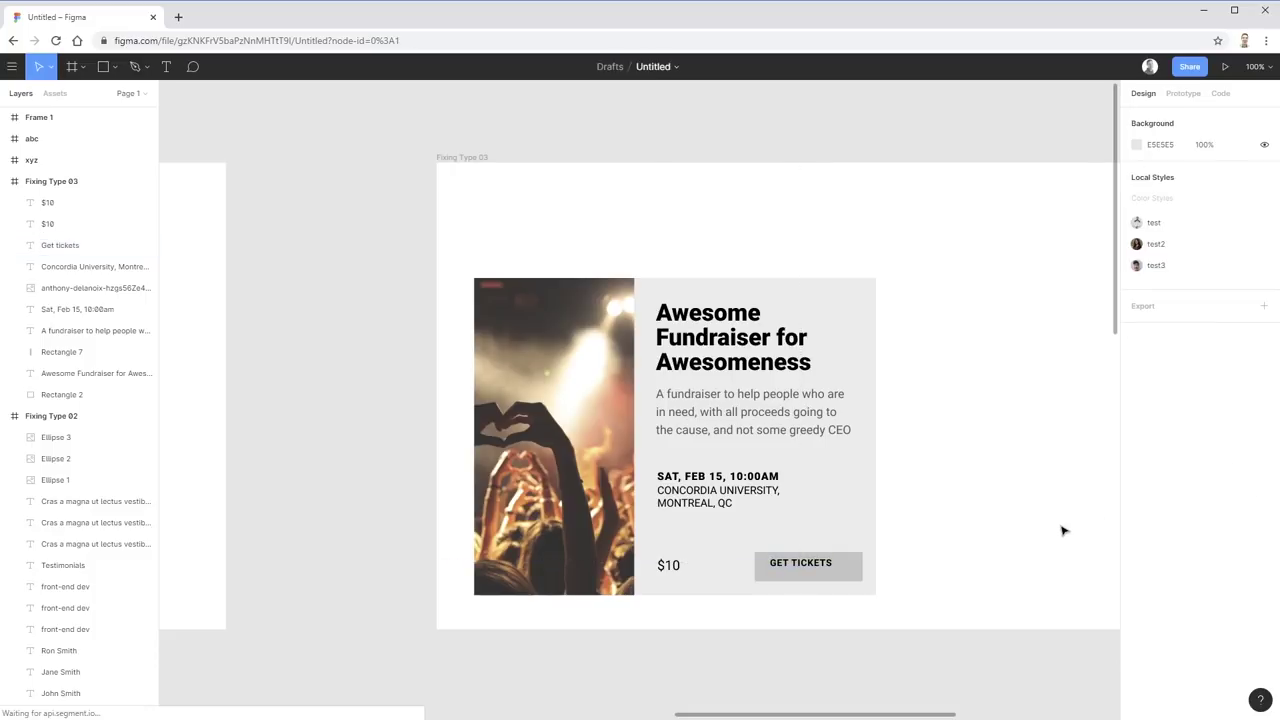
- Shrink the button rectangle to about 148 × 39 and centre the GET TICKETS text in it horizontally and vertically
left_click(860, 568)
left_click_drag(862, 582, 854, 578)
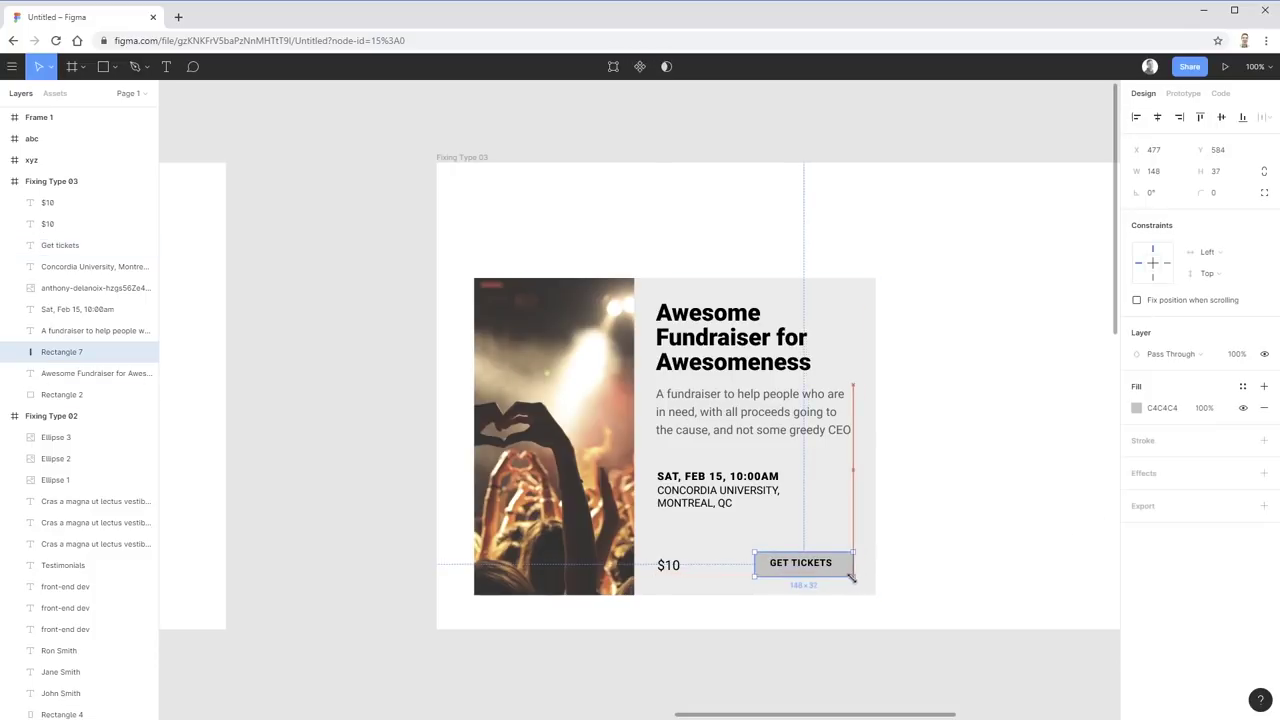
left_click(838, 563, "shift")
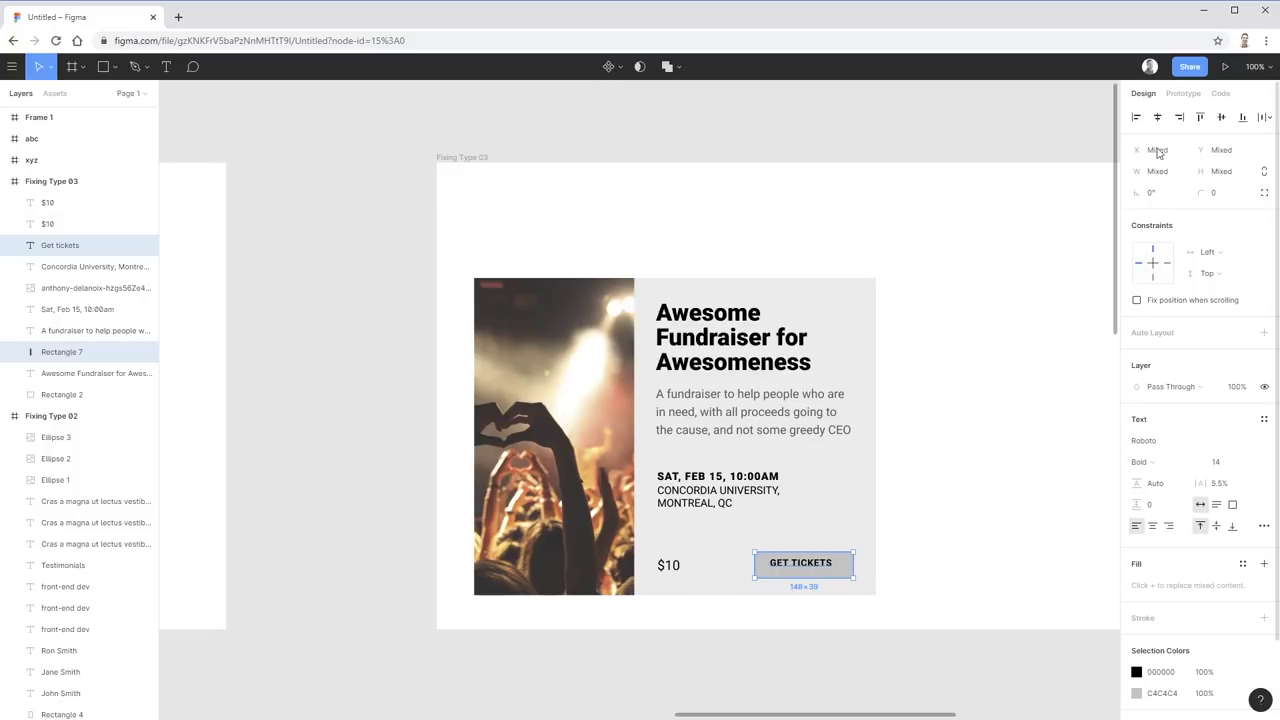
left_click(1157, 117)
left_click(1221, 117)
left_click(1022, 357)
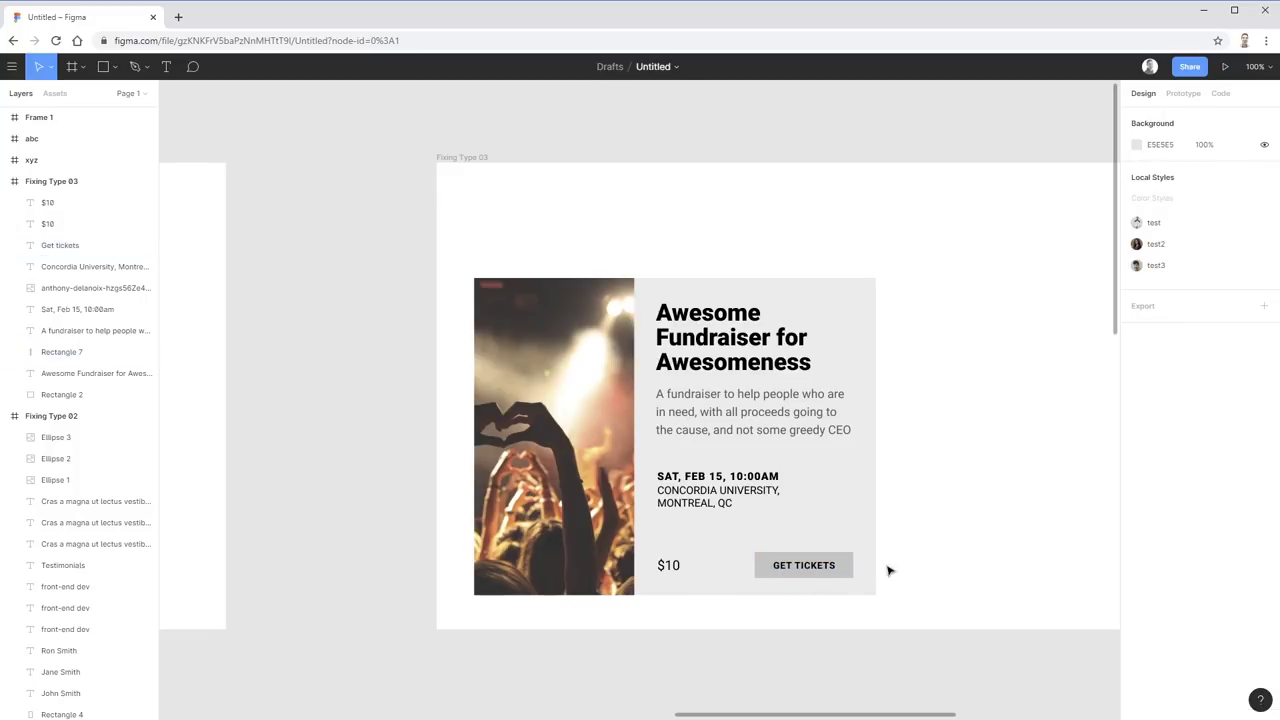
- Scale the $10 price text up so it is much larger than the GET TICKETS button text
left_click(668, 565)
key("k")
left_click_drag(680, 574, 540, 340)
key("v")
key("ctrl+z")
key("ctrl+z")
left_click(1009, 551)
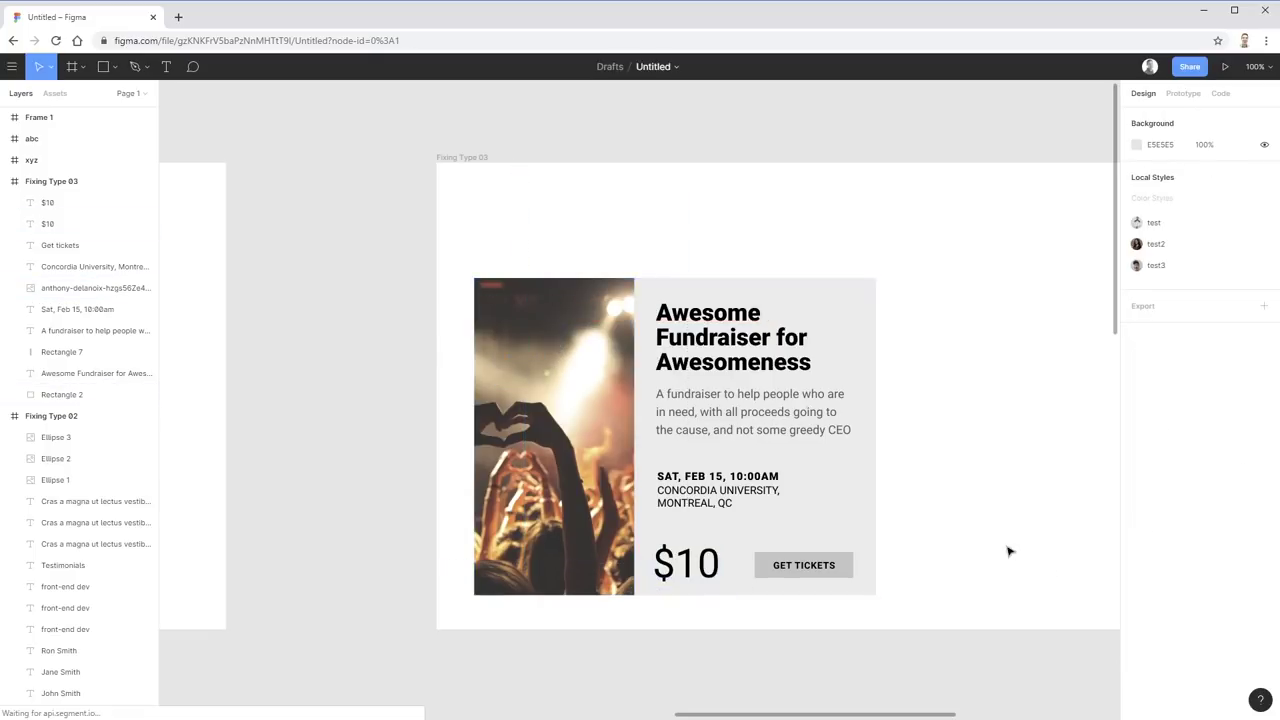
- Scale the $10 price text down to a font size of about 32 and set its weight to Bold
left_click(711, 562)
key("k")
left_click_drag(722, 587, 683, 567)
key("Escape")
left_click(683, 572)
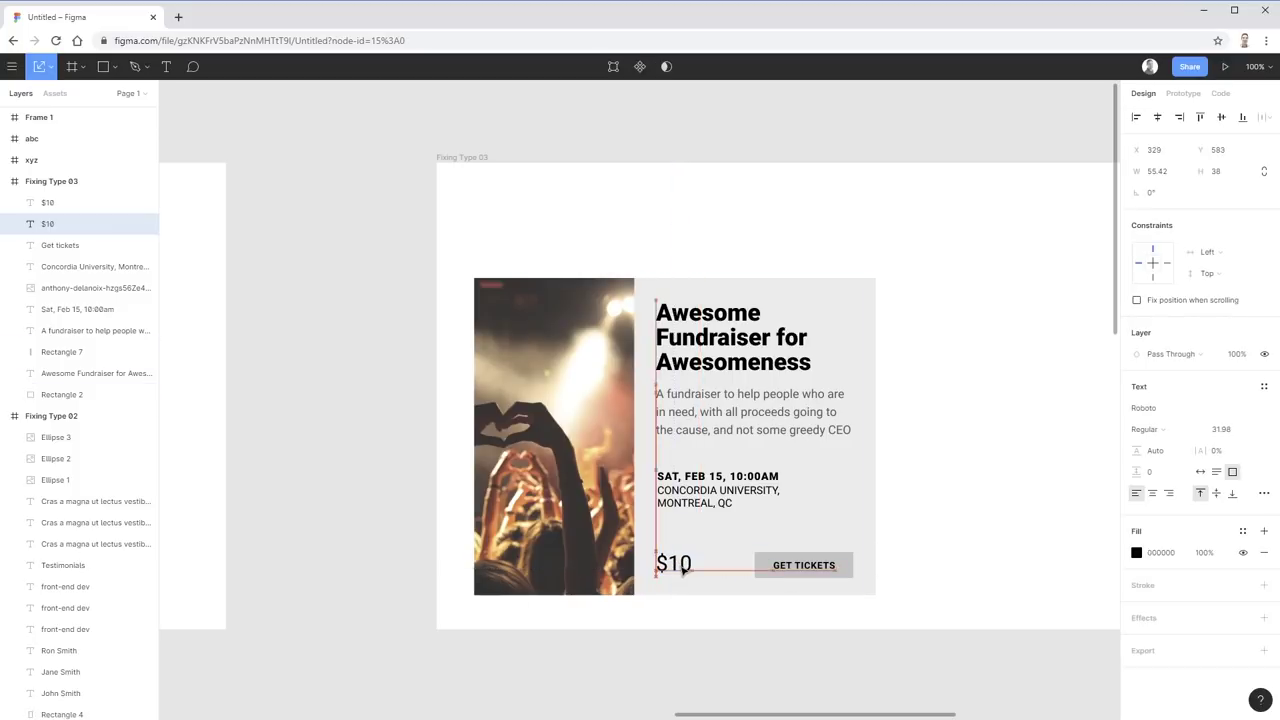
left_click(1194, 436)
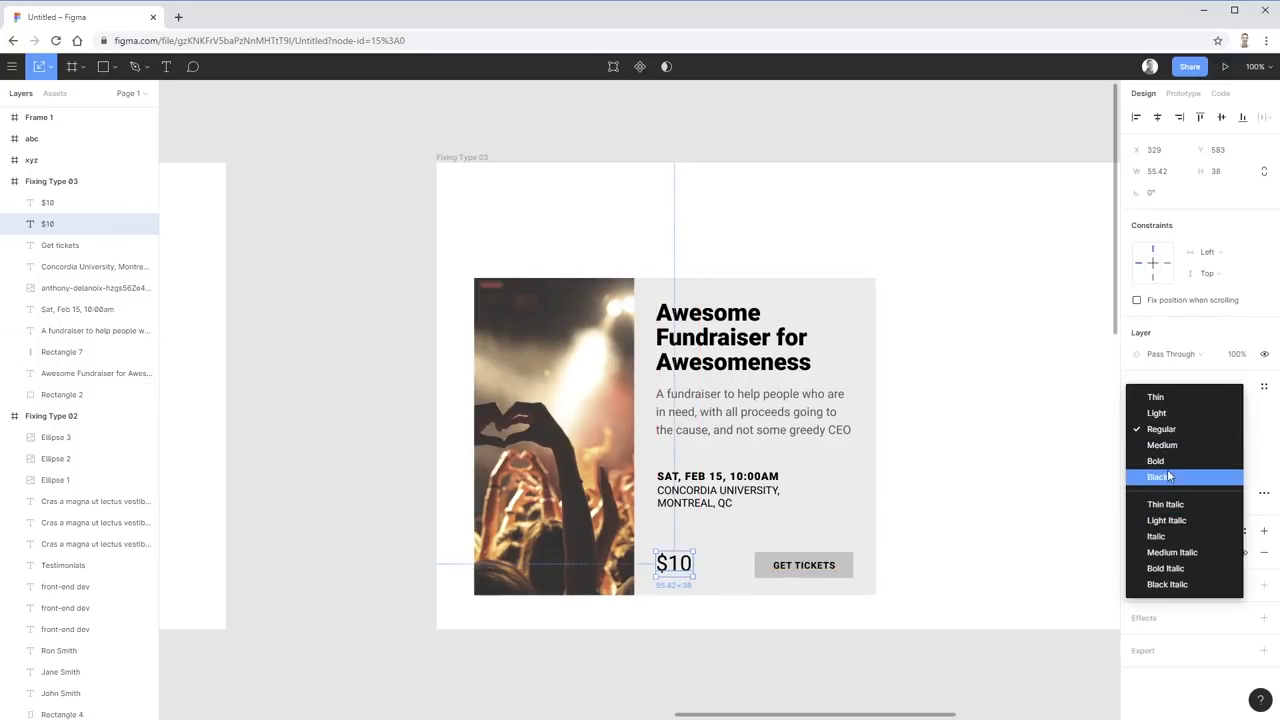
left_click(1167, 462)
left_click(1015, 516)
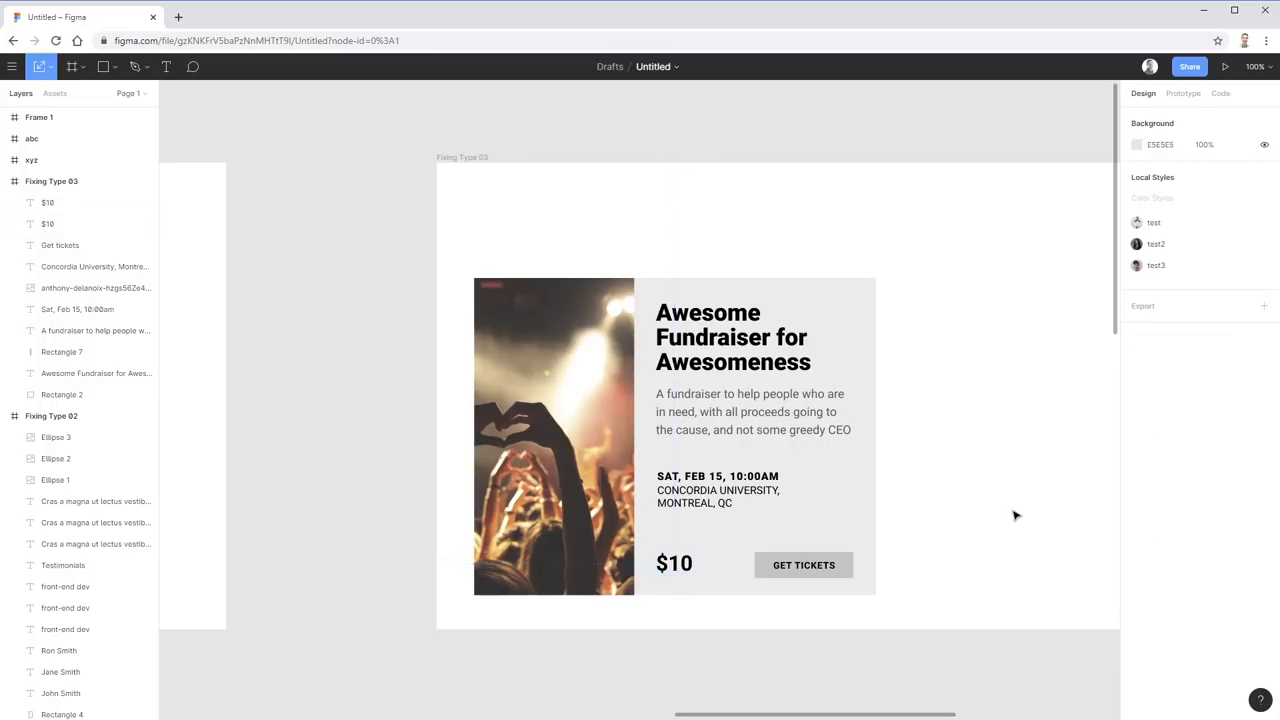
- Move the date and location texts slightly down together and change the location text's fill to grey
left_click_drag(986, 474, 771, 491)
left_click(1007, 492)
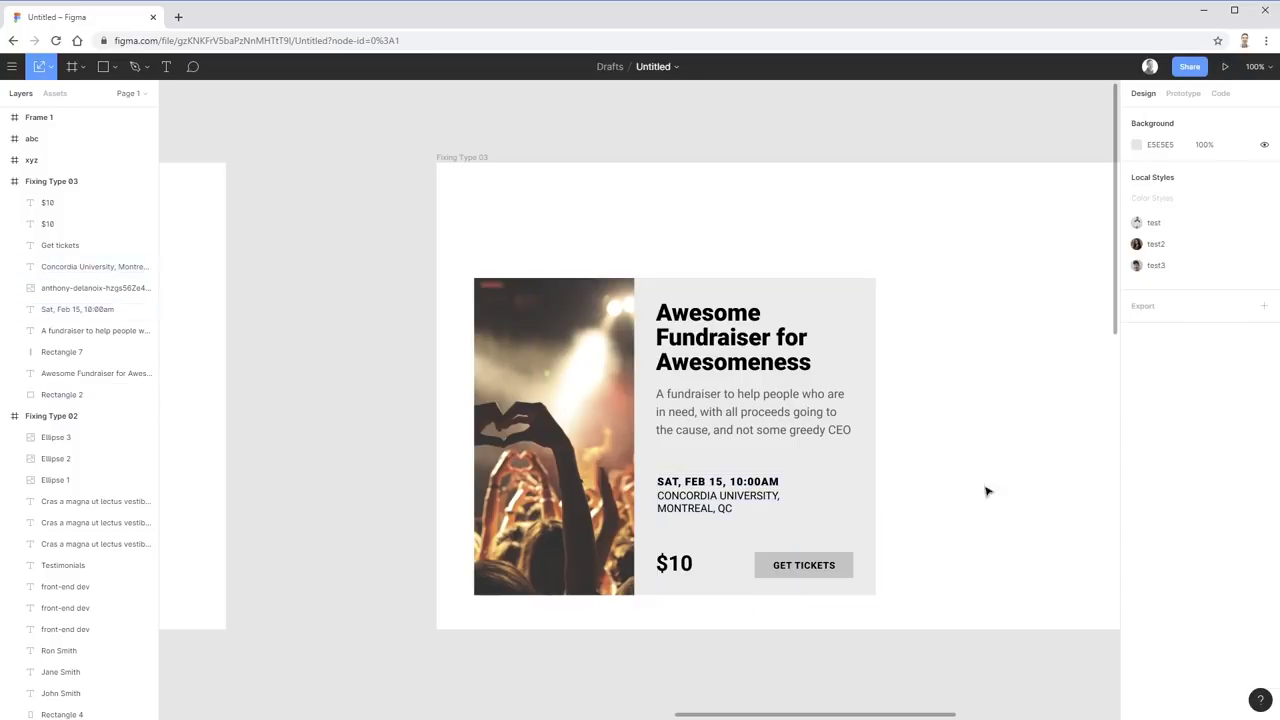
left_click(718, 500)
left_click(1137, 556)
left_click_drag(1051, 534, 938, 486)
left_click(923, 472)
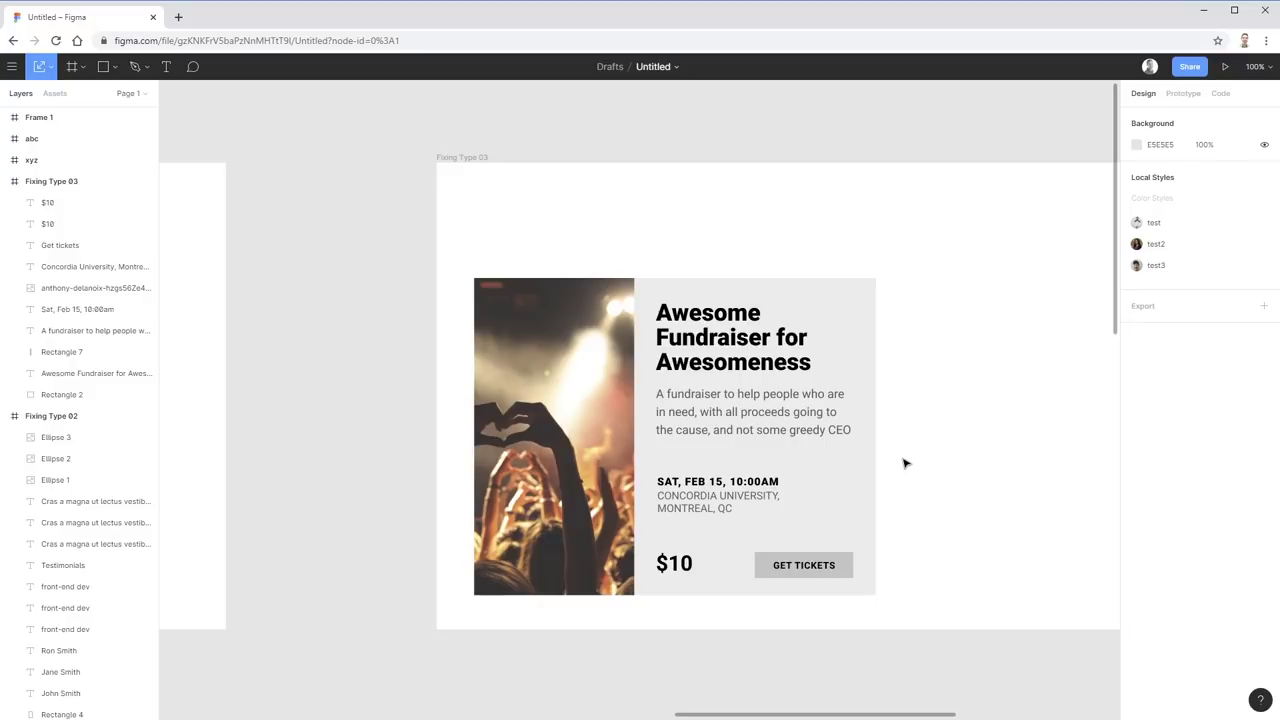
scroll(500, 454, "left", 15)
scroll(790, 453, "left", 3)
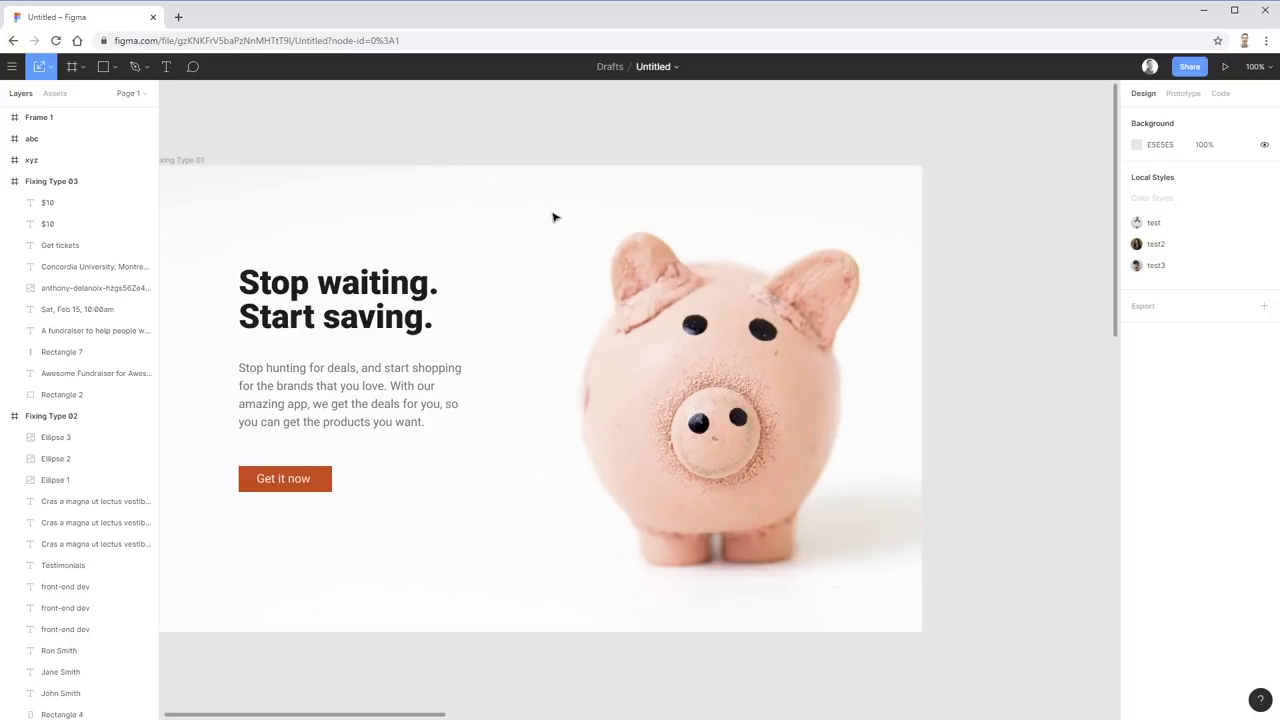
scroll(990, 440, "right", 18)
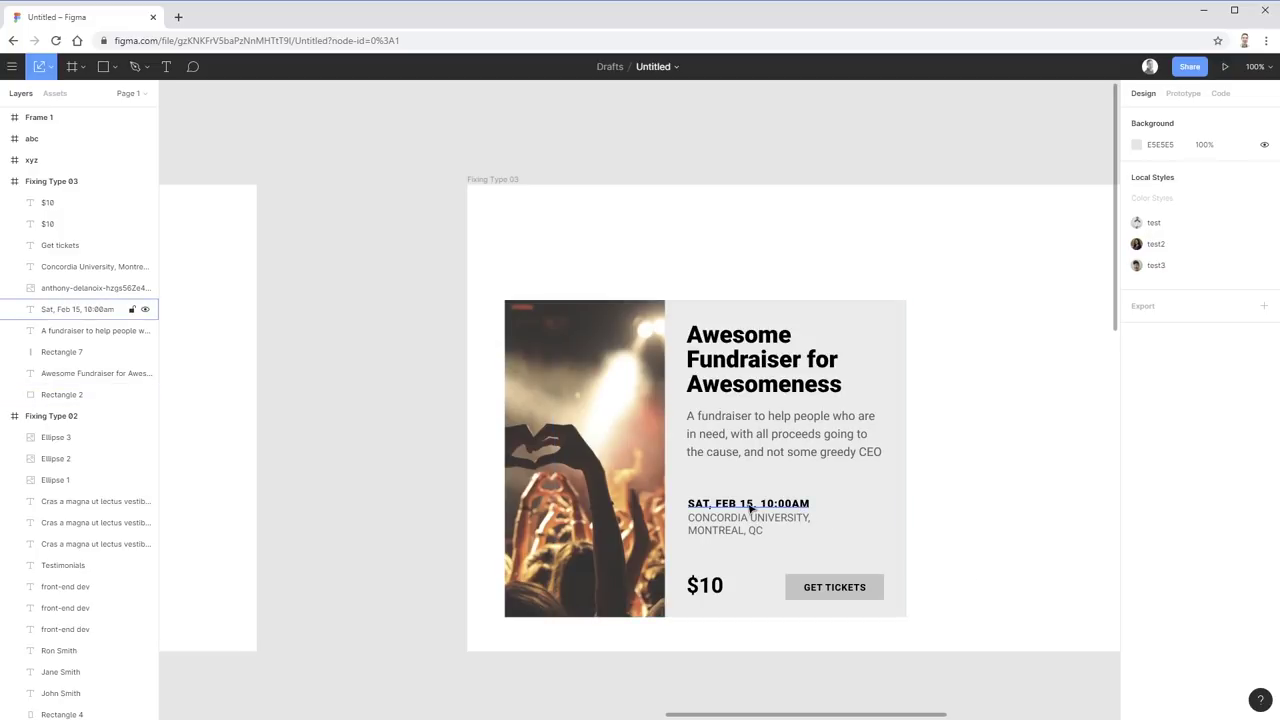
- Move the date and location texts together to the top of the fundraiser card's text area
left_click(750, 507)
left_click(723, 531, "shift")
left_click_drag(723, 537, 721, 346)
- Move the heading and description texts together down into the space between the location and the $10 price
left_click(785, 387)
left_click(847, 423, "shift")
left_click_drag(847, 423, 849, 514)
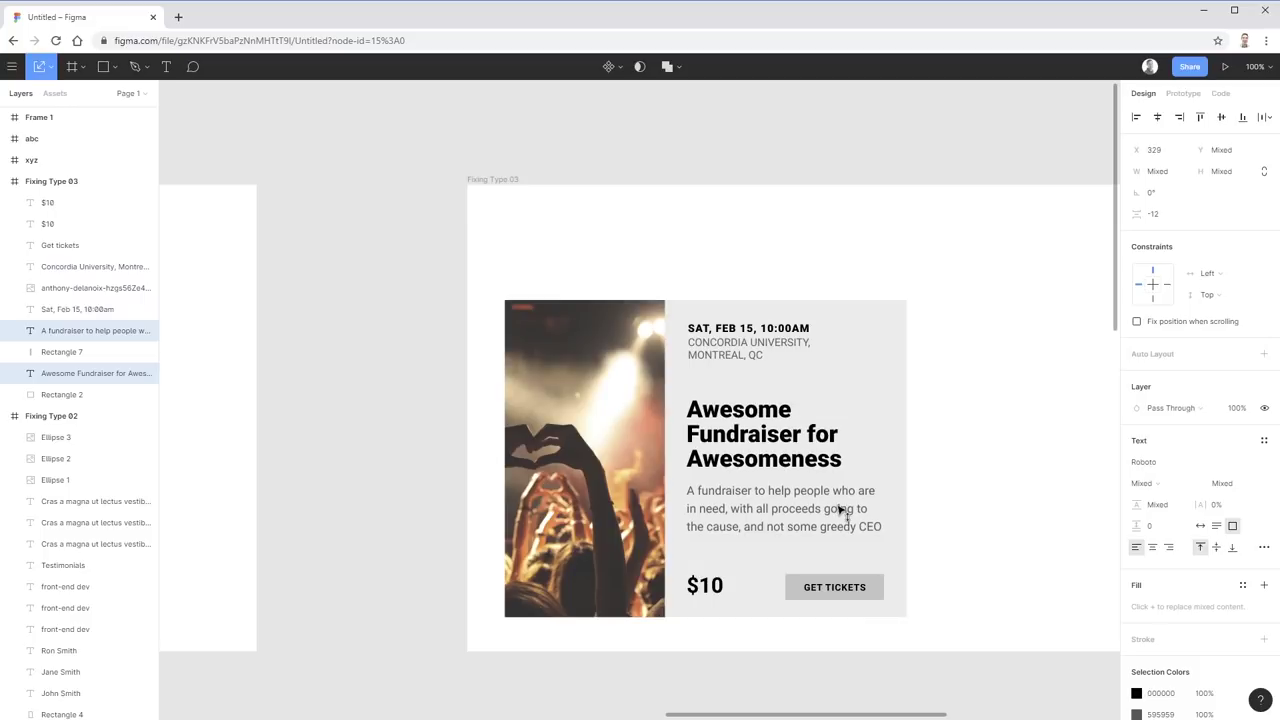
left_click(1013, 497)
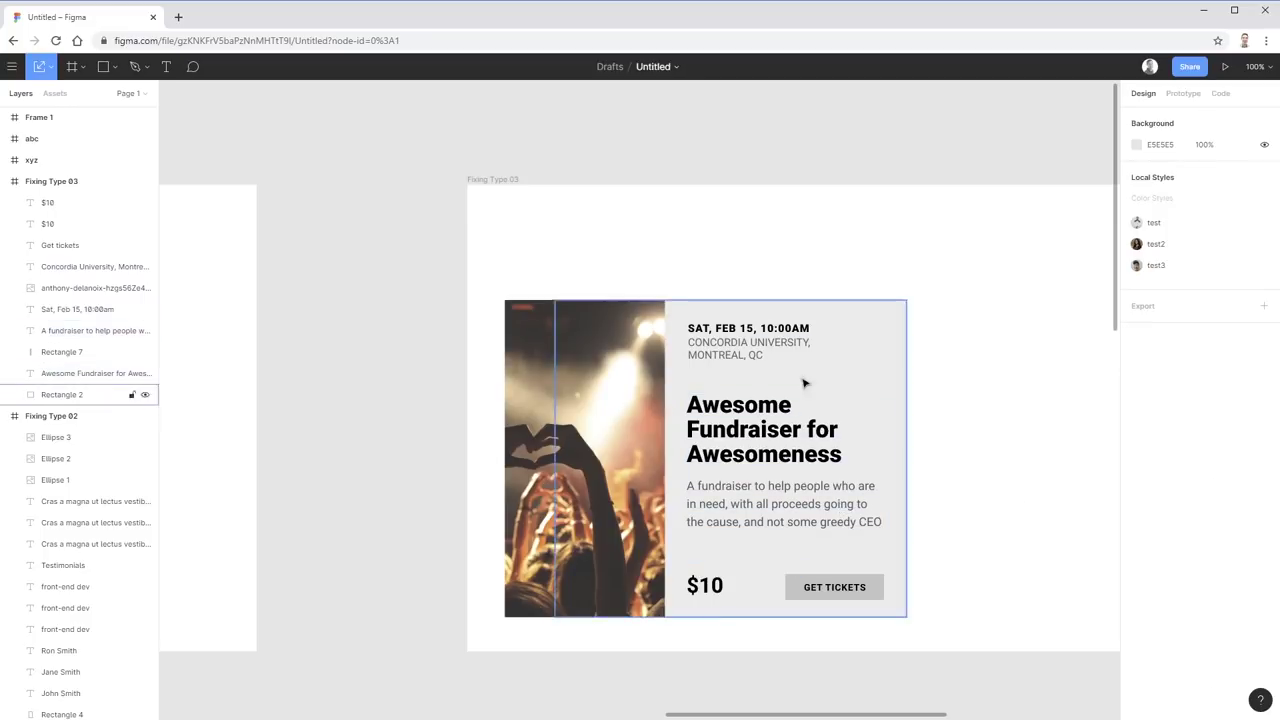
- Move the location text out of the fundraiser card to beyond its lower-right corner and shift the heading and description up together
left_click_drag(757, 350, 1075, 645)
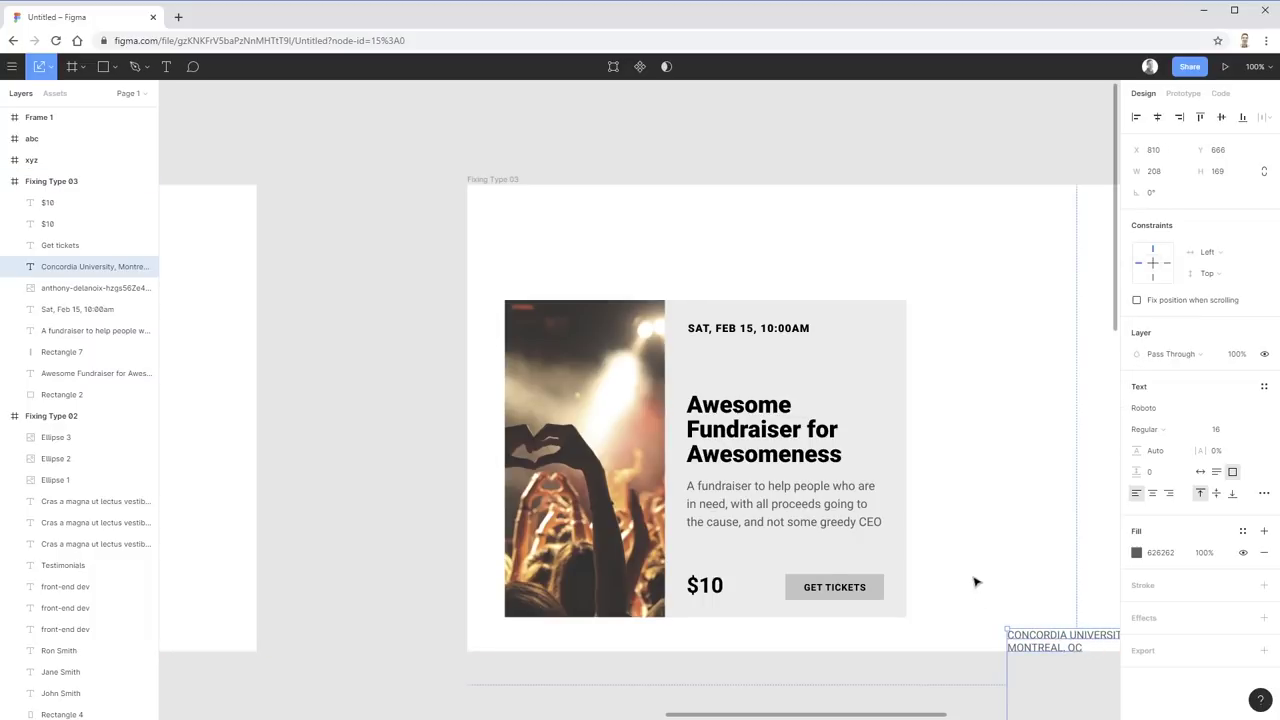
left_click(850, 510)
left_click(781, 405, "shift")
left_click_drag(781, 395, 781, 358)
- Change the date text's fill colour to the grey 757575
left_click(785, 334)
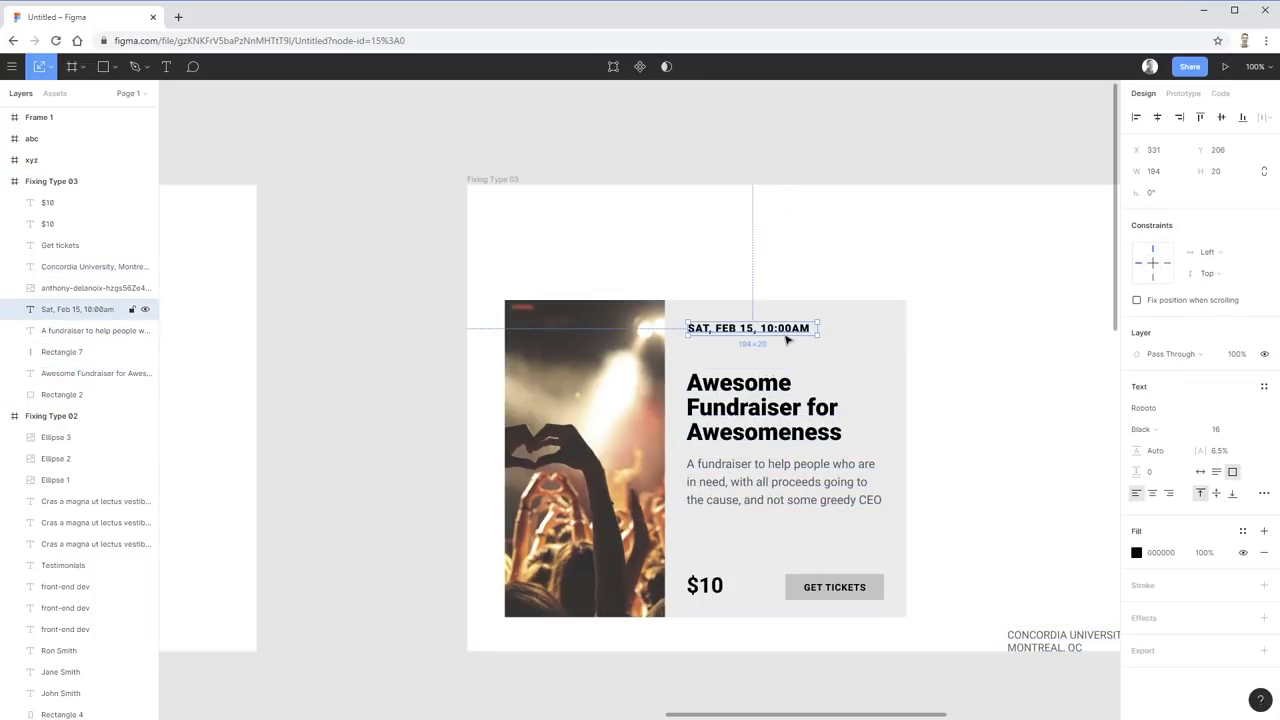
left_click(1137, 552)
left_click_drag(980, 518, 932, 483)
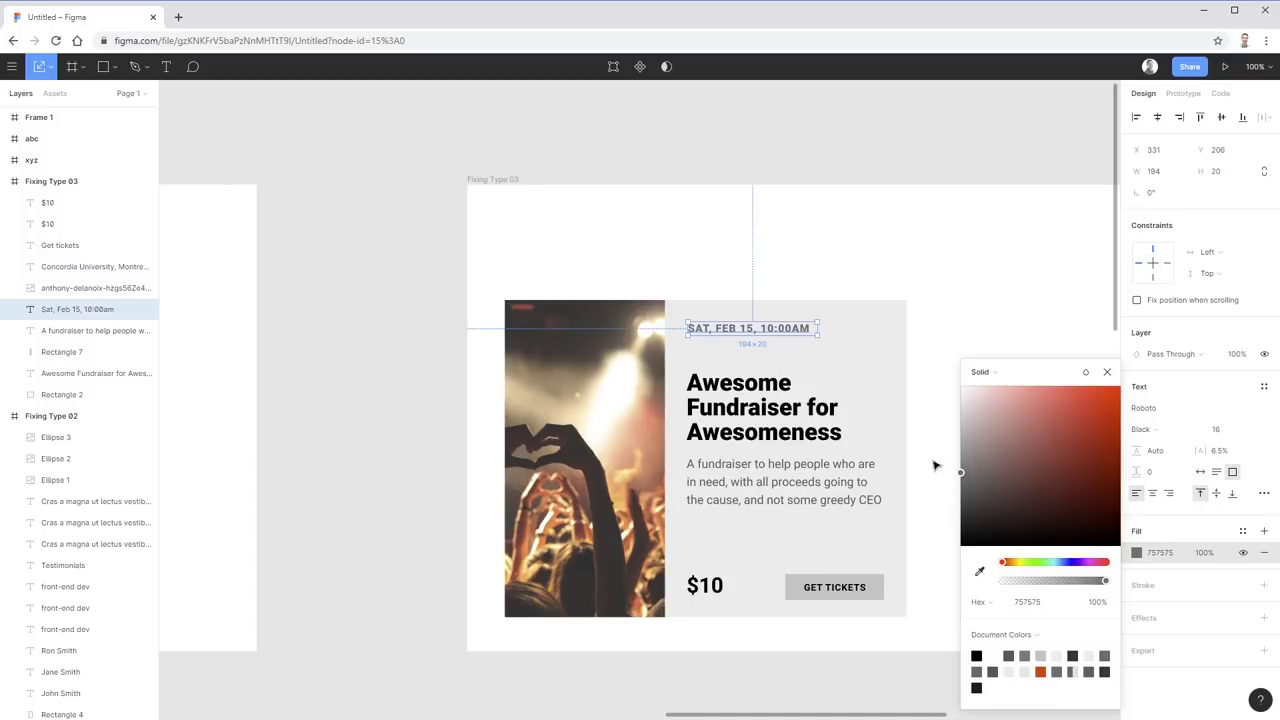
left_click(975, 268)
- Move the heading and description texts together further up, closer beneath the date
left_click(137, 373)
left_click(790, 487, "shift")
key("ctrl+z")
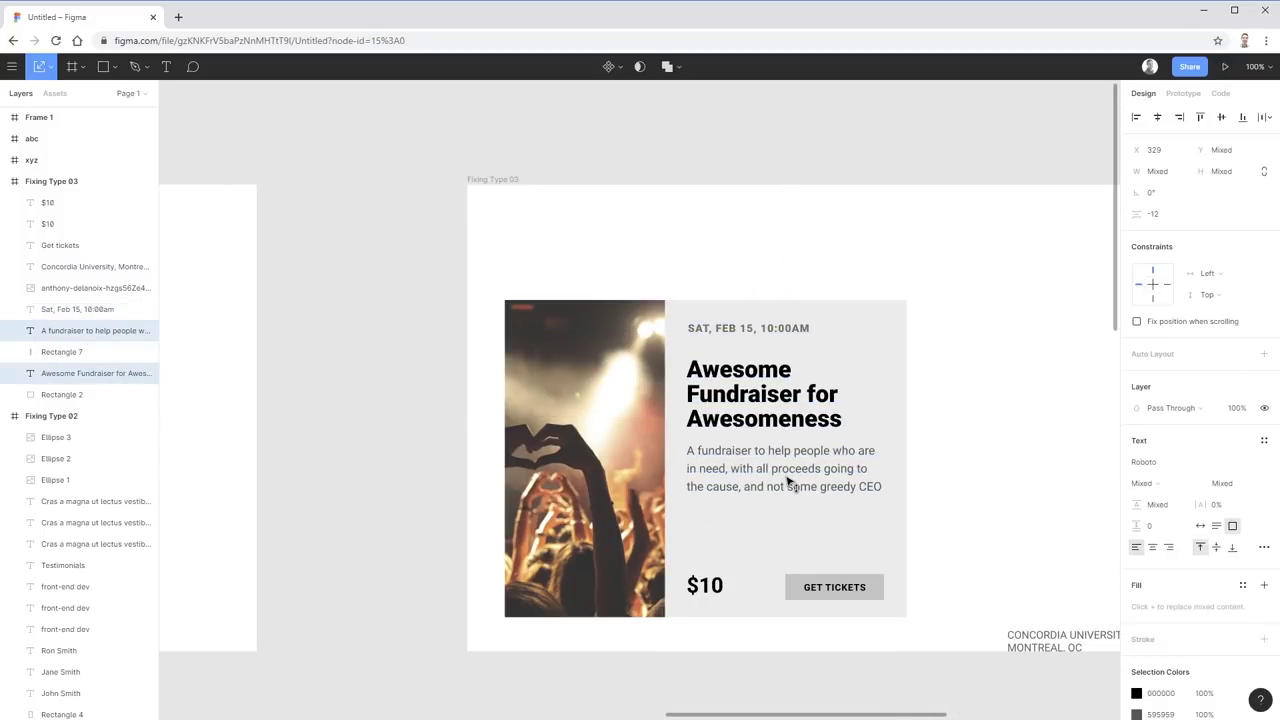
left_click(1041, 393)
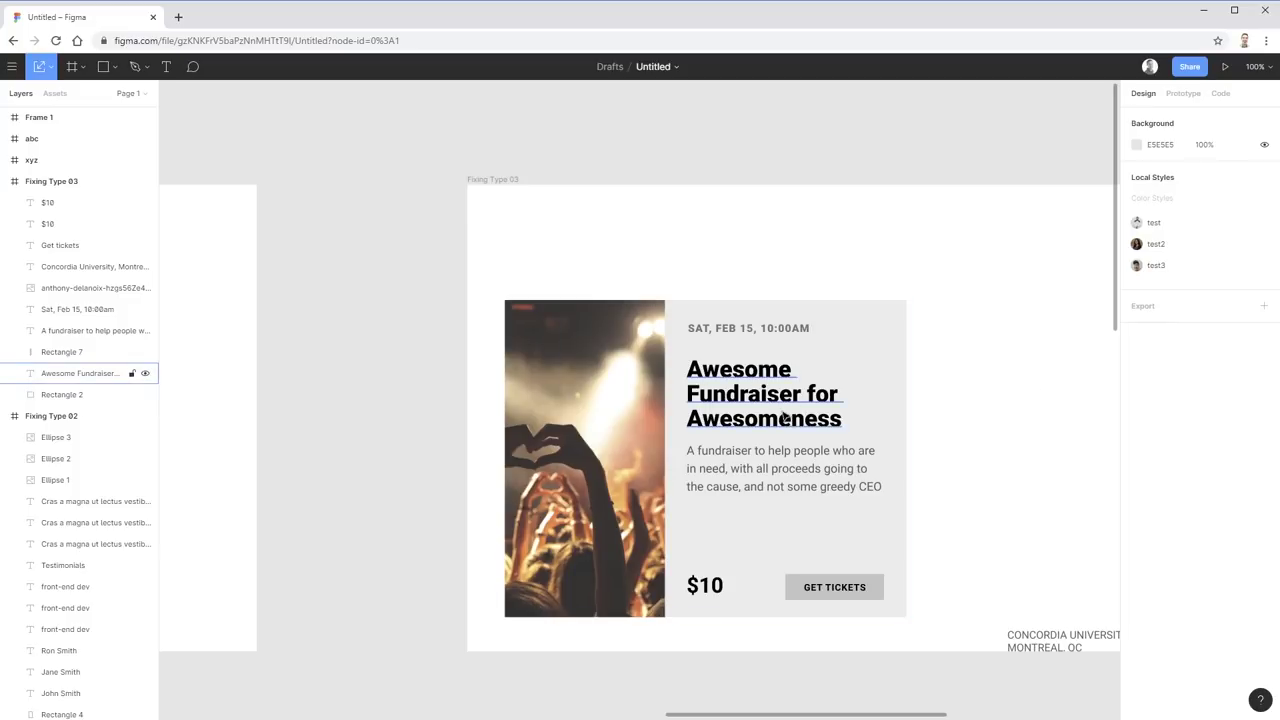
left_click(756, 396)
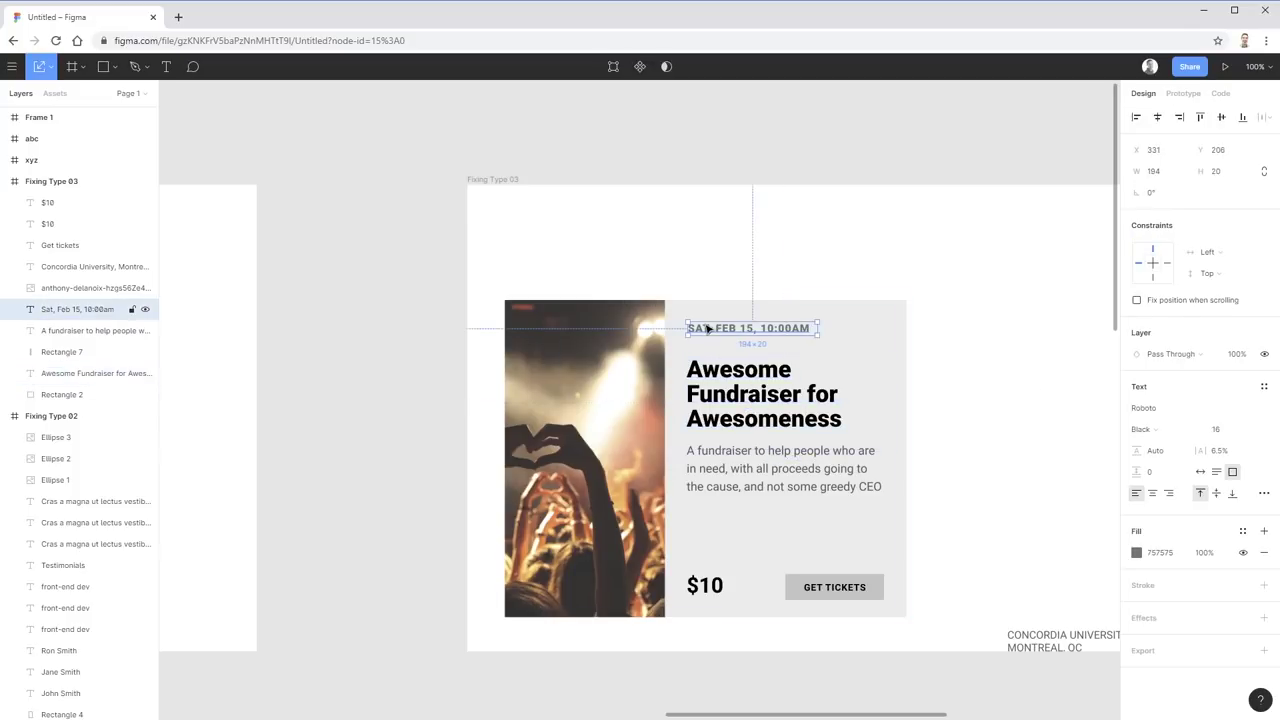
left_click(1005, 389)
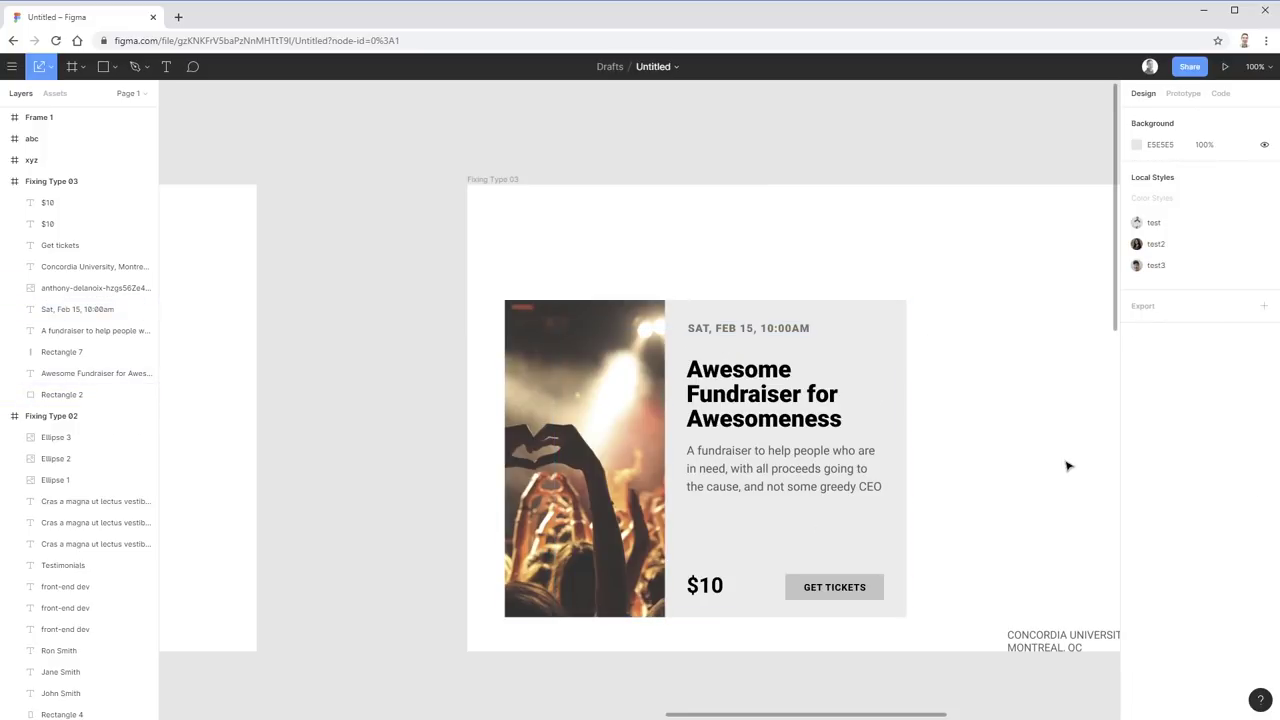
- Increase the description text's line height to 167.2% and position the text at X 329, Y 381
left_click(857, 486)
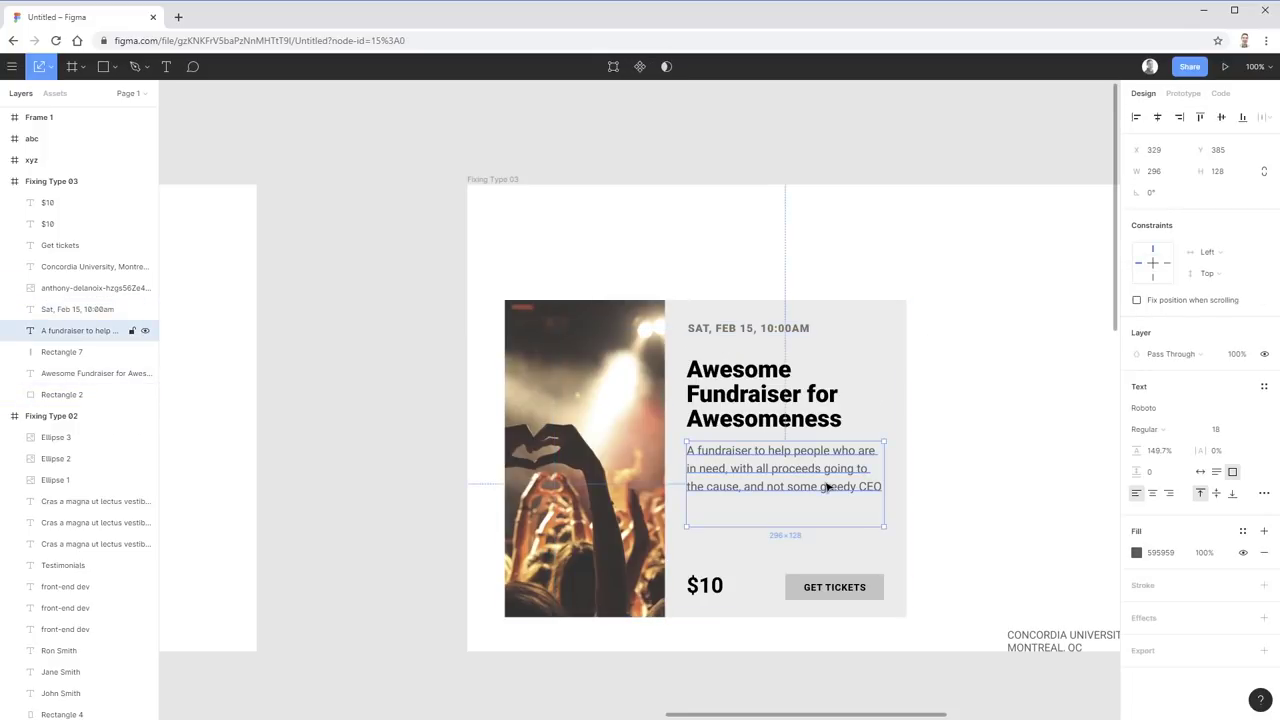
left_click_drag(1156, 450, 1133, 452)
left_click(940, 463)
left_click(843, 466)
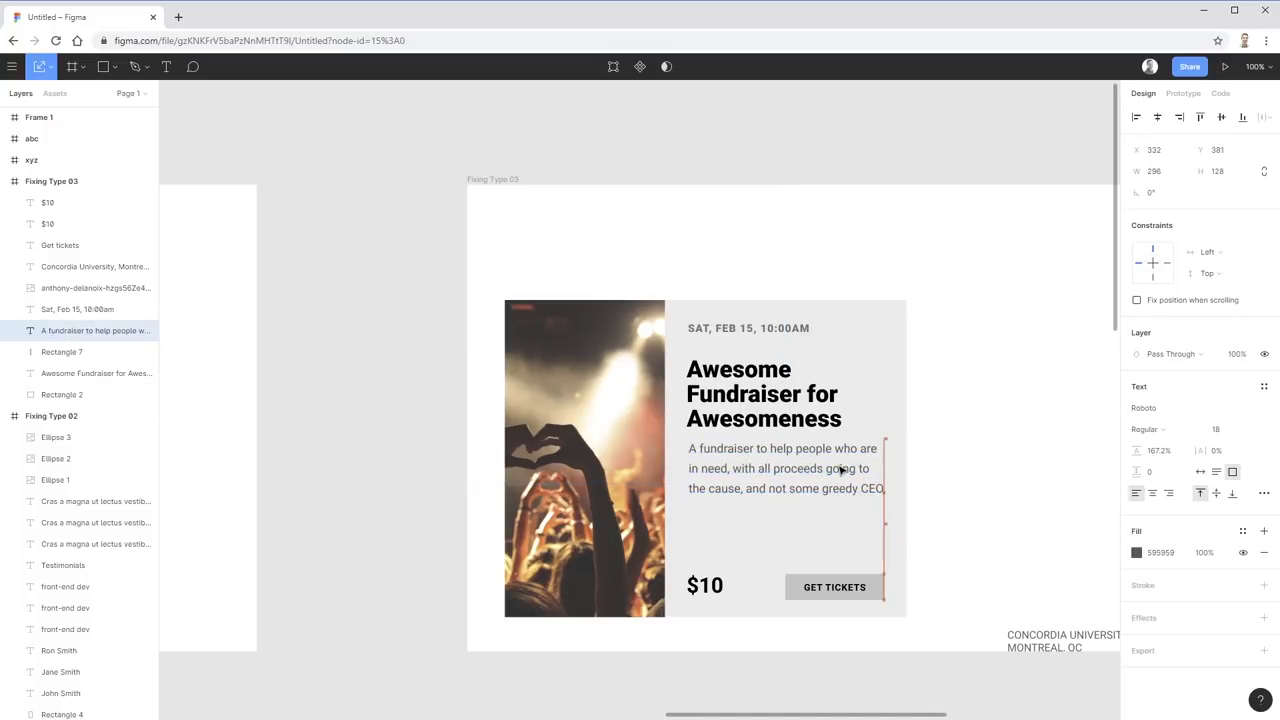
left_click(1017, 471)
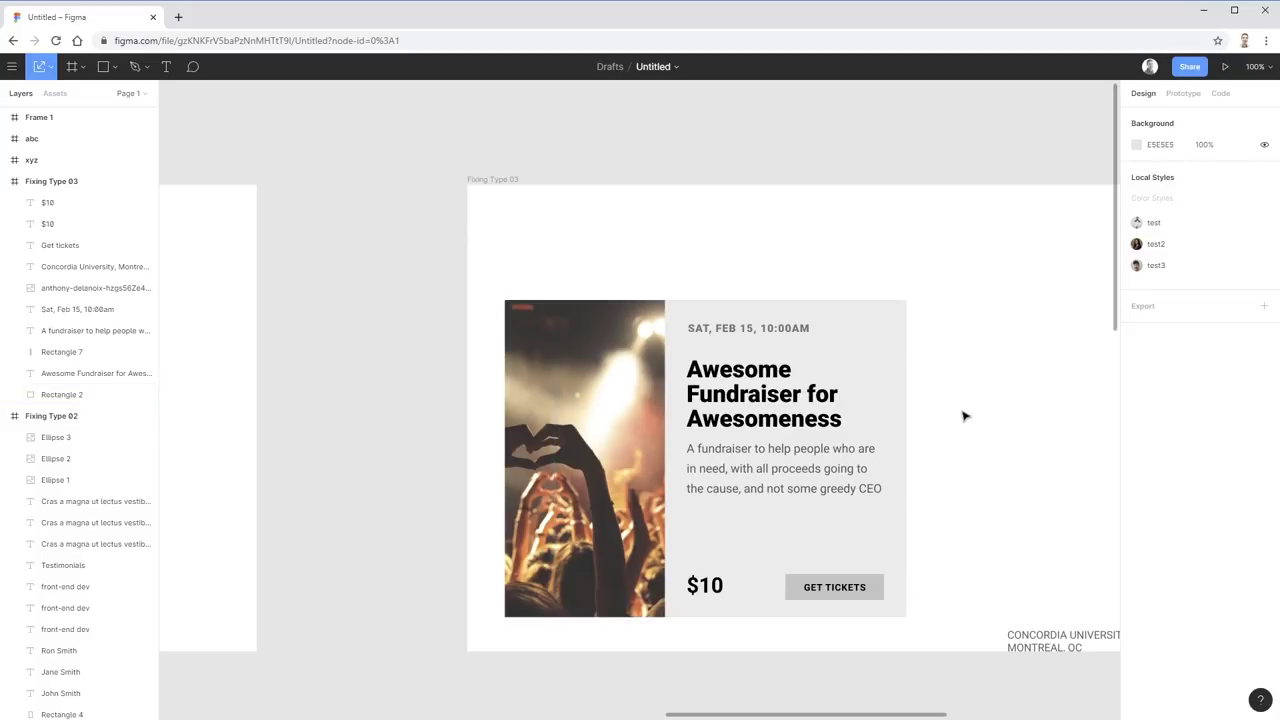
left_click(100, 373)
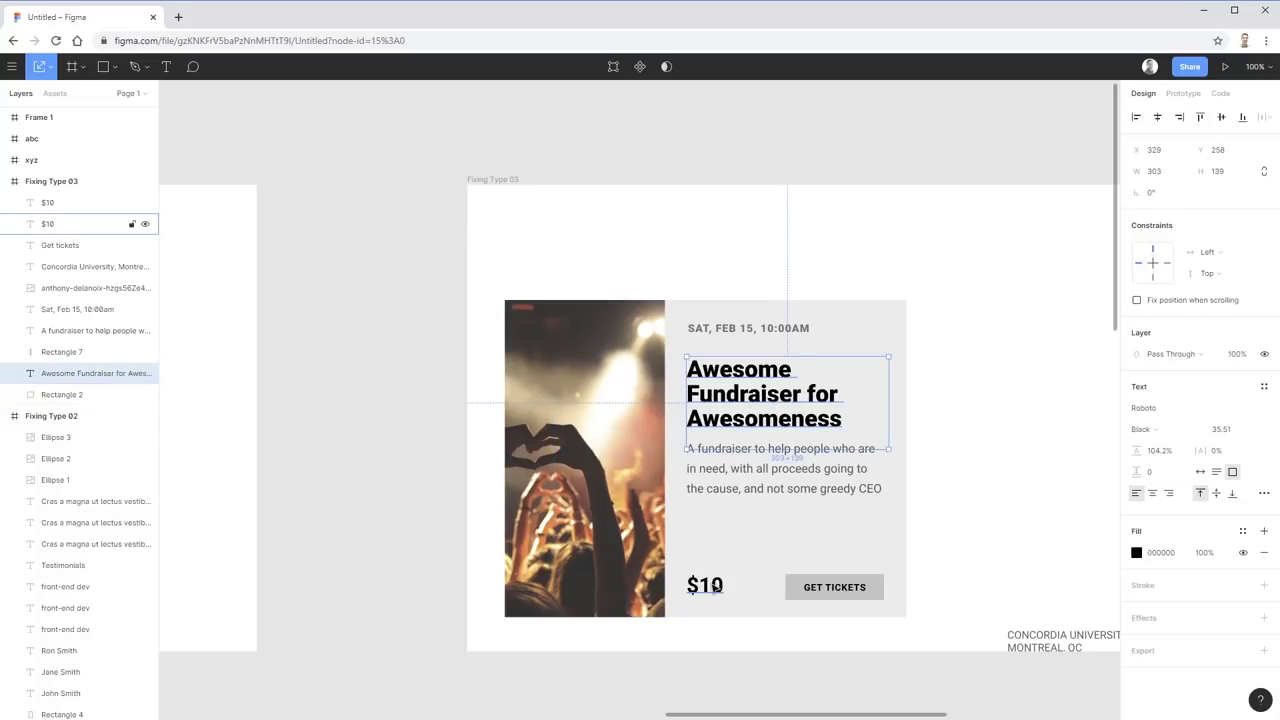
left_click(795, 328)
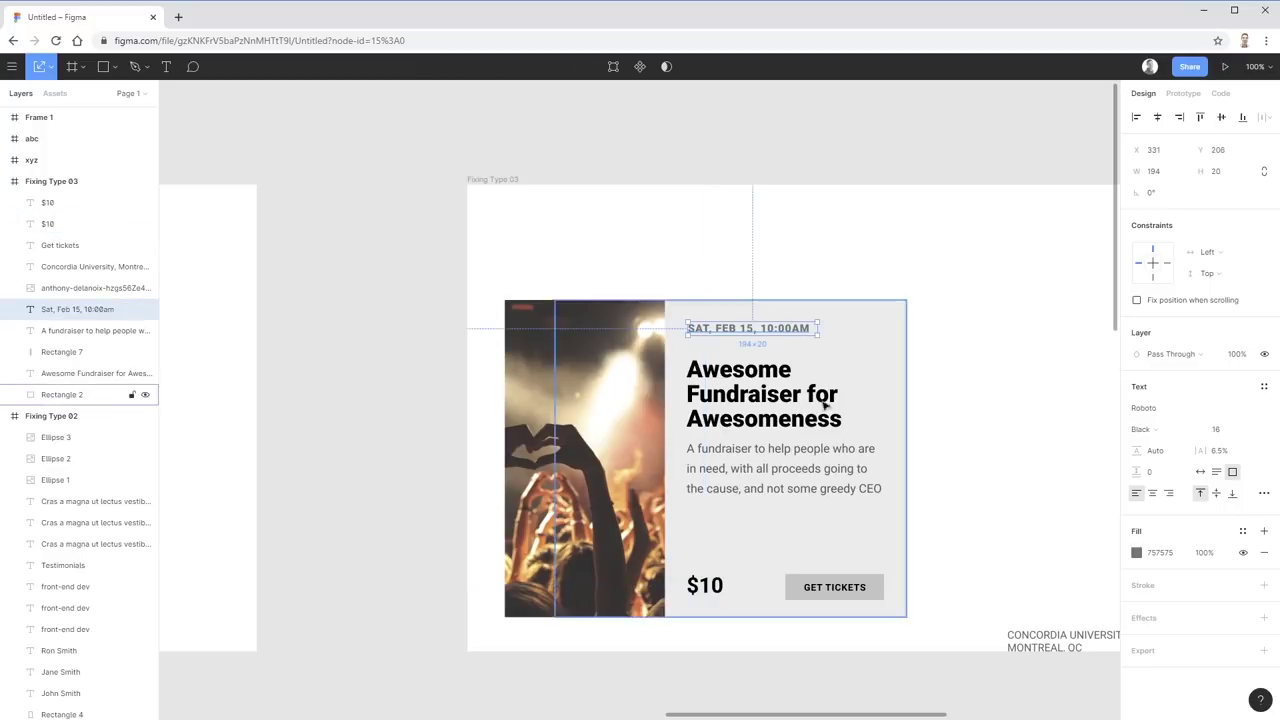
left_click(864, 590)
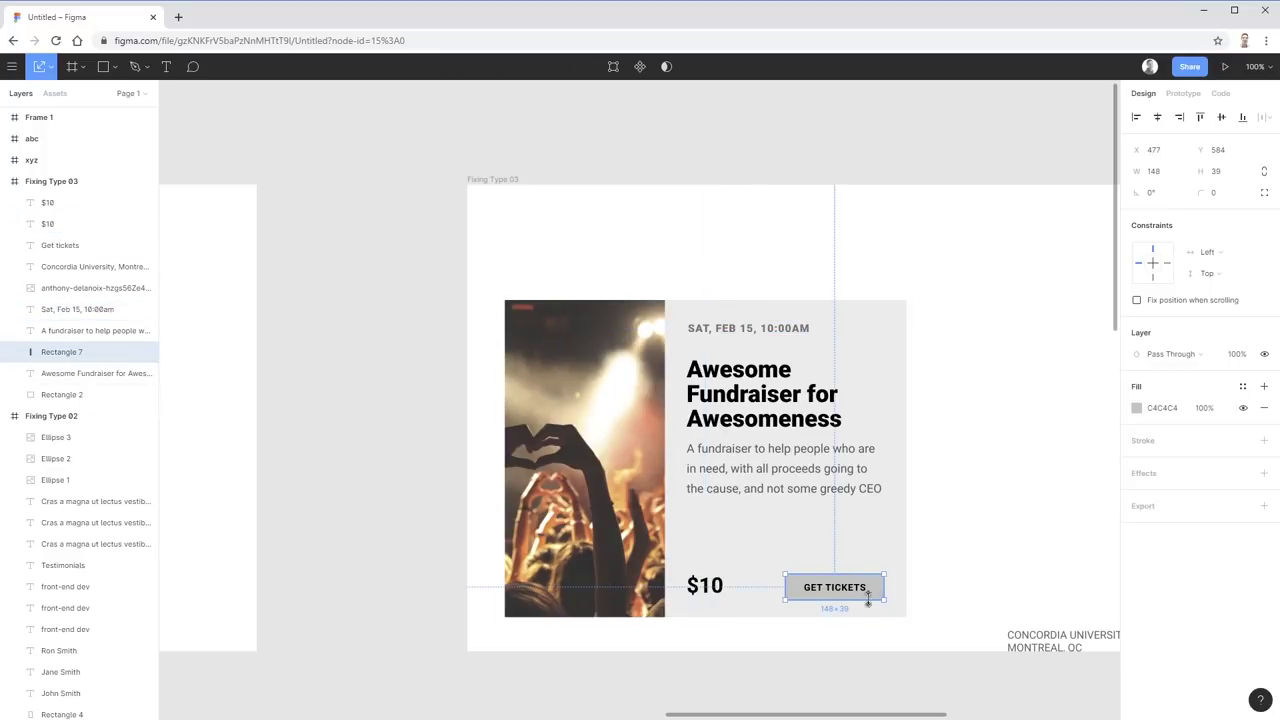
left_click(1002, 436)
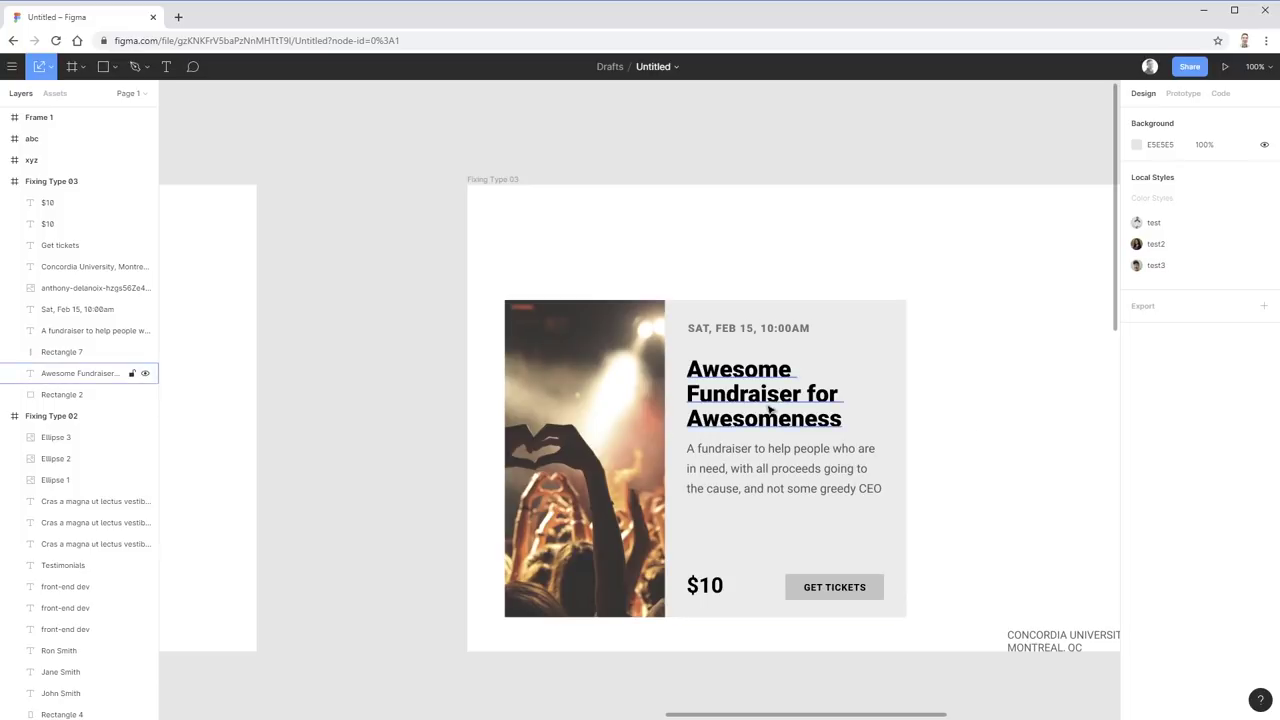
- Sample the orange EC7452 from the concert photo as the heading's fill colour
left_click(830, 413)
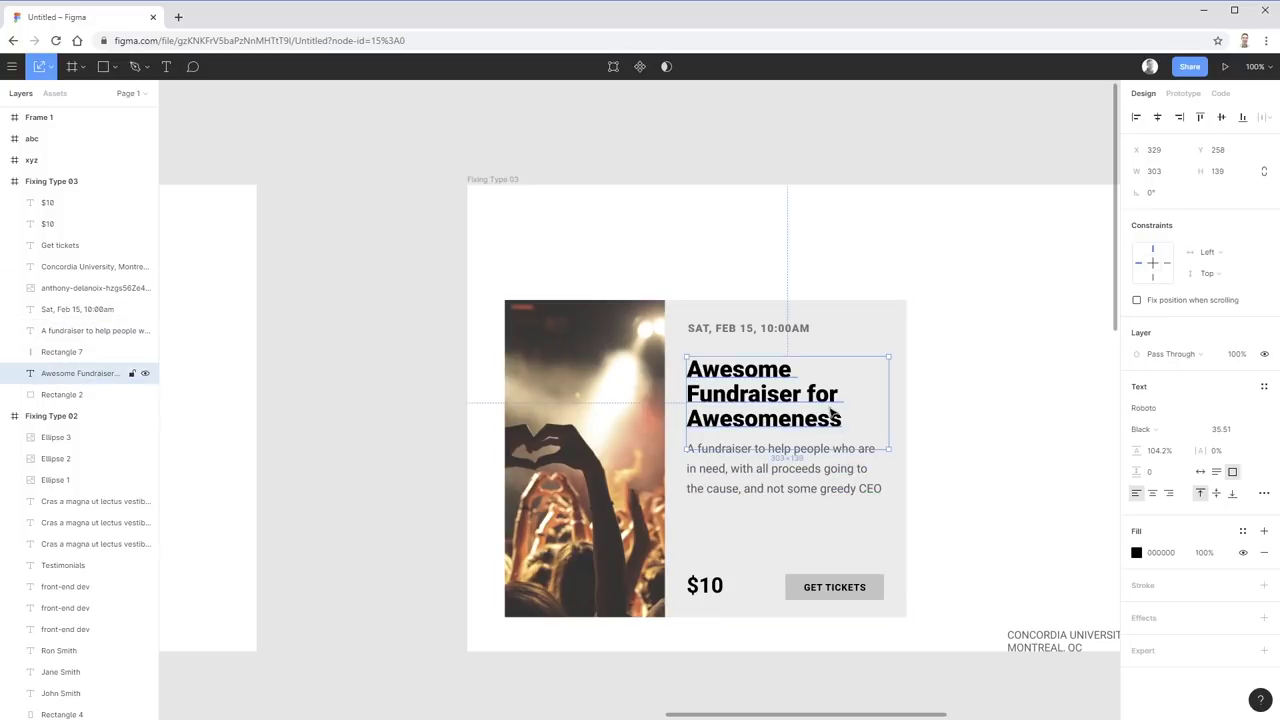
left_click(1136, 553)
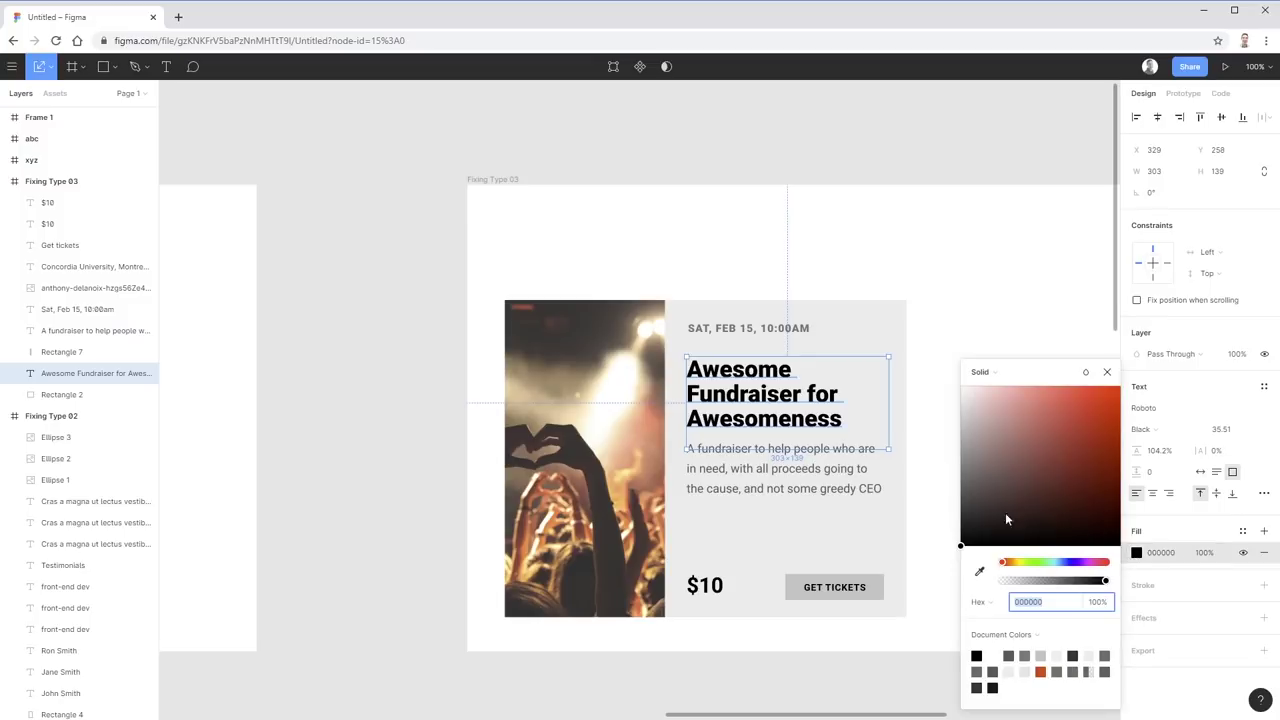
left_click(979, 571)
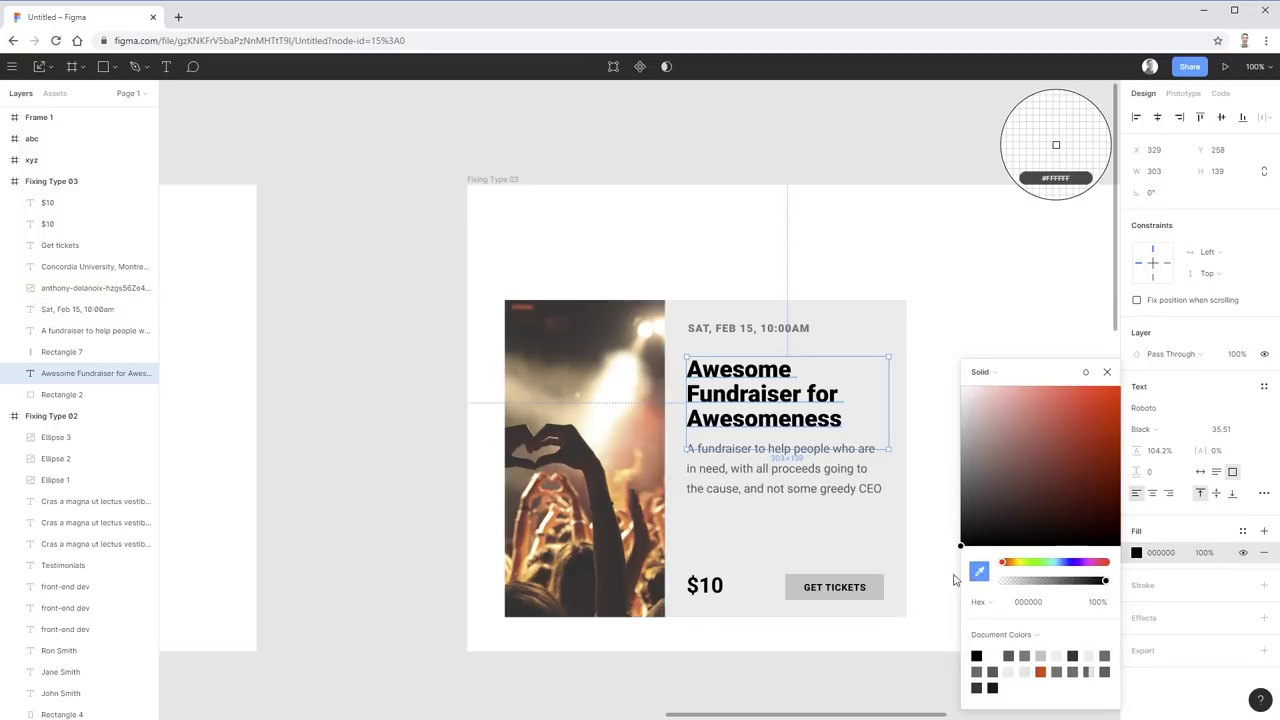
left_click(659, 467)
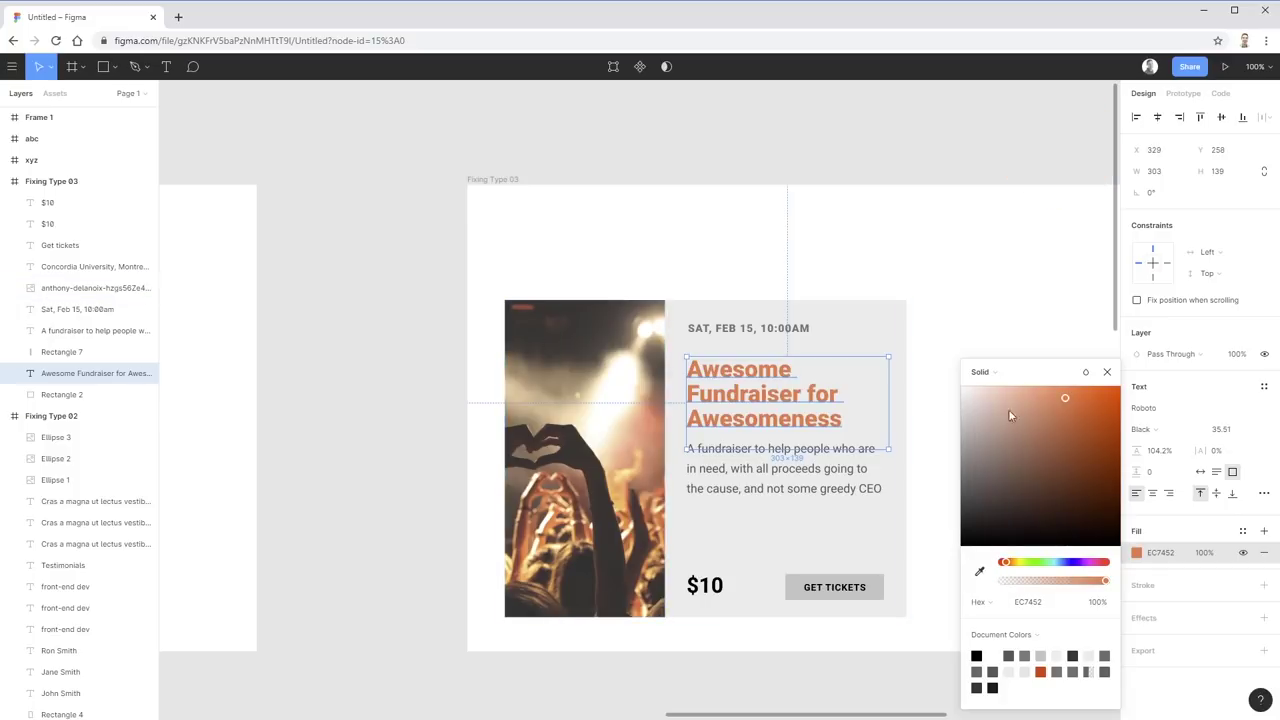
- Adjust the heading's fill through darker shades and other hues to the deep purple 3A1783
left_click_drag(1074, 399, 1100, 423)
left_click_drag(1052, 563, 1036, 562)
left_click(1079, 433)
left_click_drag(1090, 455, 1105, 486)
left_click_drag(1066, 568, 1013, 568)
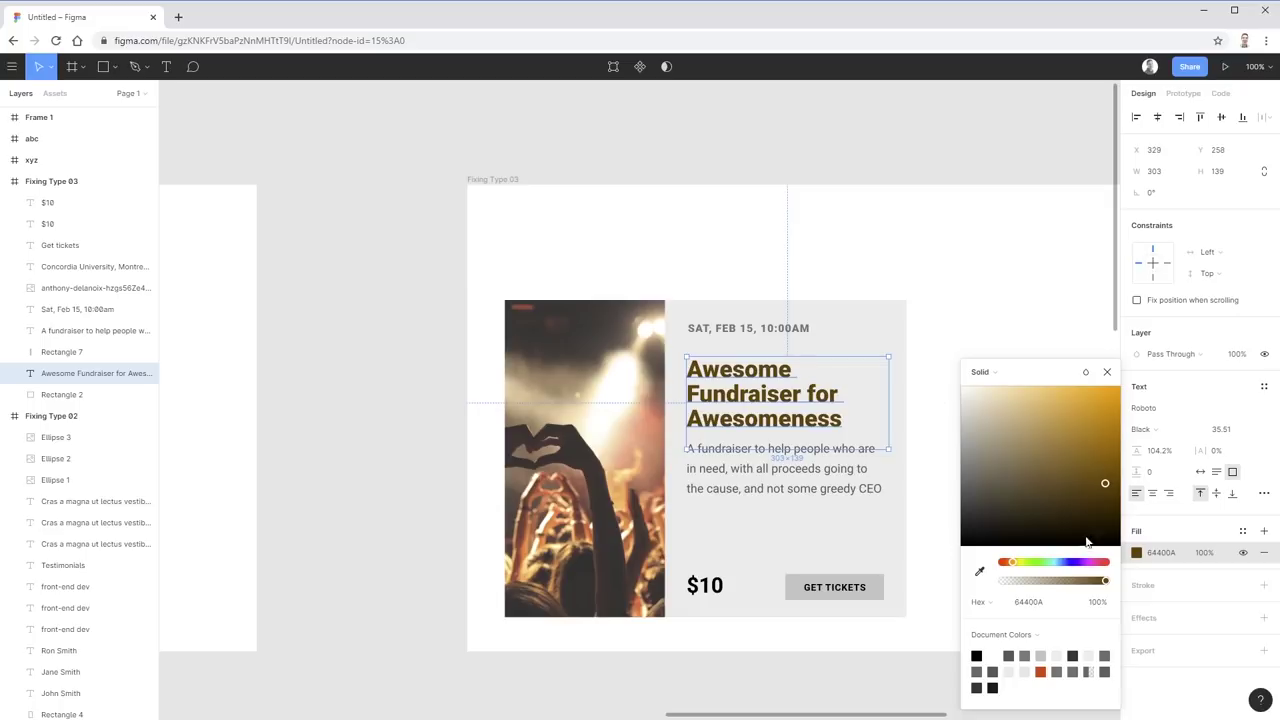
left_click_drag(1041, 567, 1078, 567)
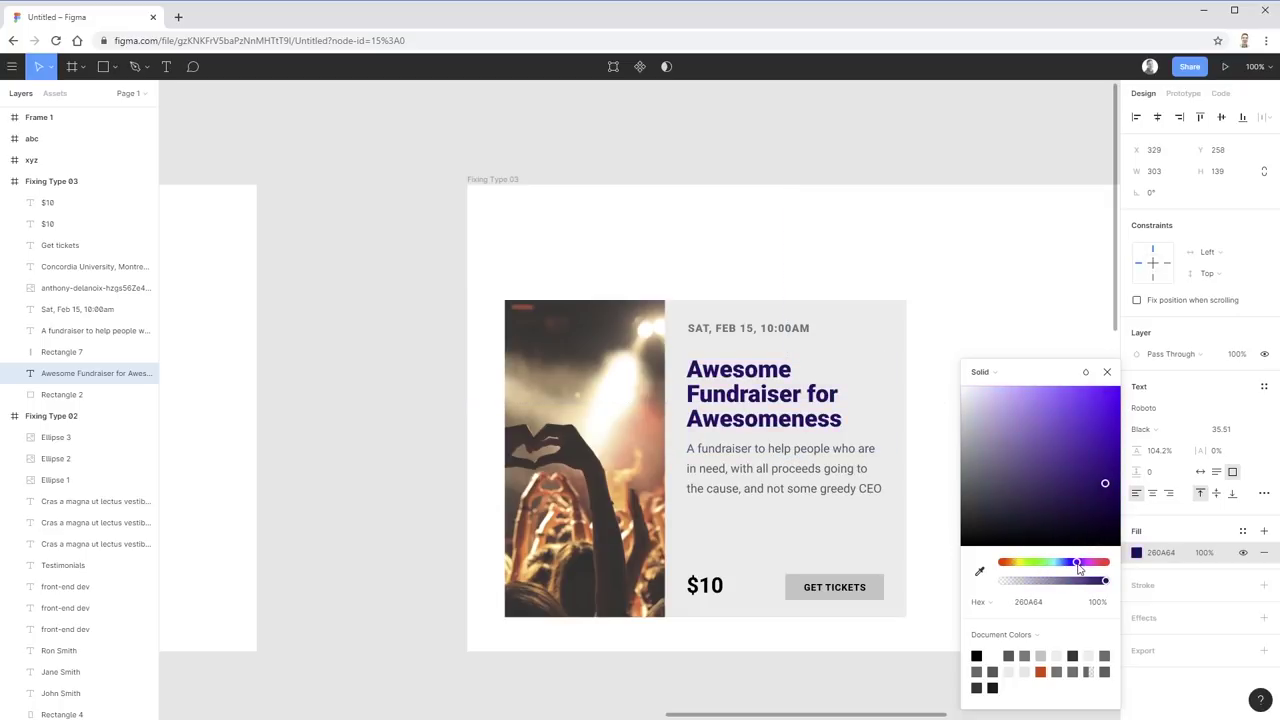
left_click(1092, 466)
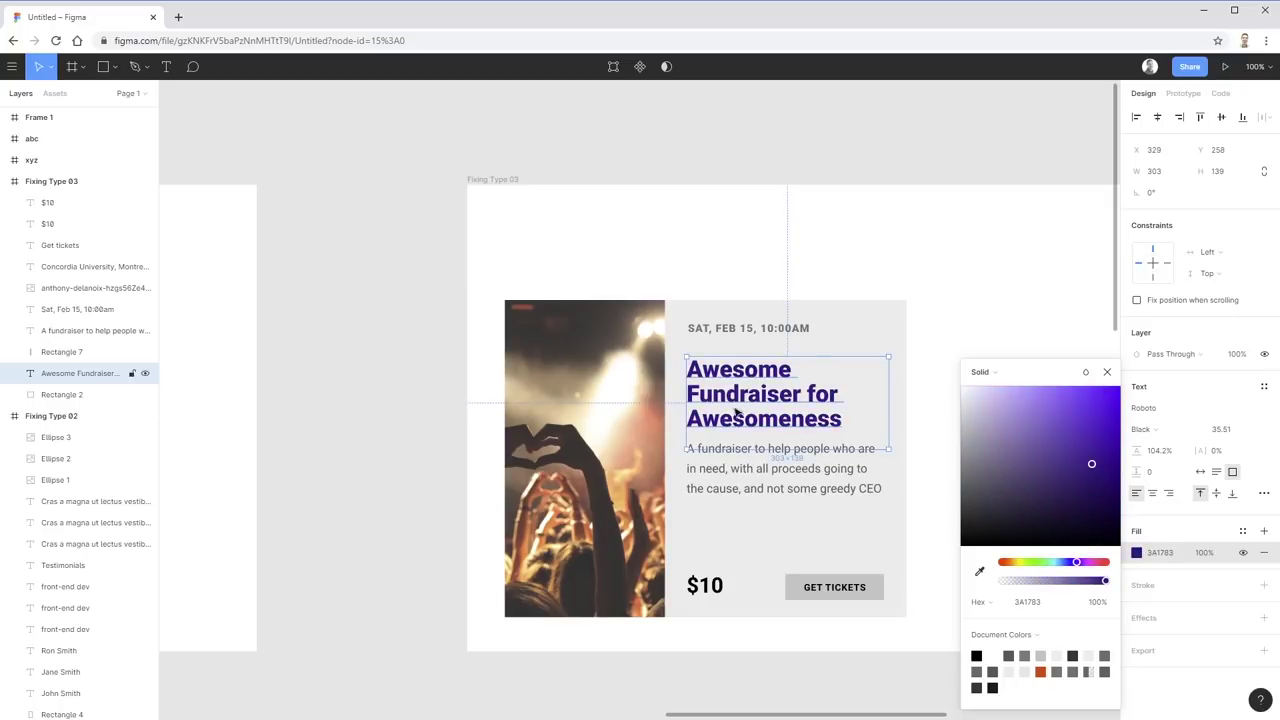
left_click(982, 233)
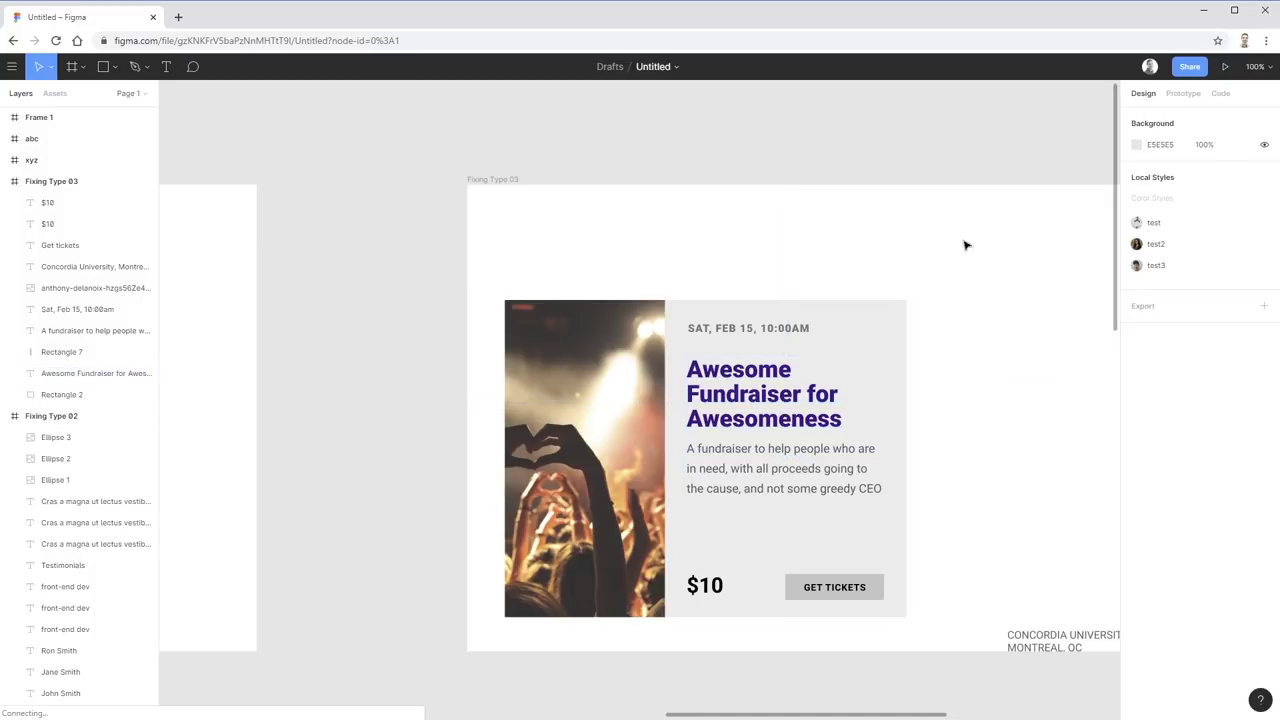
- Fill the ticket button's rectangle with the heading's purple 3A1783 from the document colours
left_click(880, 591)
left_click(1136, 408)
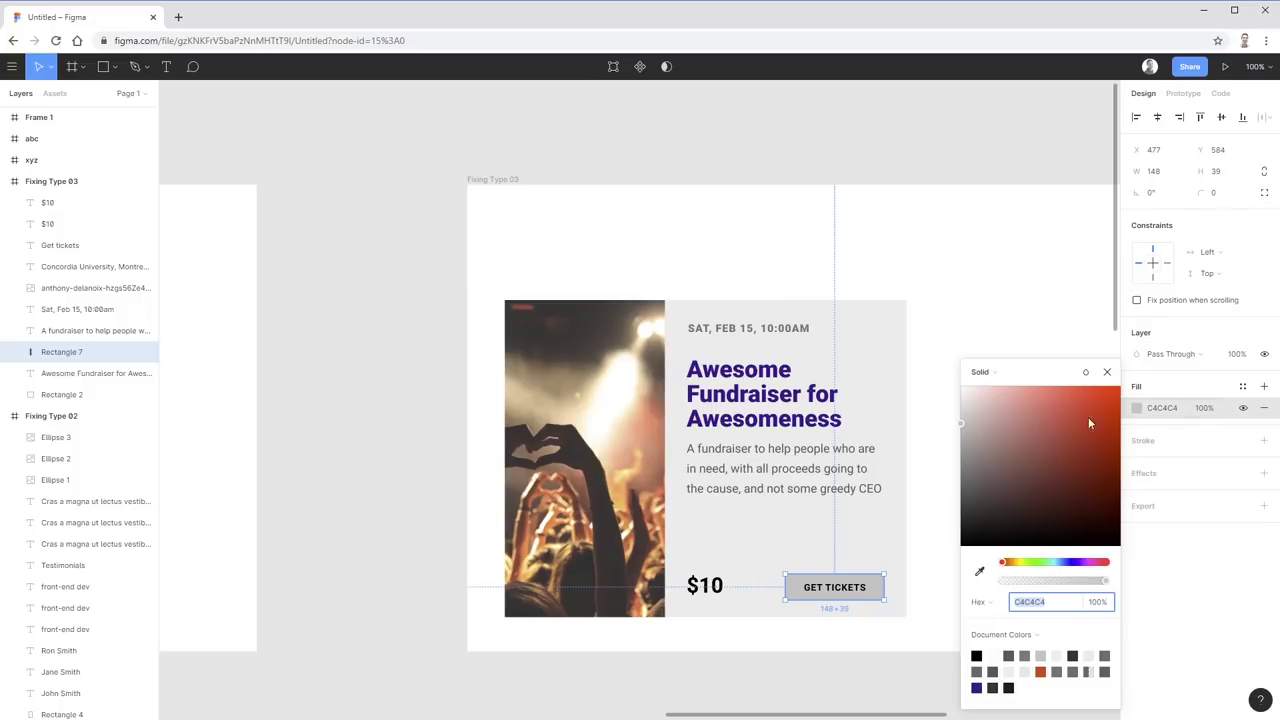
left_click(976, 688)
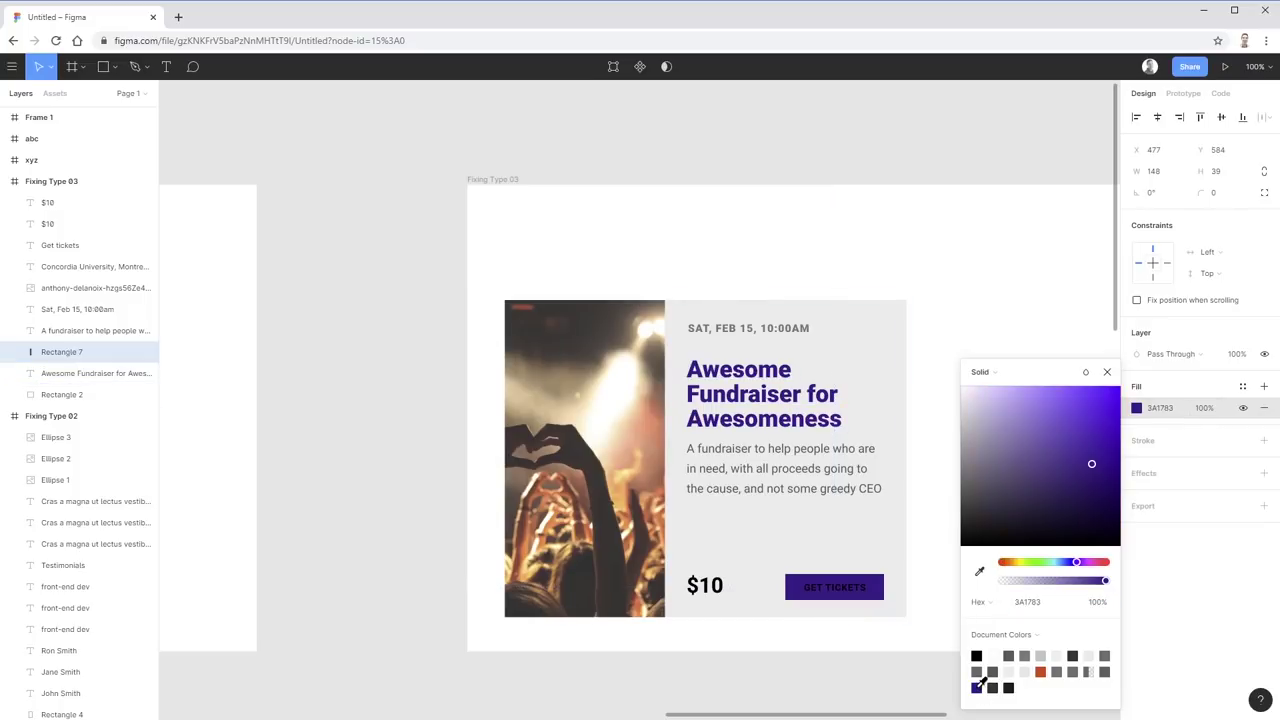
- Change the fill of the button's GET TICKETS label to white (FFFFFF)
left_click(845, 598)
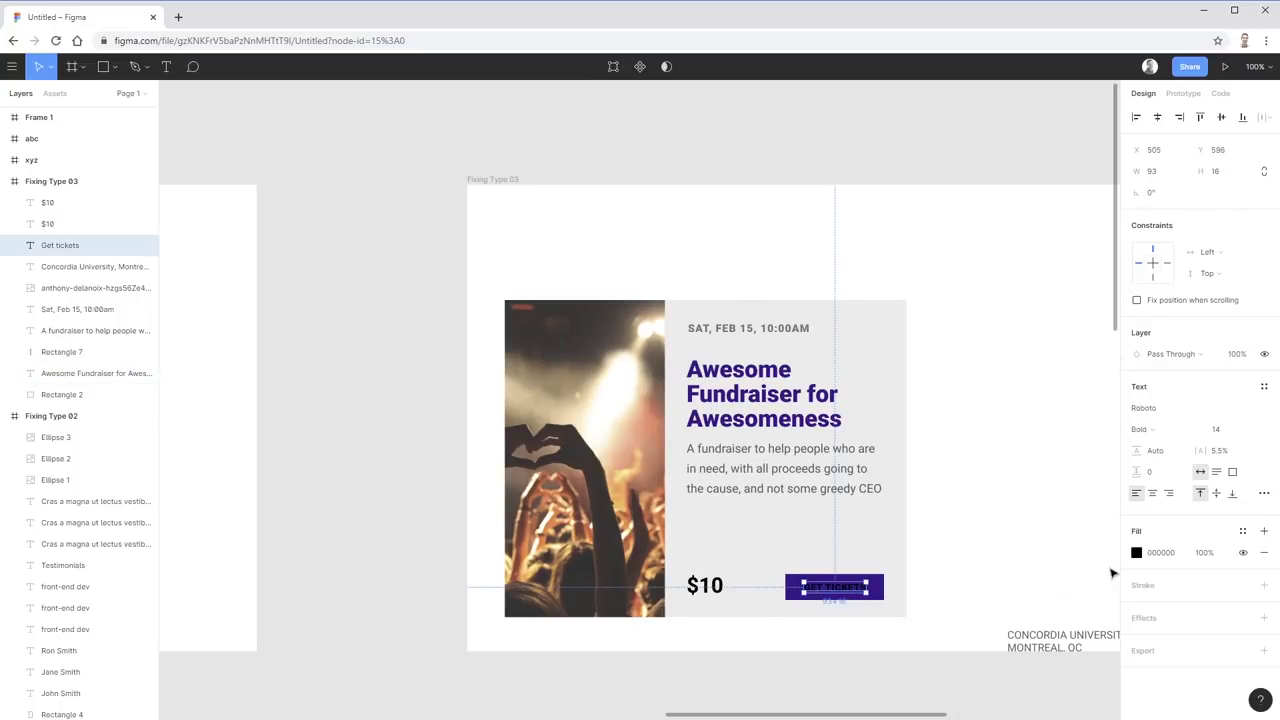
left_click(1137, 552)
left_click_drag(1020, 491, 851, 334)
left_click(1080, 208)
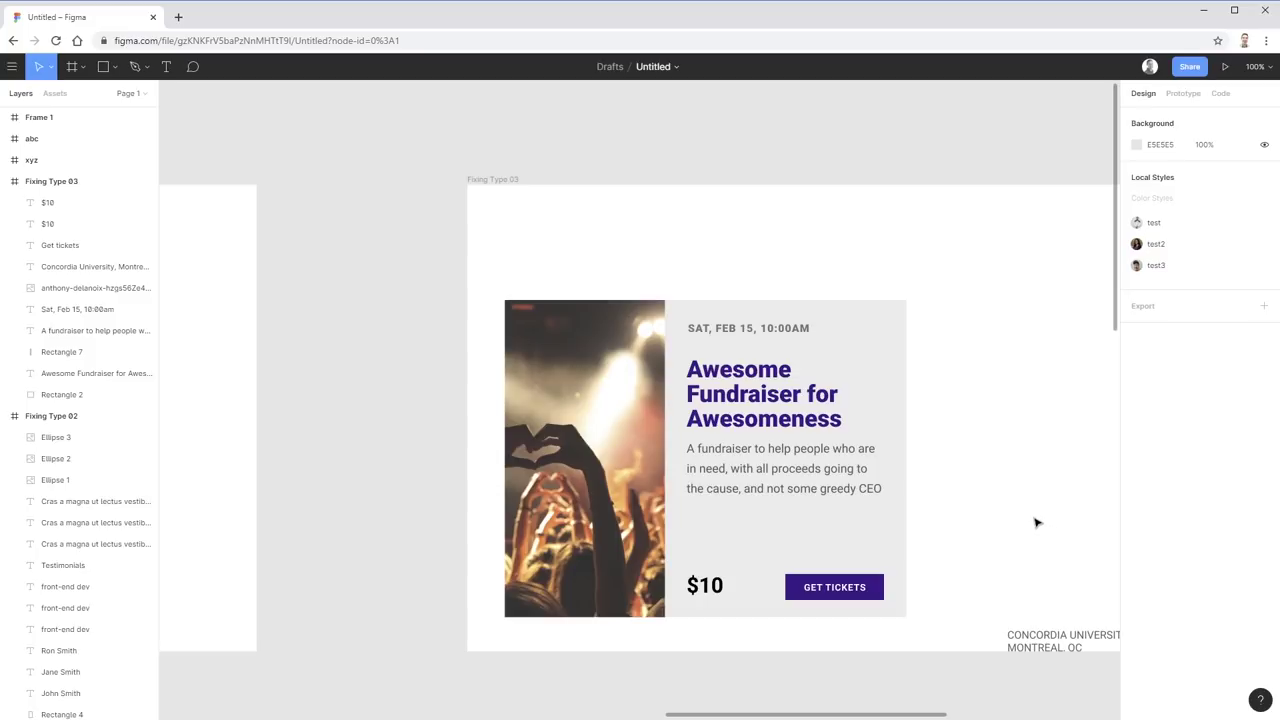
- Examine the type settings and colours of the card's description, heading, date, price and button label
left_click(845, 490)
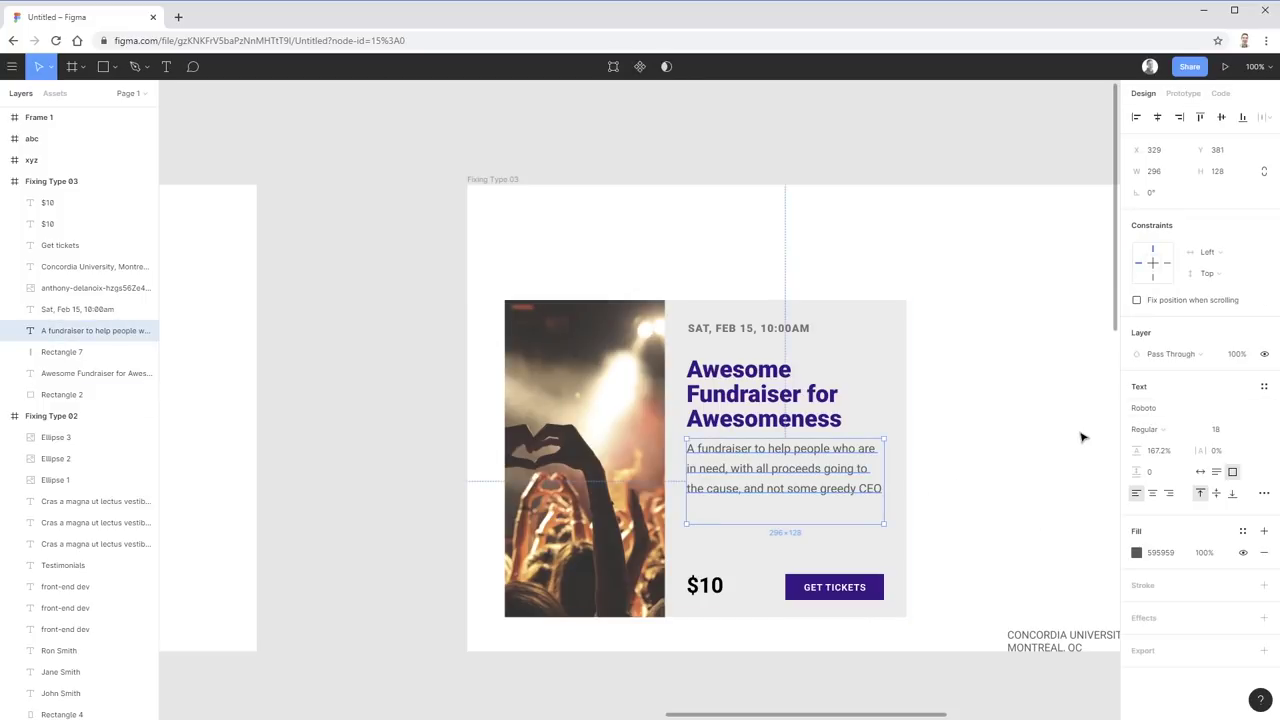
key("Escape")
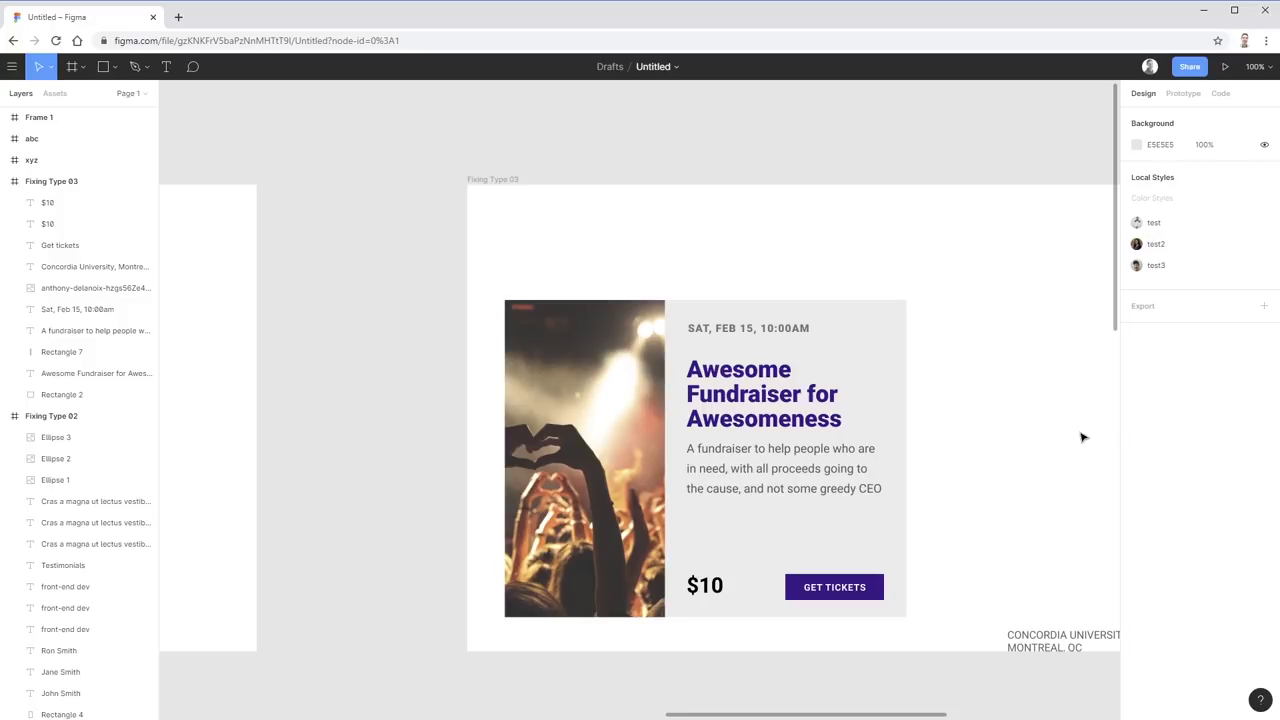
left_click(720, 390)
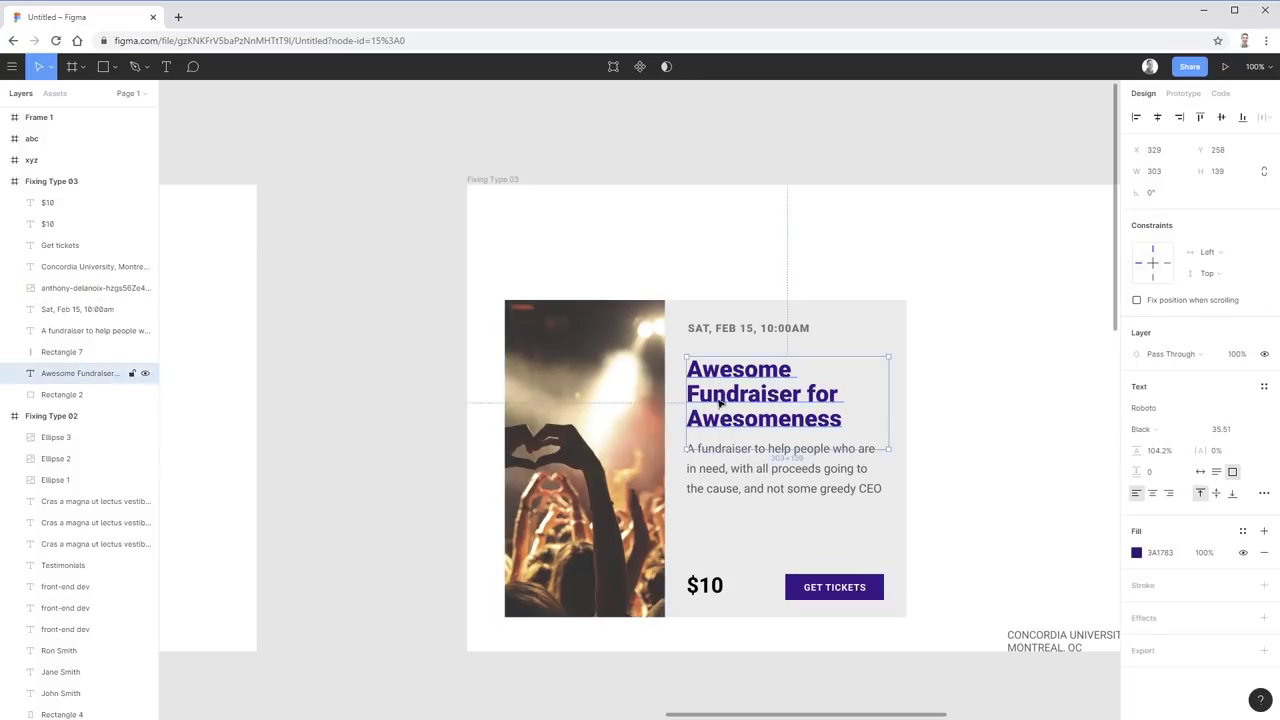
left_click(760, 456)
left_click(1034, 494)
left_click(776, 329)
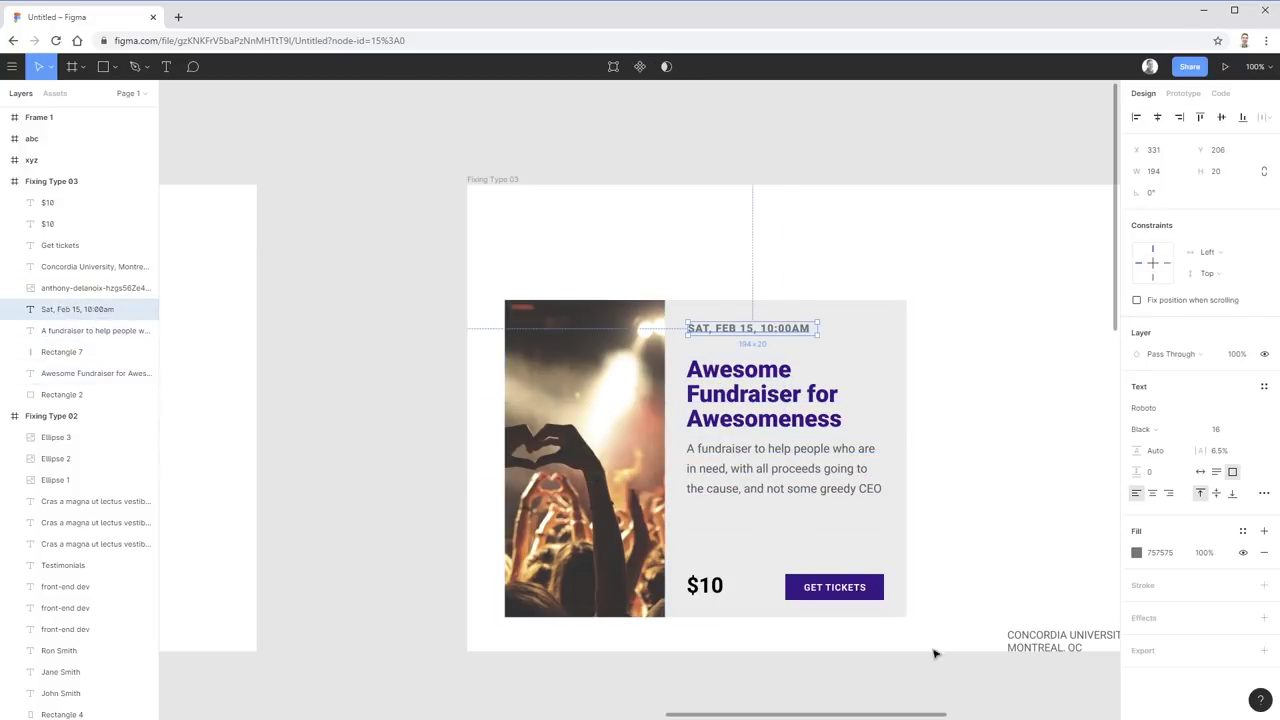
left_click(917, 414)
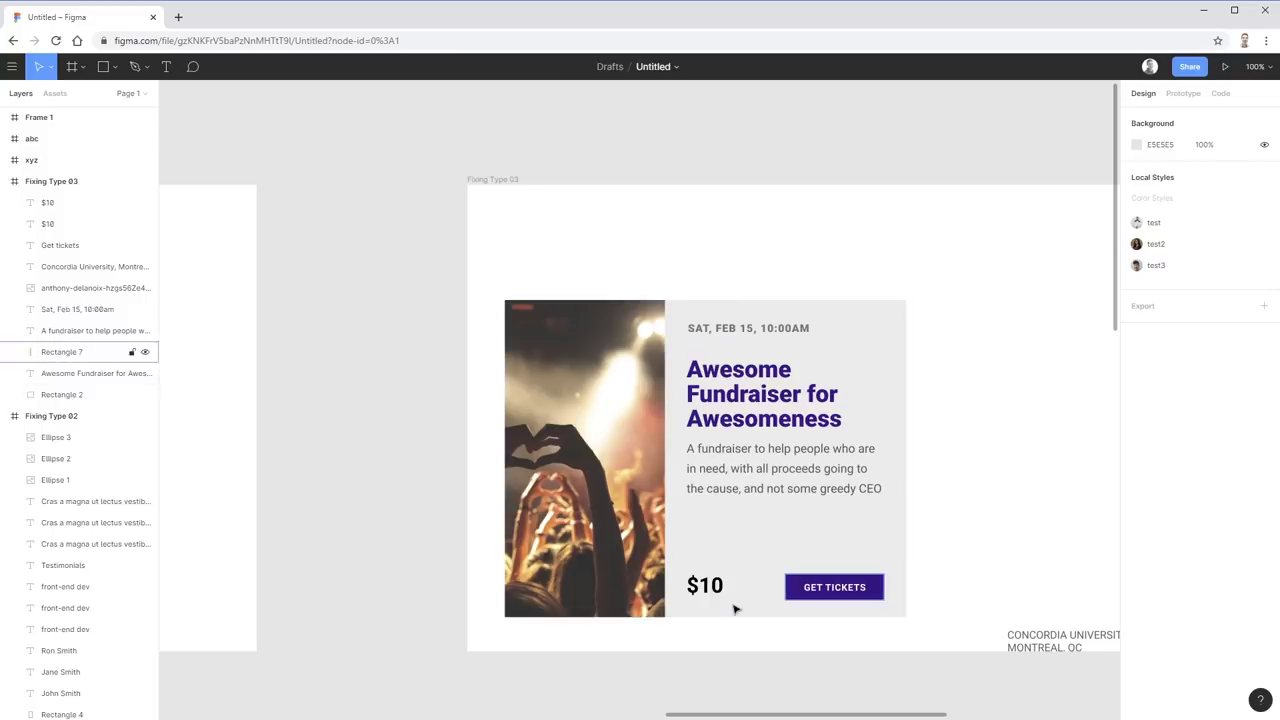
left_click(704, 588)
left_click(998, 450)
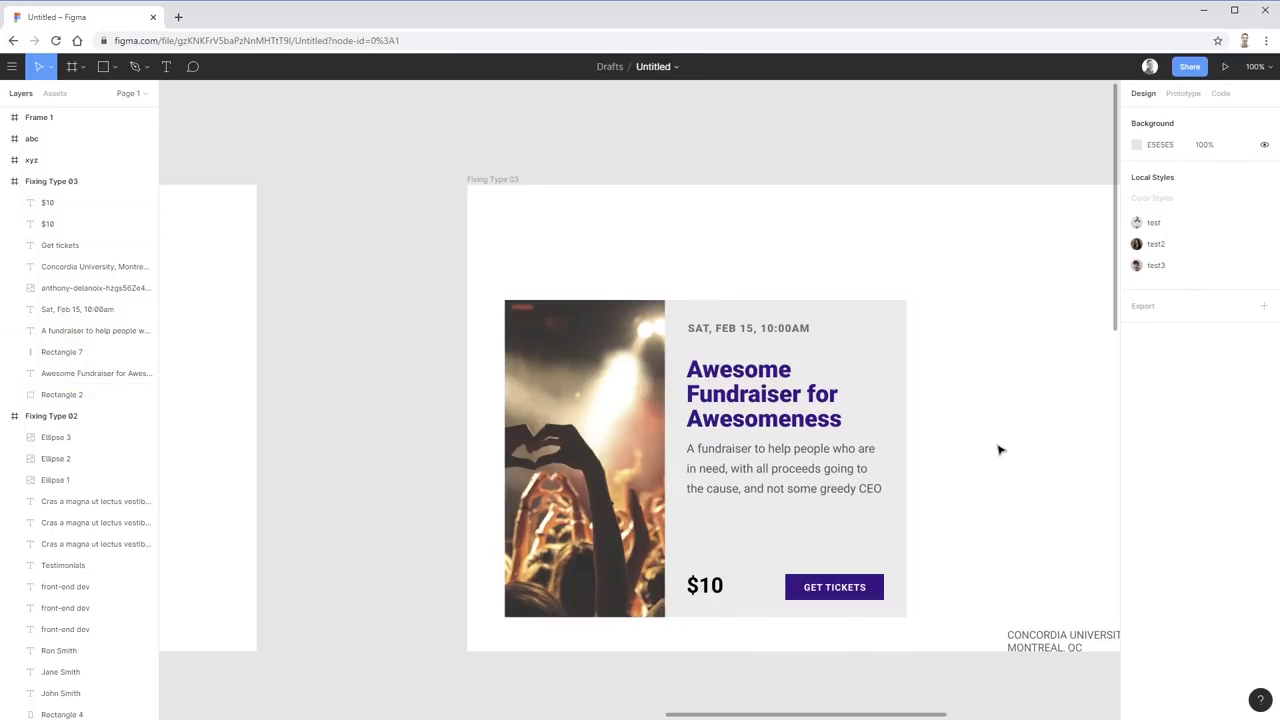
left_click(712, 590)
left_click(866, 585)
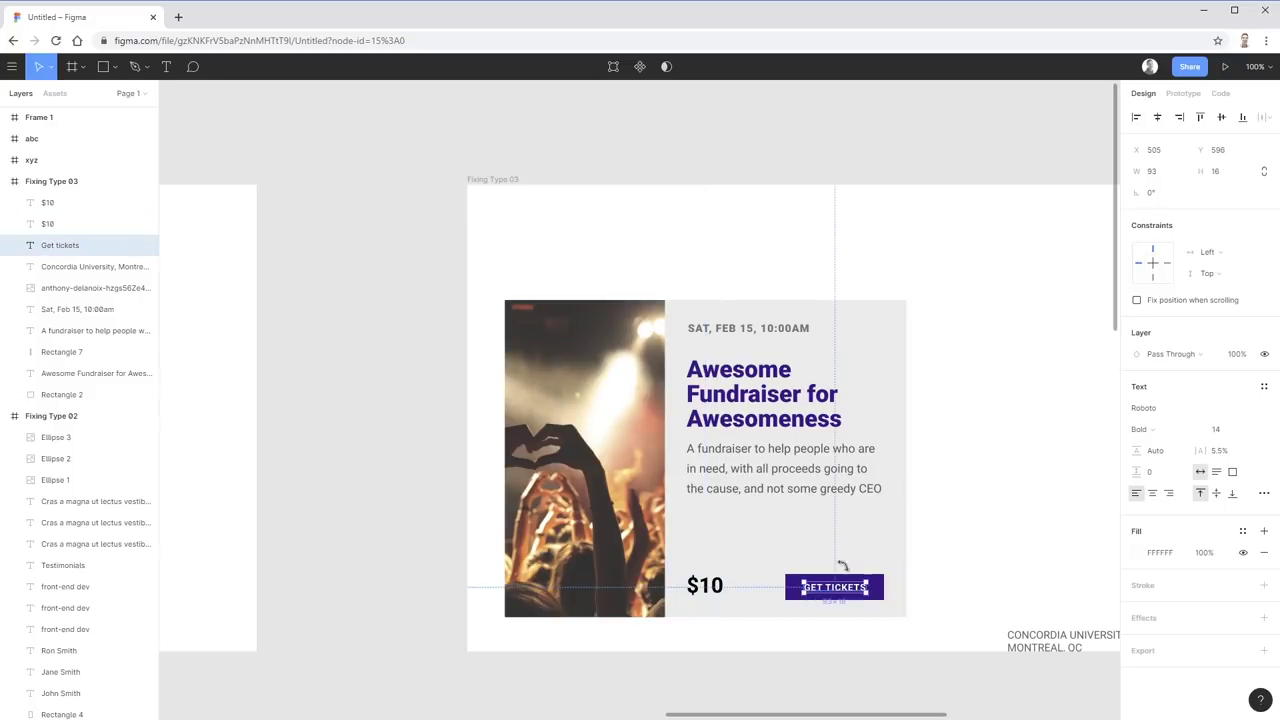
left_click(966, 591)
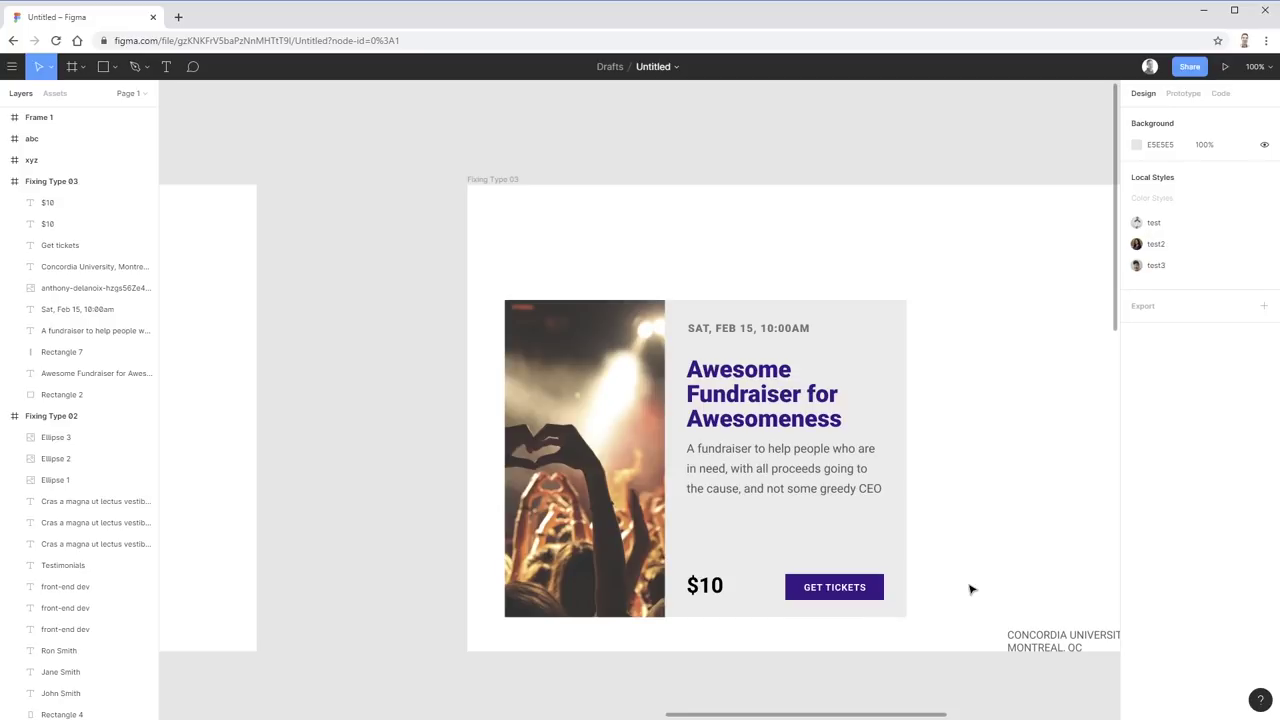
left_click(765, 405)
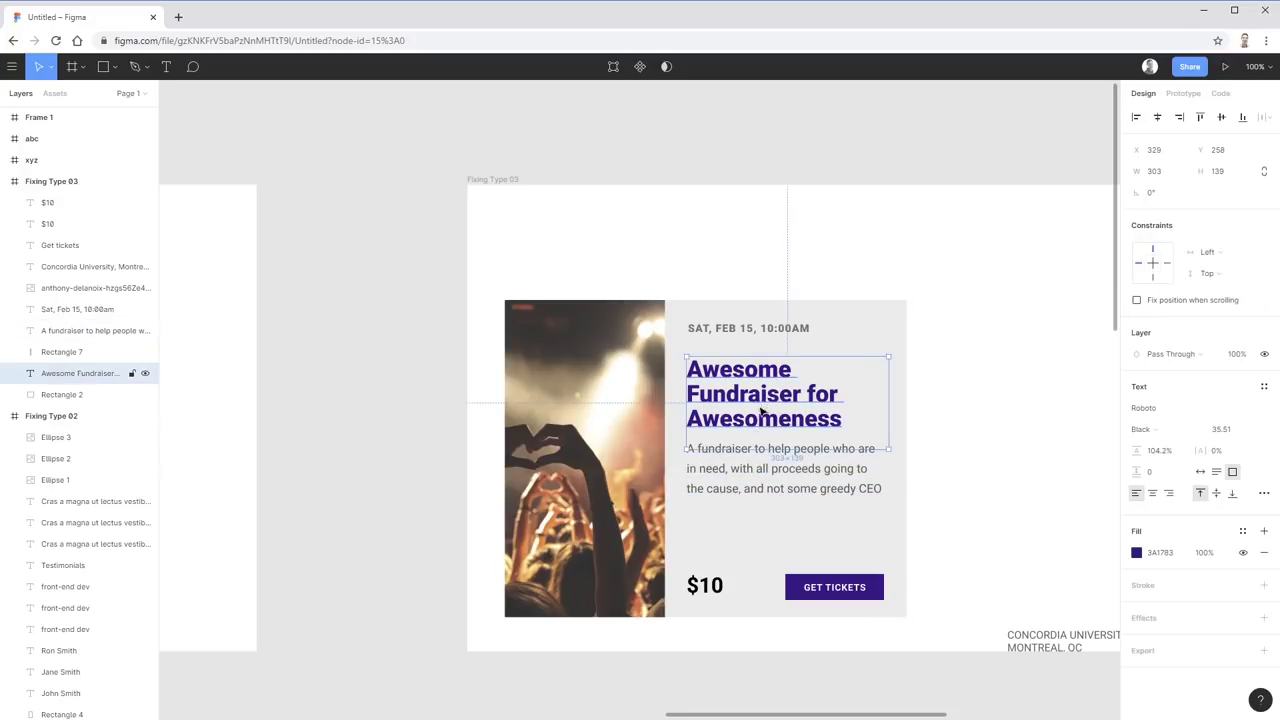
- Examine the fundraiser card's heading and description, comparing their type settings and line lengths
left_click(1140, 430)
left_click(961, 420)
left_click(829, 422)
left_click(842, 490)
left_click(984, 523)
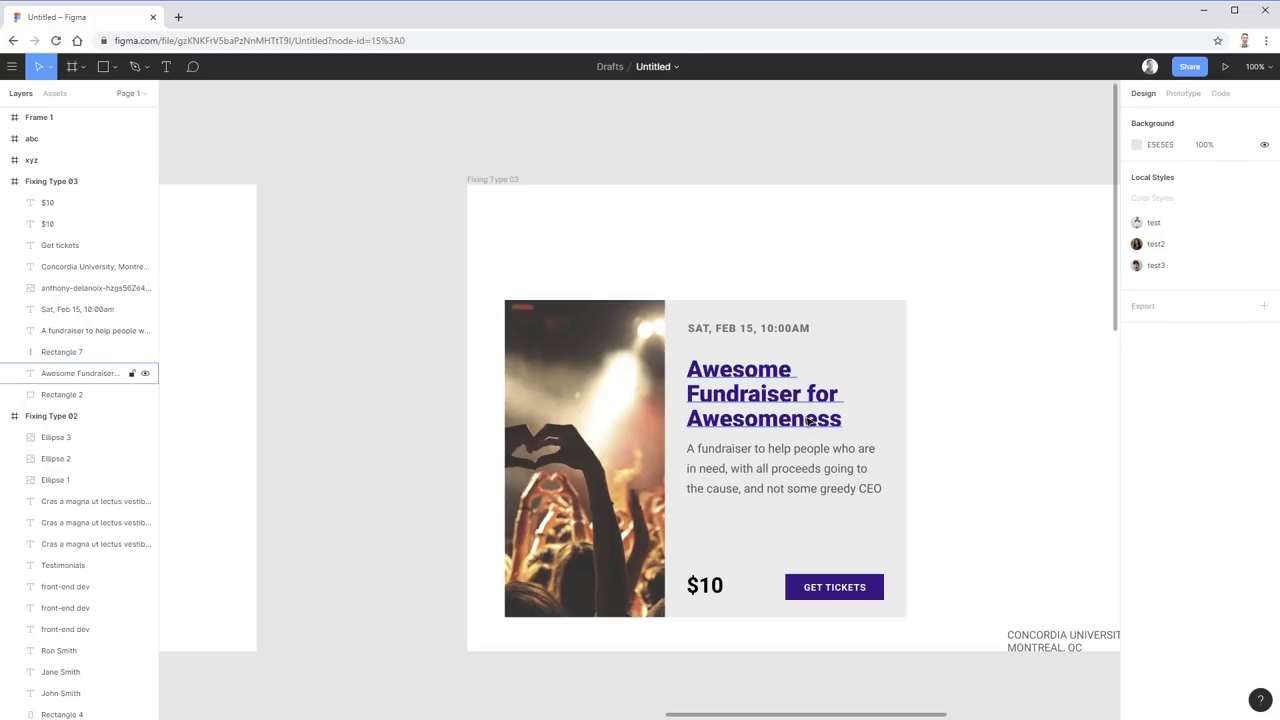
left_click(703, 369)
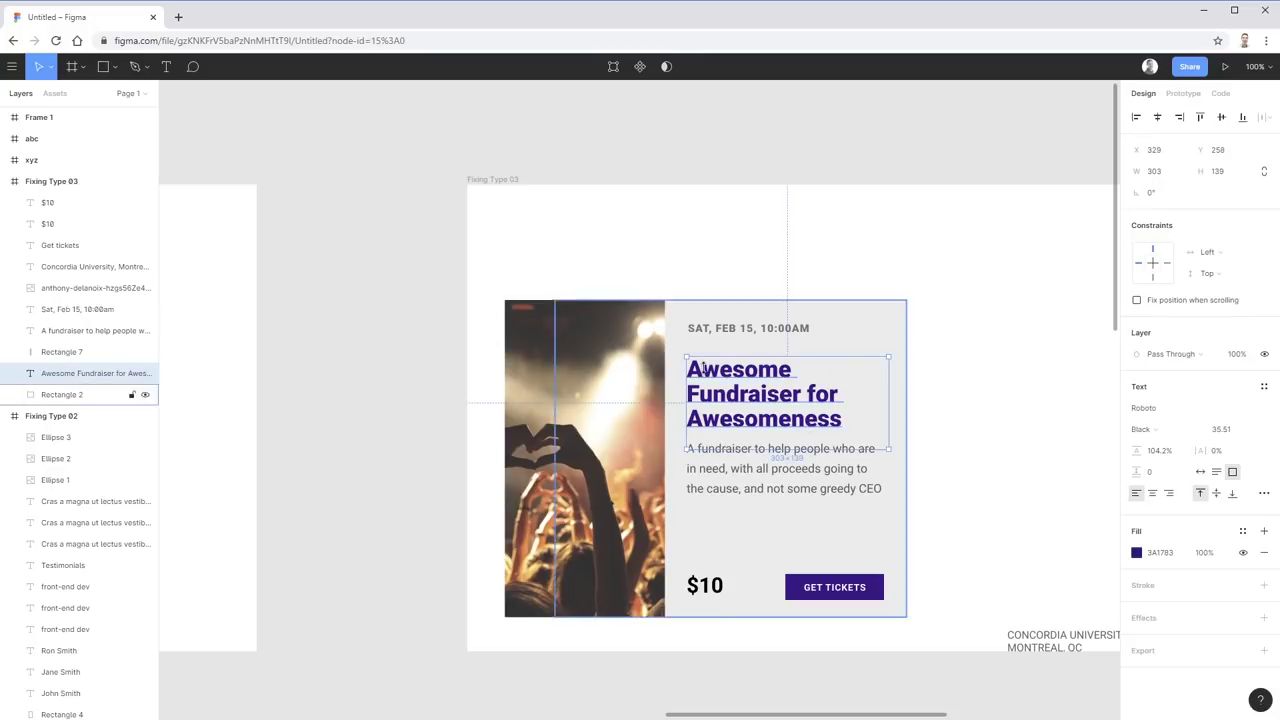
left_click(979, 411)
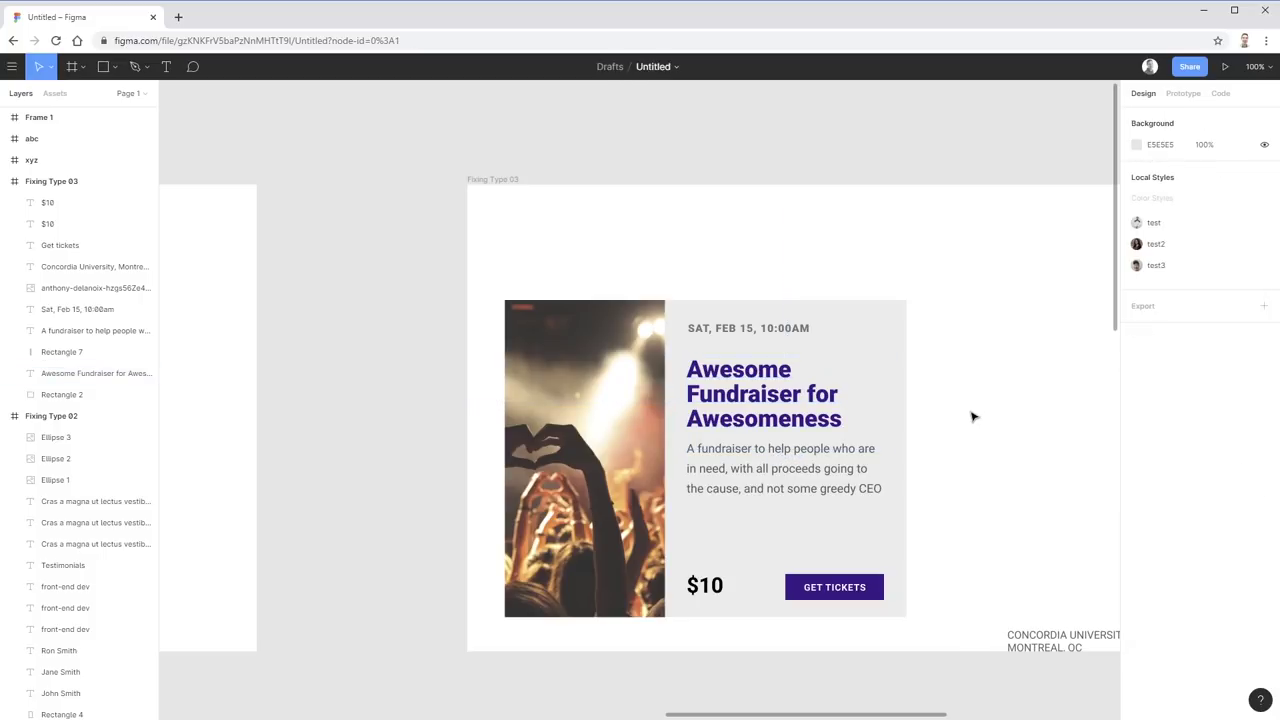
left_click(810, 470)
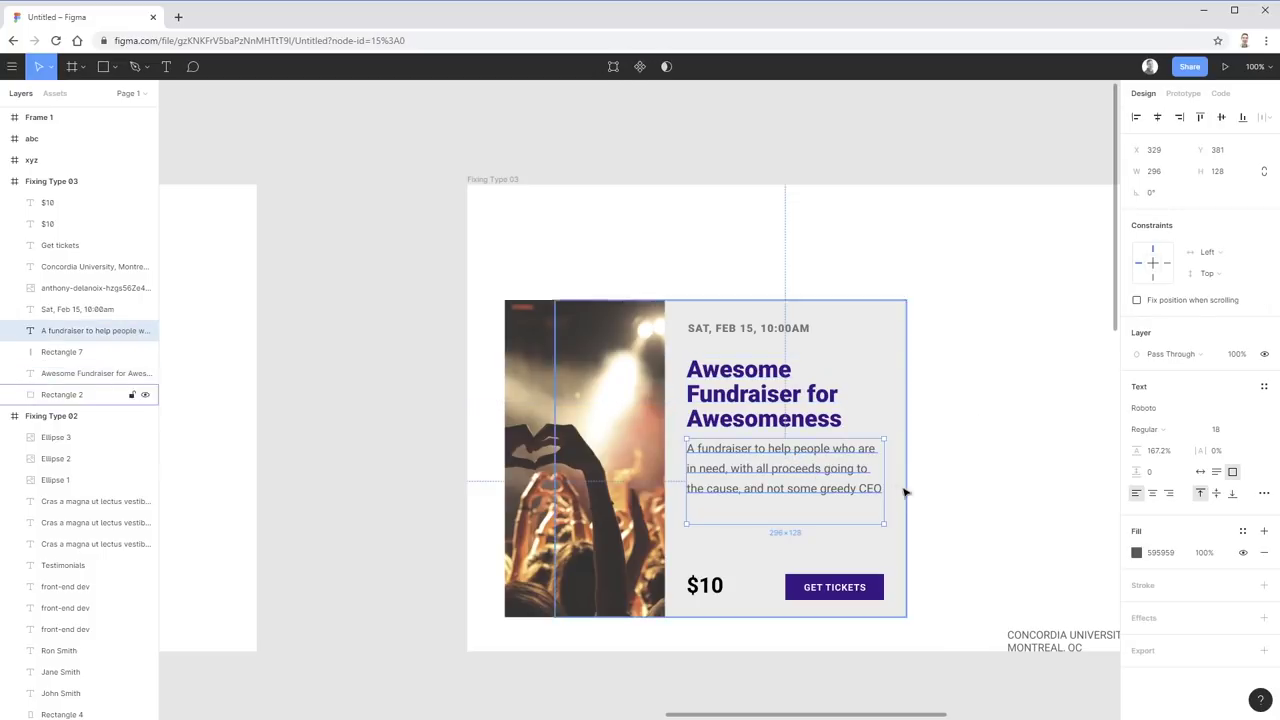
left_click(965, 505)
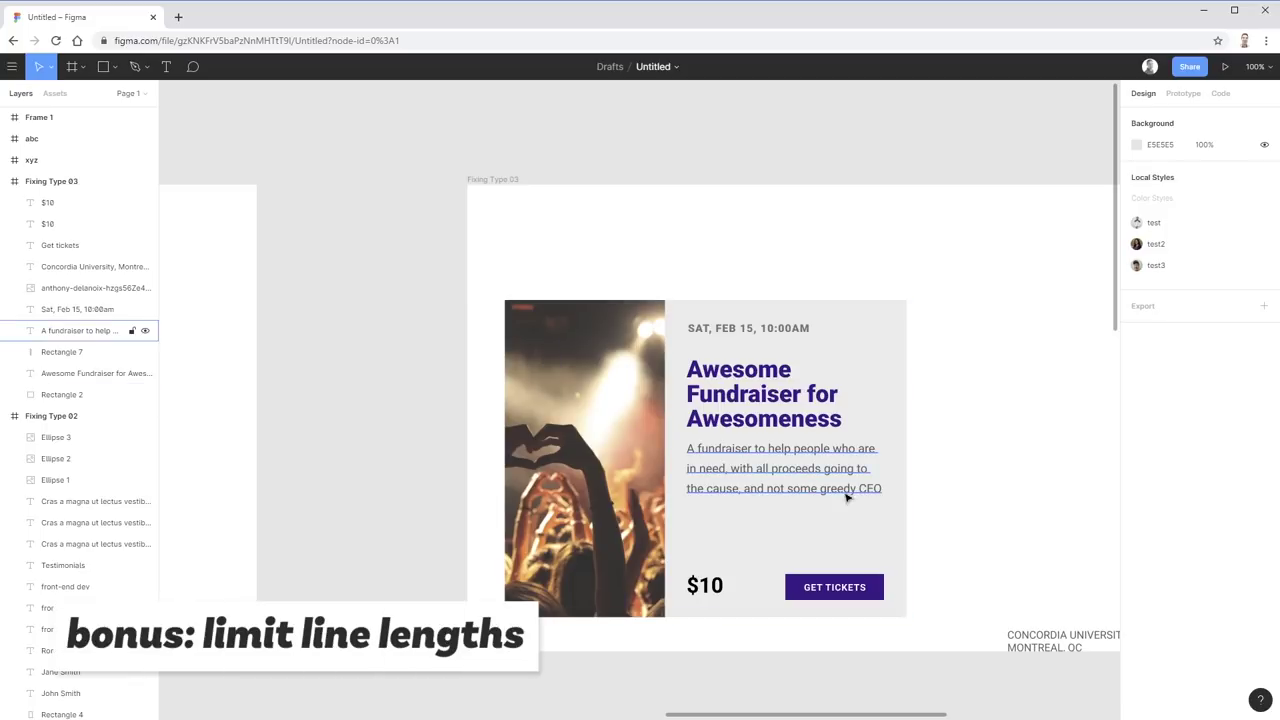
- Collapse the Fixing Type 03 and Fixing Type 02 layers and hide the piggy bank image in Fixing Type 01
left_click_drag(560, 481, 755, 477)
scroll(755, 477, "left", 15)
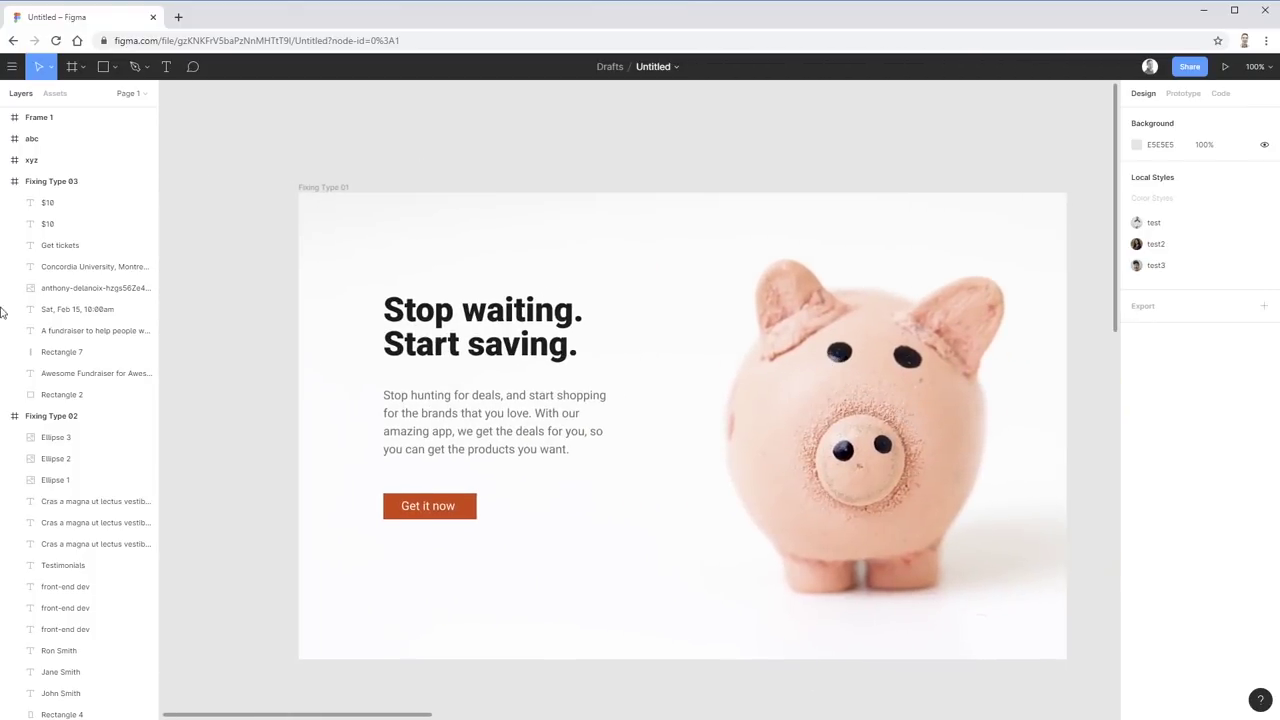
left_click(4, 181)
left_click(4, 202)
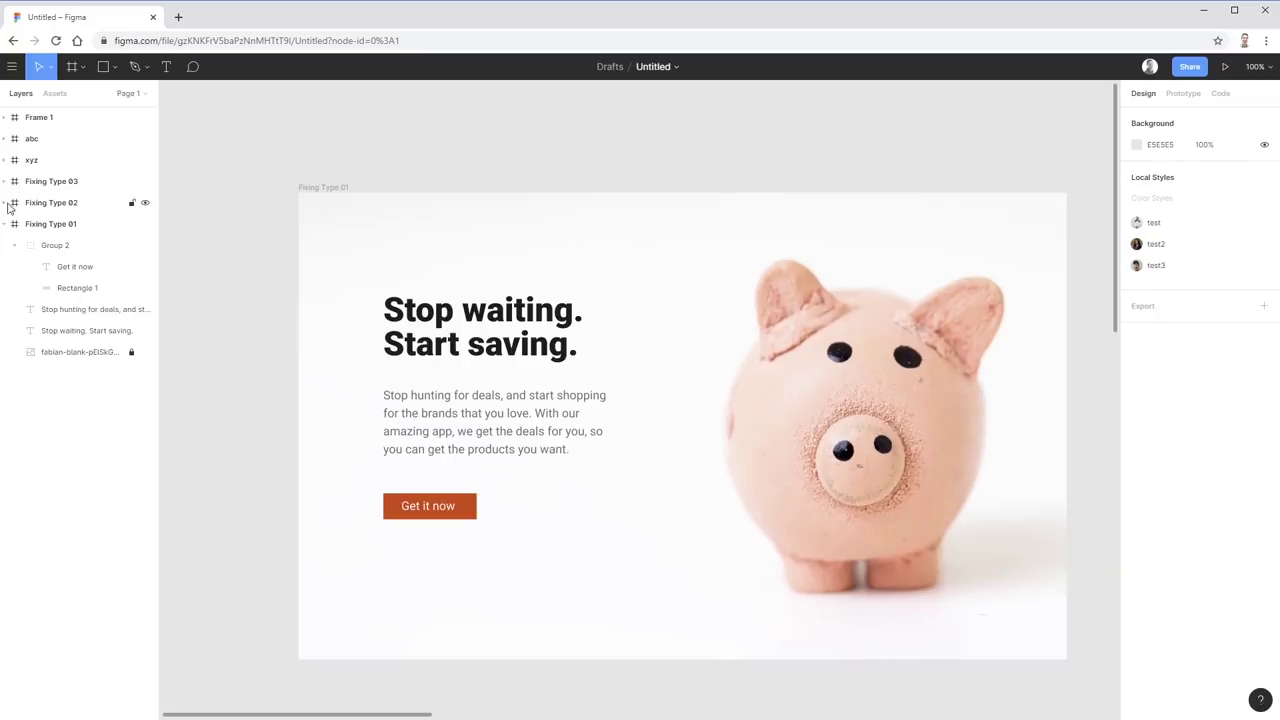
left_click(145, 352)
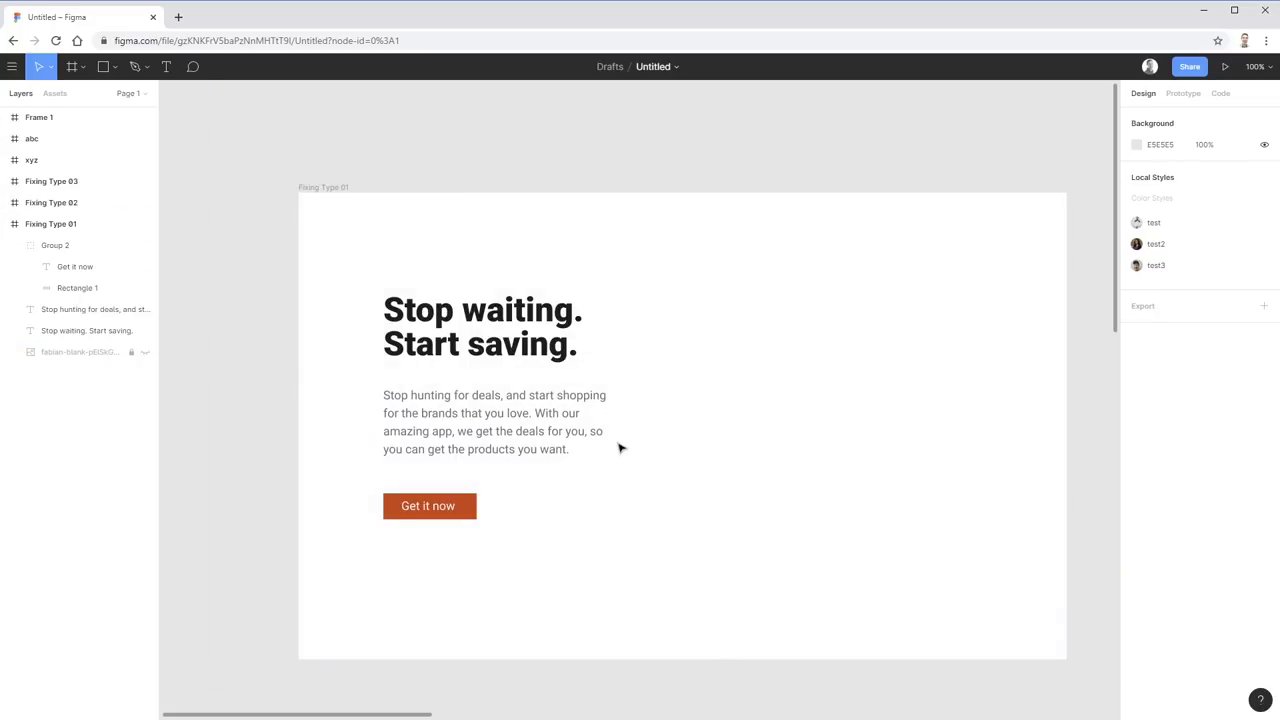
- Move the heading, paragraph and button of Fixing Type 01 together toward the frame's upper-left corner, at about X 51
left_click_drag(366, 269, 623, 551)
key("ctrl+z")
left_click_drag(520, 331, 469, 256)
left_click(835, 245)
- Narrow the Fixing Type 01 frame to about 399 wide and shift its heading, paragraph and button left to about X 34
left_click(316, 192)
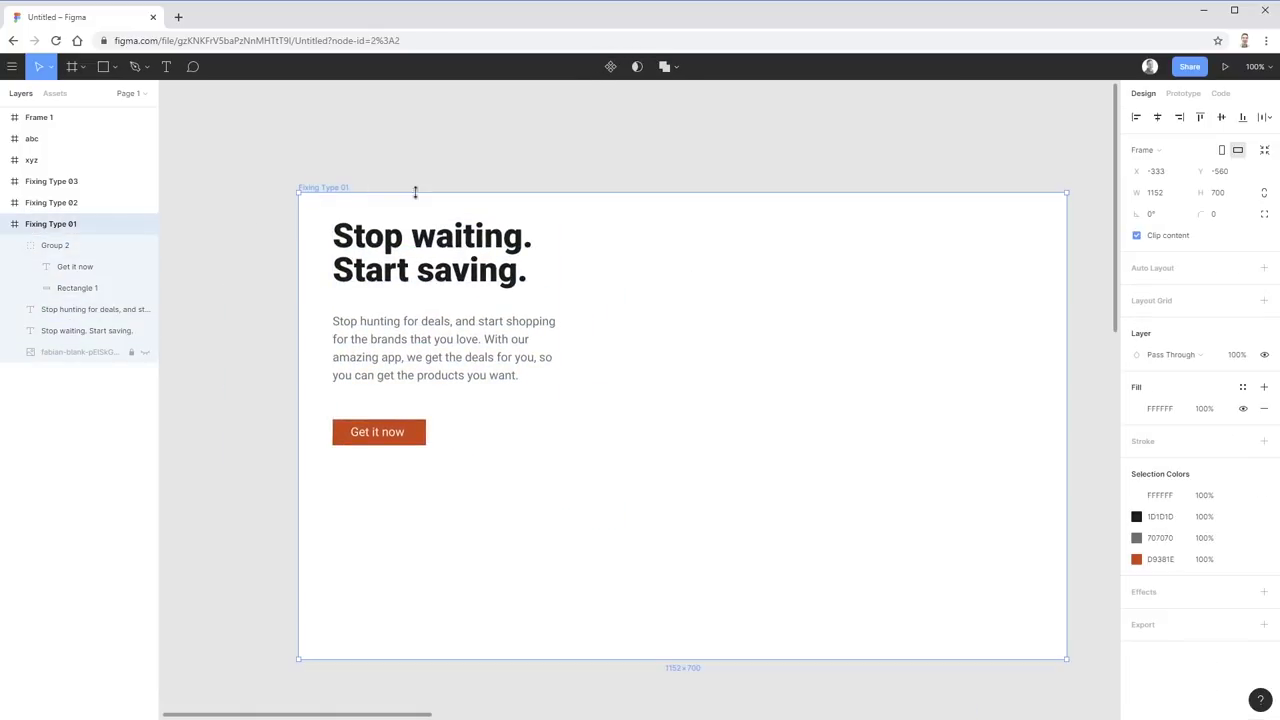
left_click_drag(1066, 430, 565, 430)
left_click(443, 371)
left_click(380, 437, "shift")
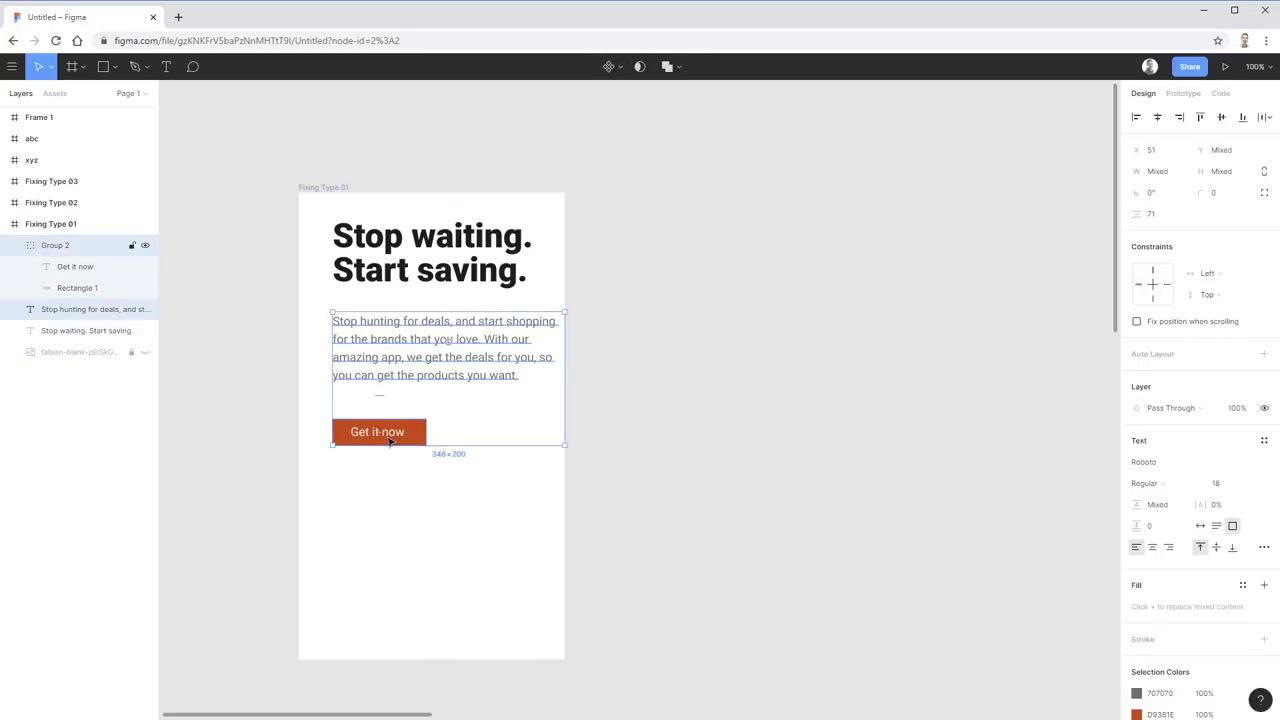
left_click(421, 272, "shift")
left_click_drag(421, 272, 410, 275)
left_click(617, 377)
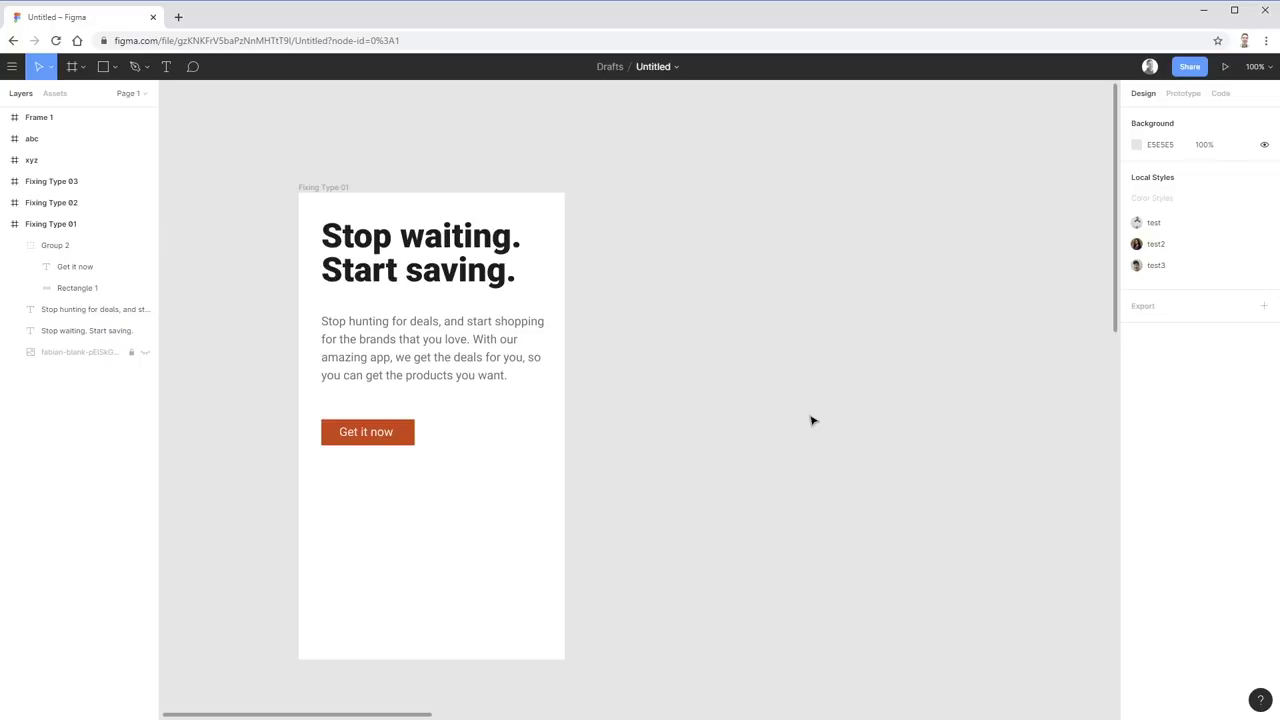
- Duplicate the narrowed Fixing Type 01 frame to its right, leaving a gap of about 48
left_click(322, 188)
left_click_drag(322, 188, 620, 194)
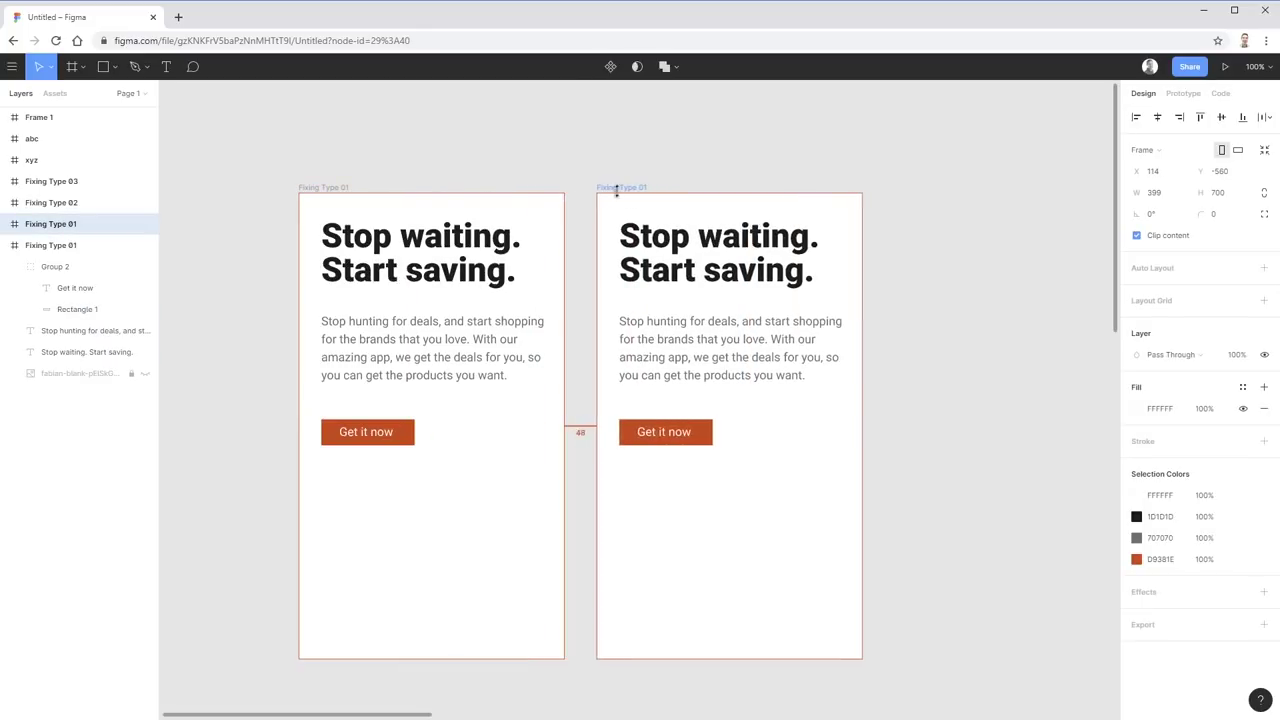
left_click(551, 191)
- Tighten the spacing in Fixing Type 01 by moving the paragraph up to about Y 167 and the button to about Y 311
left_click(394, 366)
left_click_drag(394, 366, 403, 363)
left_click(408, 434)
left_click_drag(408, 434, 410, 423)
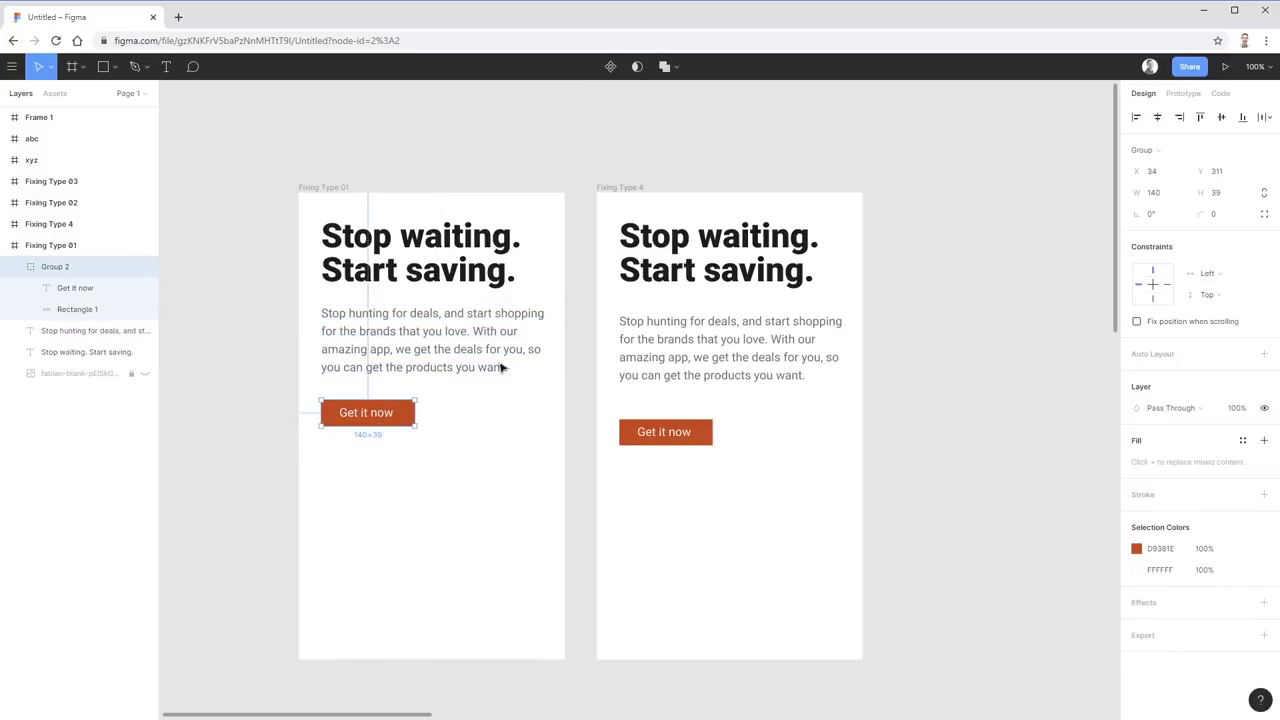
left_click(254, 221)
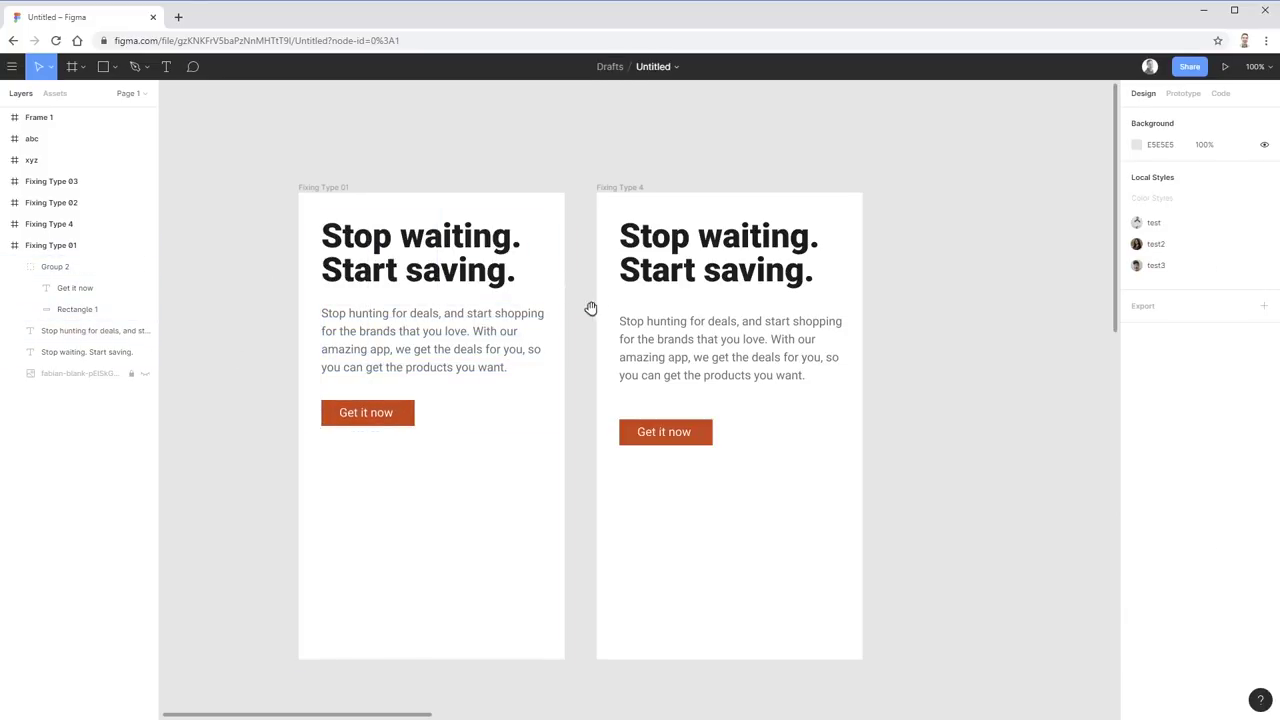
- Widen the duplicated Fixing Type 4 frame to a desktop-like width
scroll(594, 303, "right", 3)
scroll(594, 303, "up", 1)
left_click(495, 251)
left_click_drag(742, 491, 1101, 491)
left_click_drag(1051, 531, 944, 472)
left_click_drag(691, 463, 800, 460)
- Stretch the paragraph in Fixing Type 4 to about 961 wide and move the Get it now button up beneath it
left_click(530, 337)
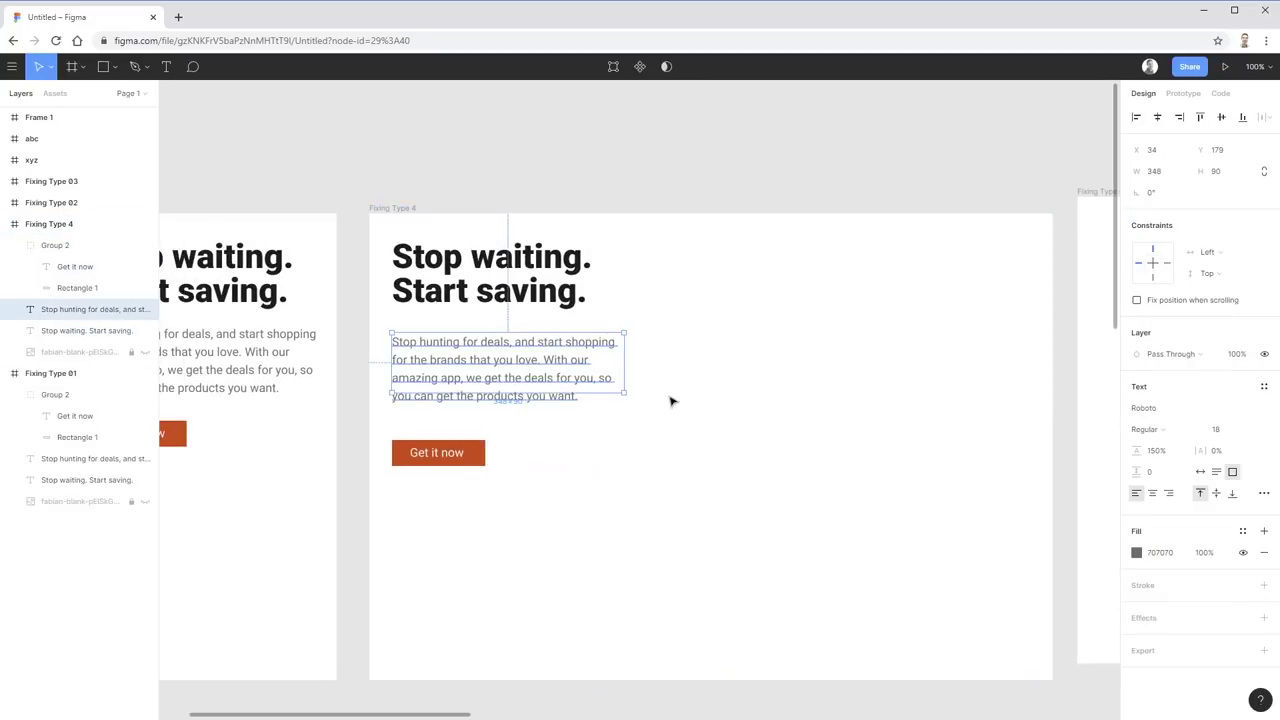
left_click_drag(626, 374, 1033, 376)
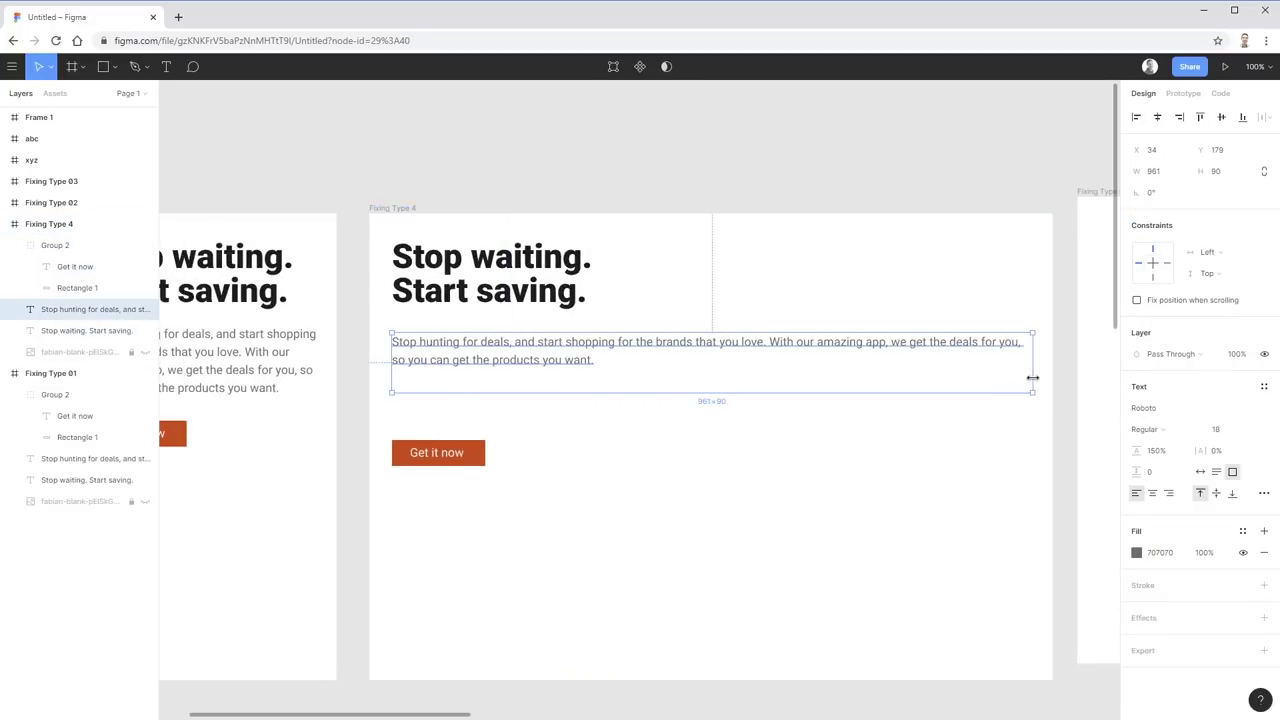
left_click(967, 281)
left_click_drag(424, 457, 437, 424)
left_click(707, 460)
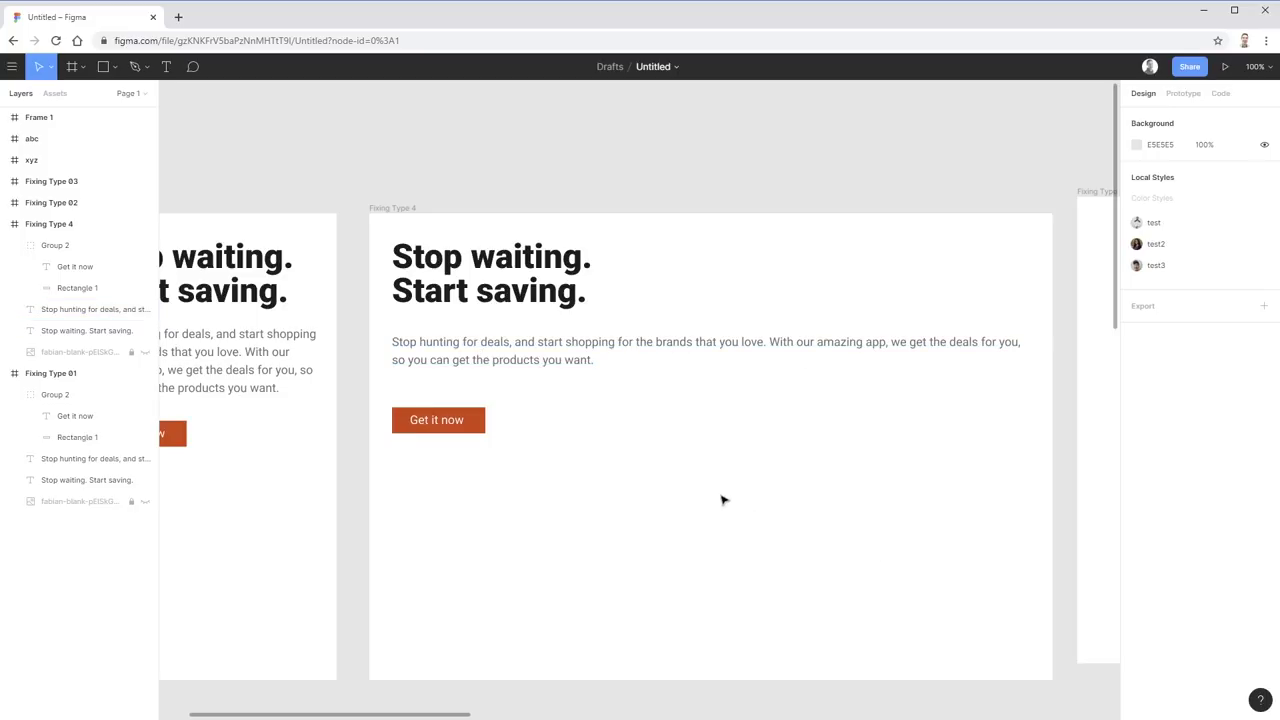
left_click(617, 344)
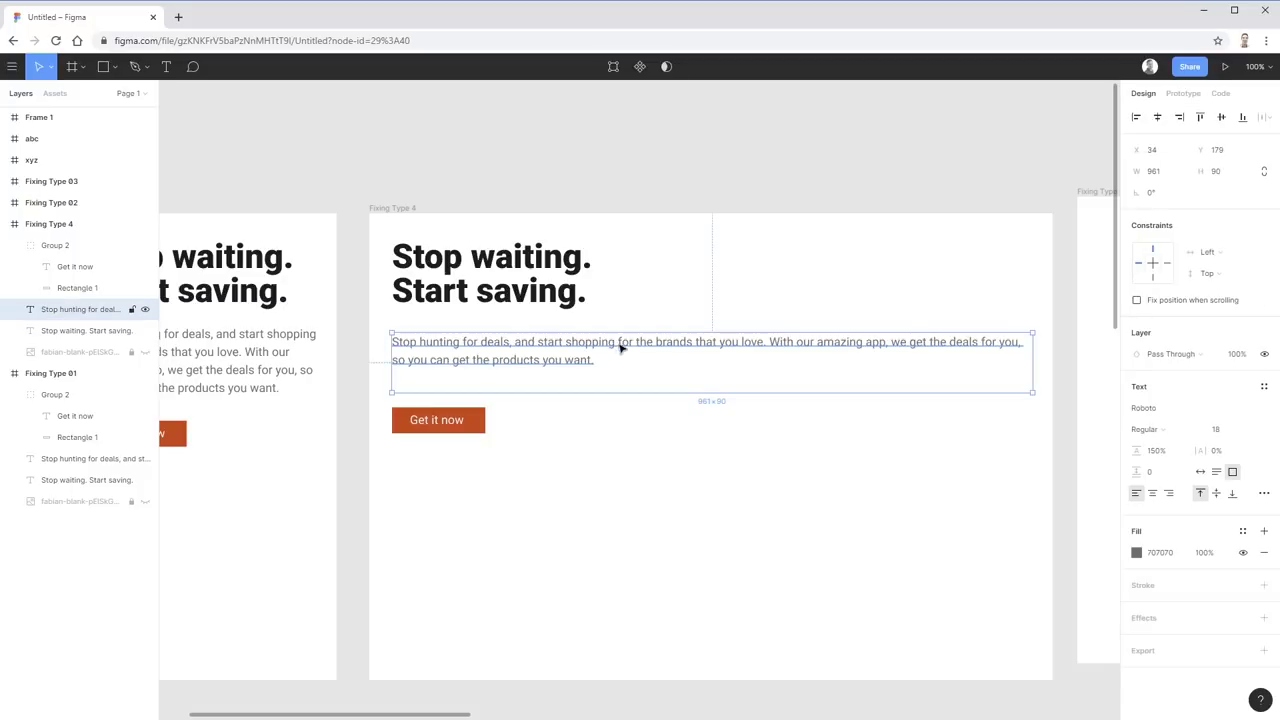
left_click(894, 500)
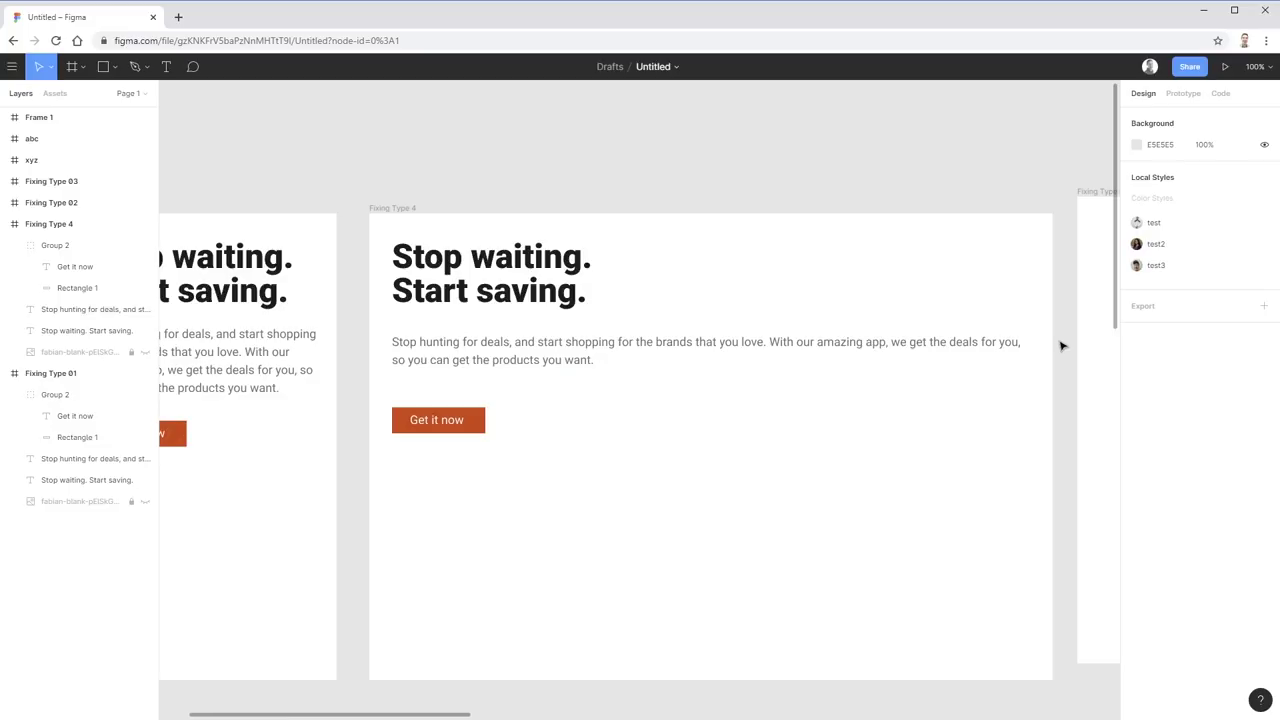
- Resize the Fixing Type 4 paragraph to about 497 wide and 112 high to shorten its lines
left_click(1009, 346)
left_click_drag(1031, 386, 703, 409)
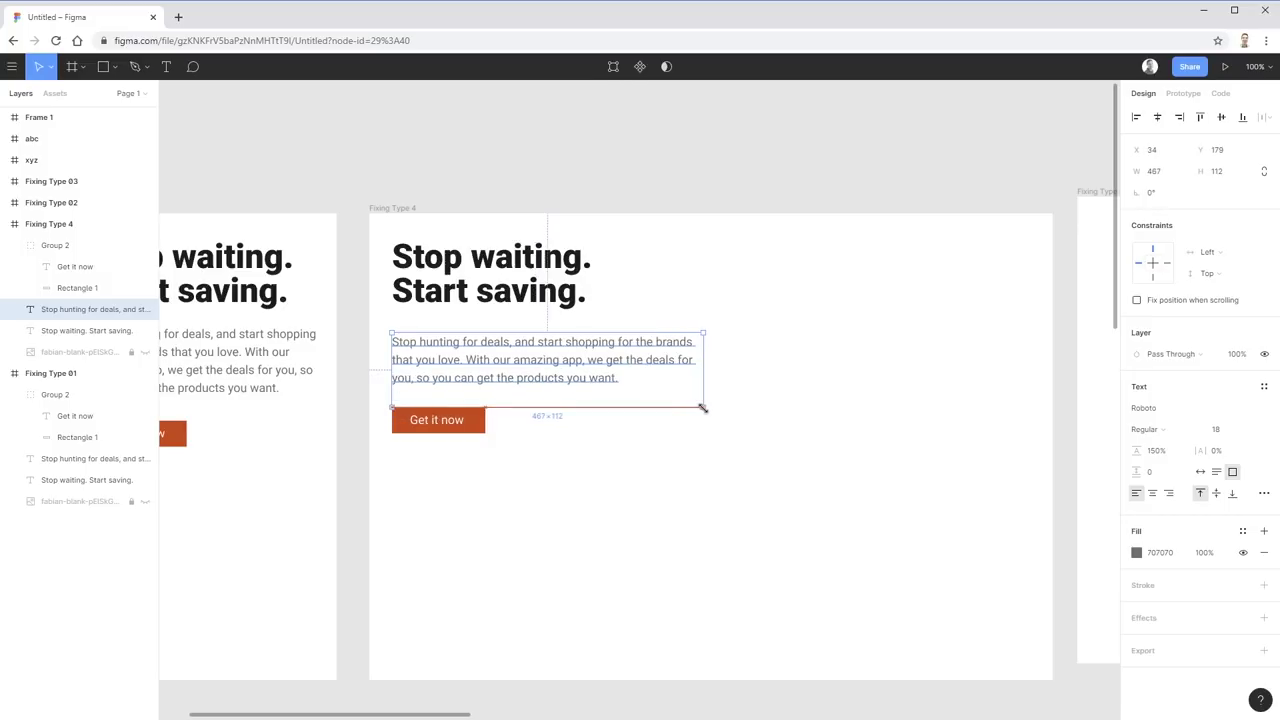
left_click(812, 427)
left_click(698, 376)
left_click_drag(703, 362, 726, 362)
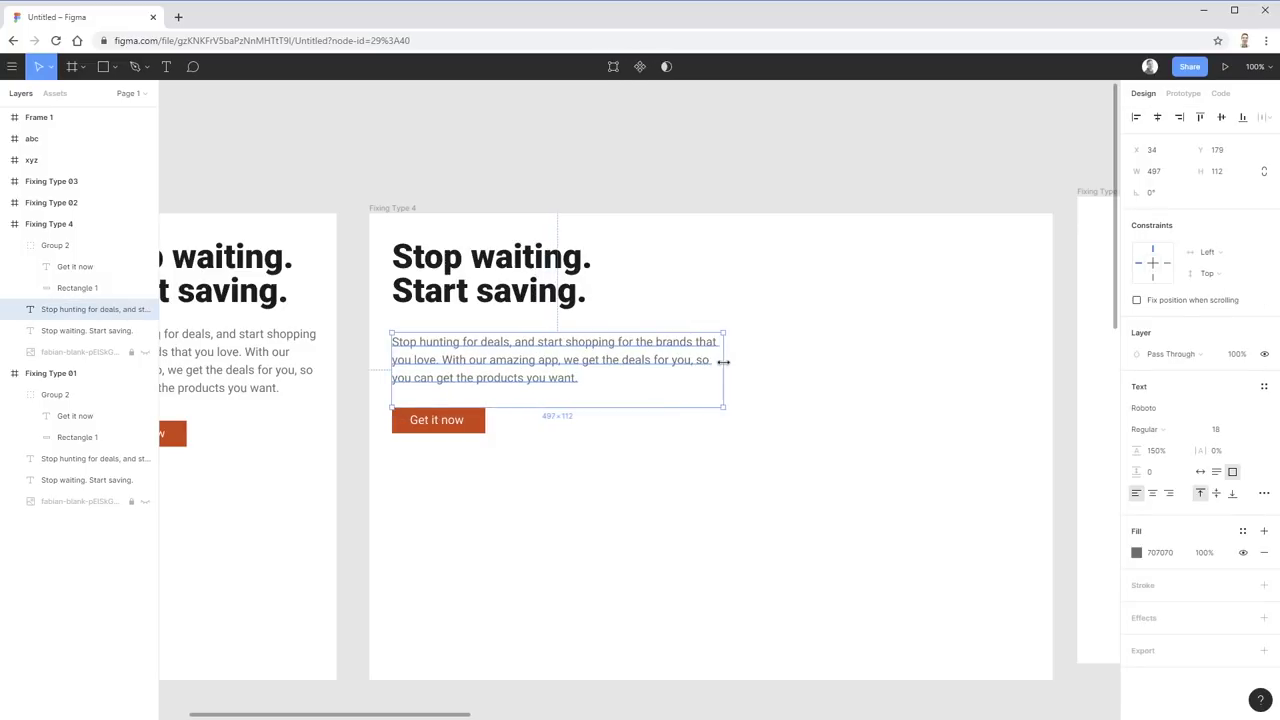
left_click(765, 406)
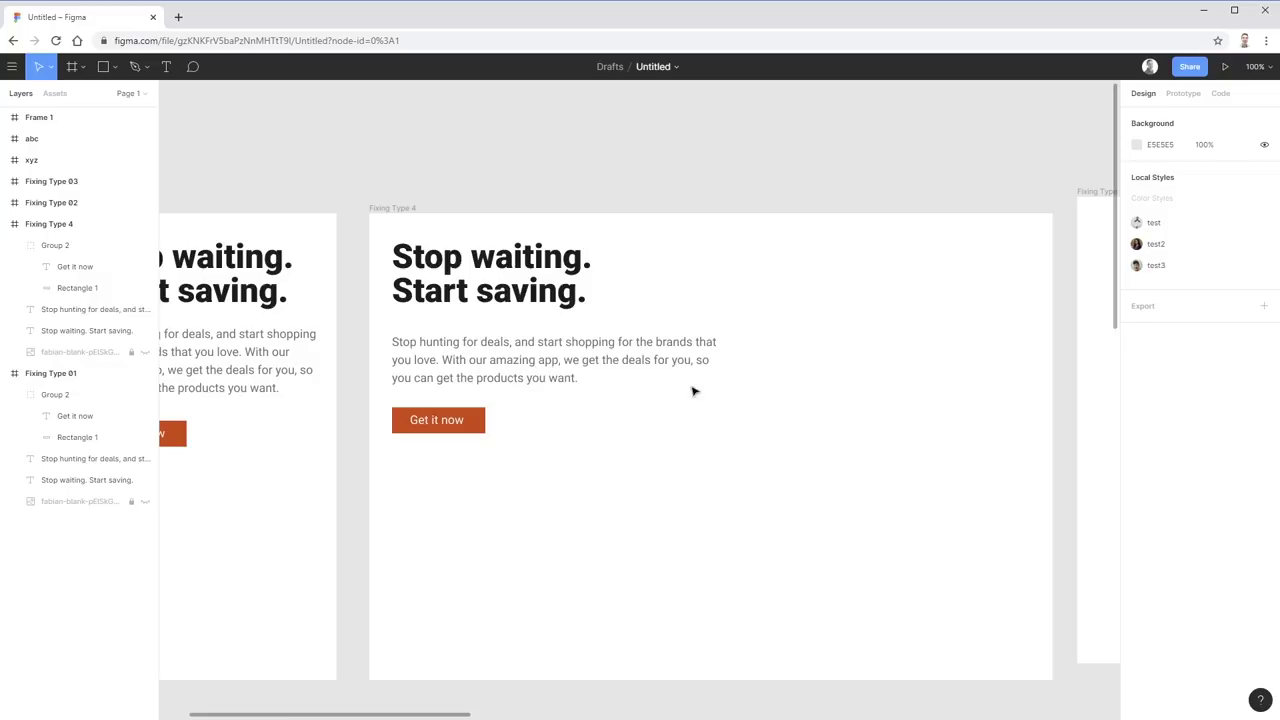
- Duplicate the Fixing Type 4 paragraph below the button and stretch the copy to about 971 wide for comparison
left_click_drag(601, 377, 601, 523)
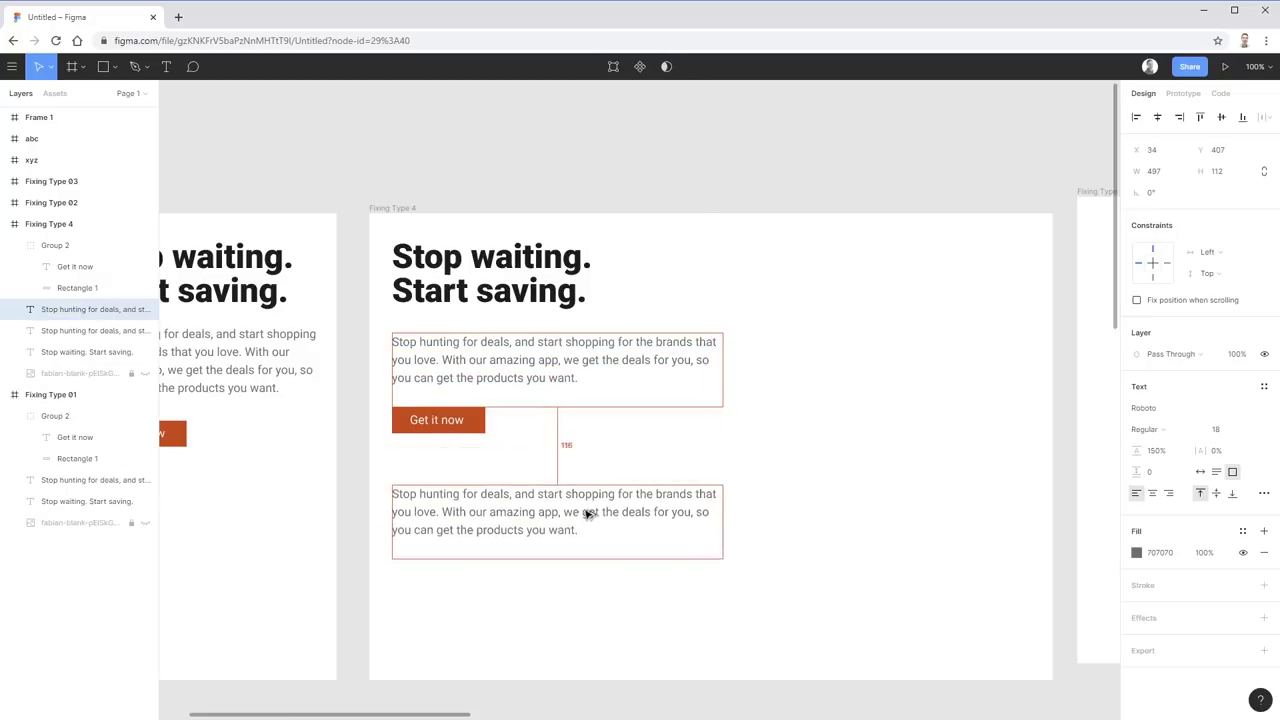
left_click_drag(724, 520, 1042, 510)
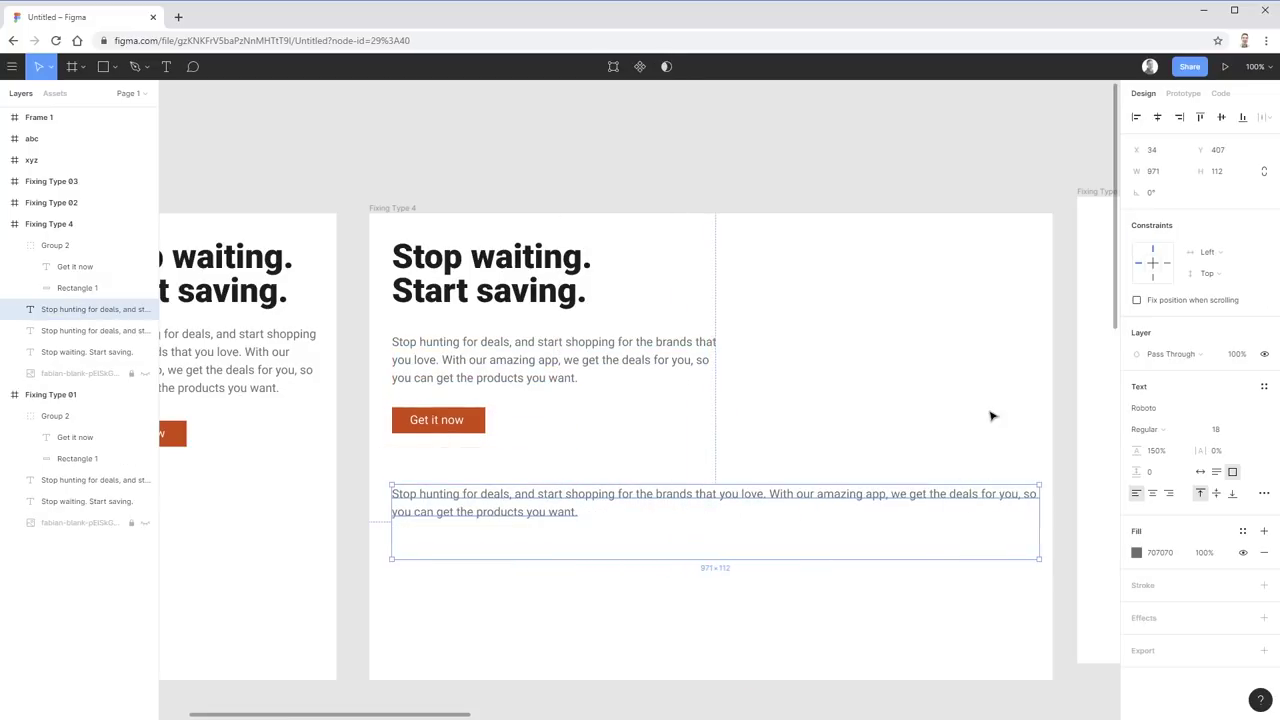
left_click(992, 662)
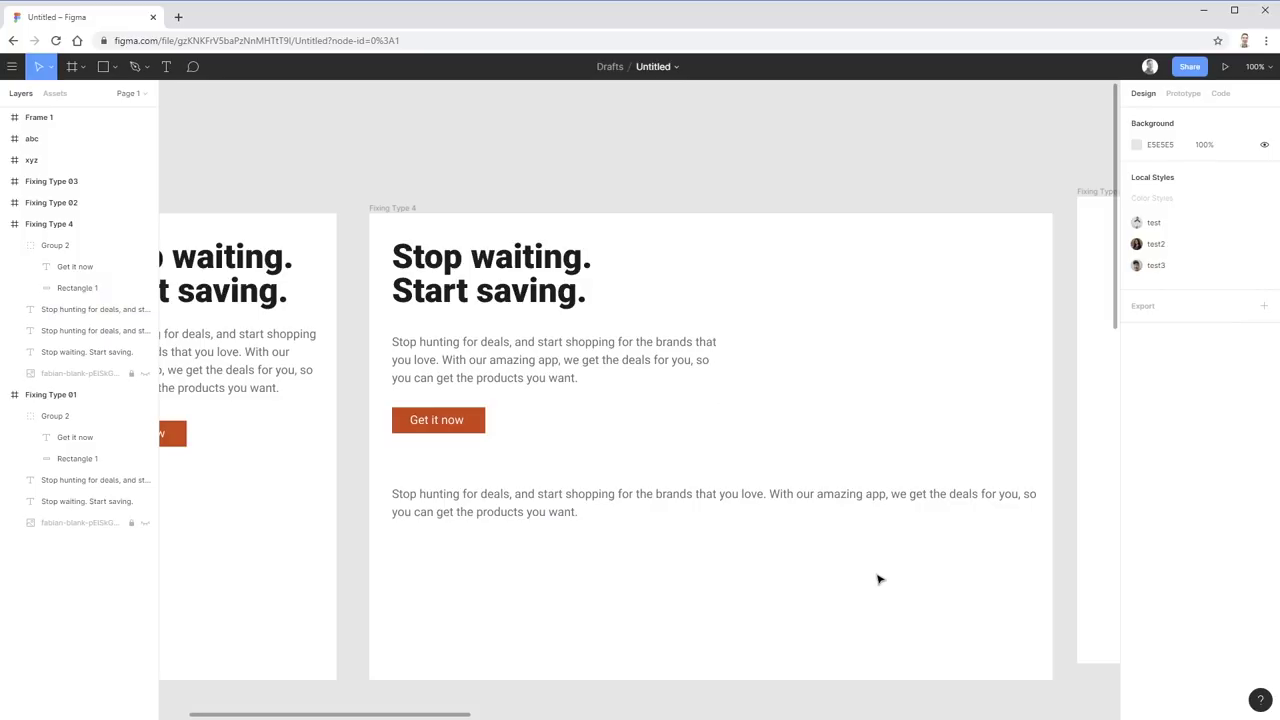
- Try narrowing the upper paragraph in Fixing Type 4 to about 268 wide
left_click(660, 345)
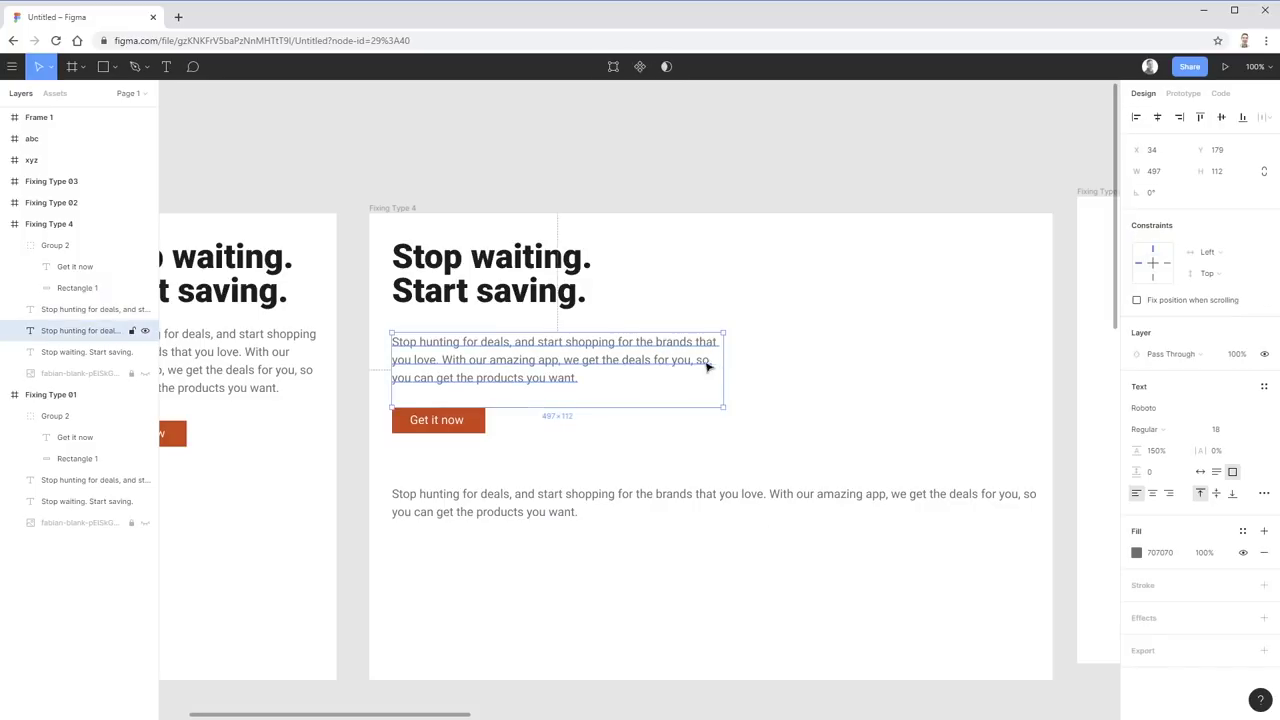
left_click_drag(726, 363, 570, 367)
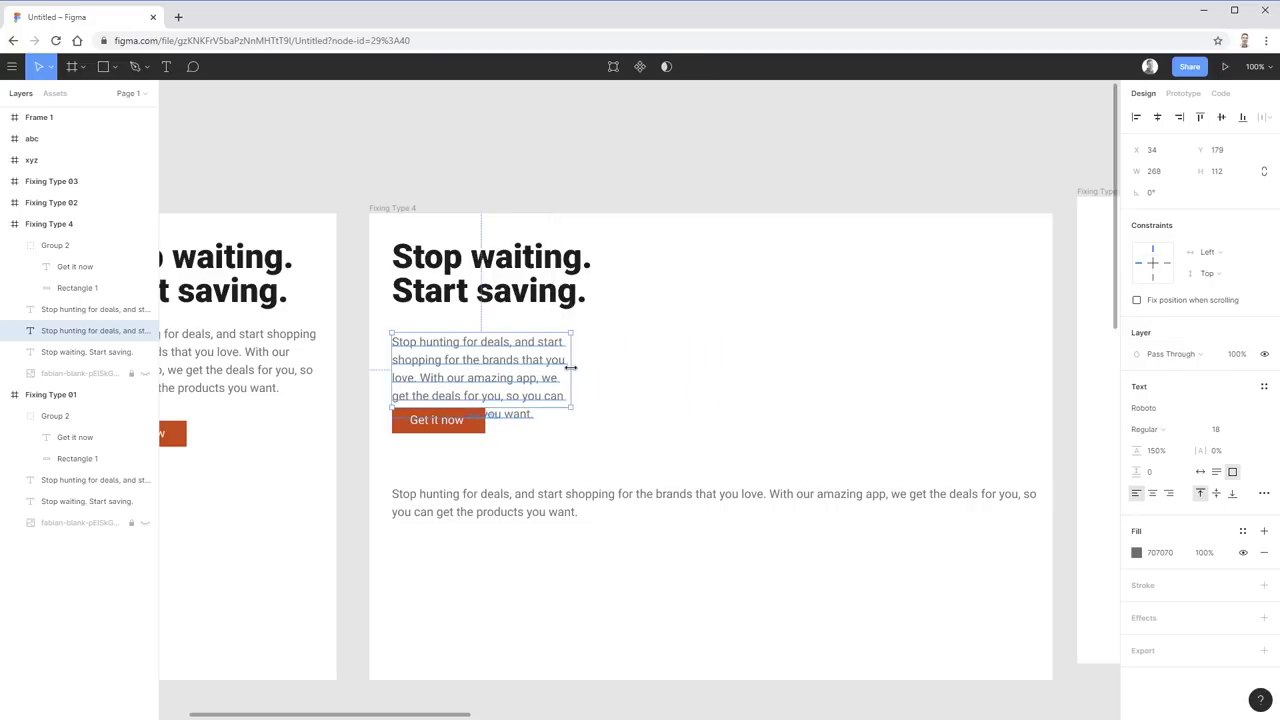
scroll(503, 411, "left", 5)
left_click(660, 477)
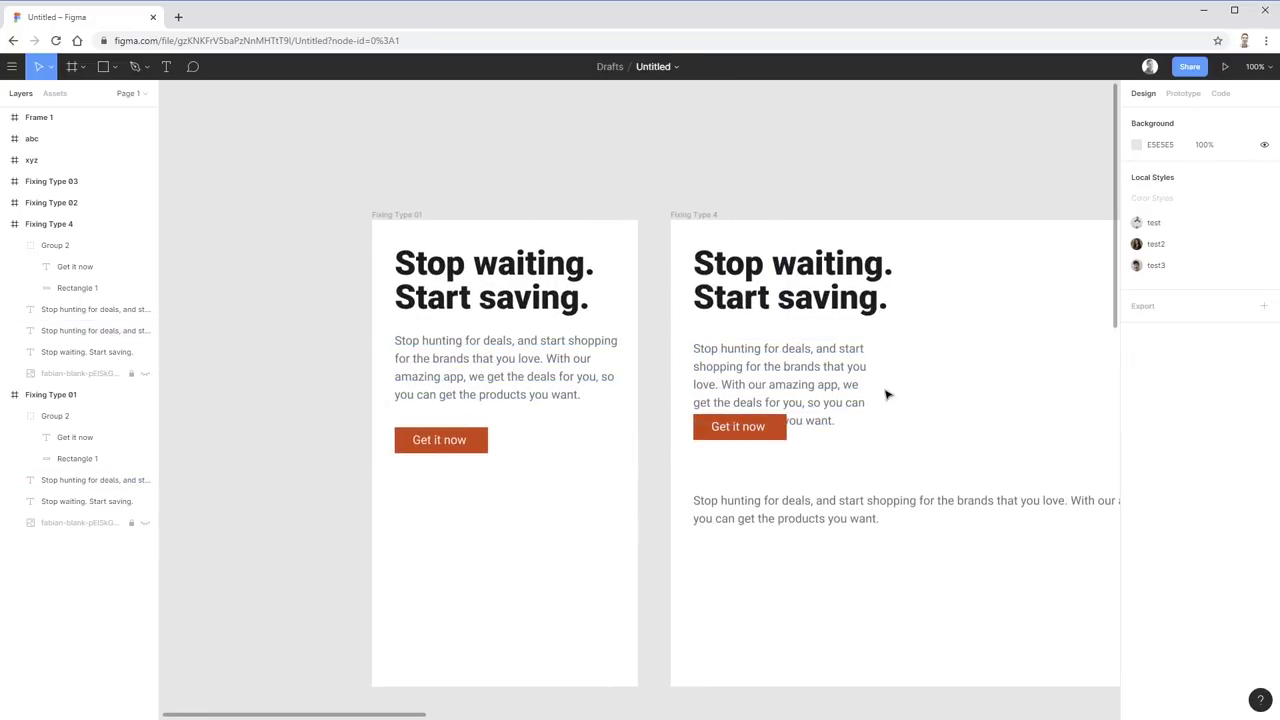
- Examine the line length of the paragraph in the narrow Fixing Type 01 frame
left_click(515, 389)
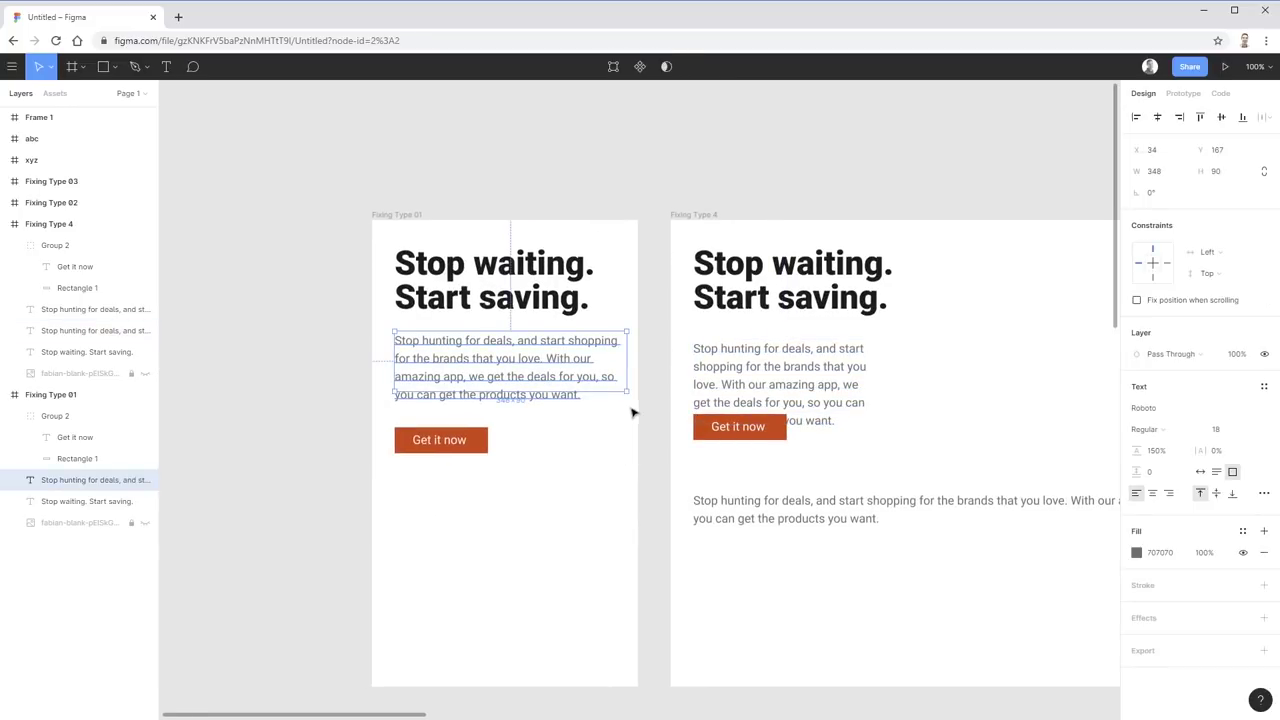
left_click(572, 433)
left_click(572, 392)
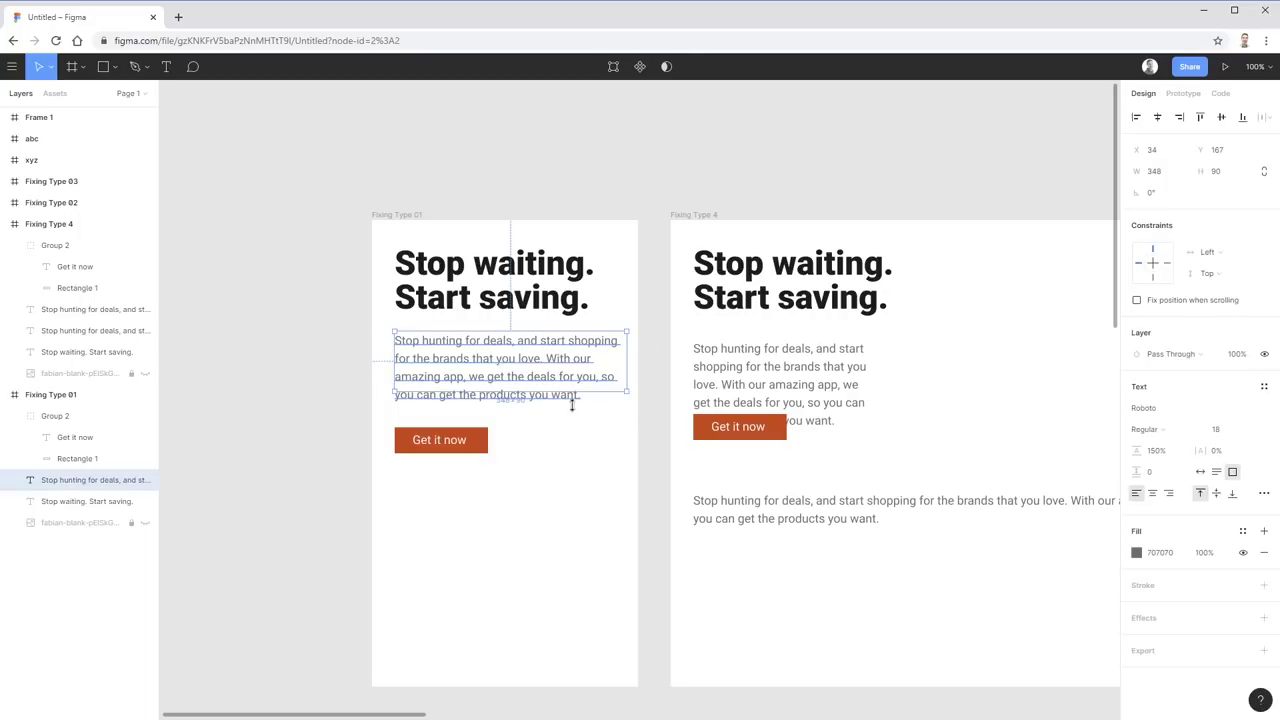
left_click(628, 449)
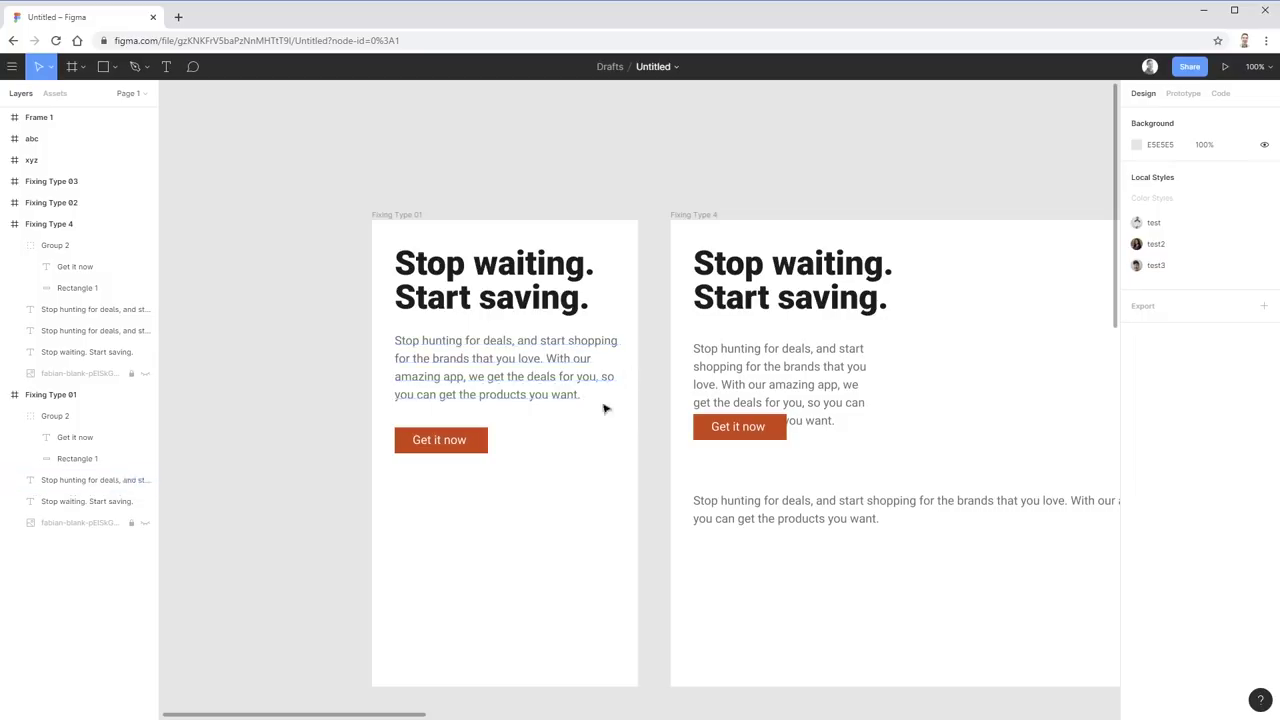
- Widen the upper paragraph in Fixing Type 4 to about 664
left_click_drag(603, 406, 457, 405)
scroll(457, 405, "right", 3)
left_click(449, 371)
left_click_drag(591, 383, 855, 376)
- Review the Fixing Type 02 testimonials and select the fundraiser card's elements in Fixing Type 03
scroll(1014, 440, "right", 5)
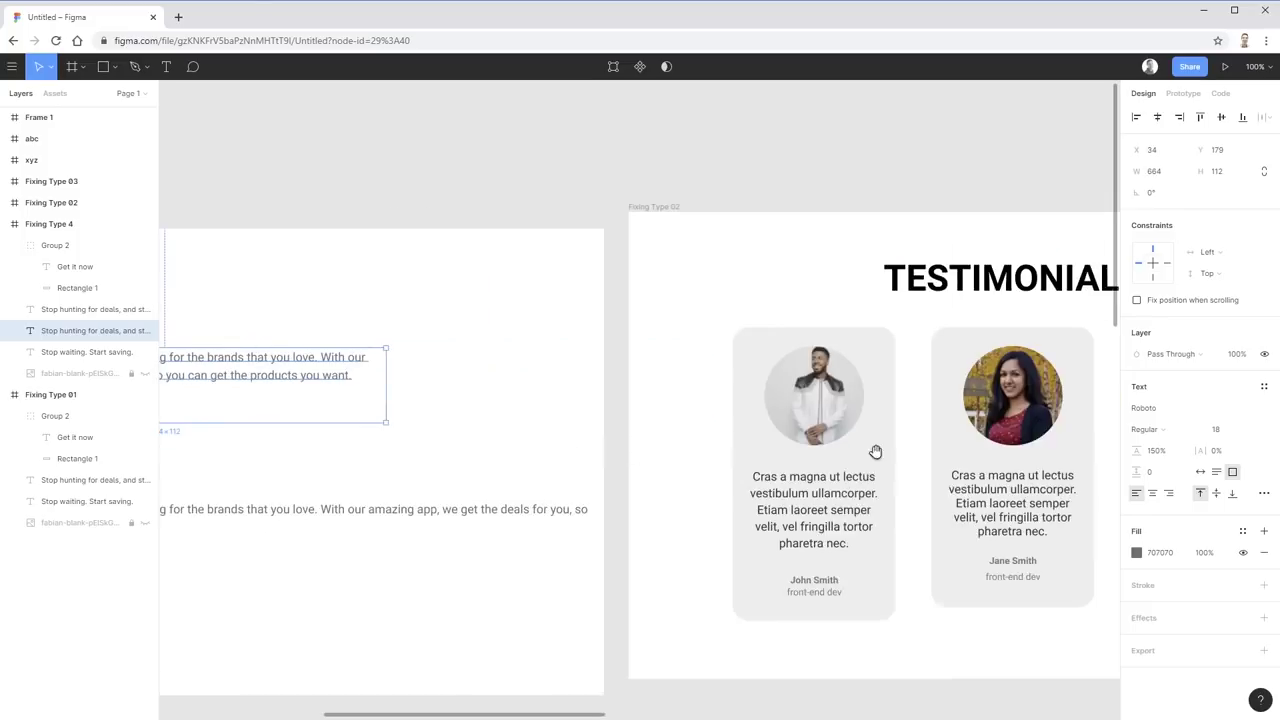
scroll(871, 452, "right", 3)
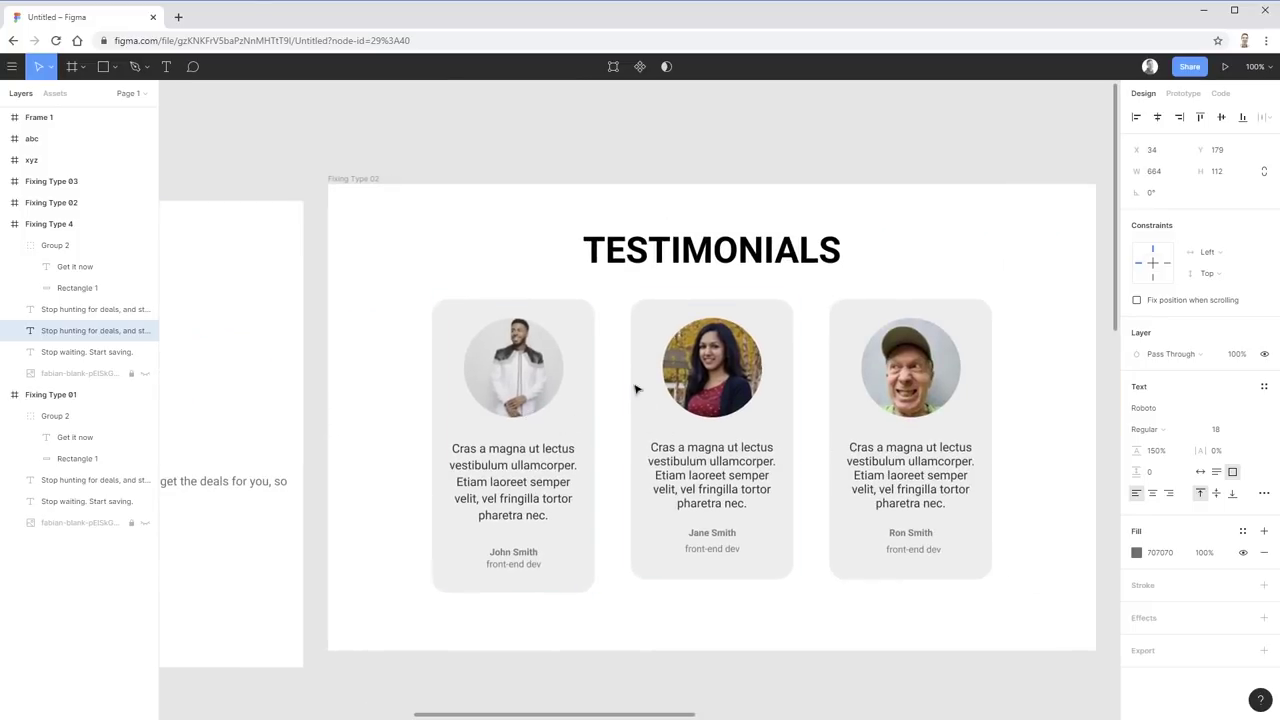
scroll(1057, 420, "right", 10)
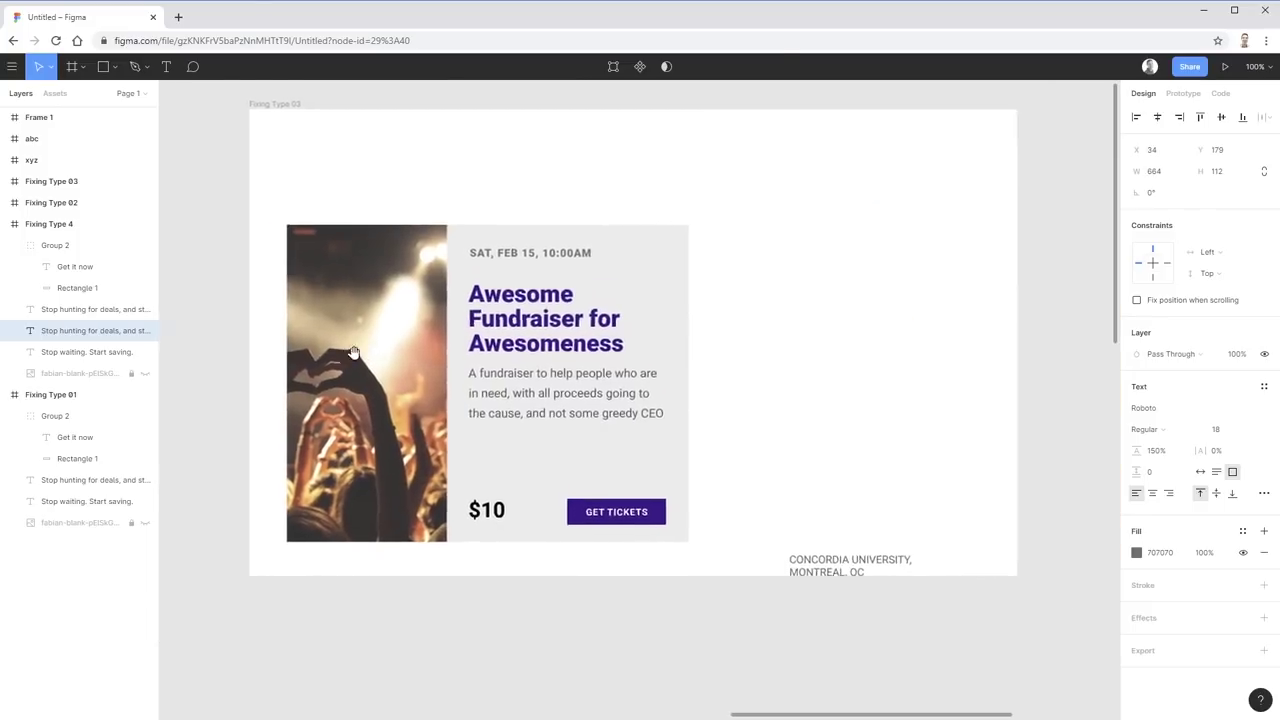
scroll(370, 353, "up", 2)
left_click_drag(796, 338, 455, 565)
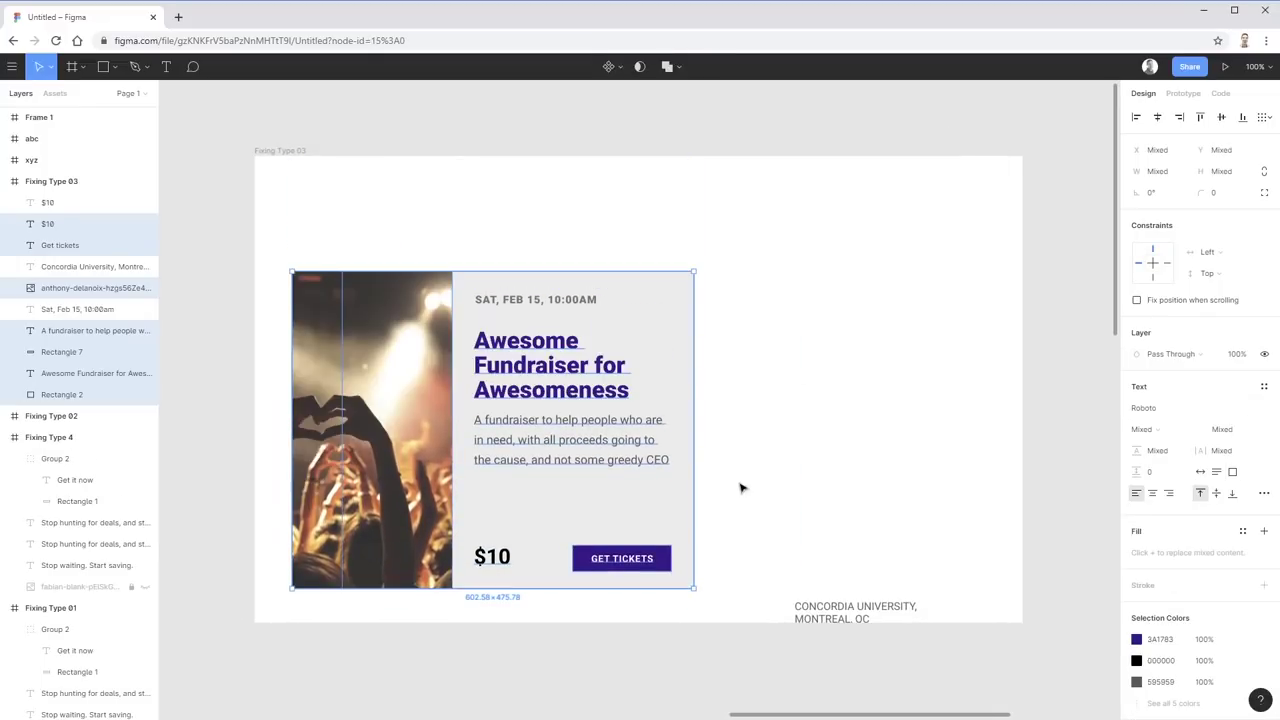
- Move the whole fundraiser card up to about X 36, Y 16 in the Fixing Type 03 frame
left_click(741, 488)
left_click_drag(714, 592, 289, 268)
left_click_drag(363, 337, 353, 245)
- Stretch the fundraiser card to about 1146 wide and narrow its concert photo to 180
left_click_drag(680, 349, 1022, 340)
key("Escape")
left_click(408, 400)
left_click_drag(583, 366, 400, 366)
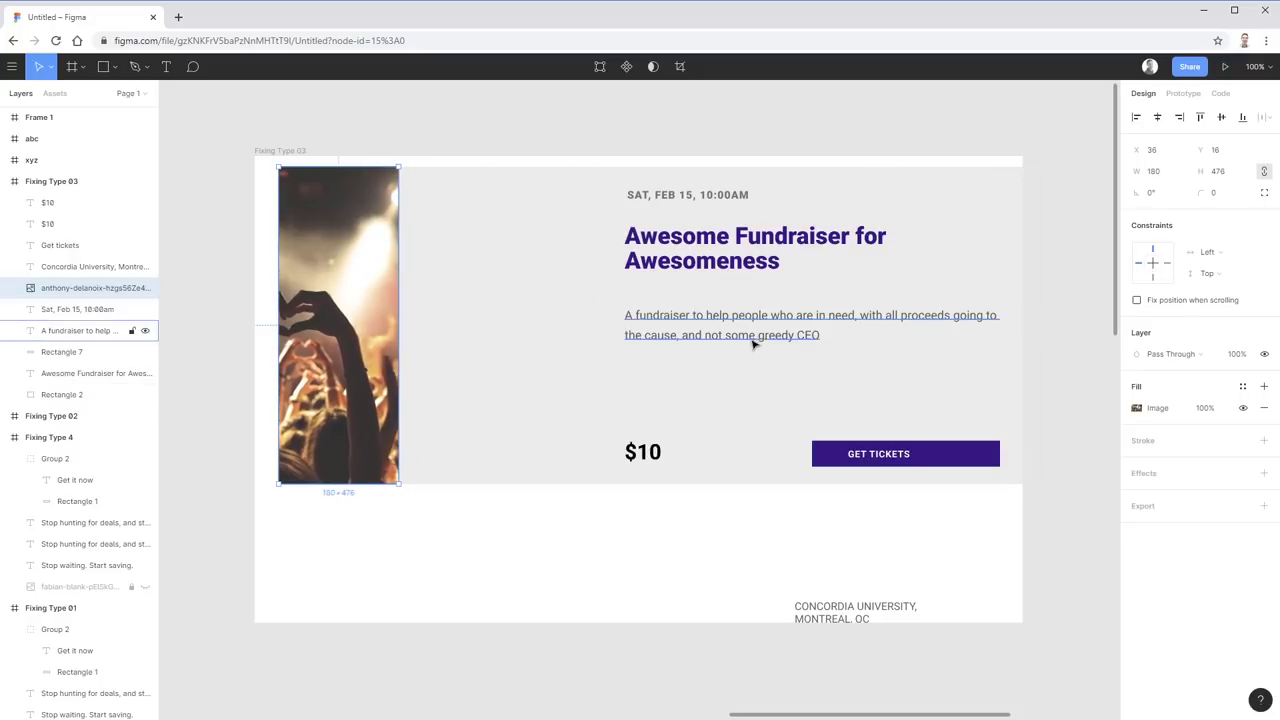
- Shift the card's background and text content over beside the narrowed photo and widen the heading to about 850
left_click_drag(606, 574, 984, 208)
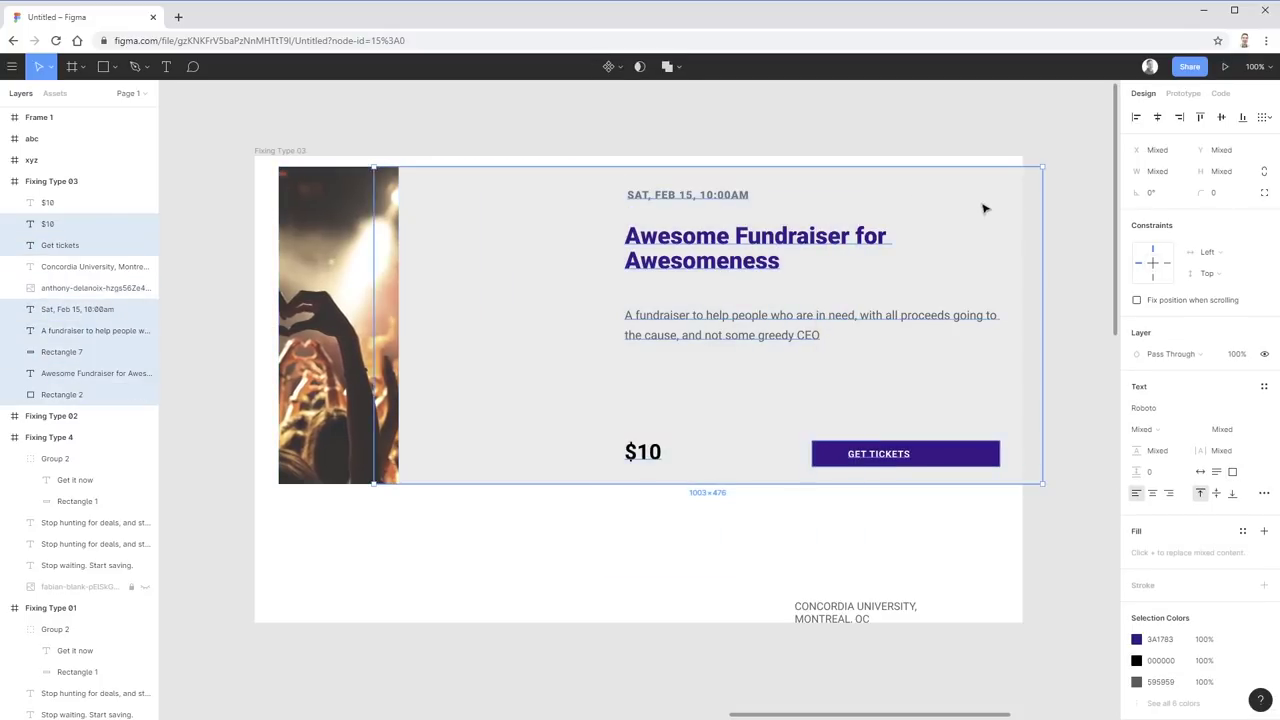
left_click_drag(856, 246, 662, 250)
key("Escape")
left_click(545, 236)
left_click_drag(816, 266, 999, 266)
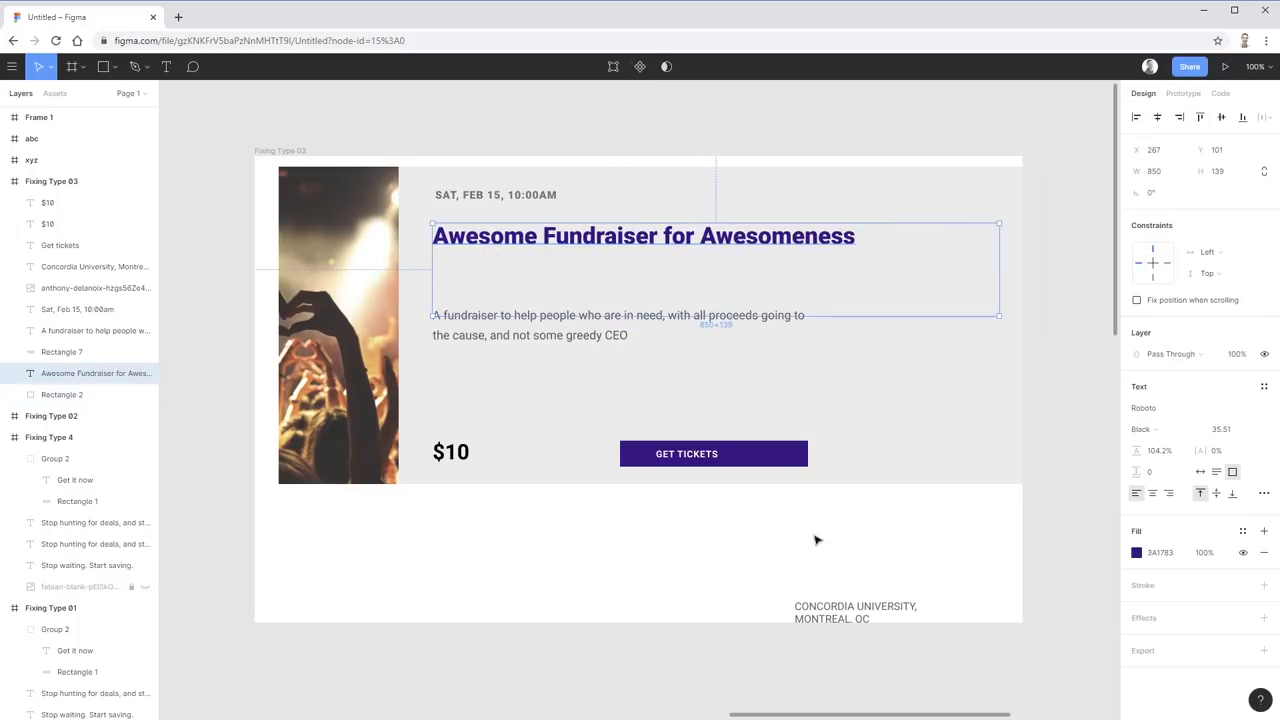
- Move the description paragraph up under the one-line heading and widen it towards the card's outer edge
left_click(530, 337)
left_click_drag(543, 337, 580, 290)
left_click_drag(810, 304, 1010, 304)
left_click(987, 510)
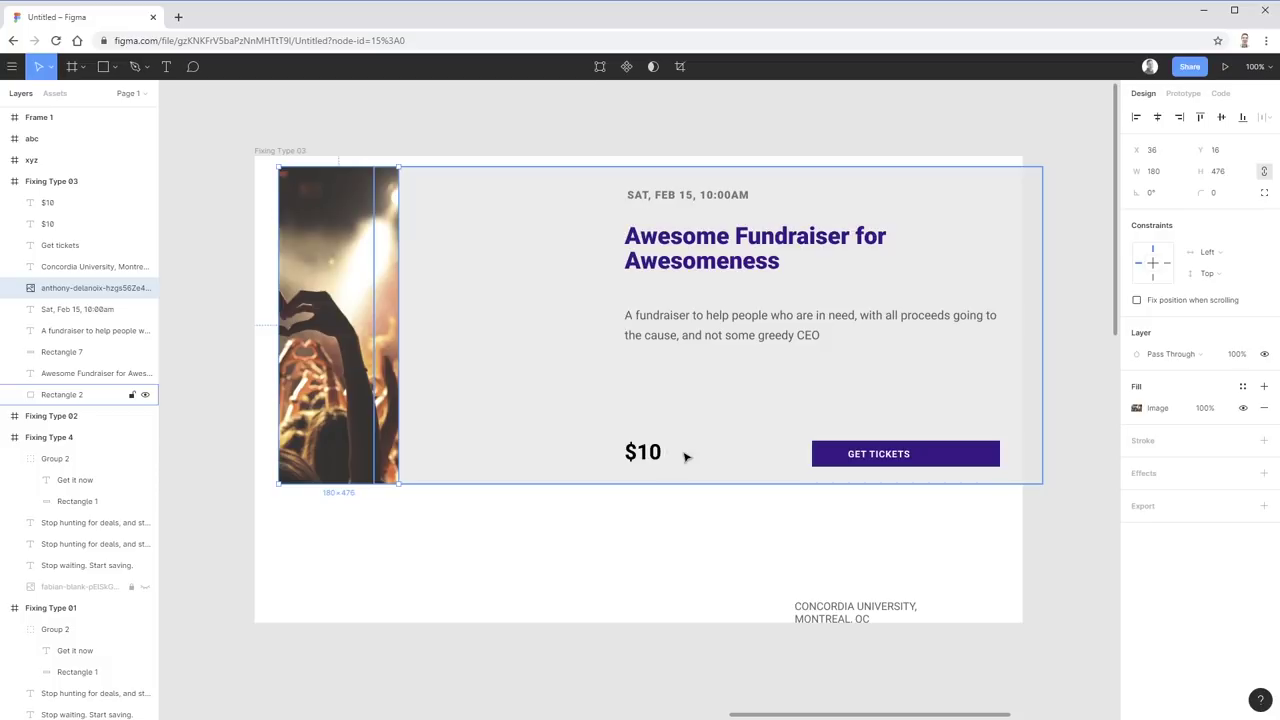
- Undo the content changes, the photo narrowing and the stretching of the fundraiser card, and clear the selection
key("ctrl+z")
key("ctrl+a")
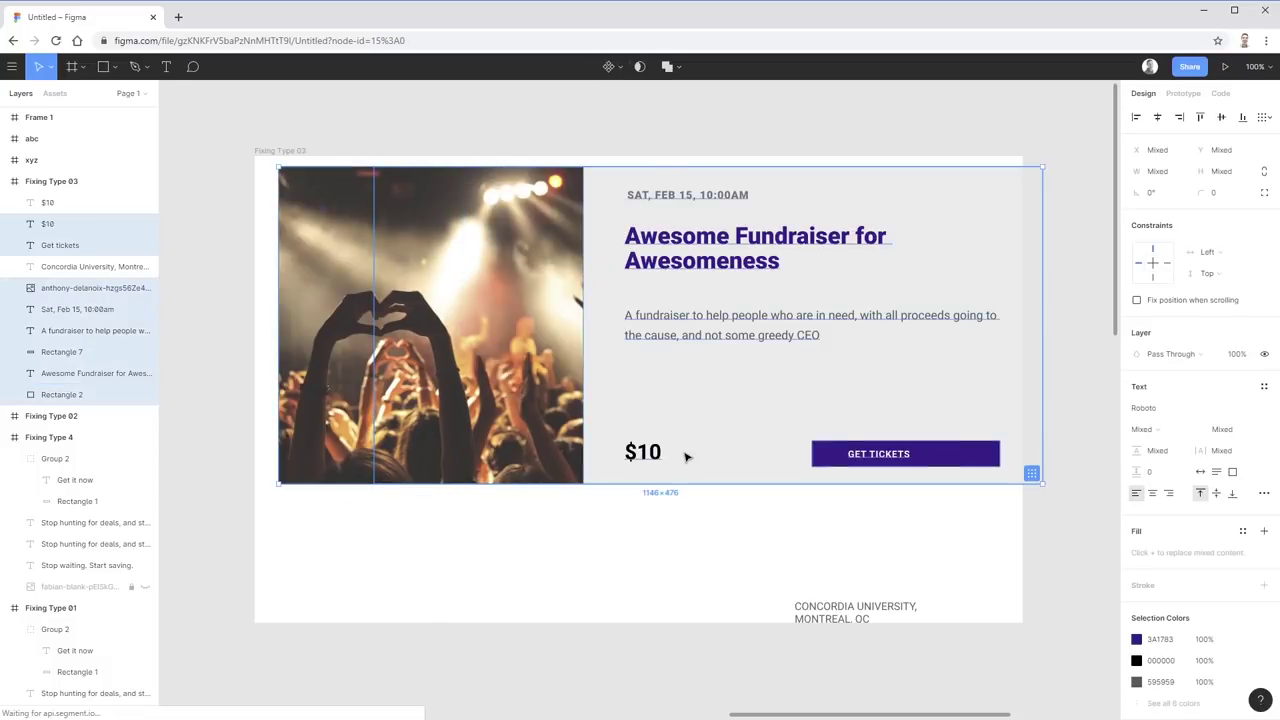
key("ctrl+z")
left_click(818, 298)
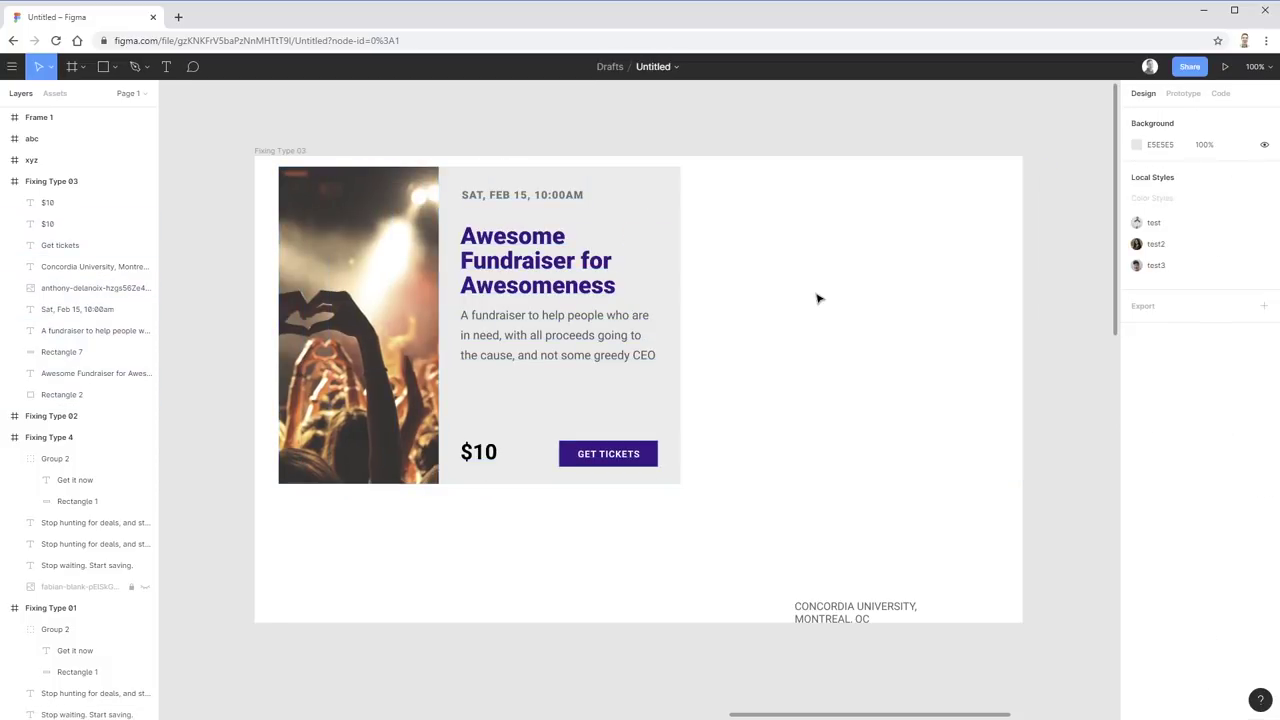
- Start a new text object in the empty area of Fixing Type 03 beside the fundraiser card
key("t")
left_click(800, 304)
type("font")
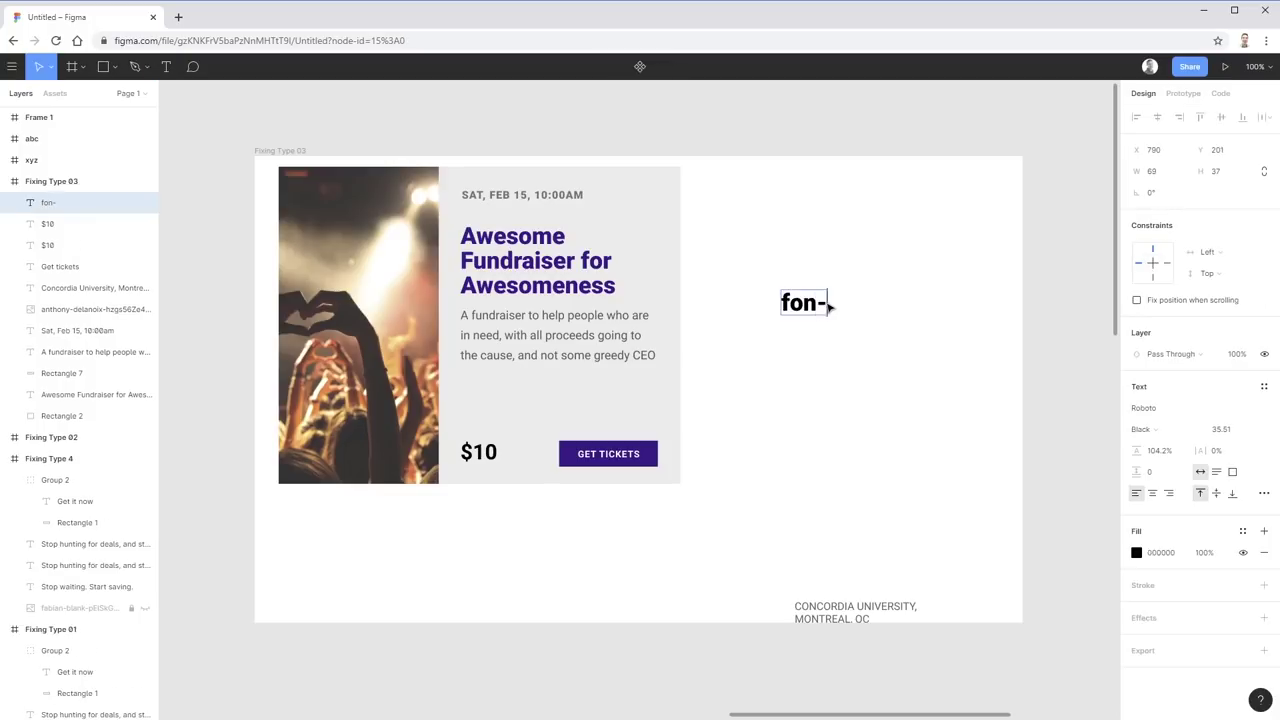
key("BackSpace")
key("BackSpace")
key("BackSpace")
key("BackSpace")
type("op")
key("BackSpace")
key("BackSpace")
- Write the CSS rule "p { max-width: 50ch; }" over three lines in the new text
type("p {")
key("Return")
key("Return")
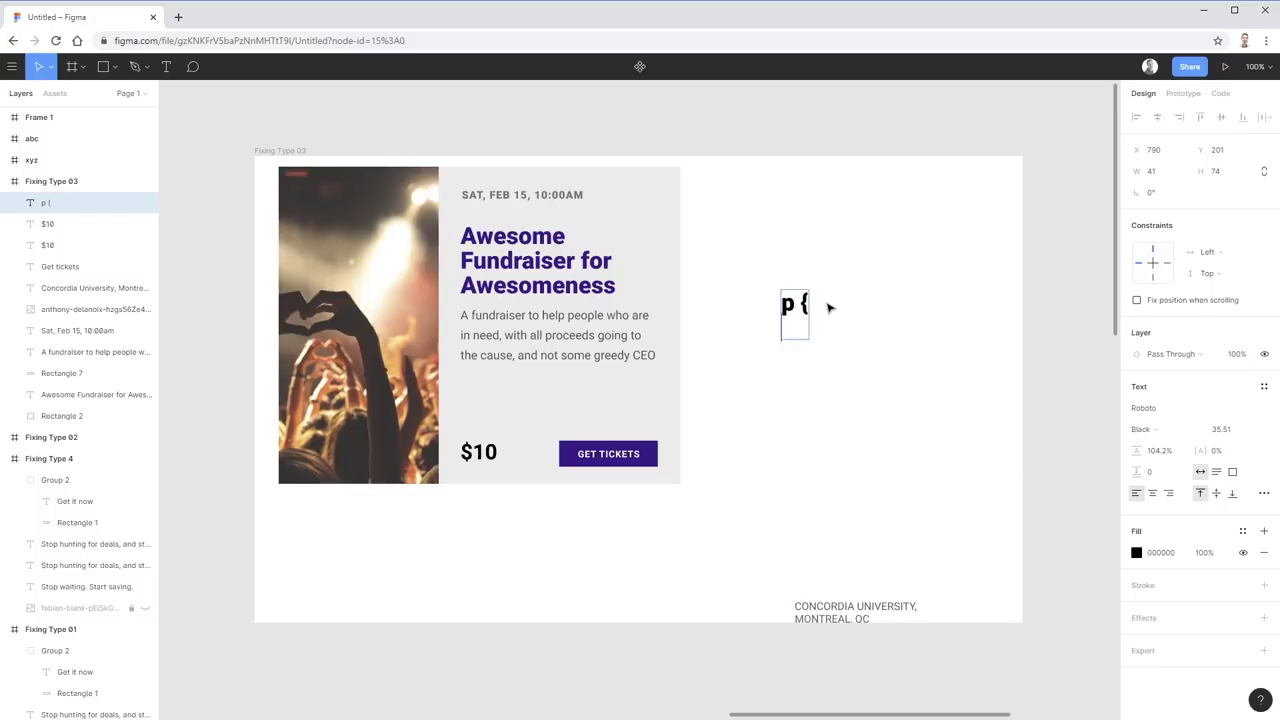
type("}")
key("Up")
type("max-width:")
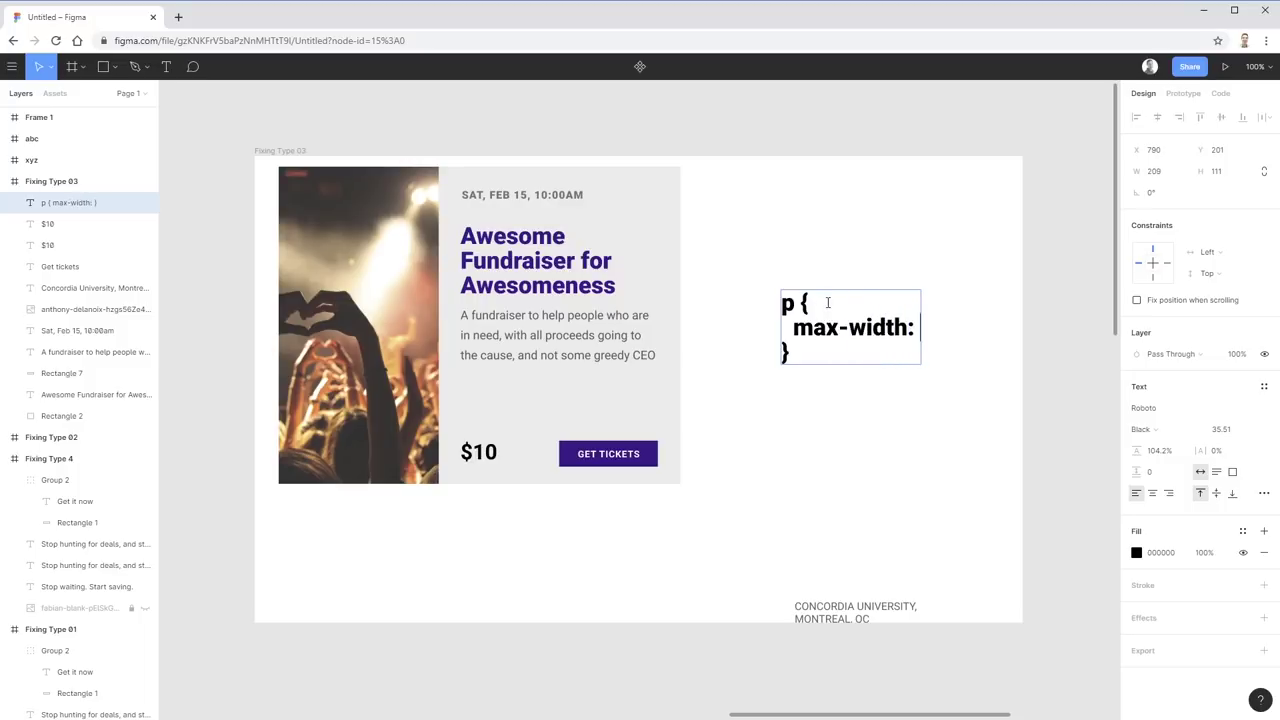
type(" 50ch")
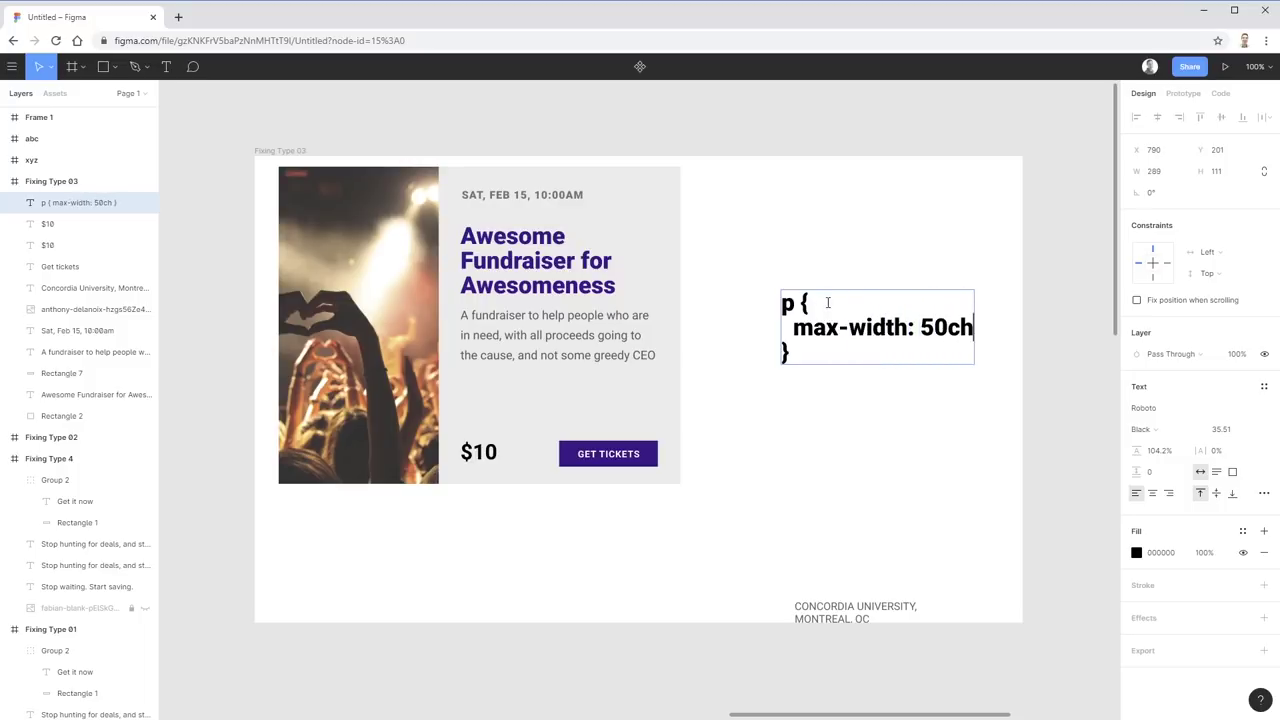
type(";")
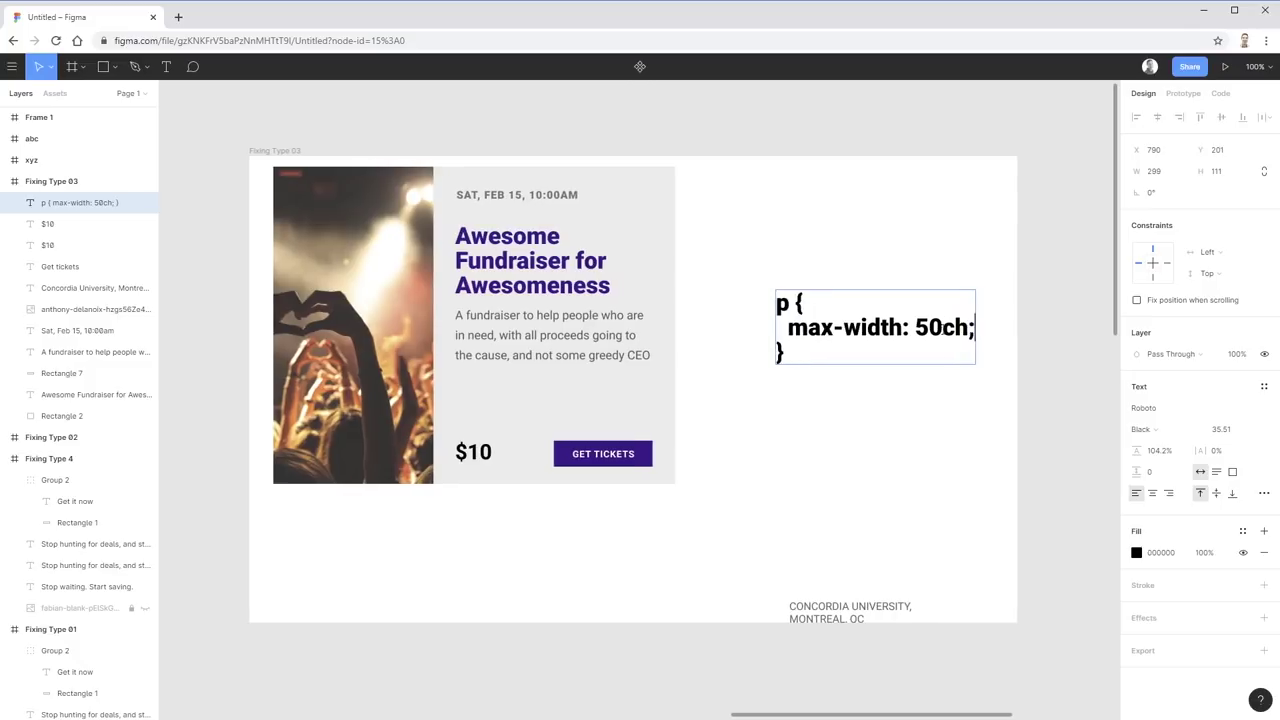
key("ctrl+a")
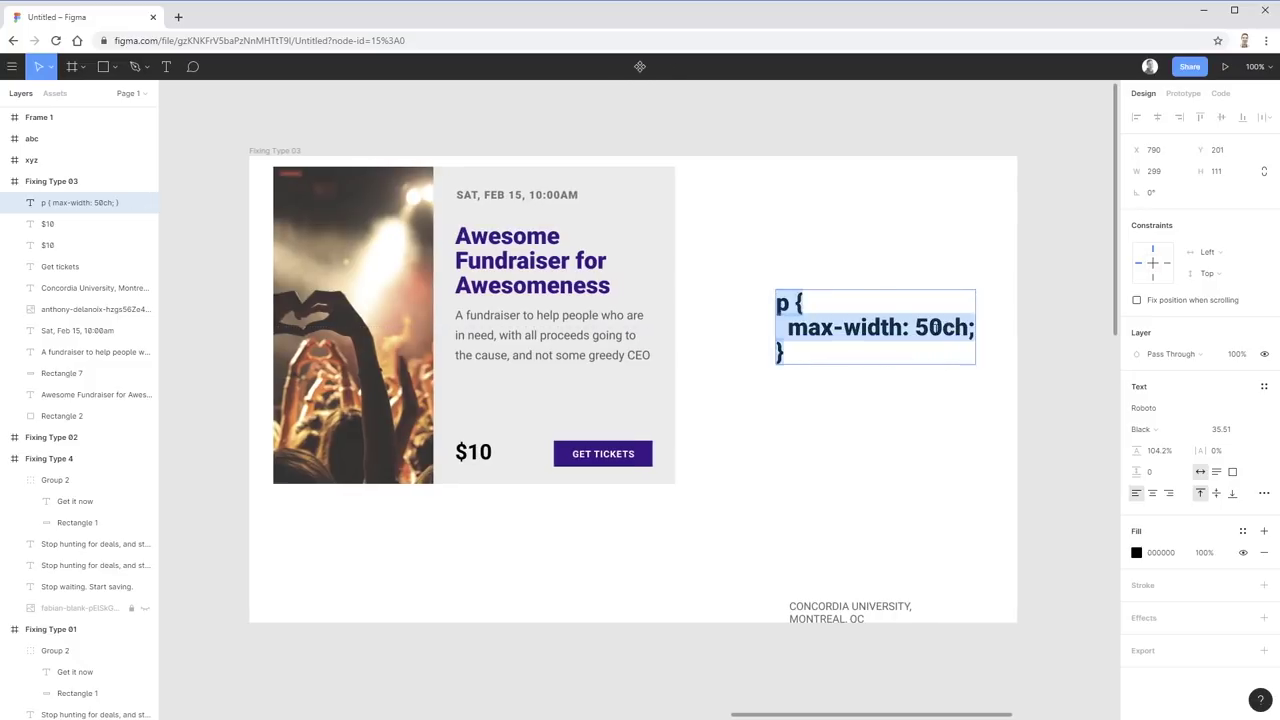
left_click_drag(929, 327, 944, 327)
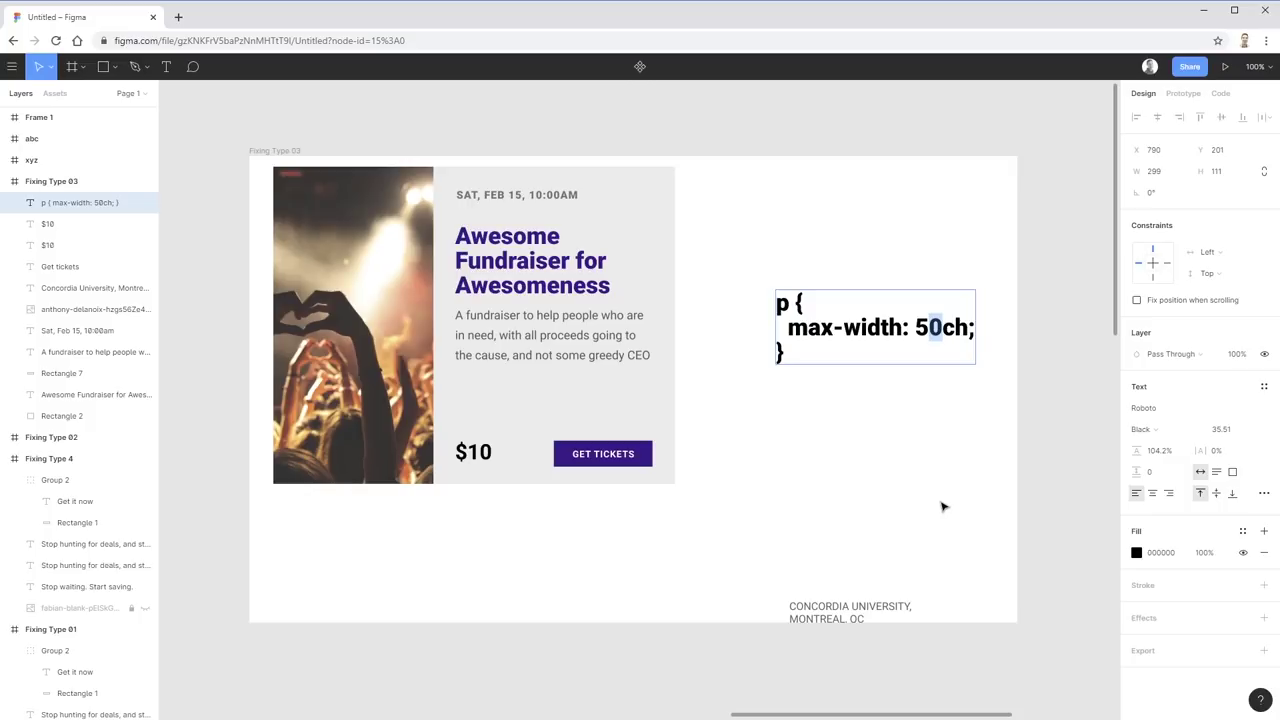
left_click_drag(785, 313, 890, 327)
left_click(897, 320)
left_click_drag(842, 327, 943, 327)
left_click(954, 327)
- Change the max-width value in the CSS rule to 60ch
left_click(929, 327)
key("shift+Left")
key("shift+Left")
type("60")
- Highlight the 60ch value in the max-width declaration
left_click_drag(941, 330, 909, 330)
left_click(909, 330)
key("shift+Left")
left_click_drag(943, 325, 917, 320)
double_click(920, 330)
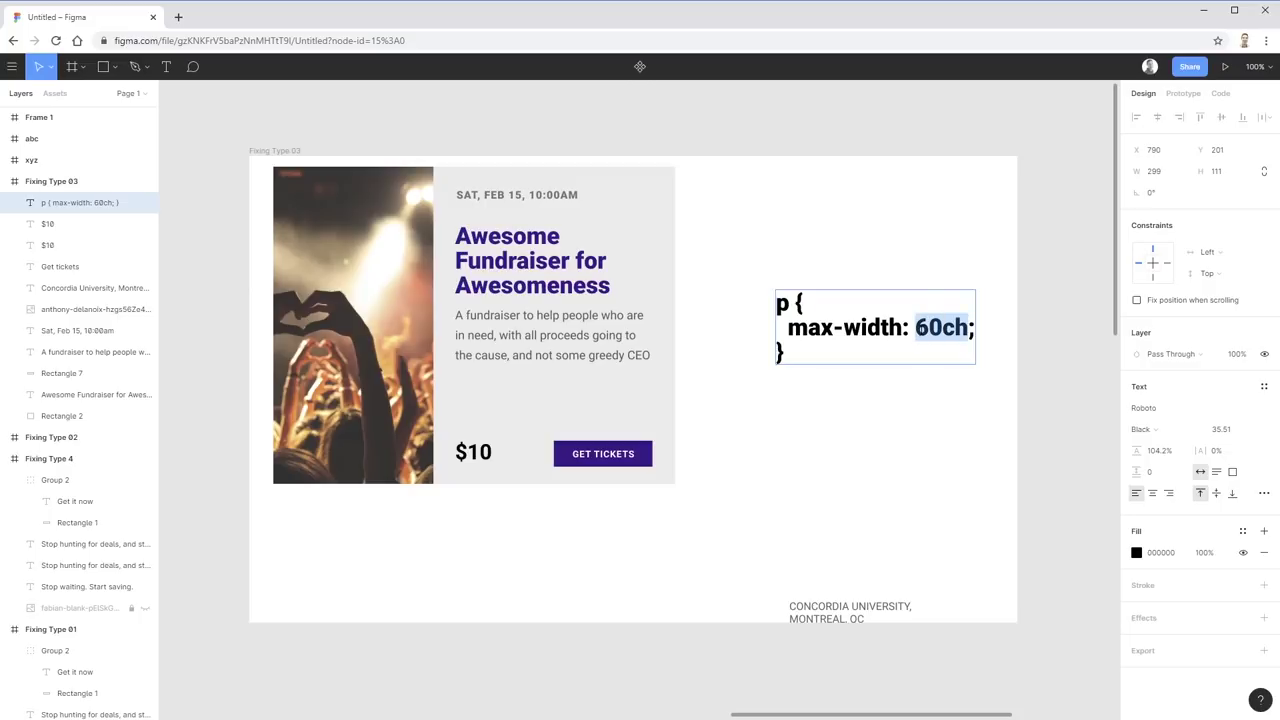
key("Right")
key("shift+Left")
key("shift+Left")
key("shift+Left")
key("shift+Left")
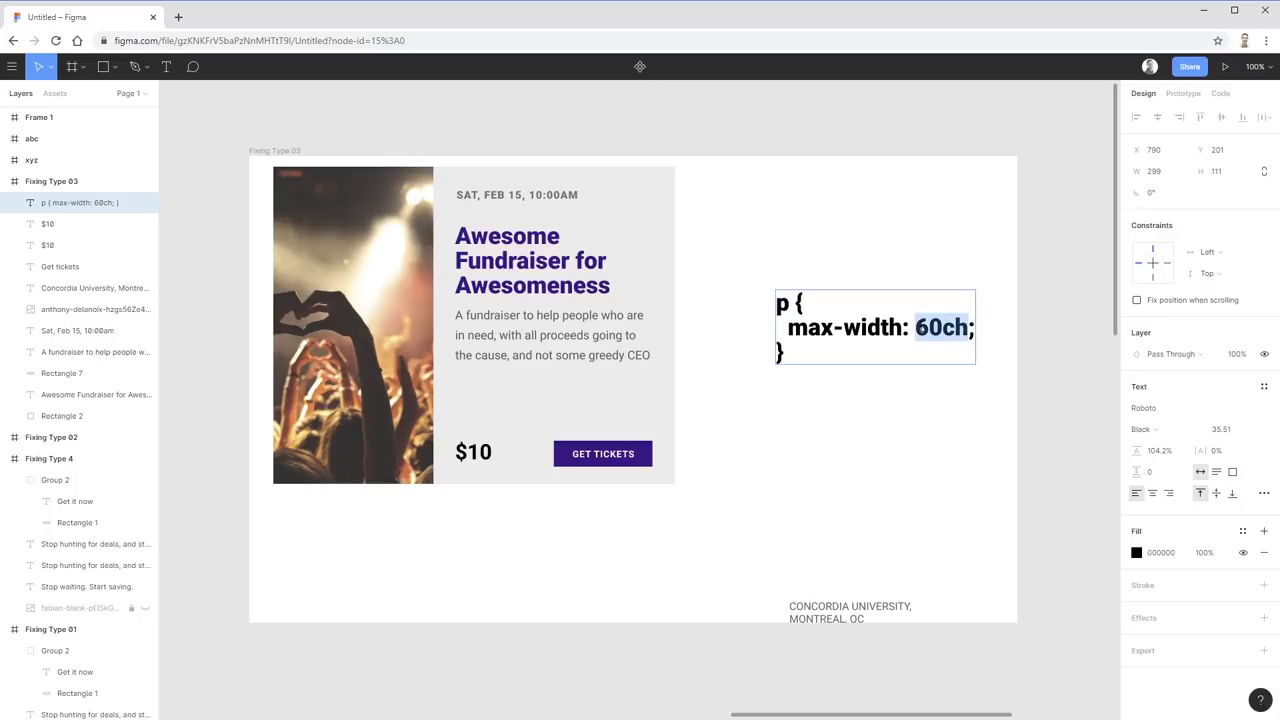